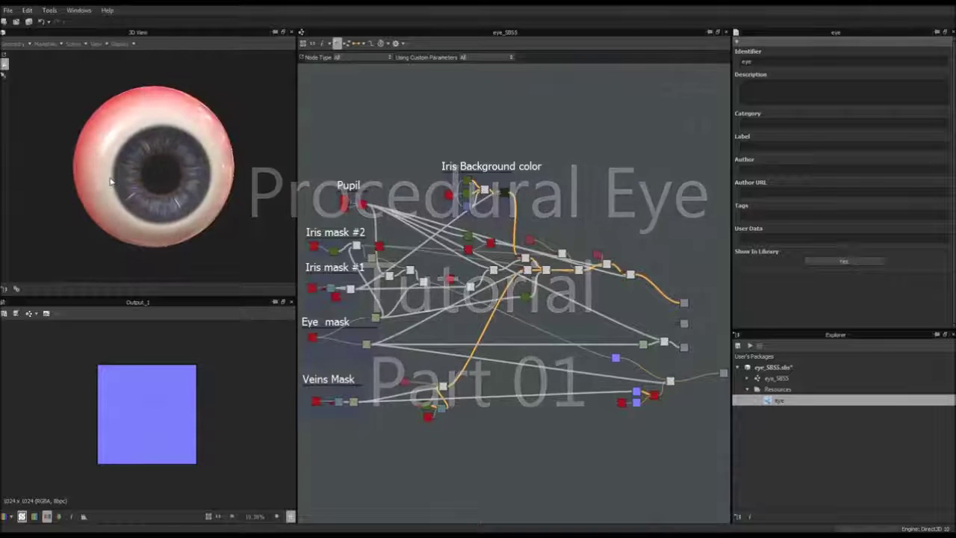
Show the graph's input parameters and set the default PupilDiameter value to 0.14.
{"action": "left_click_drag", "start_coordinate": [177, 175], "coordinate": [151, 170]}
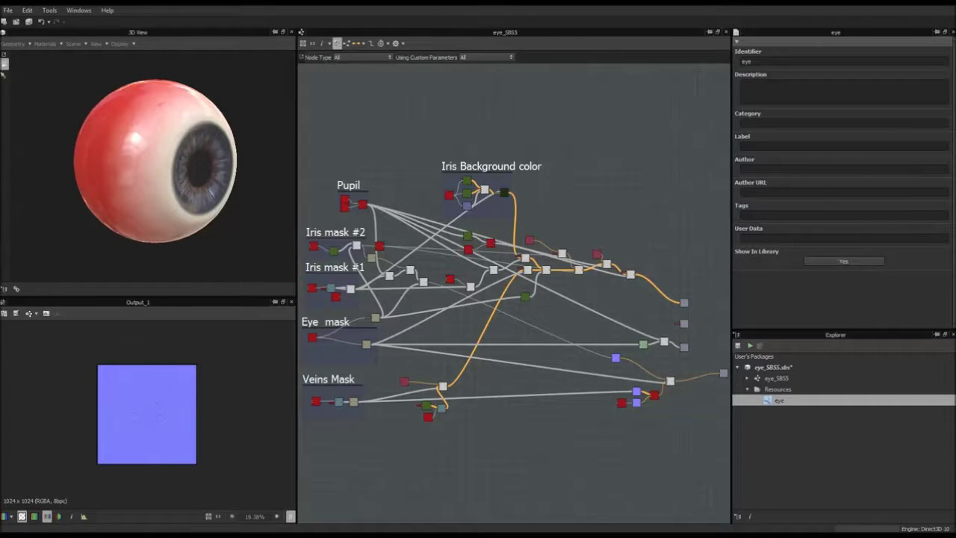
{"action": "left_click_drag", "start_coordinate": [173, 133], "coordinate": [102, 137]}
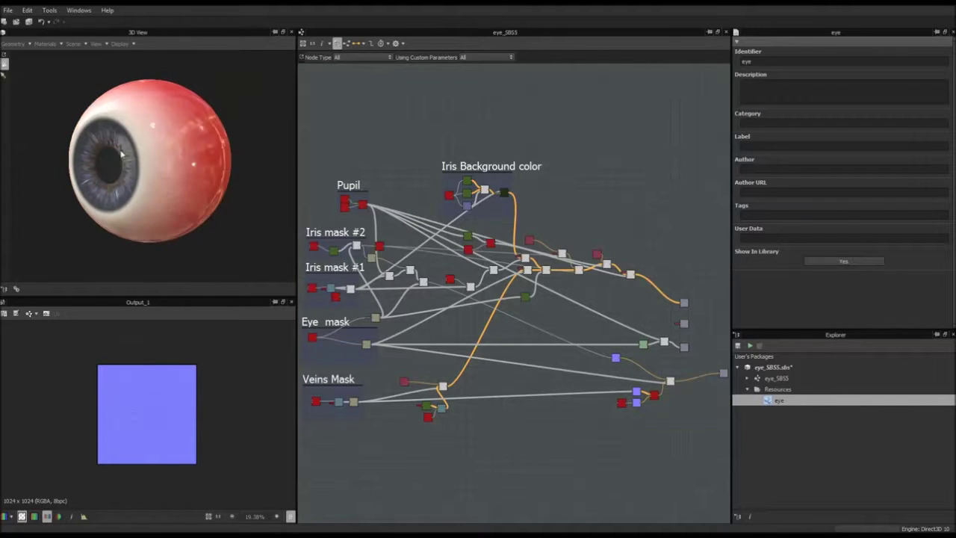
{"action": "left_click_drag", "start_coordinate": [108, 158], "coordinate": [159, 154]}
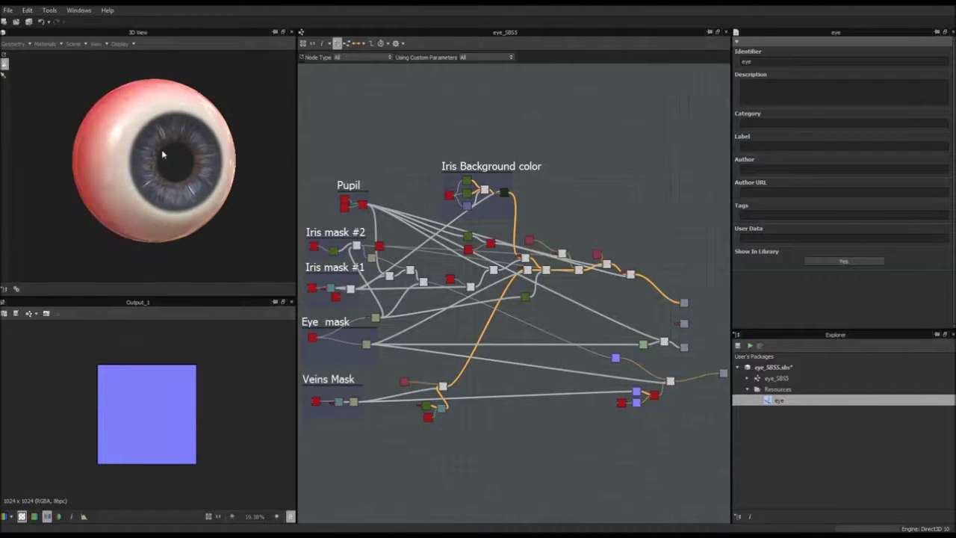
{"action": "scroll", "coordinate": [160, 154], "scroll_direction": "up", "scroll_amount": 3}
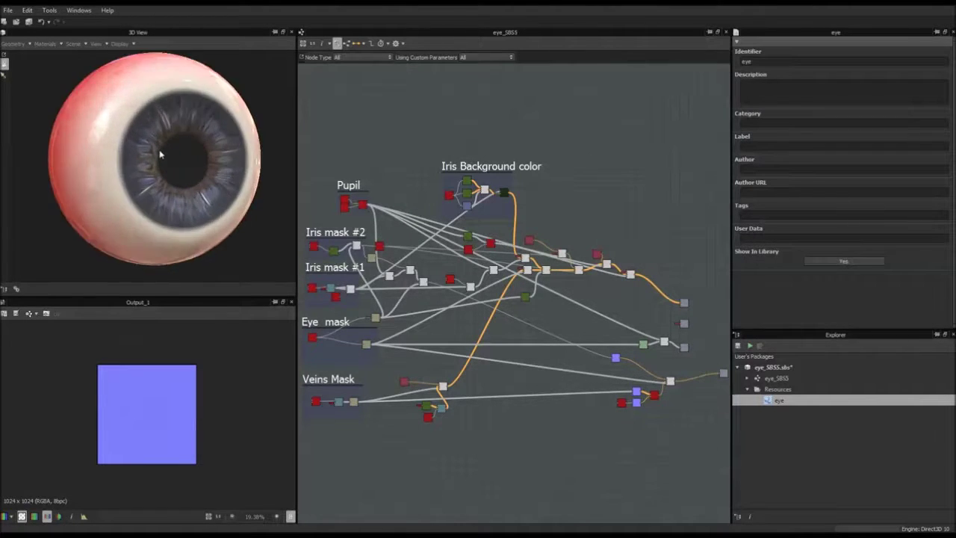
{"action": "left_click", "coordinate": [607, 204]}
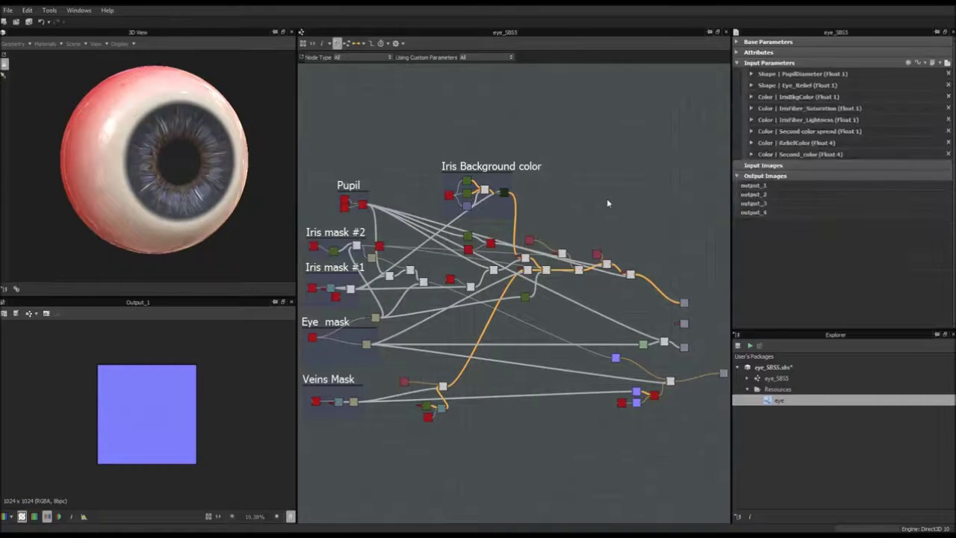
{"action": "left_click", "coordinate": [751, 74]}
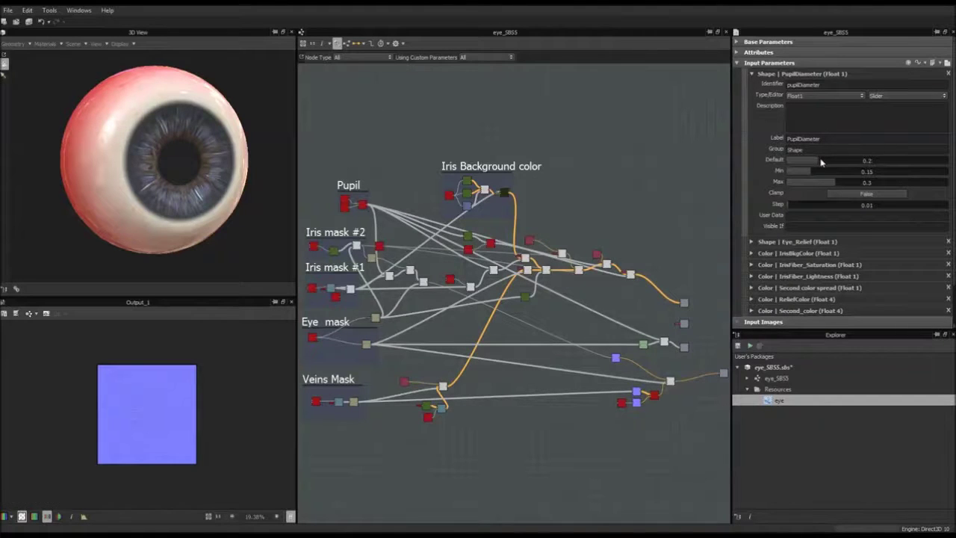
{"action": "left_click_drag", "start_coordinate": [817, 161], "coordinate": [806, 162]}
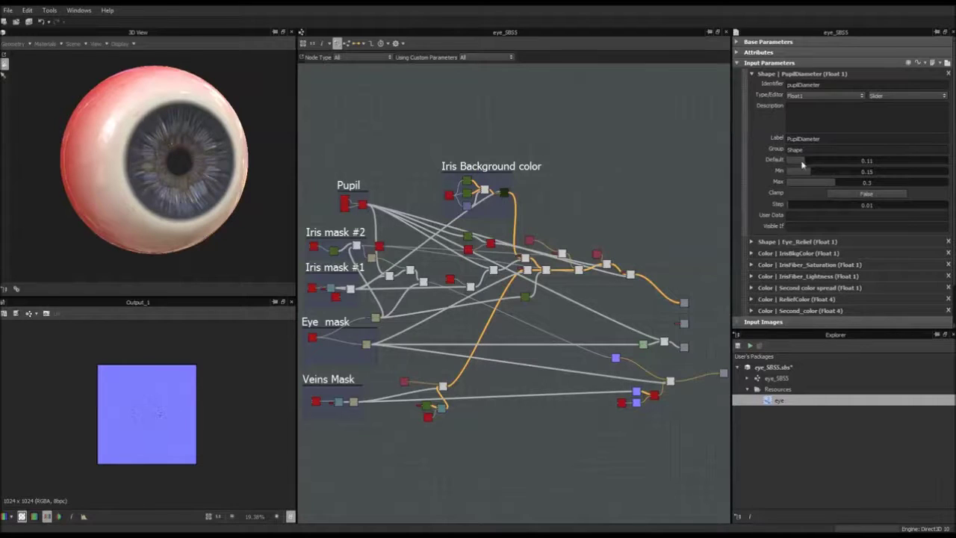
{"action": "mouse_move", "coordinate": [805, 163]}
{"action": "left_mouse_down"}
{"action": "mouse_move", "coordinate": [838, 163]}
{"action": "mouse_move", "coordinate": [809, 162]}
{"action": "left_mouse_up"}
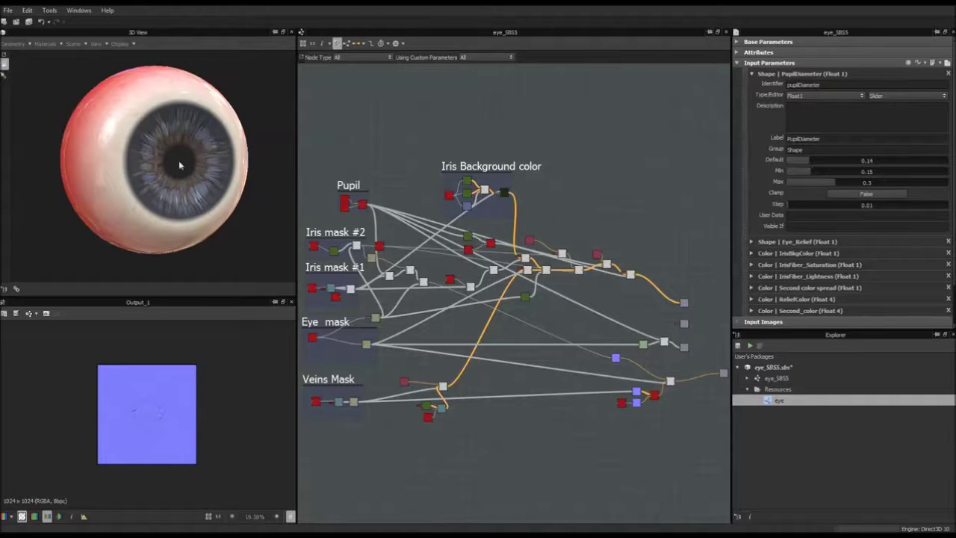
Open the properties of the eye mesh stored in the package's Resources folder.
{"action": "left_click_drag", "start_coordinate": [195, 156], "coordinate": [183, 177]}
{"action": "scroll", "coordinate": [105, 170], "scroll_direction": "down", "scroll_amount": 2}
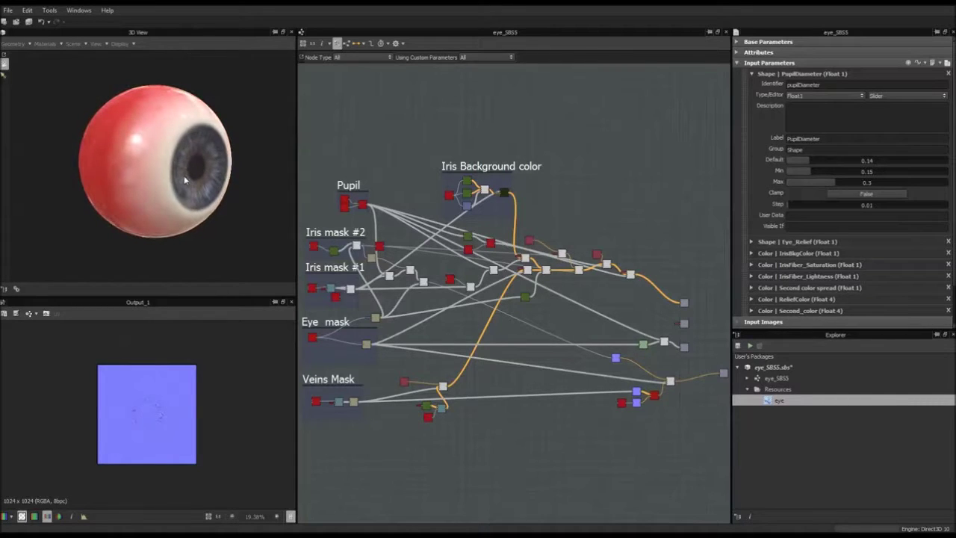
{"action": "scroll", "coordinate": [183, 175], "scroll_direction": "up", "scroll_amount": 2}
{"action": "scroll", "coordinate": [183, 178], "scroll_direction": "down", "scroll_amount": 1}
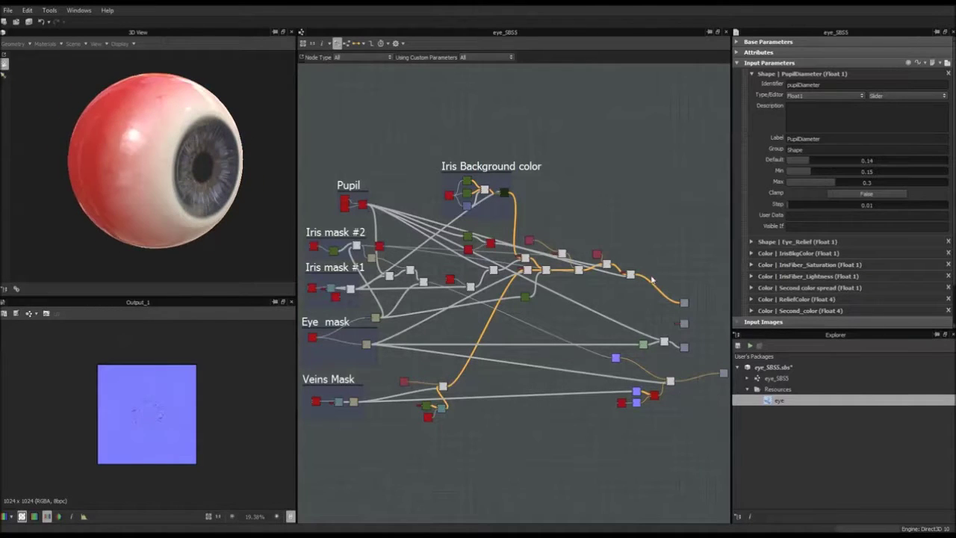
{"action": "left_click", "coordinate": [748, 389]}
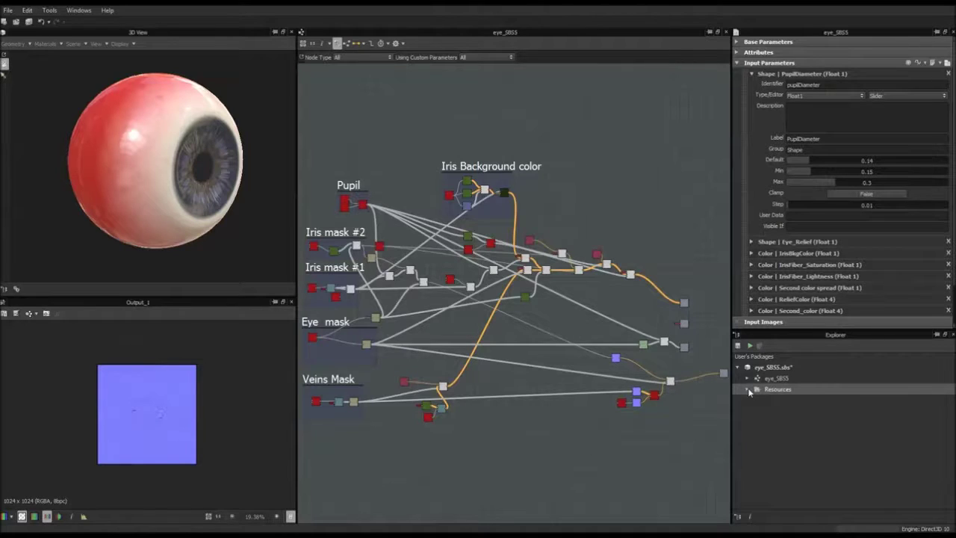
{"action": "left_click", "coordinate": [749, 390]}
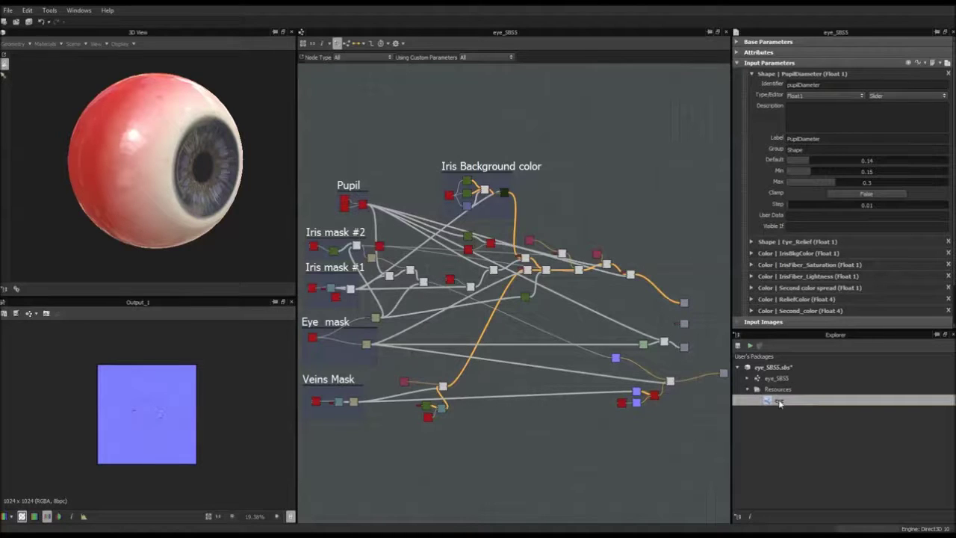
{"action": "left_click", "coordinate": [779, 402]}
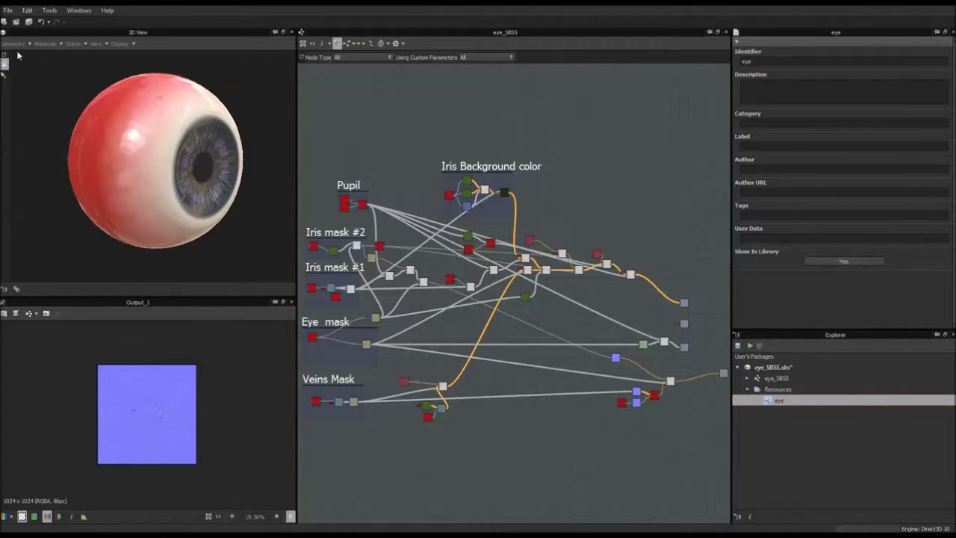
Examine the eye mesh's topology in wireframe in the 3D view and return to the shaded display.
{"action": "left_click", "coordinate": [120, 44]}
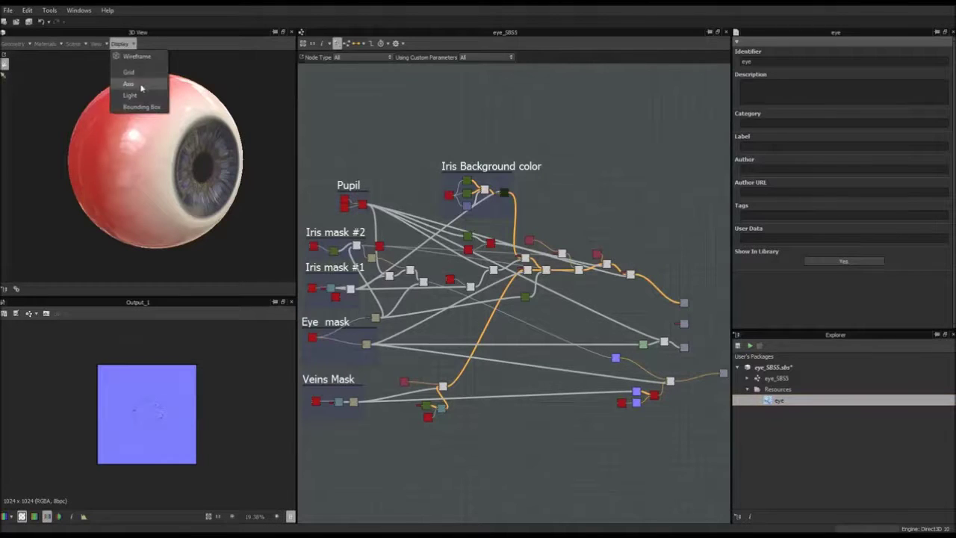
{"action": "left_click", "coordinate": [141, 57]}
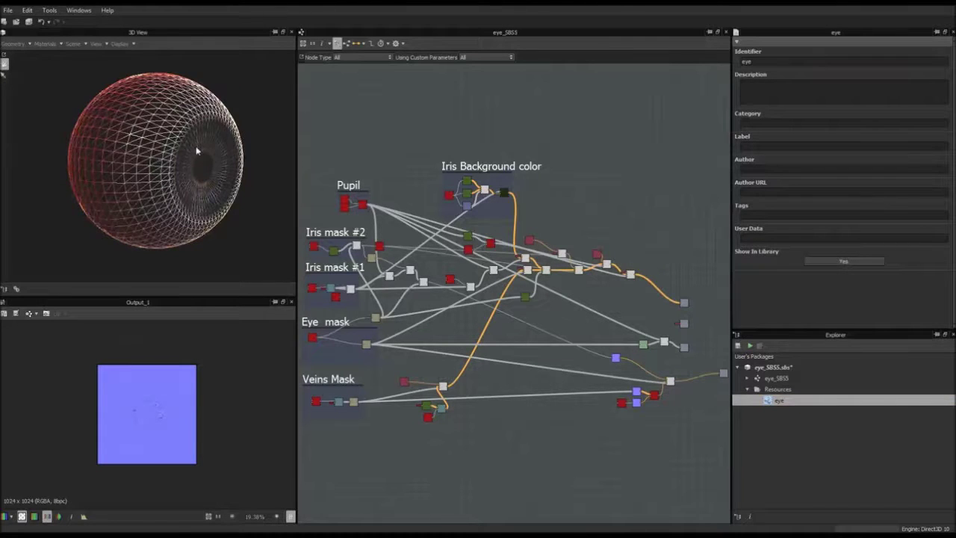
{"action": "left_click_drag", "start_coordinate": [203, 153], "coordinate": [159, 184]}
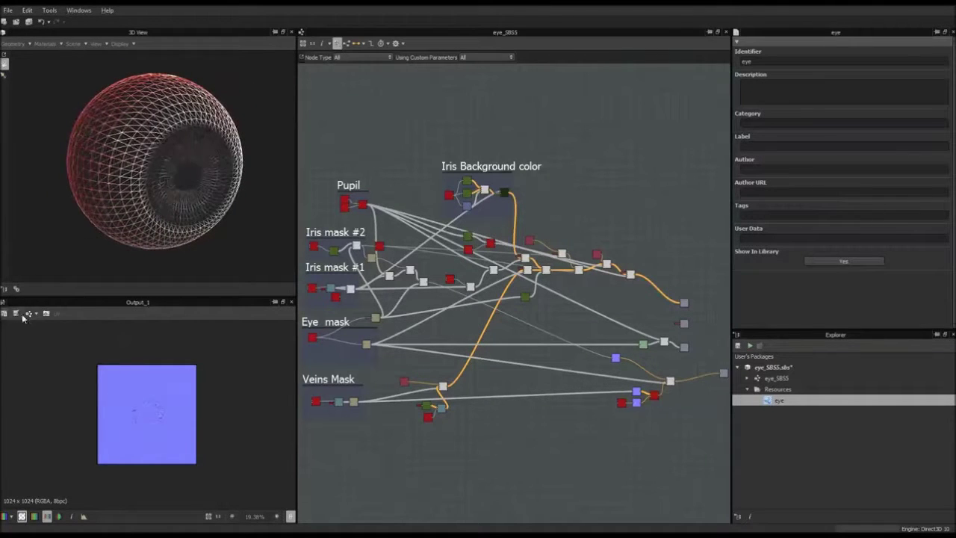
{"action": "left_click", "coordinate": [128, 44]}
{"action": "left_click", "coordinate": [133, 56]}
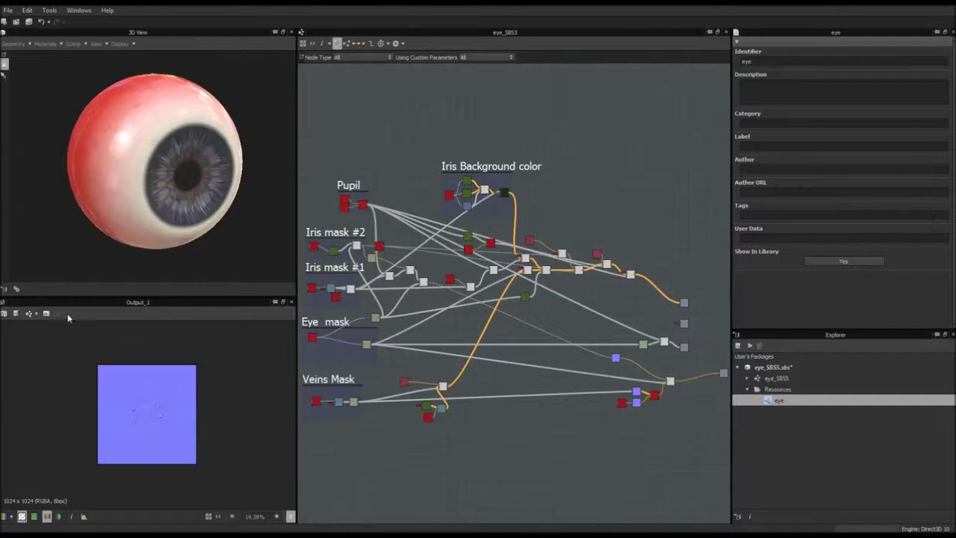
Overlay the mesh's UV layout on the texture in the 2D view and compare it with the 3D eye.
{"action": "left_click", "coordinate": [15, 43]}
{"action": "left_click", "coordinate": [33, 75]}
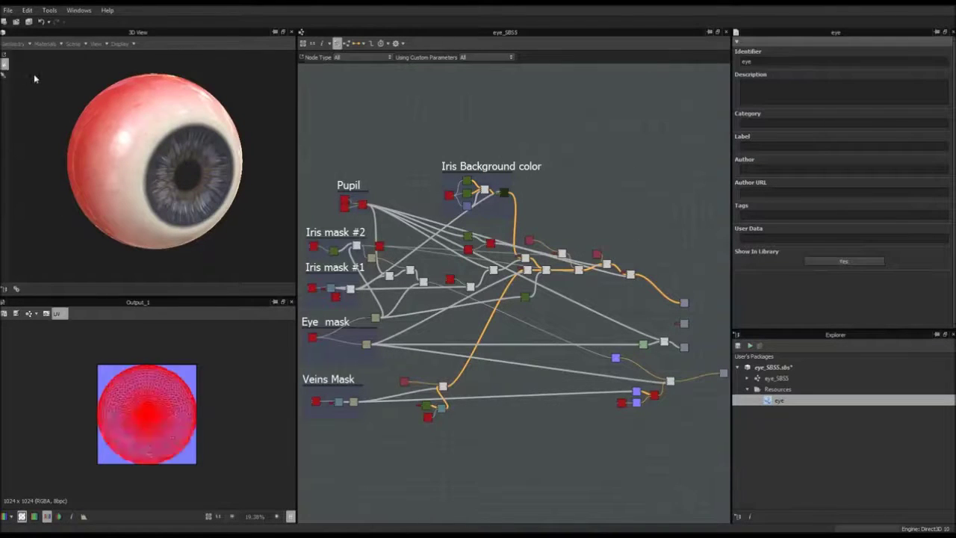
{"action": "scroll", "coordinate": [160, 394], "scroll_direction": "up", "scroll_amount": 3}
{"action": "scroll", "coordinate": [160, 394], "scroll_direction": "down", "scroll_amount": 1}
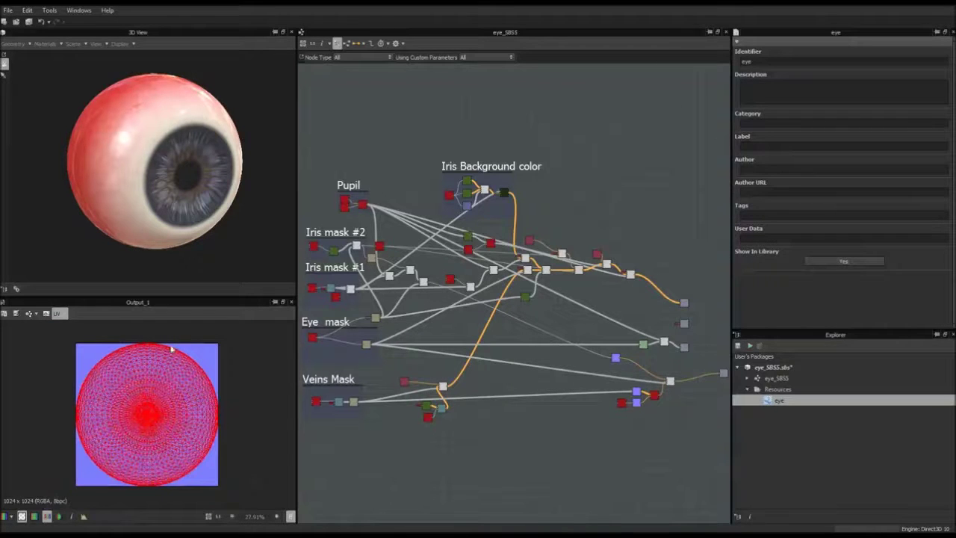
{"action": "left_click_drag", "start_coordinate": [112, 177], "coordinate": [159, 79]}
{"action": "left_click_drag", "start_coordinate": [153, 250], "coordinate": [179, 215]}
{"action": "scroll", "coordinate": [173, 171], "scroll_direction": "down", "scroll_amount": 2}
{"action": "scroll", "coordinate": [172, 133], "scroll_direction": "up", "scroll_amount": 2}
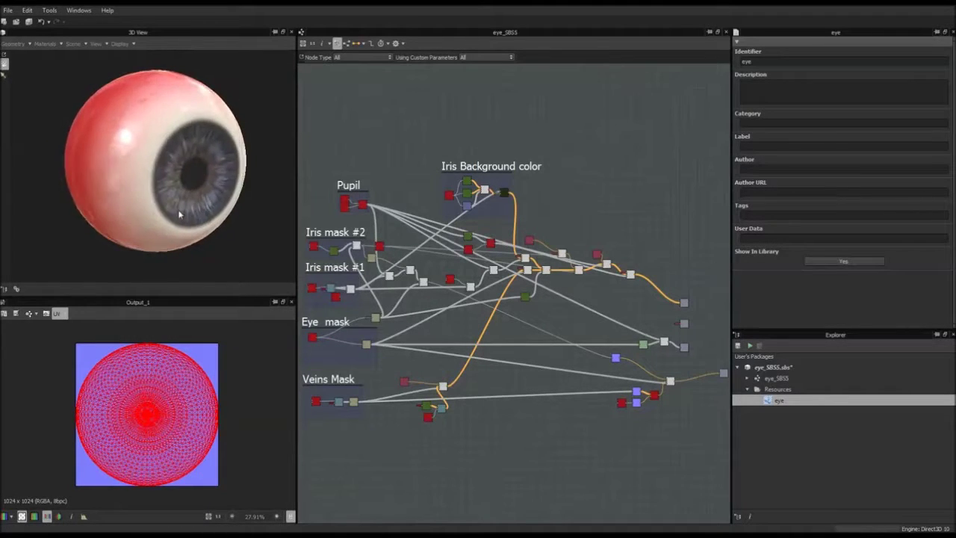
{"action": "scroll", "coordinate": [179, 216], "scroll_direction": "up", "scroll_amount": 1}
{"action": "scroll", "coordinate": [180, 215], "scroll_direction": "down", "scroll_amount": 2}
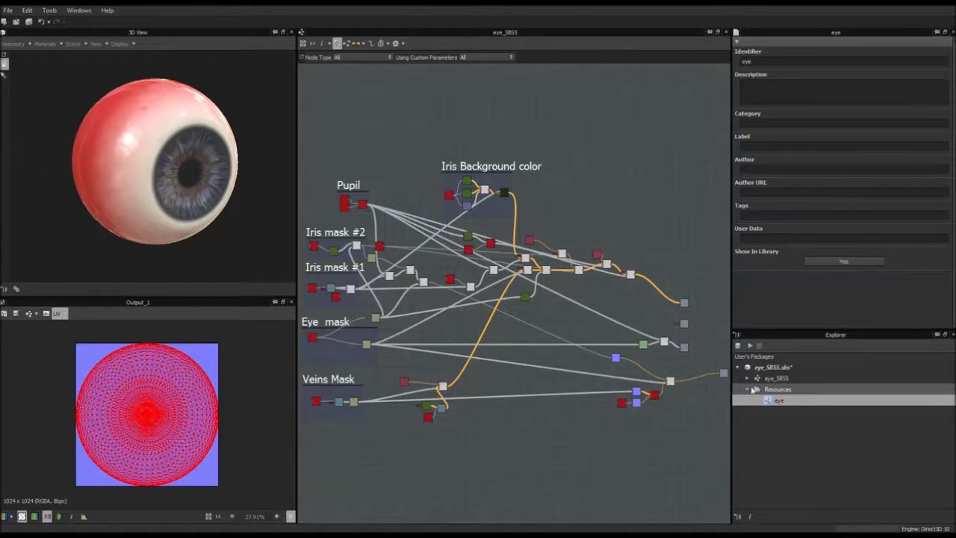
Collapse the Resources folder and hide the UV overlay in the 2D view.
{"action": "left_click", "coordinate": [750, 390]}
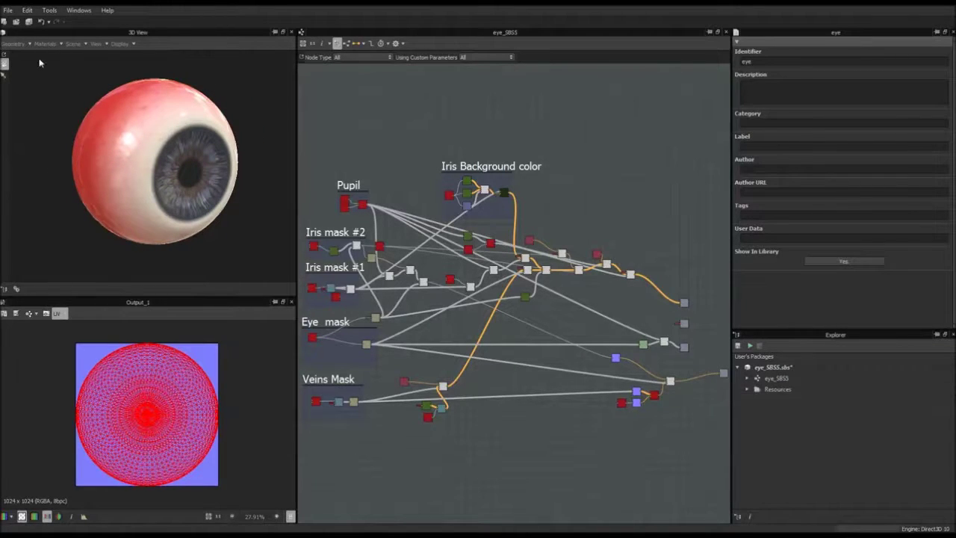
{"action": "left_click", "coordinate": [20, 46]}
{"action": "left_click", "coordinate": [26, 74]}
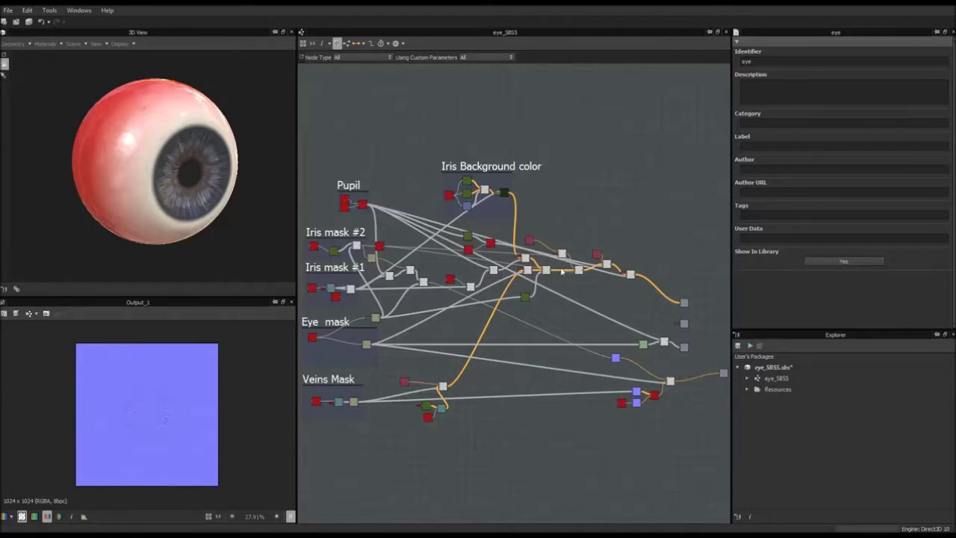
Create a Physically Based (Metallic/Roughness) graph named EyeTutp in the eye_SBS5.sbs package, with 1024 px width and height.
{"action": "right_click", "coordinate": [775, 367]}
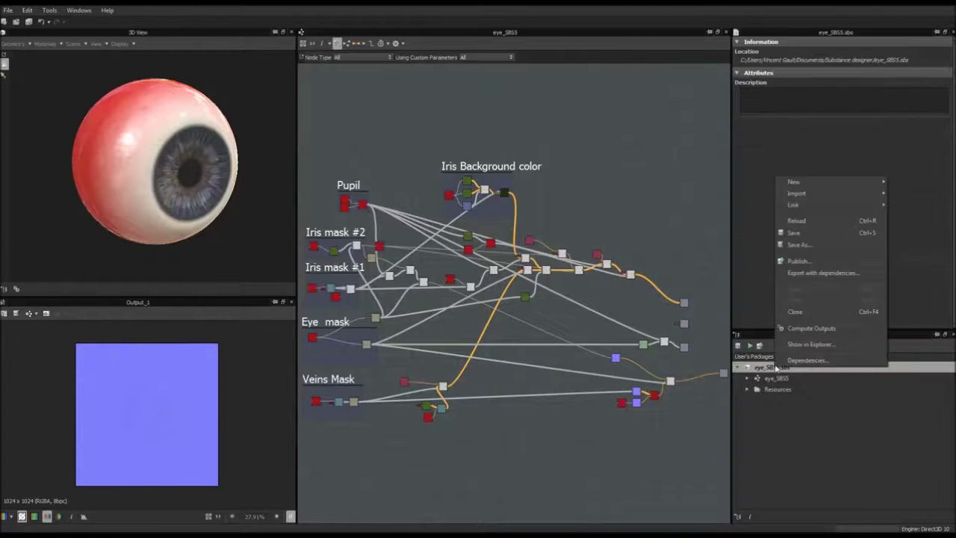
{"action": "mouse_move", "coordinate": [826, 192]}
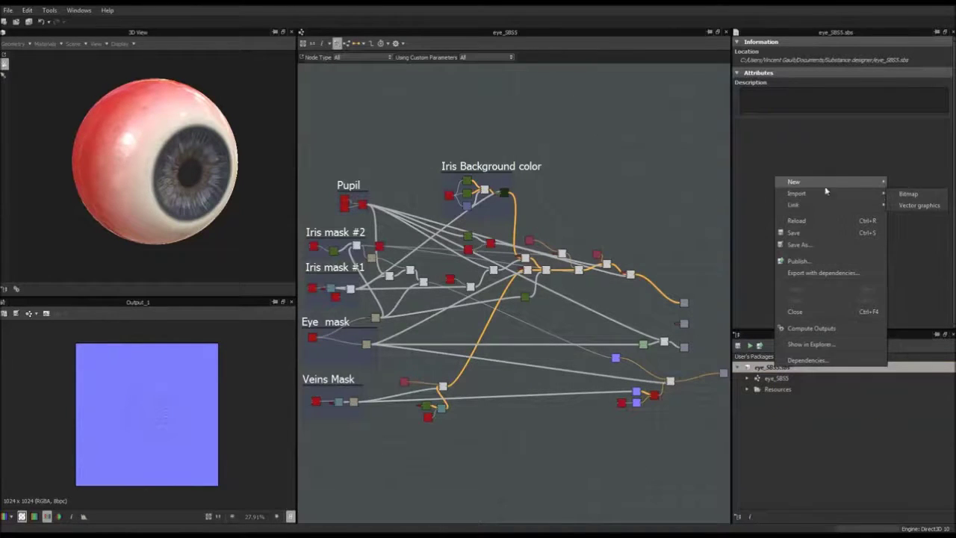
{"action": "left_click", "coordinate": [913, 182]}
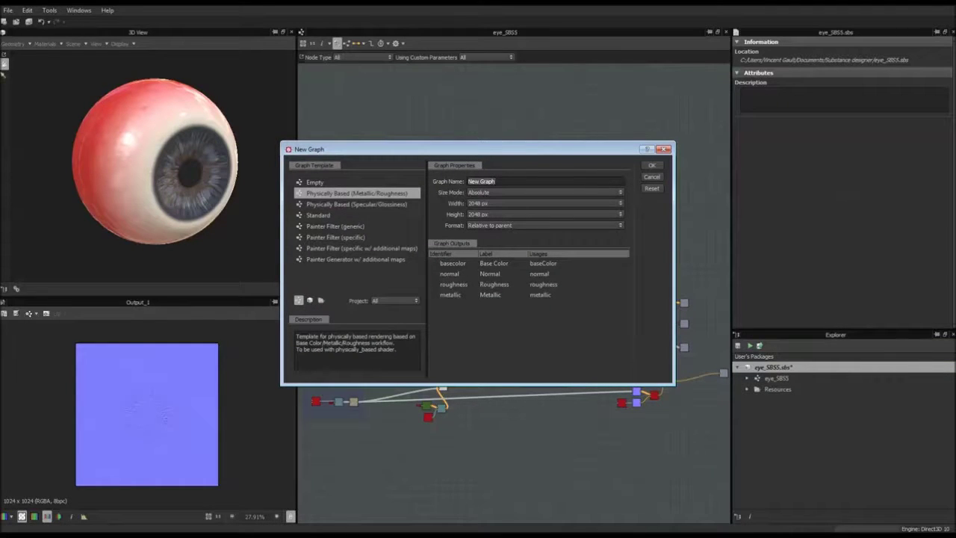
{"action": "type", "text": "EyeTutp"}
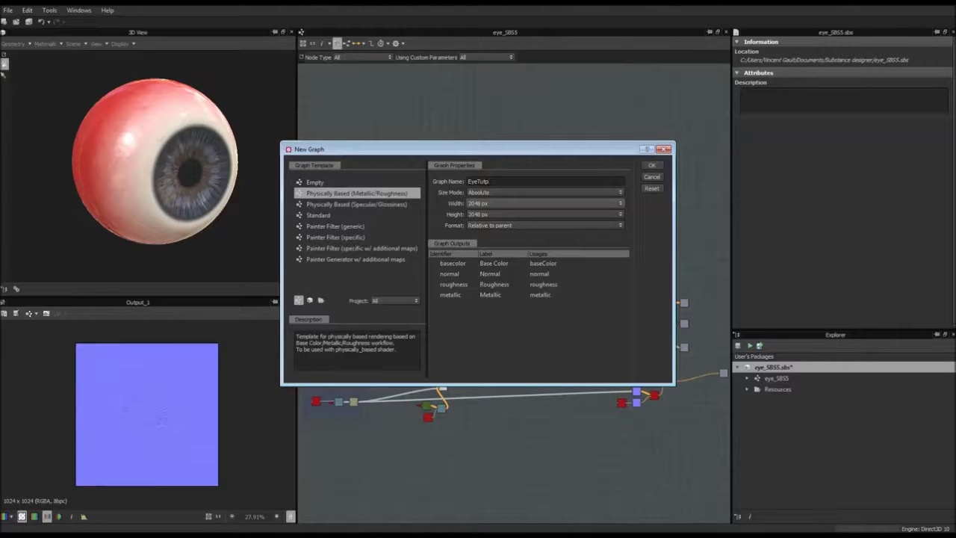
{"action": "left_click", "coordinate": [544, 203]}
{"action": "left_click", "coordinate": [544, 249]}
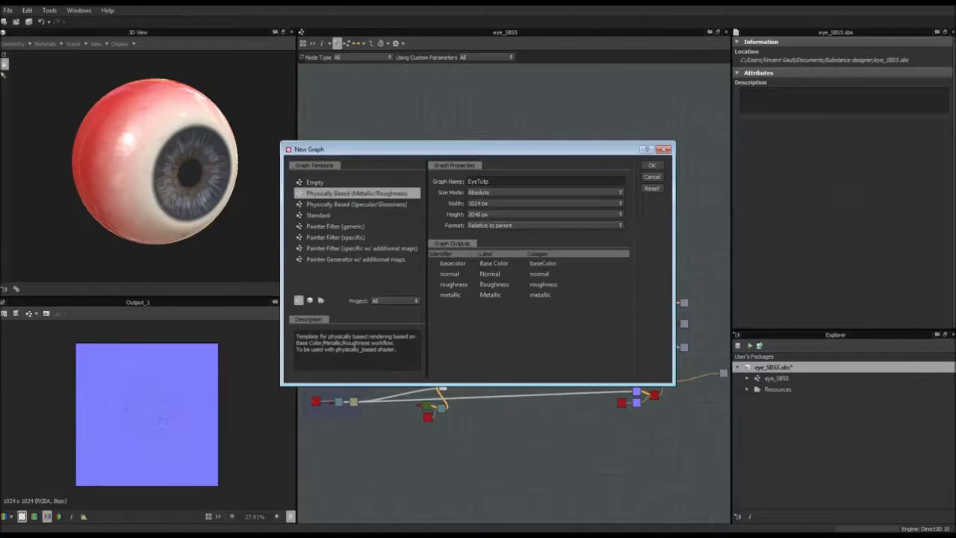
{"action": "left_click", "coordinate": [545, 214]}
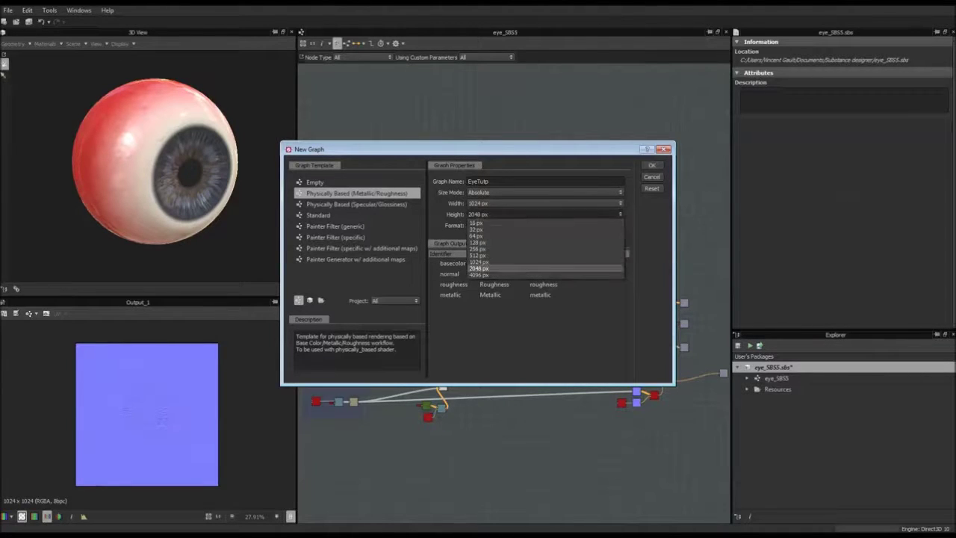
{"action": "left_click", "coordinate": [523, 258]}
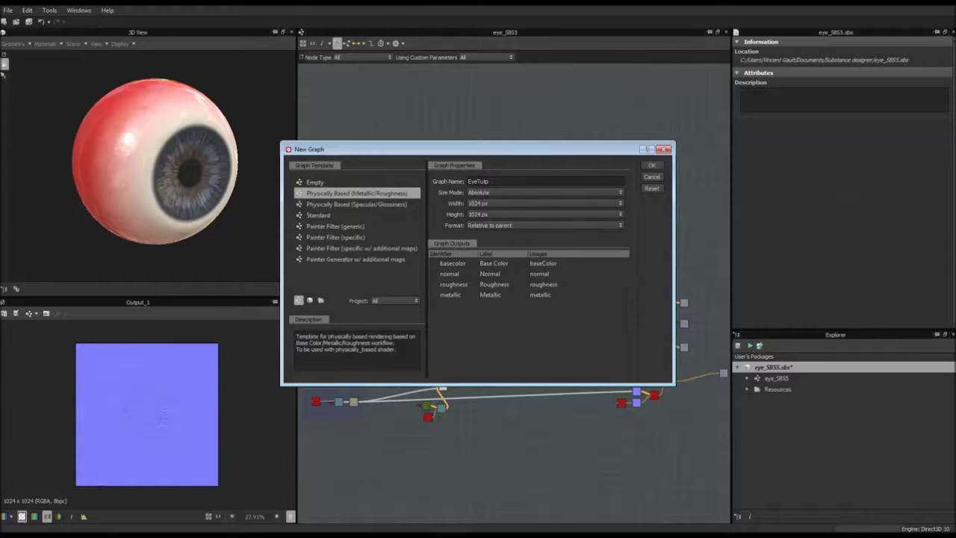
{"action": "left_click", "coordinate": [651, 165]}
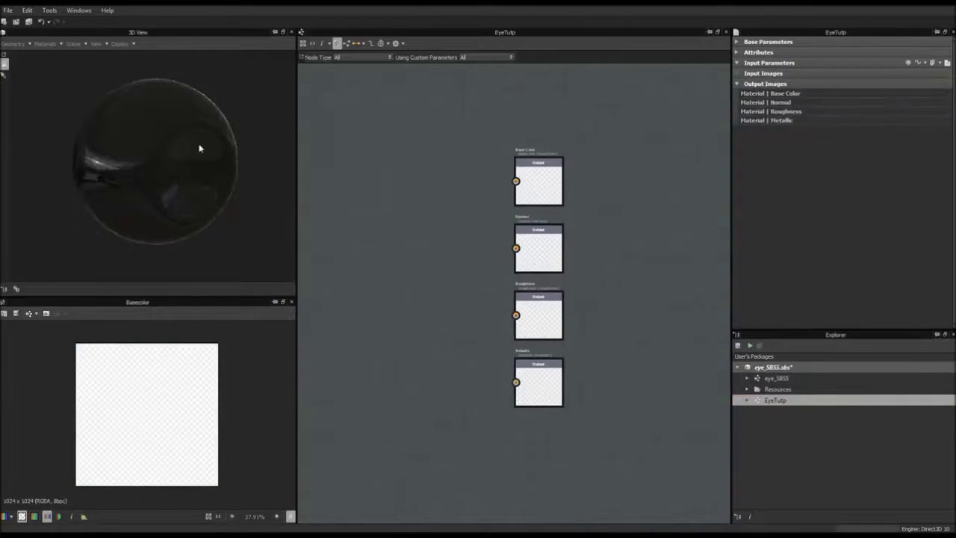
Examine the new graph's output nodes and the untextured eye mesh in the 3D view.
{"action": "mouse_move", "coordinate": [180, 170]}
{"action": "left_mouse_down"}
{"action": "mouse_move", "coordinate": [156, 158]}
{"action": "mouse_move", "coordinate": [145, 173]}
{"action": "mouse_move", "coordinate": [195, 173]}
{"action": "mouse_move", "coordinate": [187, 156]}
{"action": "mouse_move", "coordinate": [179, 167]}
{"action": "mouse_move", "coordinate": [171, 142]}
{"action": "mouse_move", "coordinate": [192, 177]}
{"action": "mouse_move", "coordinate": [184, 185]}
{"action": "mouse_move", "coordinate": [168, 171]}
{"action": "left_mouse_up"}
{"action": "scroll", "coordinate": [178, 184], "scroll_direction": "down", "scroll_amount": 3}
{"action": "middle_click_drag", "start_coordinate": [354, 197], "coordinate": [458, 203]}
{"action": "mouse_move", "coordinate": [200, 163]}
{"action": "left_mouse_down"}
{"action": "mouse_move", "coordinate": [173, 171]}
{"action": "mouse_move", "coordinate": [198, 173]}
{"action": "left_mouse_up"}
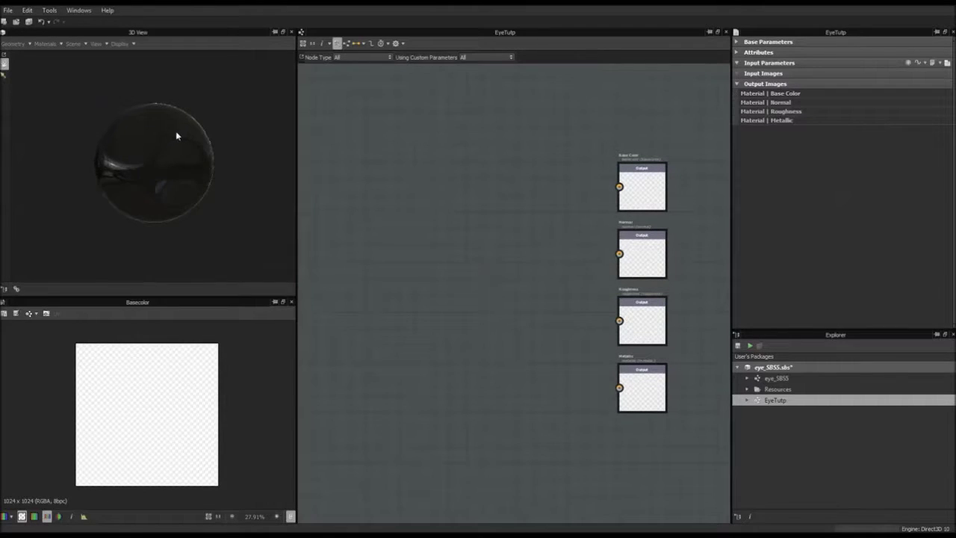
{"action": "left_click_drag", "start_coordinate": [177, 135], "coordinate": [114, 150]}
{"action": "left_click_drag", "start_coordinate": [146, 203], "coordinate": [168, 137]}
{"action": "left_click_drag", "start_coordinate": [138, 216], "coordinate": [102, 175]}
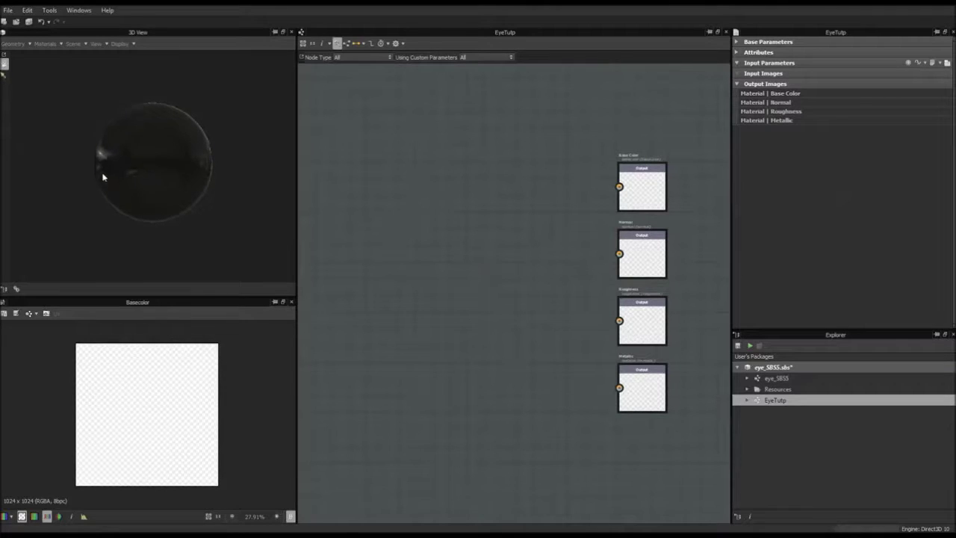
Reopen the finished eye_SBS5 graph to view its textured eye.
{"action": "double_click", "coordinate": [783, 383]}
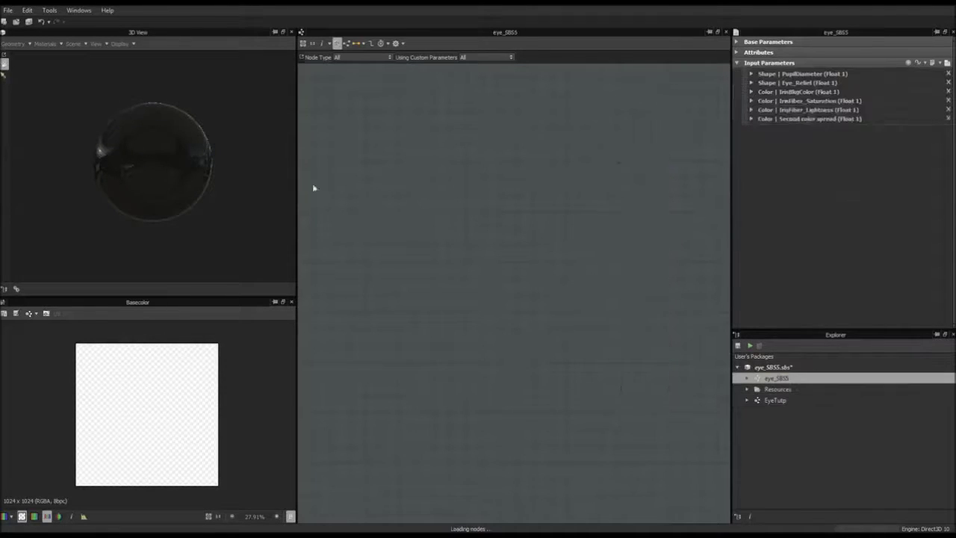
{"action": "left_click_drag", "start_coordinate": [116, 158], "coordinate": [142, 170]}
{"action": "scroll", "coordinate": [142, 170], "scroll_direction": "up", "scroll_amount": 3}
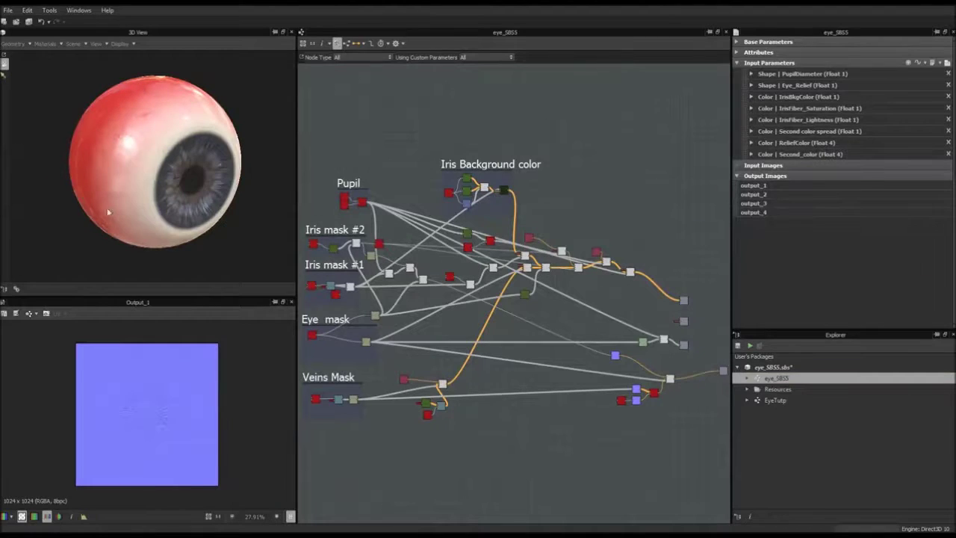
Reopen the EyeTutp graph in place of the finished eye_SBS5 graph.
{"action": "left_click_drag", "start_coordinate": [109, 213], "coordinate": [73, 200]}
{"action": "double_click", "coordinate": [799, 400]}
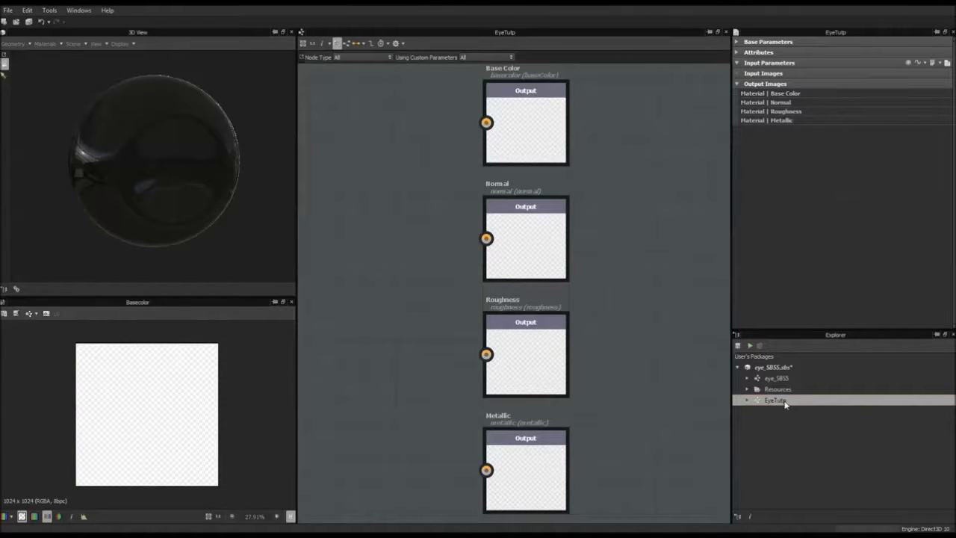
{"action": "right_click", "coordinate": [785, 401]}
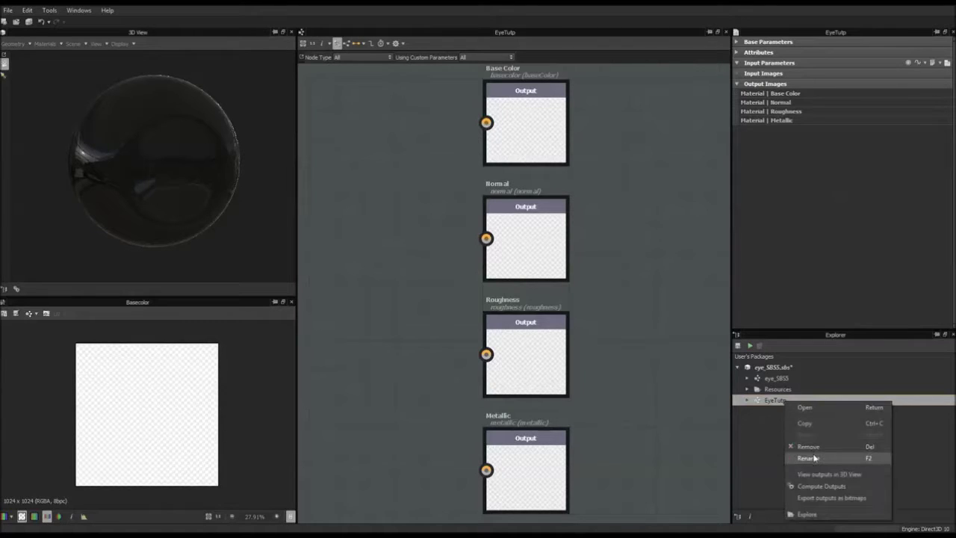
{"action": "left_click", "coordinate": [814, 456]}
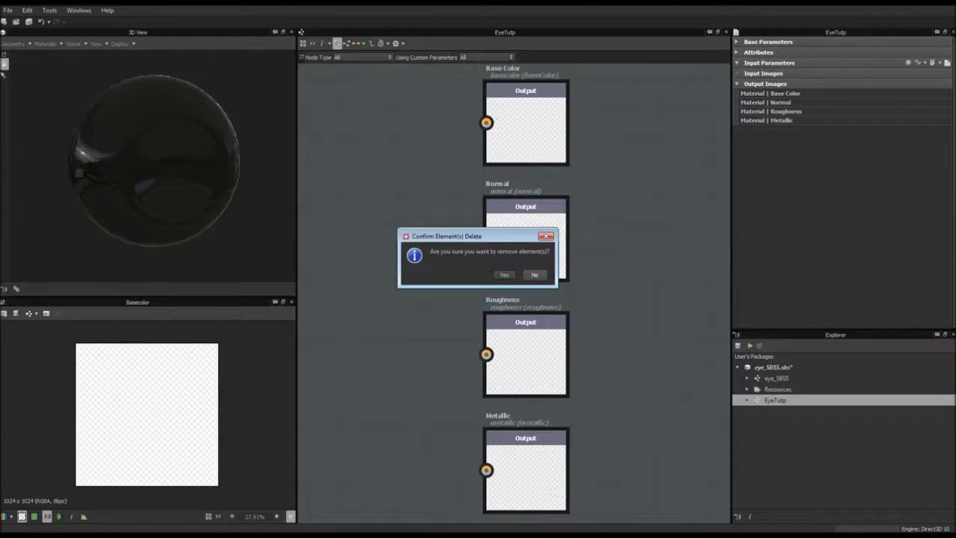
{"action": "left_click", "coordinate": [534, 274]}
Rename the EyeTutp graph as EyeTuto.
{"action": "right_click", "coordinate": [782, 401]}
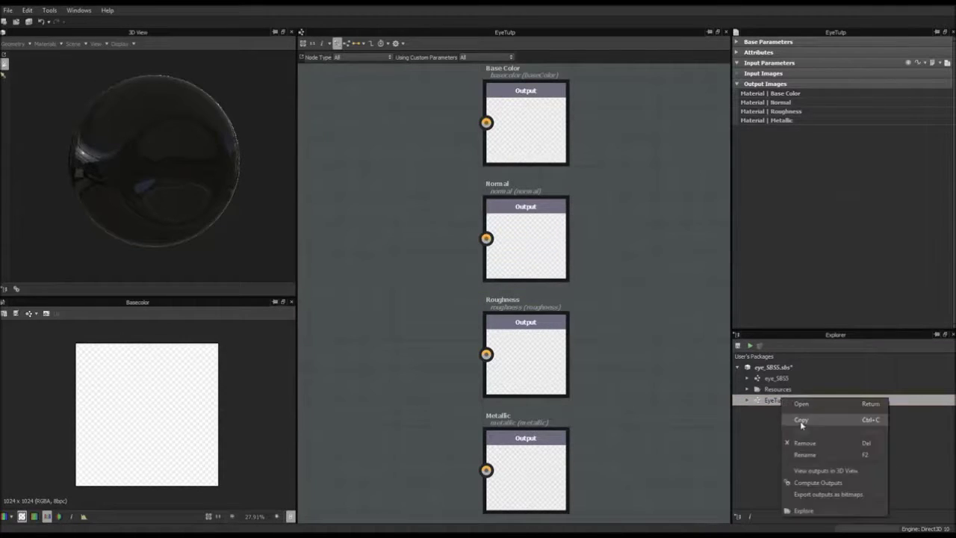
{"action": "left_click", "coordinate": [807, 447]}
{"action": "left_click", "coordinate": [787, 402]}
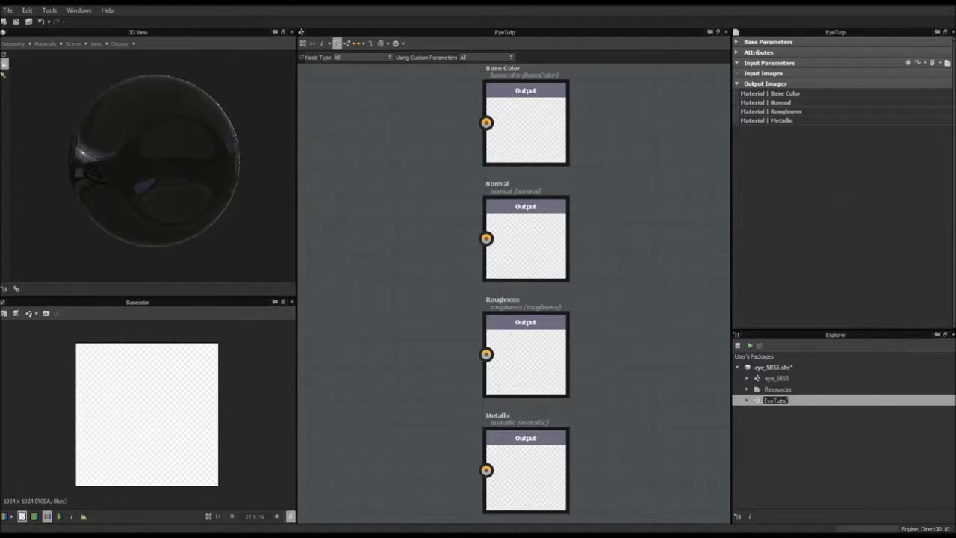
{"action": "key", "text": "BackSpace"}
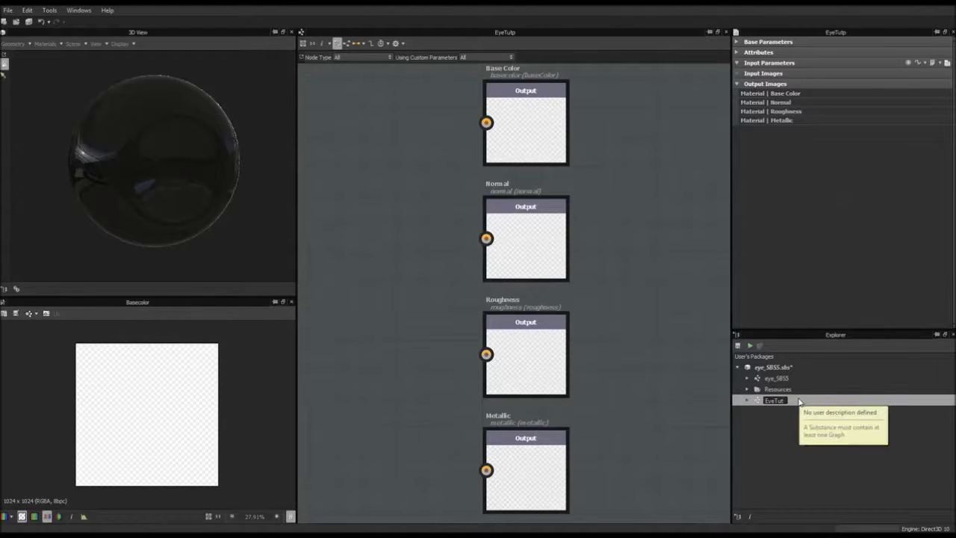
{"action": "type", "text": "o"}
{"action": "key", "text": "Return"}
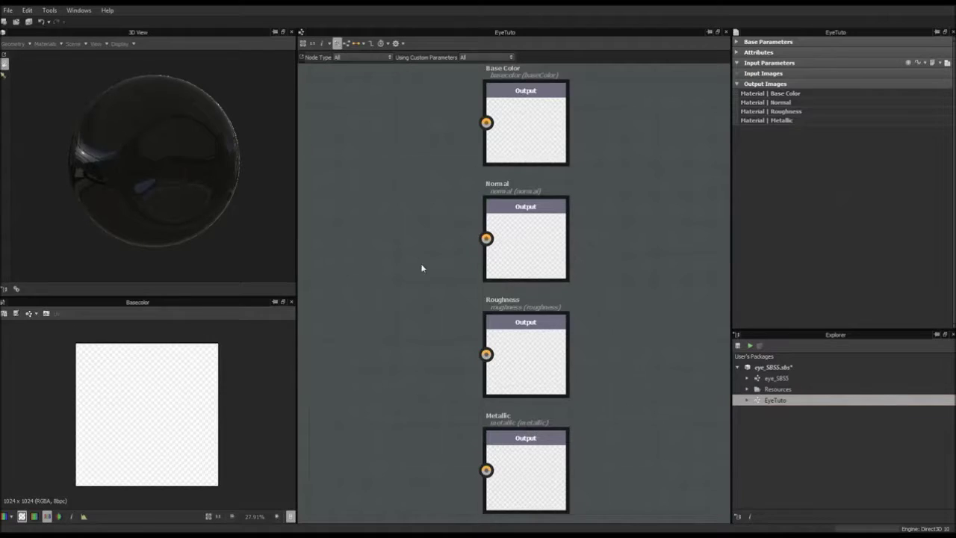
Add a Shape node to the graph in the empty area before the output nodes.
{"action": "scroll", "coordinate": [435, 267], "scroll_direction": "down", "scroll_amount": 3}
{"action": "middle_click_drag", "start_coordinate": [412, 261], "coordinate": [559, 265]}
{"action": "scroll", "coordinate": [528, 264], "scroll_direction": "down", "scroll_amount": 2}
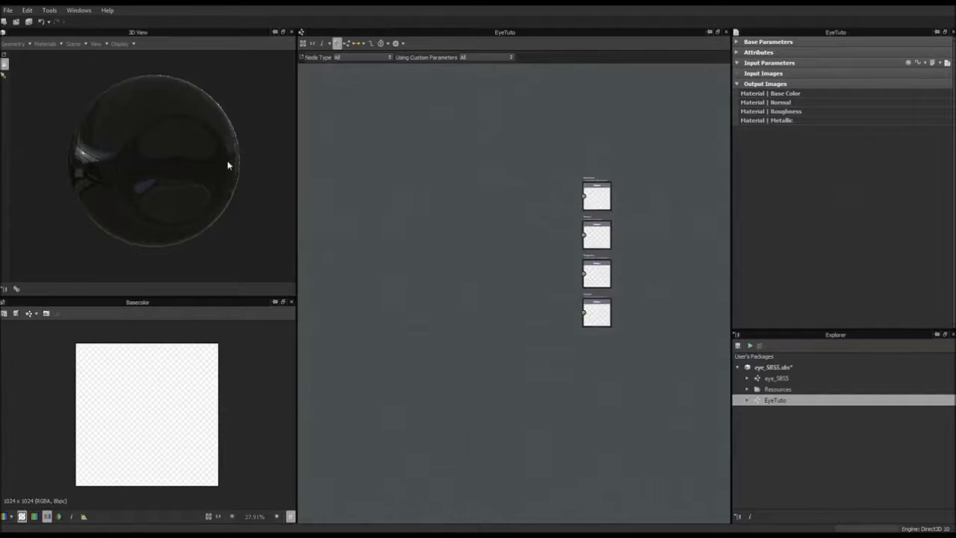
{"action": "middle_click_drag", "start_coordinate": [419, 227], "coordinate": [424, 230]}
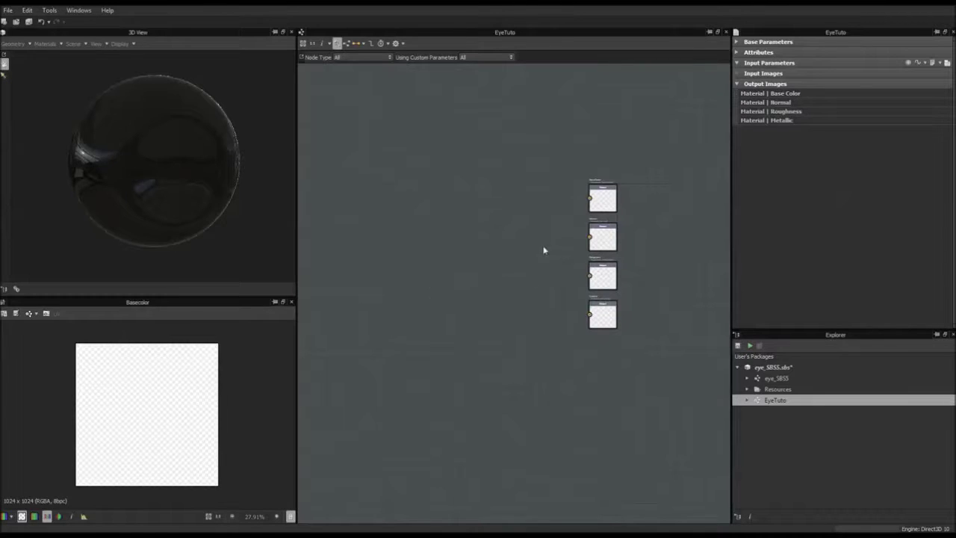
{"action": "key", "text": "space"}
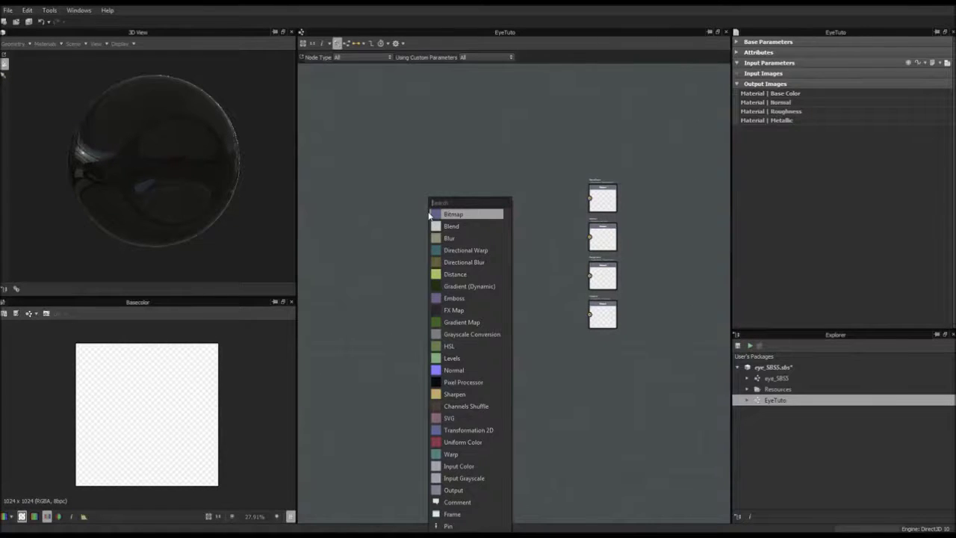
{"action": "type", "text": "shape"}
{"action": "key", "text": "Return"}
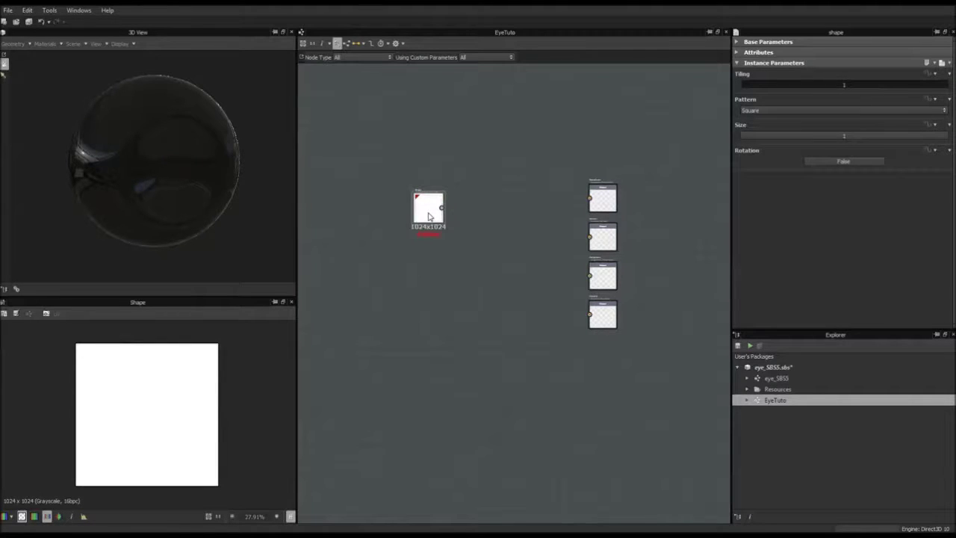
Duplicate the Shape node and arrange the two nodes in a column, well away from the outputs.
{"action": "key", "text": "ctrl+d"}
{"action": "left_click_drag", "start_coordinate": [515, 285], "coordinate": [354, 284]}
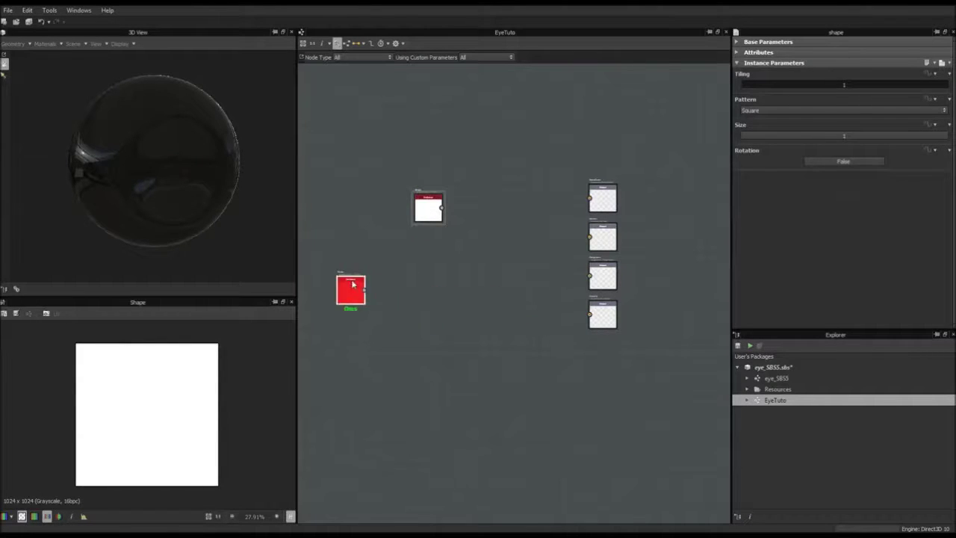
{"action": "left_click_drag", "start_coordinate": [421, 211], "coordinate": [345, 210]}
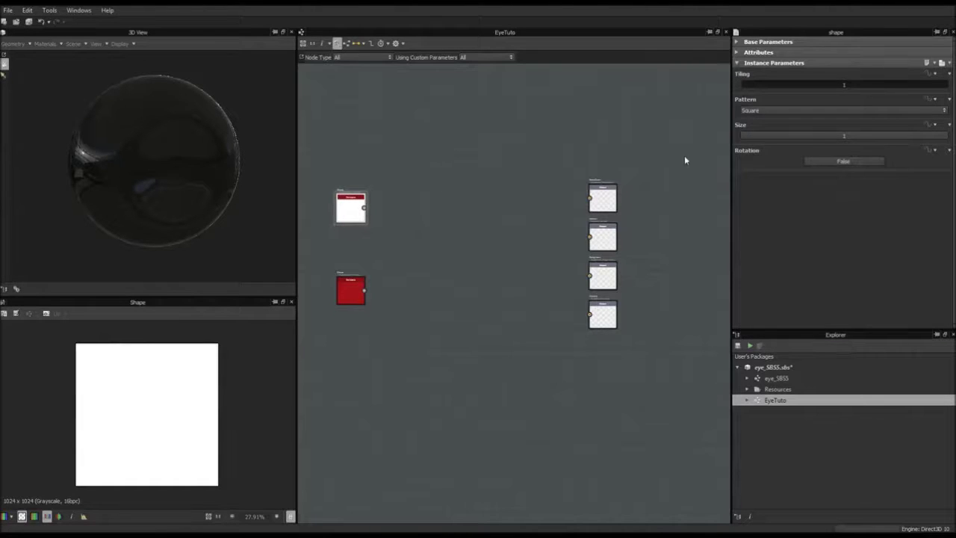
Set the pattern of both Shape nodes to Disc.
{"action": "left_click", "coordinate": [759, 111]}
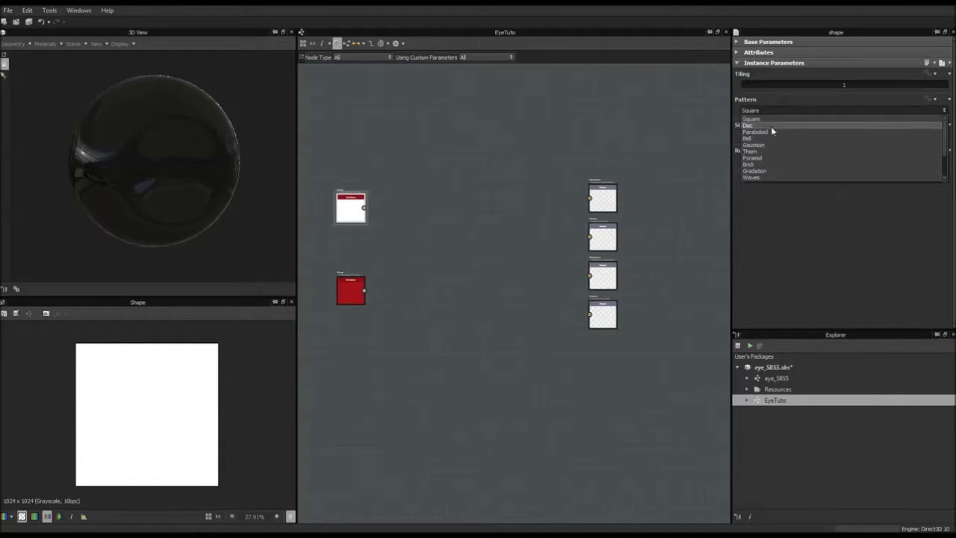
{"action": "left_click", "coordinate": [769, 126]}
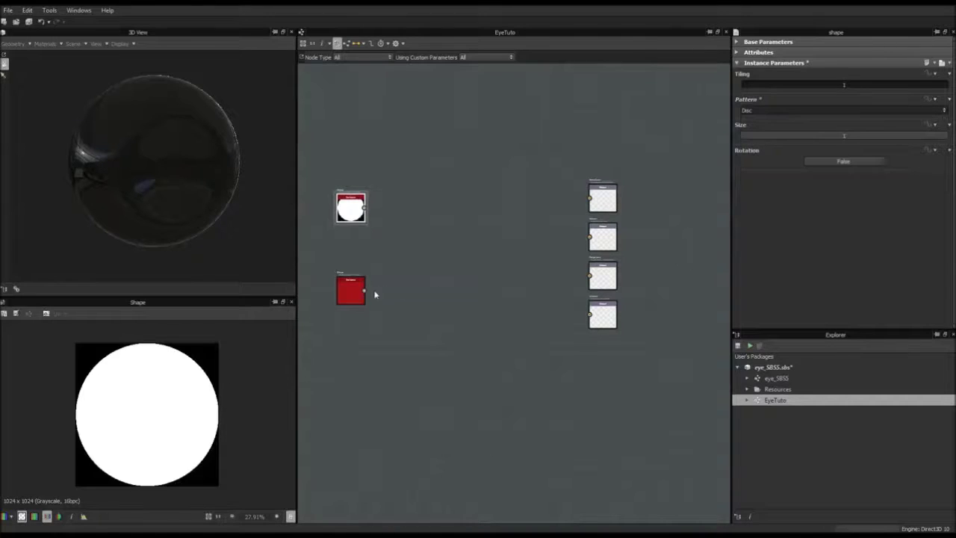
{"action": "left_click", "coordinate": [345, 298]}
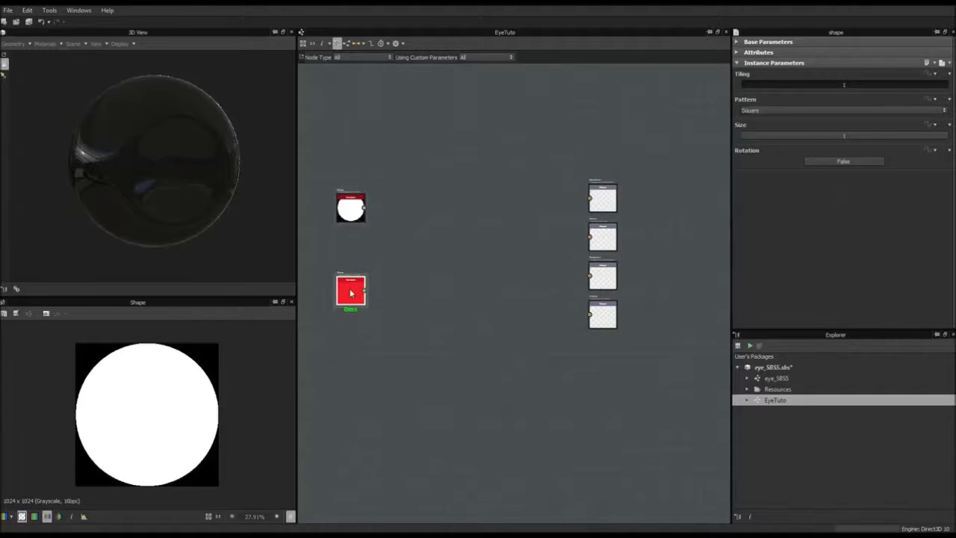
{"action": "left_click", "coordinate": [768, 111]}
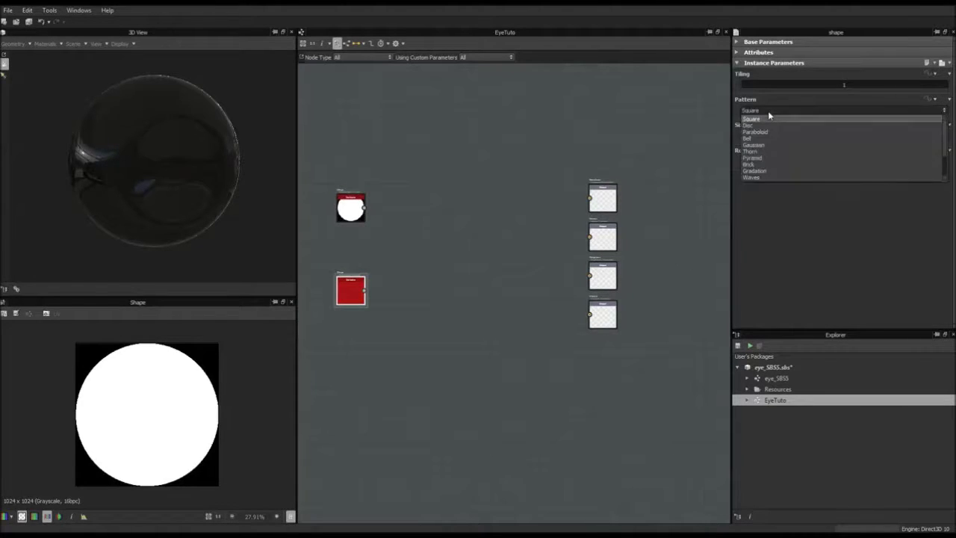
{"action": "left_click", "coordinate": [751, 125]}
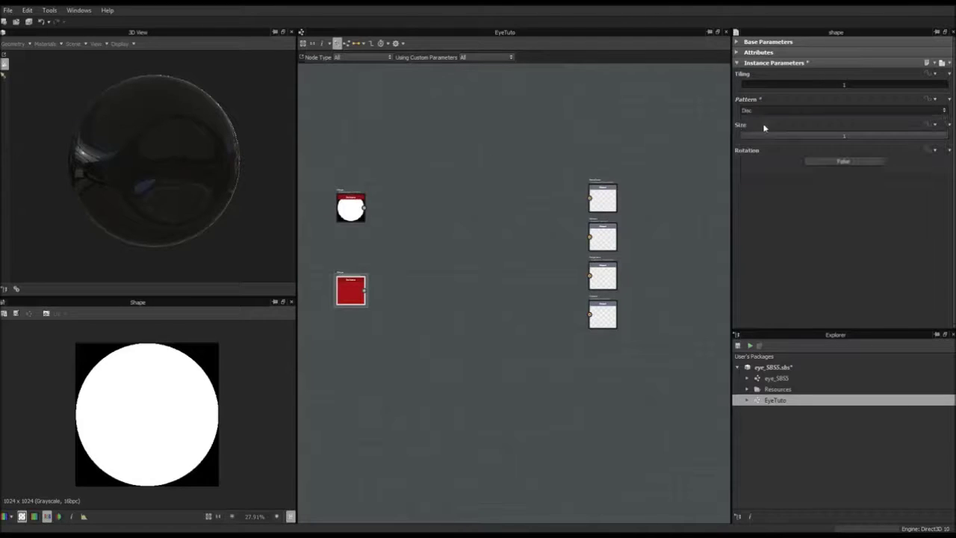
Shift the two disc Shape nodes slightly up and further away from the output nodes.
{"action": "scroll", "coordinate": [349, 213], "scroll_direction": "up", "scroll_amount": 2}
{"action": "scroll", "coordinate": [349, 213], "scroll_direction": "down", "scroll_amount": 3}
{"action": "left_click", "coordinate": [351, 214]}
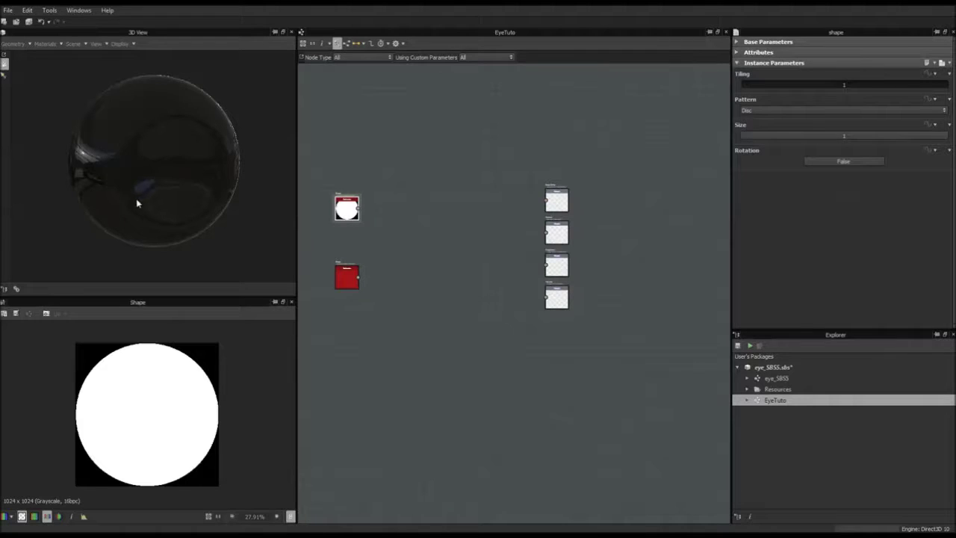
{"action": "scroll", "coordinate": [386, 188], "scroll_direction": "up", "scroll_amount": 2}
{"action": "scroll", "coordinate": [433, 172], "scroll_direction": "down", "scroll_amount": 3}
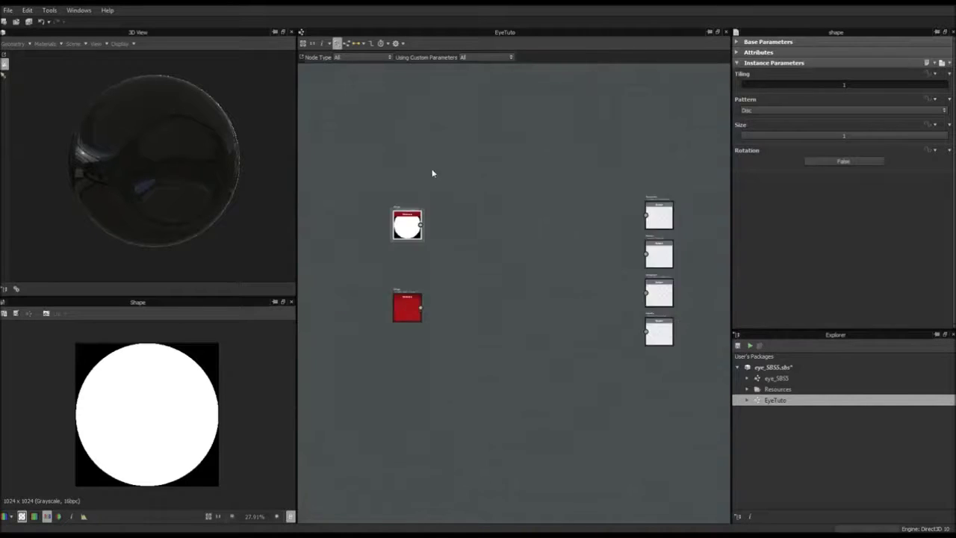
{"action": "left_click_drag", "start_coordinate": [394, 216], "coordinate": [372, 192]}
{"action": "left_click_drag", "start_coordinate": [411, 284], "coordinate": [371, 272]}
Add an Invert Grayscale node after the upper disc Shape node.
{"action": "left_click", "coordinate": [371, 194]}
{"action": "key", "text": "space"}
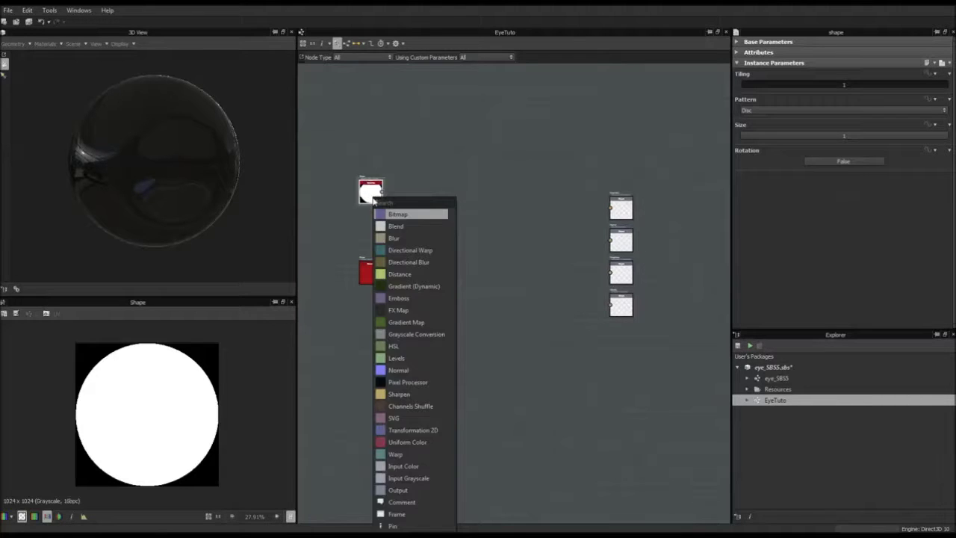
{"action": "type", "text": "inv"}
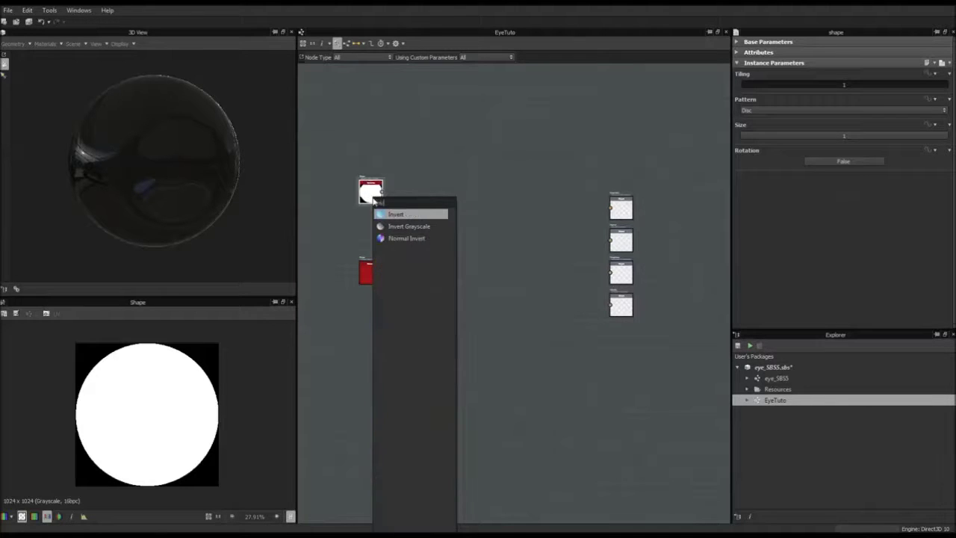
{"action": "left_click", "coordinate": [407, 226]}
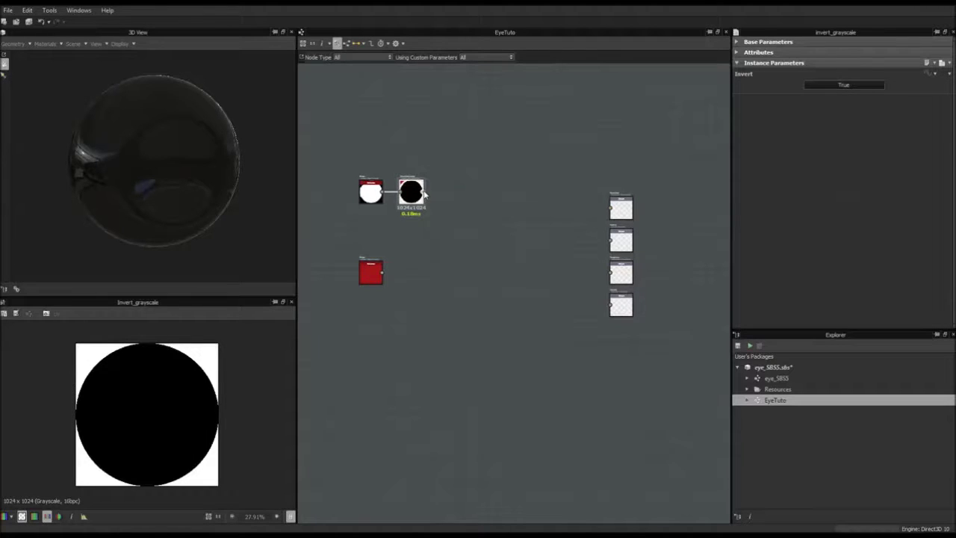
Connect the lower disc Shape node to the Base Color output and reduce its size to 0.44.
{"action": "left_click_drag", "start_coordinate": [424, 193], "coordinate": [478, 201]}
{"action": "left_click", "coordinate": [350, 300]}
{"action": "left_click", "coordinate": [372, 273]}
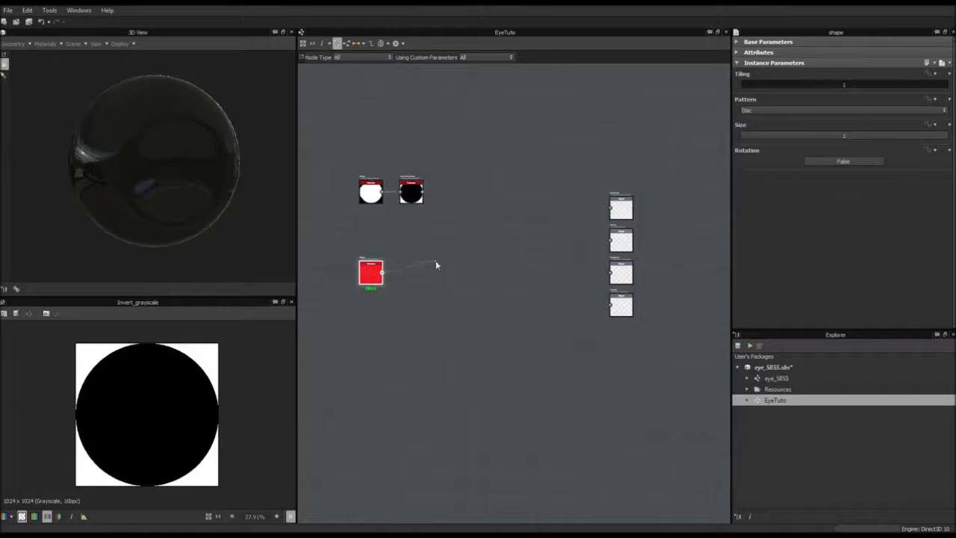
{"action": "left_click_drag", "start_coordinate": [437, 265], "coordinate": [612, 209]}
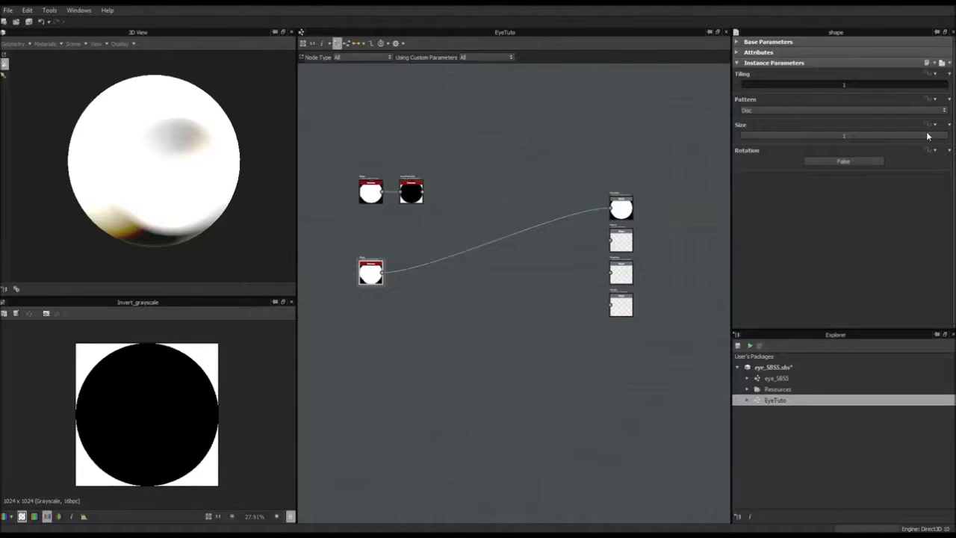
{"action": "left_click_drag", "start_coordinate": [928, 136], "coordinate": [835, 143]}
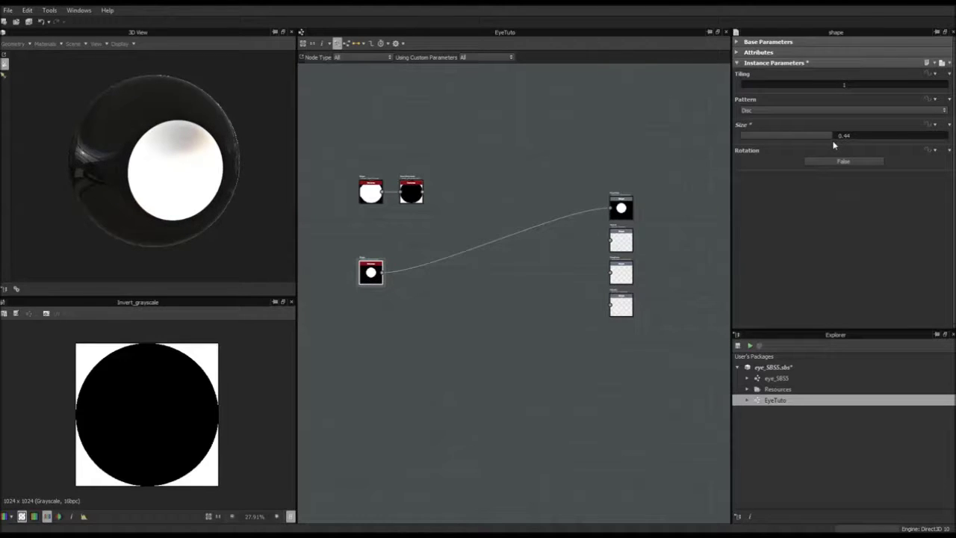
{"action": "left_click_drag", "start_coordinate": [180, 165], "coordinate": [153, 153]}
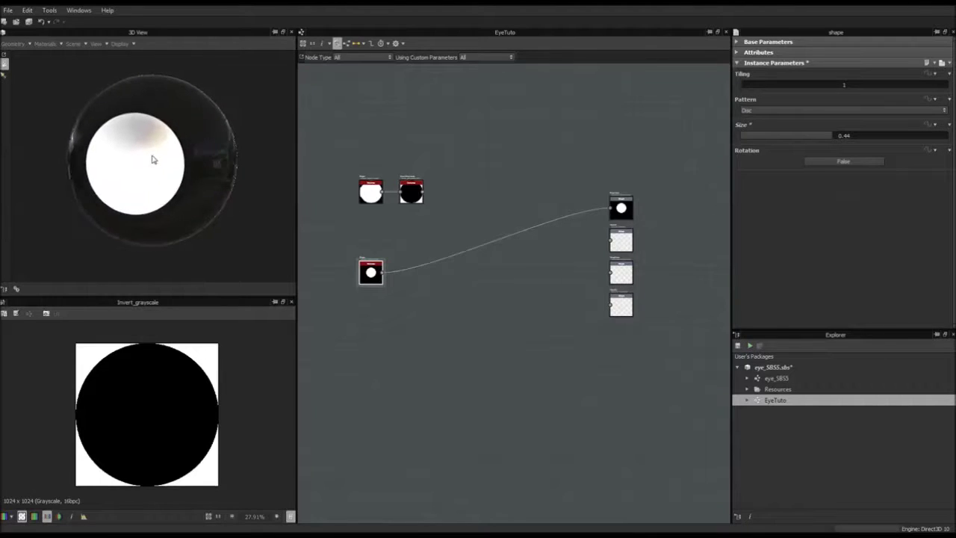
Insert a Blend node between the lower disc Shape node and the Base Color output.
{"action": "left_click", "coordinate": [416, 195]}
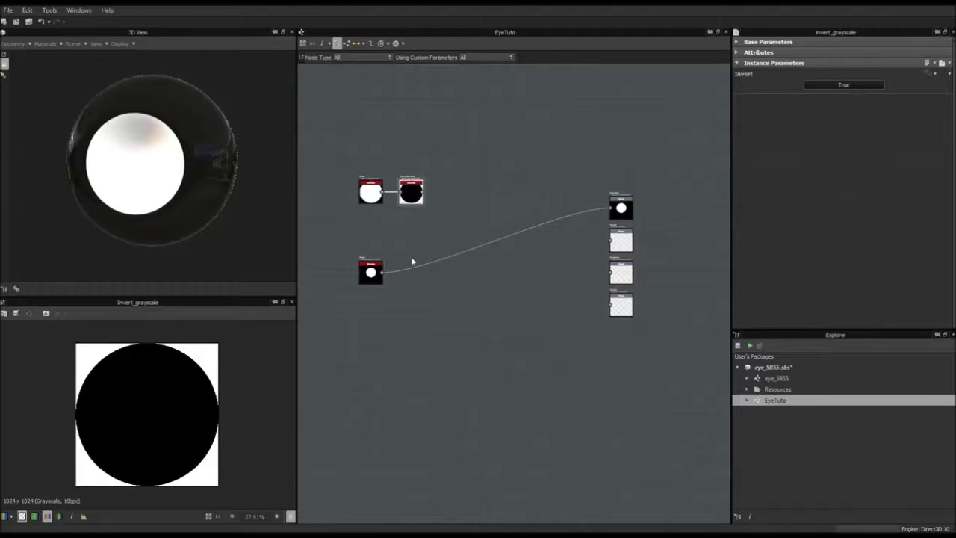
{"action": "left_click", "coordinate": [371, 273]}
{"action": "key", "text": "space"}
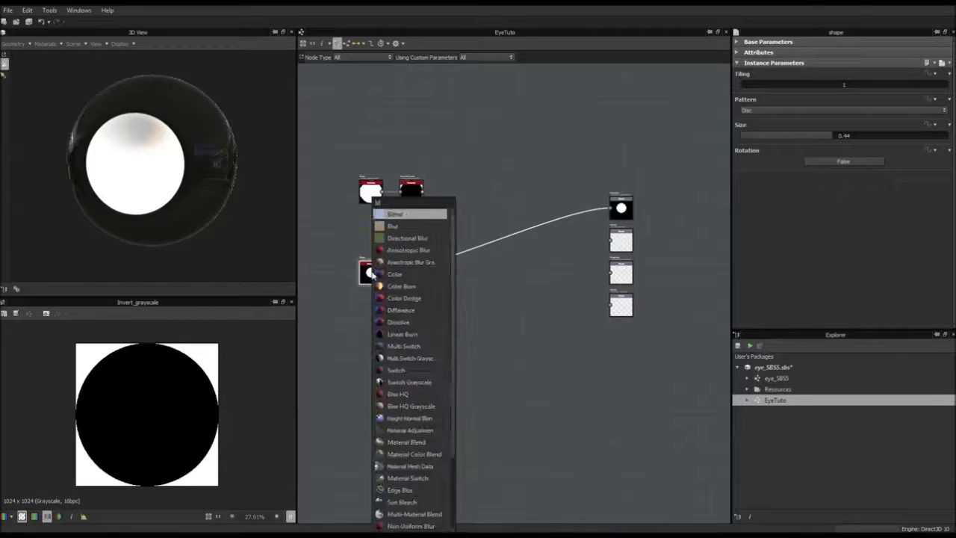
{"action": "type", "text": "blendd"}
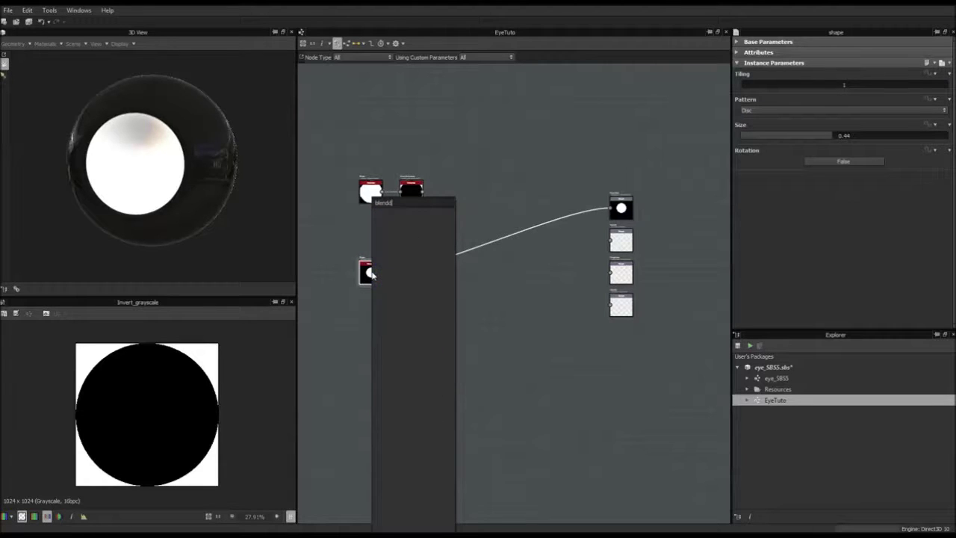
{"action": "key", "text": "BackSpace"}
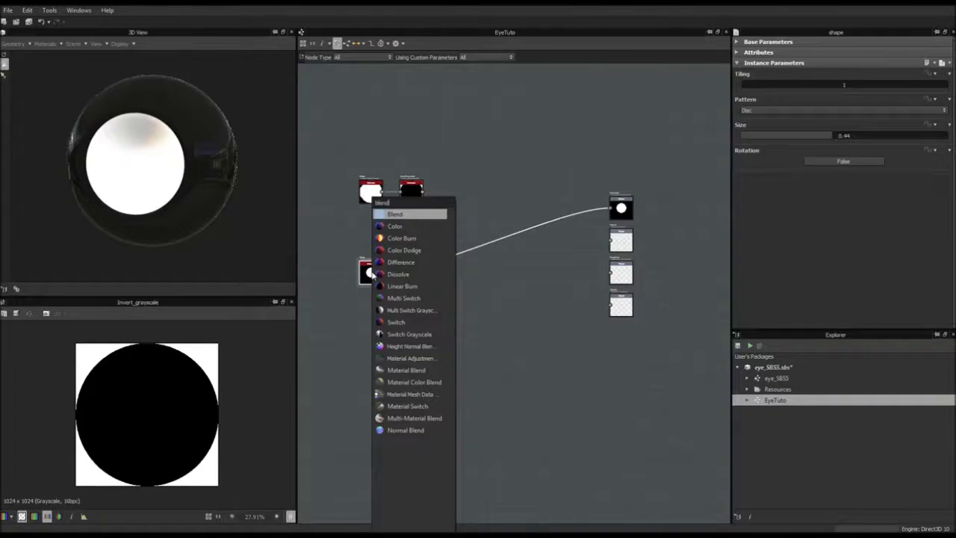
{"action": "key", "text": "Return"}
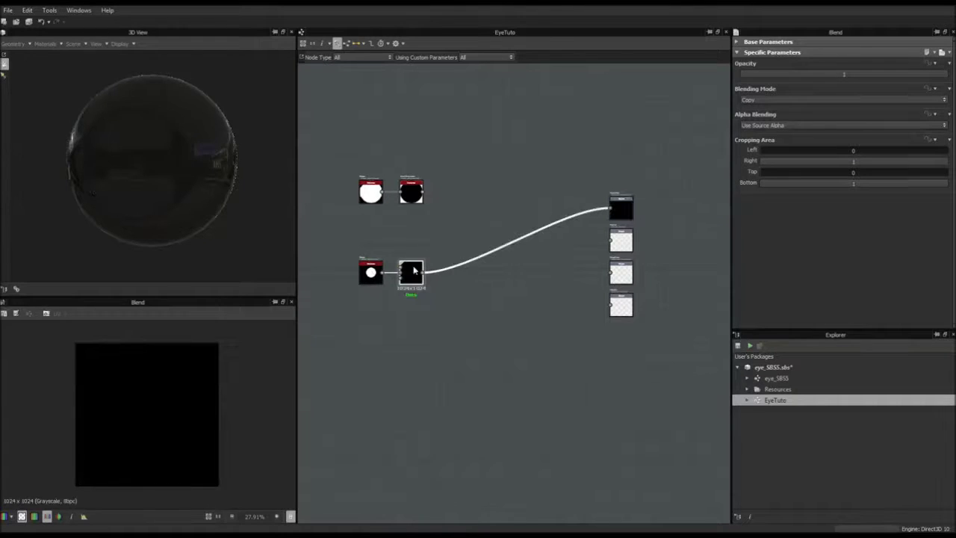
Feed the inverted disc into the Blend node's foreground and set the blending mode to Min (Darken).
{"action": "left_click_drag", "start_coordinate": [413, 272], "coordinate": [438, 245]}
{"action": "left_click_drag", "start_coordinate": [422, 193], "coordinate": [464, 225]}
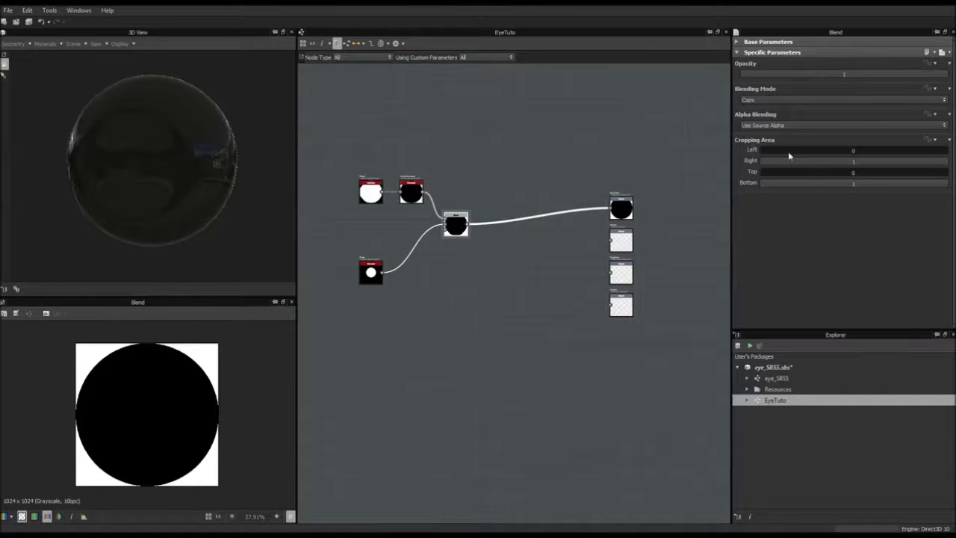
{"action": "left_click", "coordinate": [774, 100]}
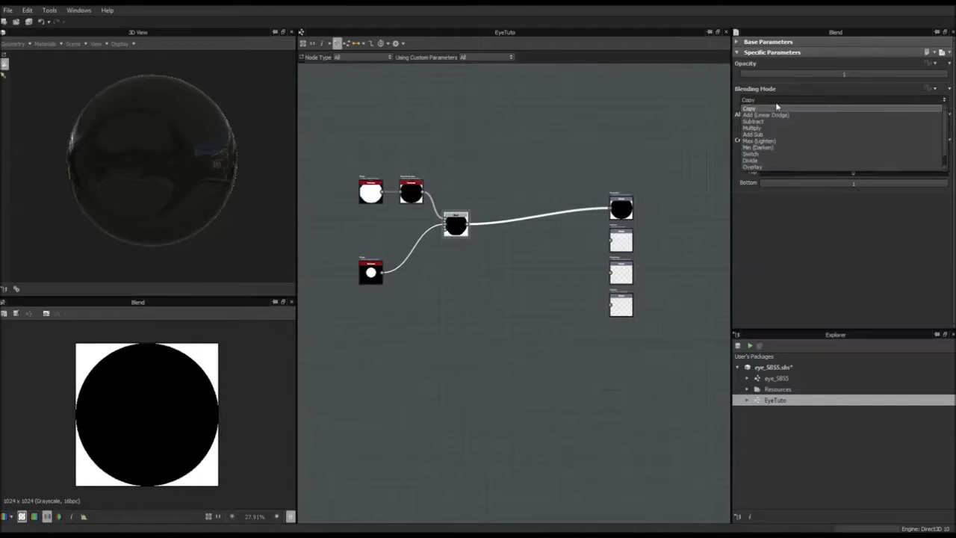
{"action": "left_click", "coordinate": [770, 147]}
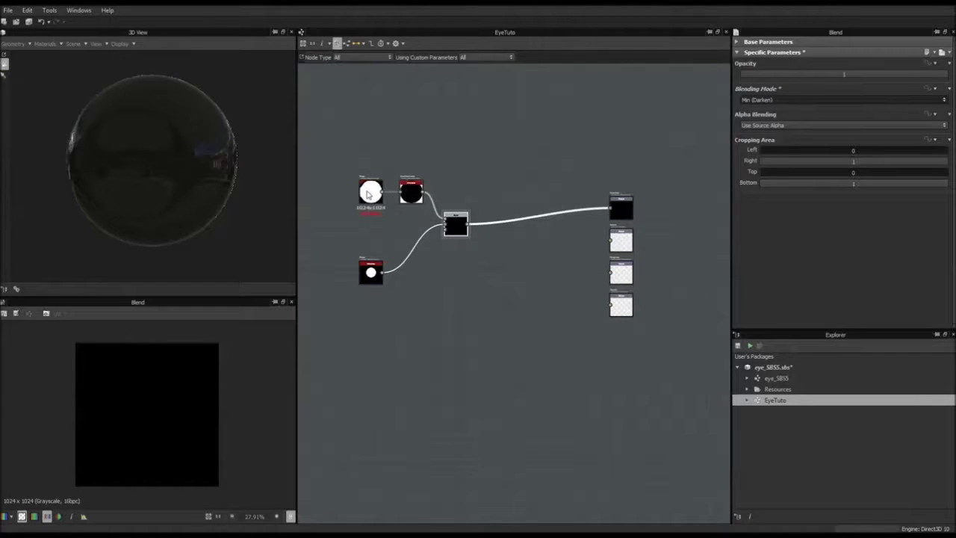
Reduce the upper disc Shape node's size to 0.16 and move the lower Shape node closer beneath it.
{"action": "left_click", "coordinate": [371, 191]}
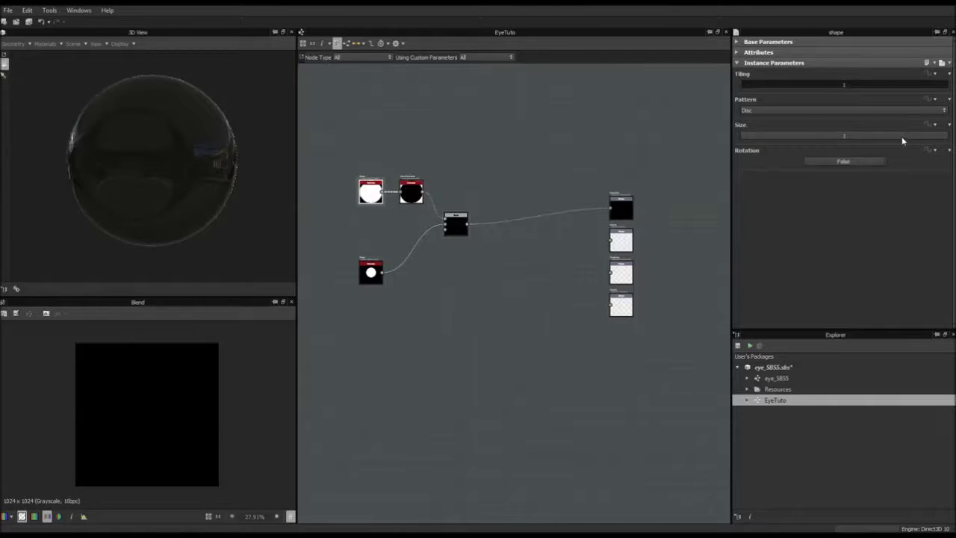
{"action": "left_click_drag", "start_coordinate": [901, 136], "coordinate": [774, 136]}
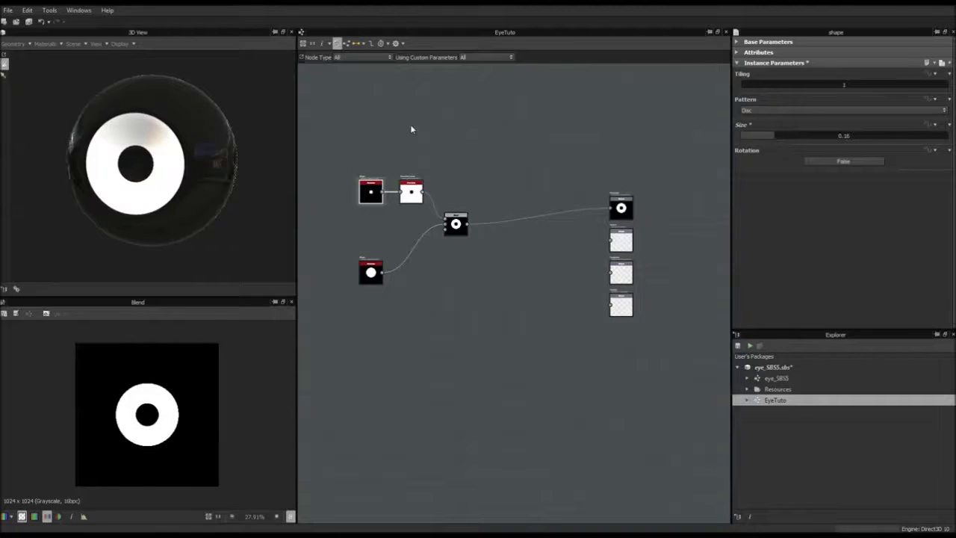
{"action": "scroll", "coordinate": [411, 142], "scroll_direction": "up", "scroll_amount": 3}
{"action": "scroll", "coordinate": [410, 147], "scroll_direction": "down", "scroll_amount": 3}
{"action": "scroll", "coordinate": [410, 147], "scroll_direction": "up", "scroll_amount": 3}
{"action": "middle_click_drag", "start_coordinate": [410, 147], "coordinate": [431, 147]}
{"action": "scroll", "coordinate": [431, 147], "scroll_direction": "up", "scroll_amount": 1}
{"action": "scroll", "coordinate": [431, 147], "scroll_direction": "down", "scroll_amount": 3}
{"action": "scroll", "coordinate": [431, 147], "scroll_direction": "up", "scroll_amount": 2}
{"action": "scroll", "coordinate": [398, 197], "scroll_direction": "up", "scroll_amount": 1}
{"action": "middle_click_drag", "start_coordinate": [398, 198], "coordinate": [405, 218]}
{"action": "scroll", "coordinate": [405, 217], "scroll_direction": "up", "scroll_amount": 1}
{"action": "middle_click_drag", "start_coordinate": [468, 147], "coordinate": [429, 162]}
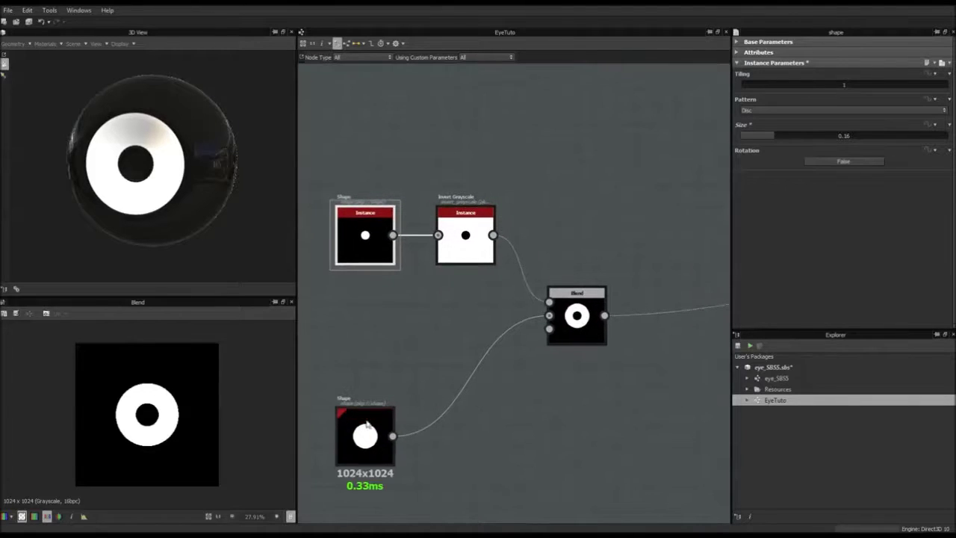
{"action": "left_click_drag", "start_coordinate": [377, 437], "coordinate": [377, 357]}
{"action": "left_click", "coordinate": [380, 231]}
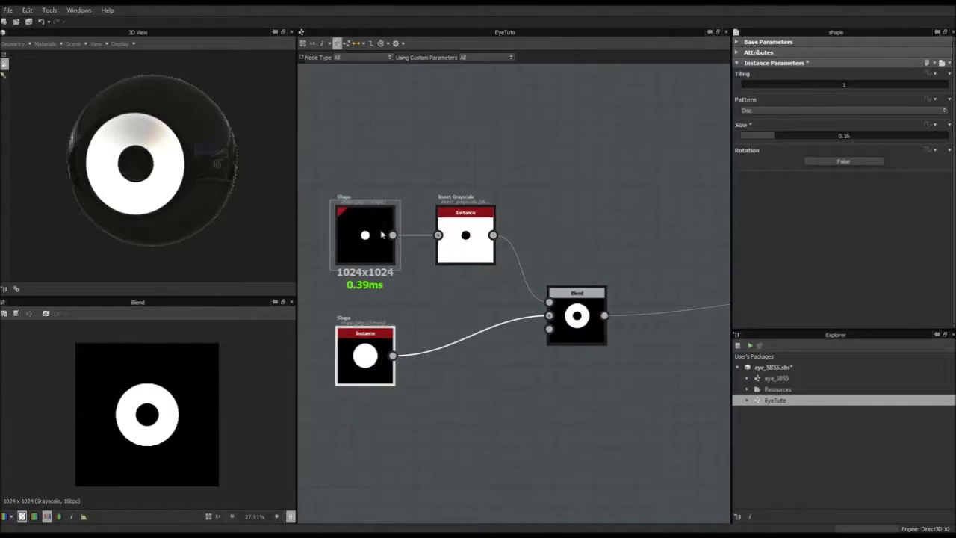
Examine the blended ring mask on the 3D preview sphere and compare the outputs of the two disc Shape nodes.
{"action": "scroll", "coordinate": [454, 172], "scroll_direction": "down", "scroll_amount": 3}
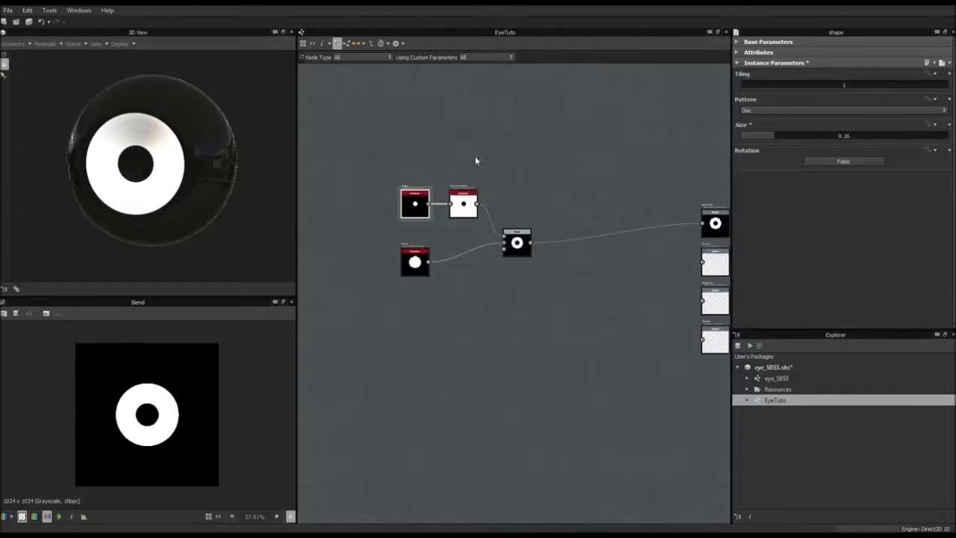
{"action": "scroll", "coordinate": [465, 215], "scroll_direction": "up", "scroll_amount": 1}
{"action": "scroll", "coordinate": [465, 214], "scroll_direction": "down", "scroll_amount": 1}
{"action": "middle_click_drag", "start_coordinate": [379, 177], "coordinate": [423, 213]}
{"action": "scroll", "coordinate": [484, 214], "scroll_direction": "up", "scroll_amount": 3}
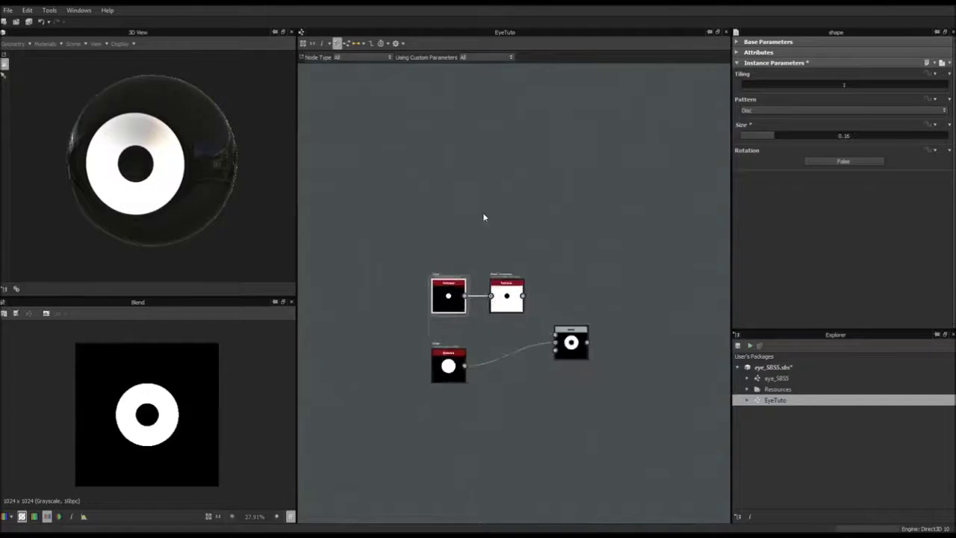
{"action": "middle_click_drag", "start_coordinate": [484, 212], "coordinate": [421, 132]}
{"action": "scroll", "coordinate": [440, 182], "scroll_direction": "down", "scroll_amount": 2}
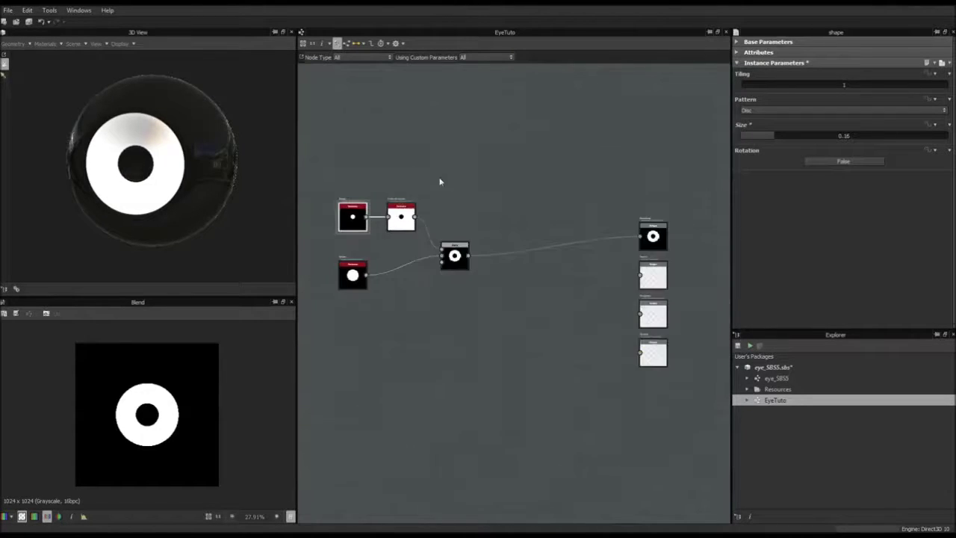
{"action": "left_click_drag", "start_coordinate": [136, 150], "coordinate": [194, 157]}
{"action": "scroll", "coordinate": [175, 151], "scroll_direction": "up", "scroll_amount": 1}
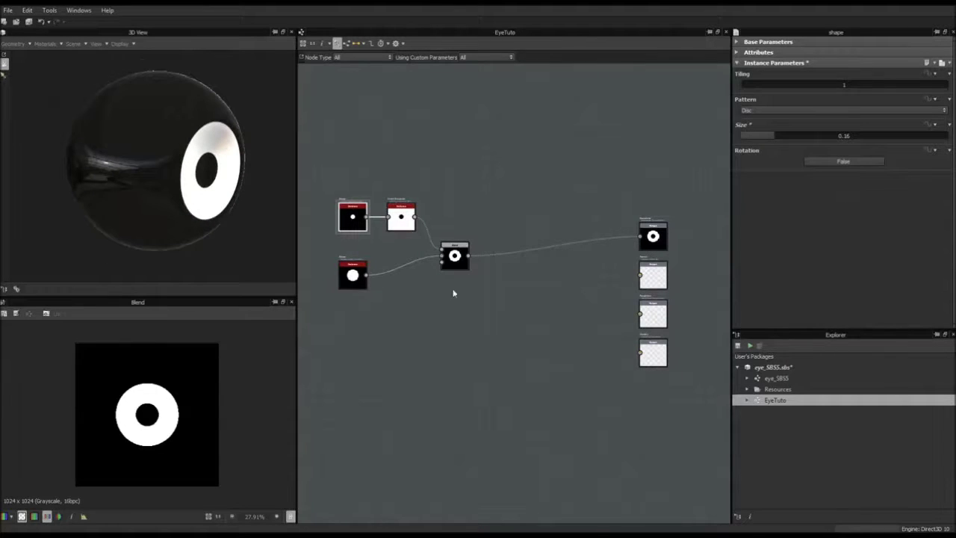
{"action": "middle_click_drag", "start_coordinate": [453, 293], "coordinate": [448, 260]}
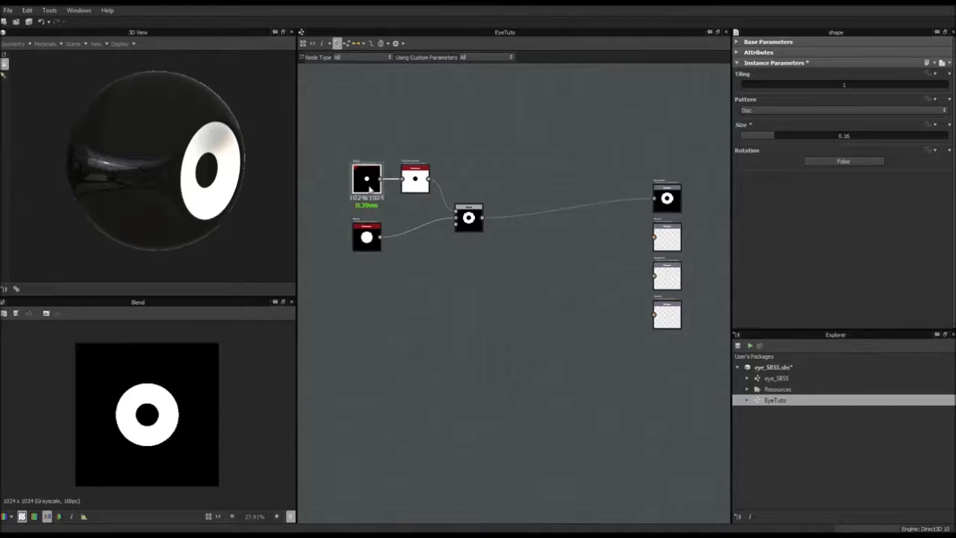
{"action": "left_click", "coordinate": [363, 238]}
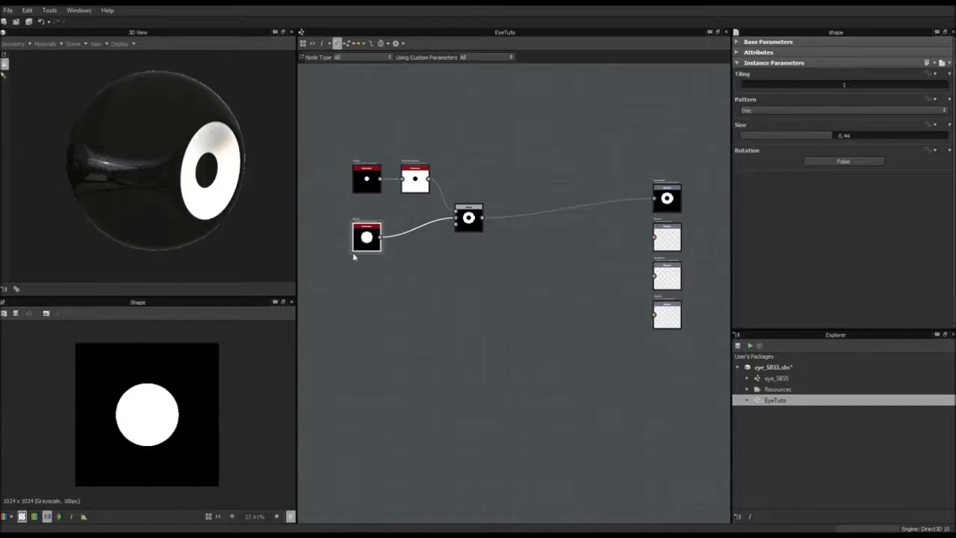
{"action": "left_click", "coordinate": [367, 183]}
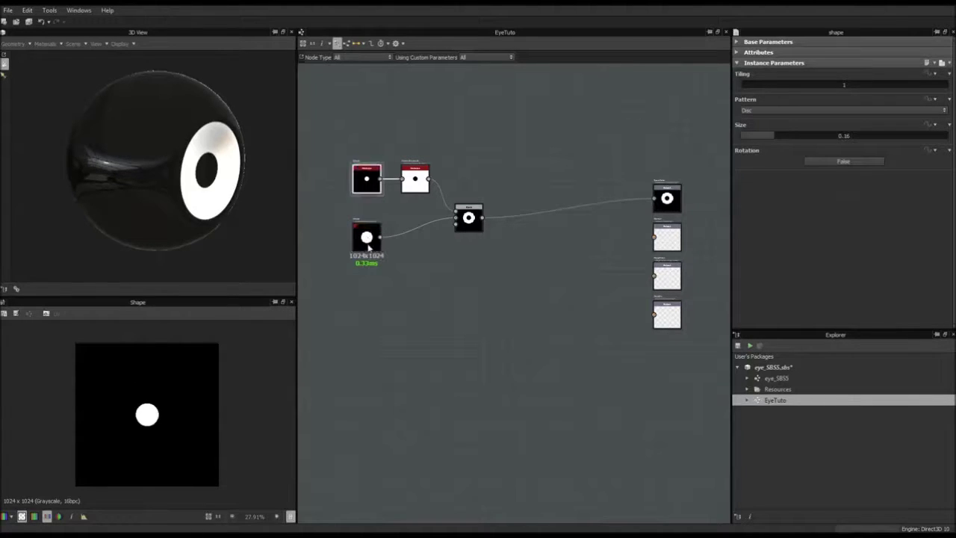
Add a Frame in the empty graph area beside the Shape nodes and enlarge it.
{"action": "scroll", "coordinate": [401, 316], "scroll_direction": "down", "scroll_amount": 1}
{"action": "scroll", "coordinate": [400, 317], "scroll_direction": "down", "scroll_amount": 2}
{"action": "middle_click_drag", "start_coordinate": [391, 314], "coordinate": [477, 243]}
{"action": "scroll", "coordinate": [425, 295], "scroll_direction": "up", "scroll_amount": 4}
{"action": "scroll", "coordinate": [440, 292], "scroll_direction": "down", "scroll_amount": 3}
{"action": "middle_click_drag", "start_coordinate": [358, 281], "coordinate": [481, 274]}
{"action": "scroll", "coordinate": [456, 289], "scroll_direction": "down", "scroll_amount": 3}
{"action": "key", "text": "space"}
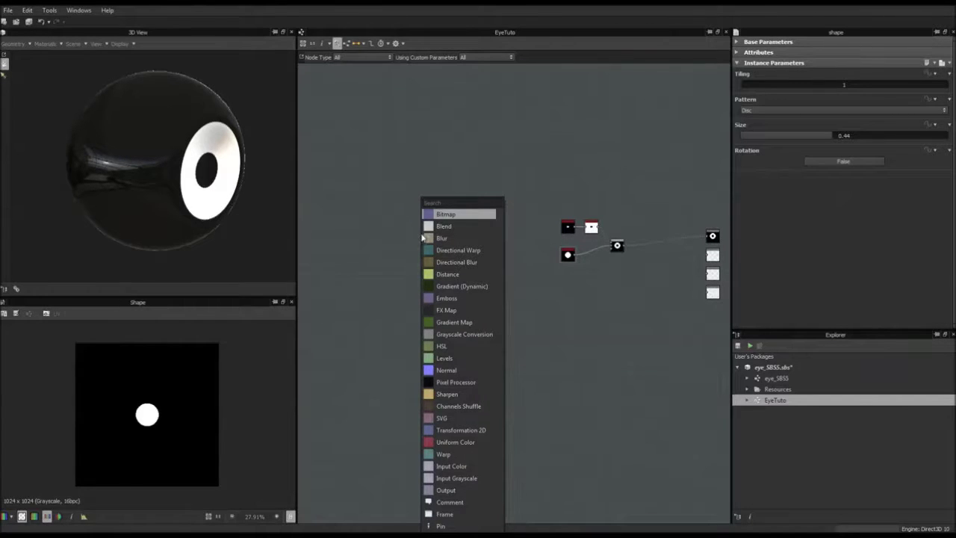
{"action": "left_click", "coordinate": [457, 511]}
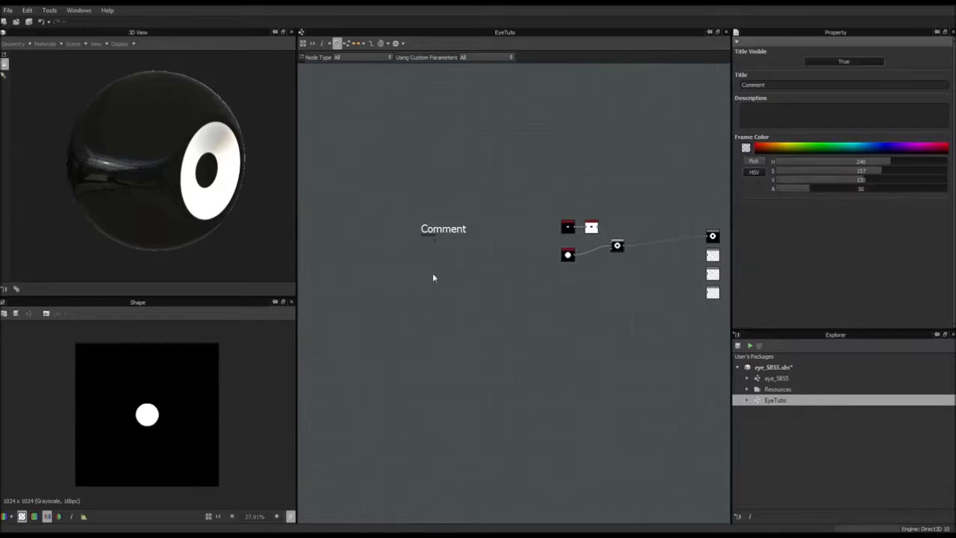
{"action": "scroll", "coordinate": [452, 245], "scroll_direction": "up", "scroll_amount": 2}
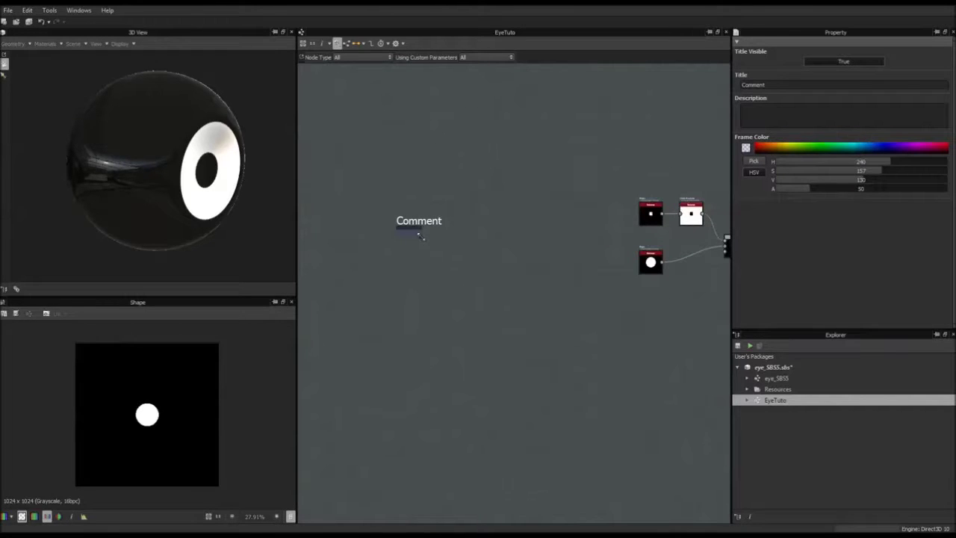
{"action": "left_click_drag", "start_coordinate": [420, 235], "coordinate": [529, 308]}
Duplicate the frame twice and stack the copies in a column beneath the original.
{"action": "scroll", "coordinate": [454, 288], "scroll_direction": "down", "scroll_amount": 5}
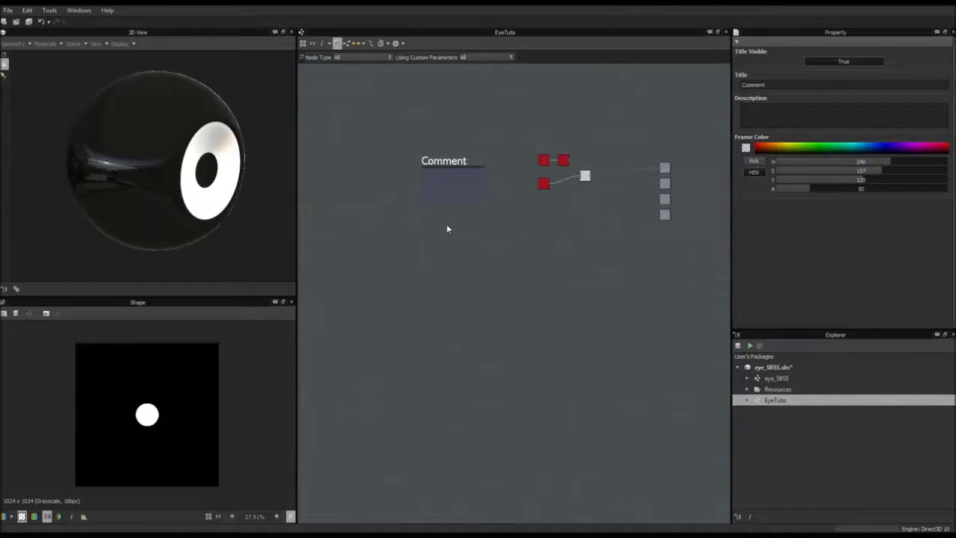
{"action": "key", "text": "ctrl+v"}
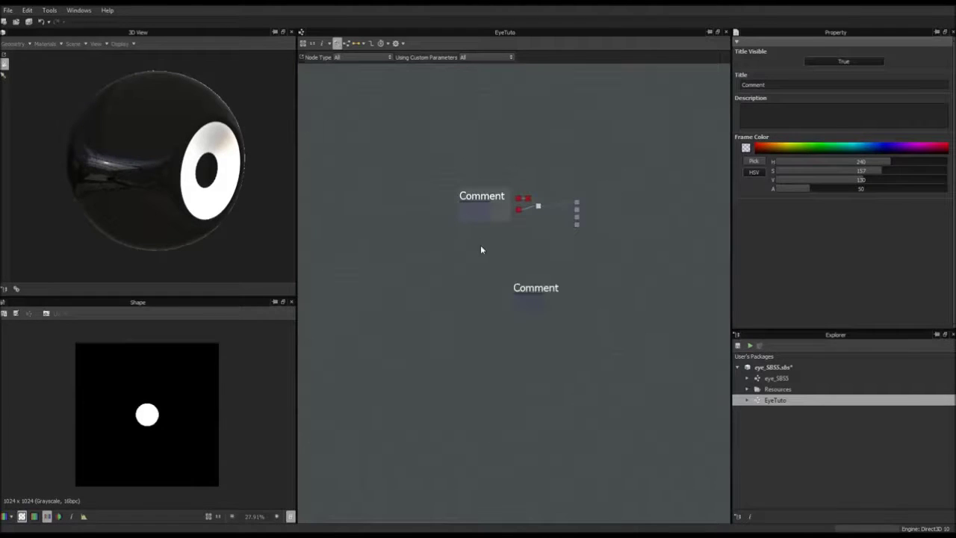
{"action": "left_click_drag", "start_coordinate": [526, 286], "coordinate": [464, 247]}
{"action": "key", "text": "ctrl+v"}
{"action": "left_click_drag", "start_coordinate": [529, 289], "coordinate": [478, 301]}
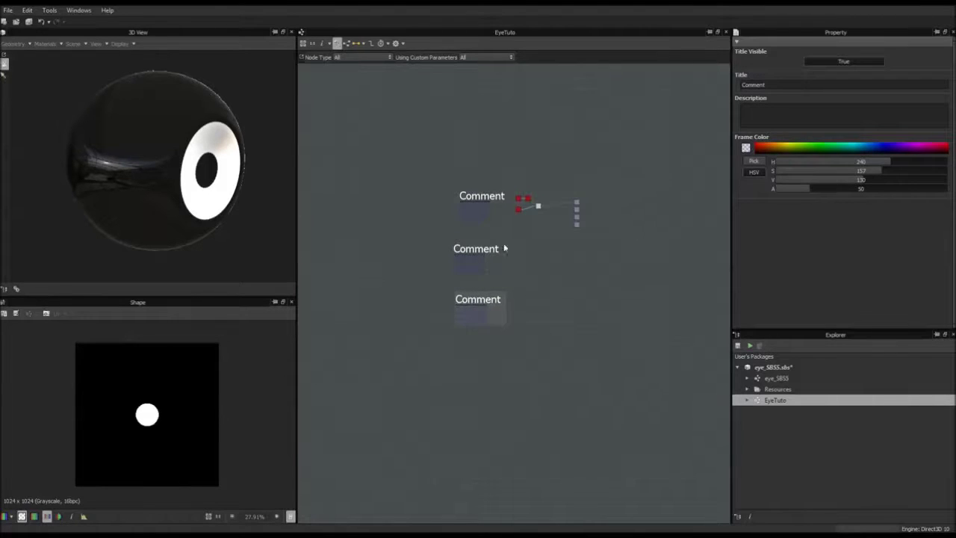
Title the three frames White part, Iris and Pupil, working from the lowest frame up to the highest.
{"action": "double_click", "coordinate": [777, 87]}
{"action": "type", "text": "White part"}
{"action": "left_click", "coordinate": [773, 109]}
{"action": "left_click", "coordinate": [497, 250]}
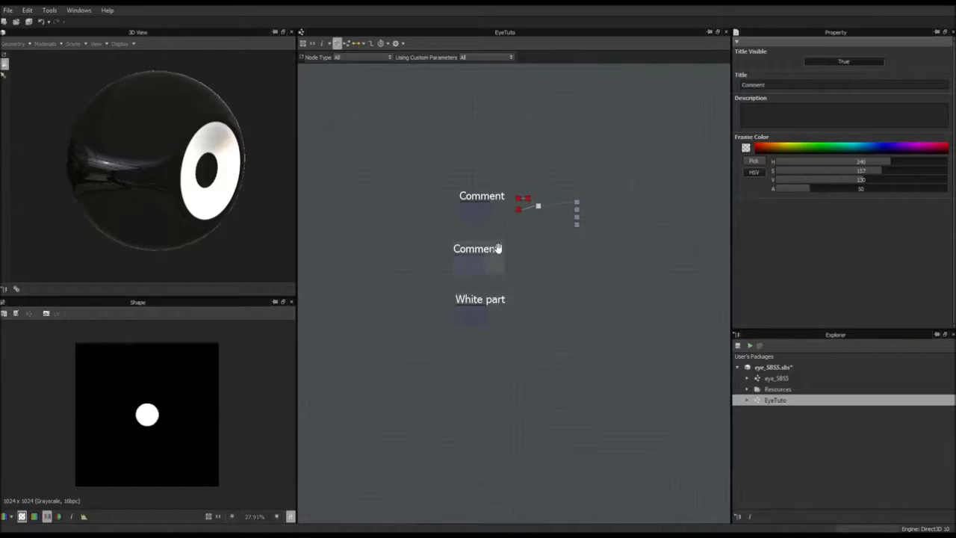
{"action": "double_click", "coordinate": [779, 84]}
{"action": "type", "text": "Iris"}
{"action": "left_click", "coordinate": [473, 193]}
{"action": "double_click", "coordinate": [777, 83]}
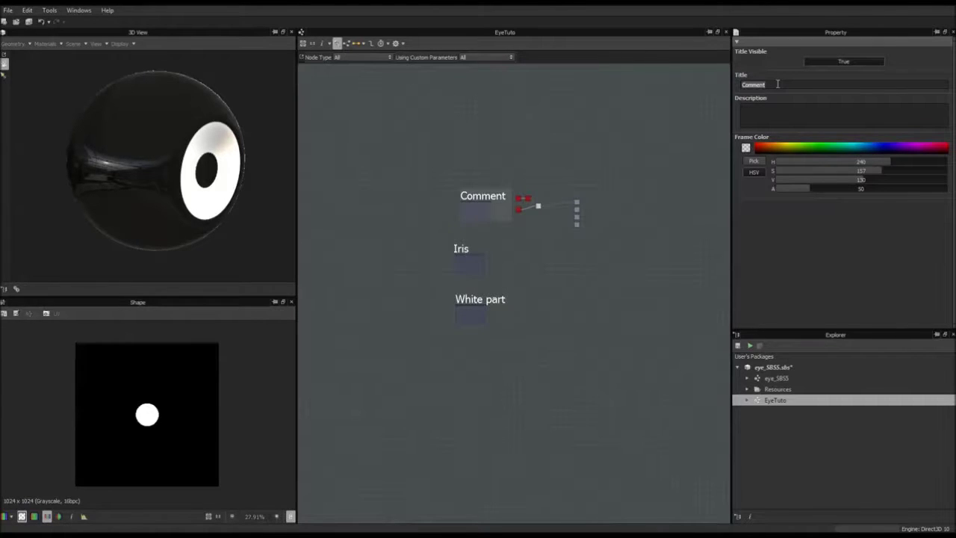
{"action": "type", "text": "Pupil"}
{"action": "key", "text": "Return"}
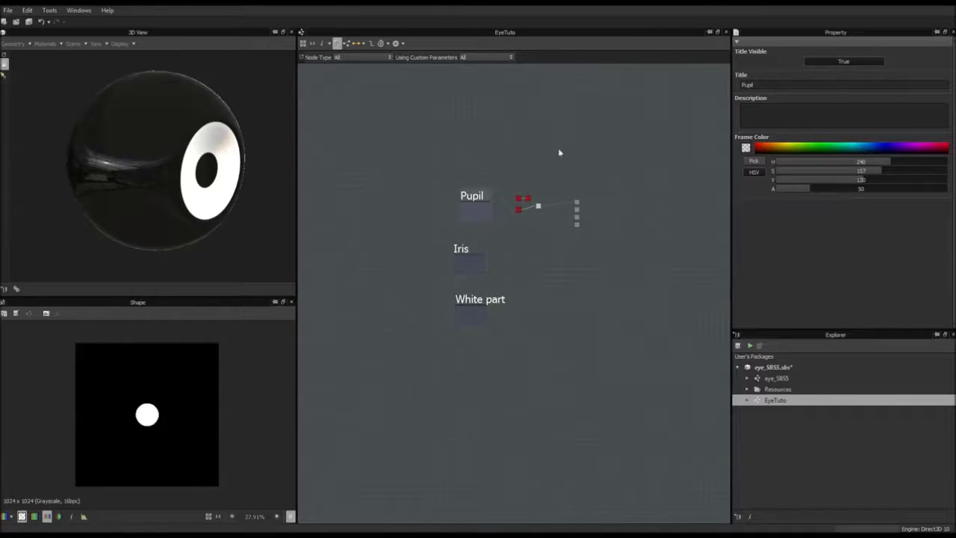
Move the Pupil, Iris and White part frames farther away from the nodes and closer together in one column.
{"action": "middle_click_drag", "start_coordinate": [523, 243], "coordinate": [488, 213]}
{"action": "scroll", "coordinate": [469, 187], "scroll_direction": "up", "scroll_amount": 3}
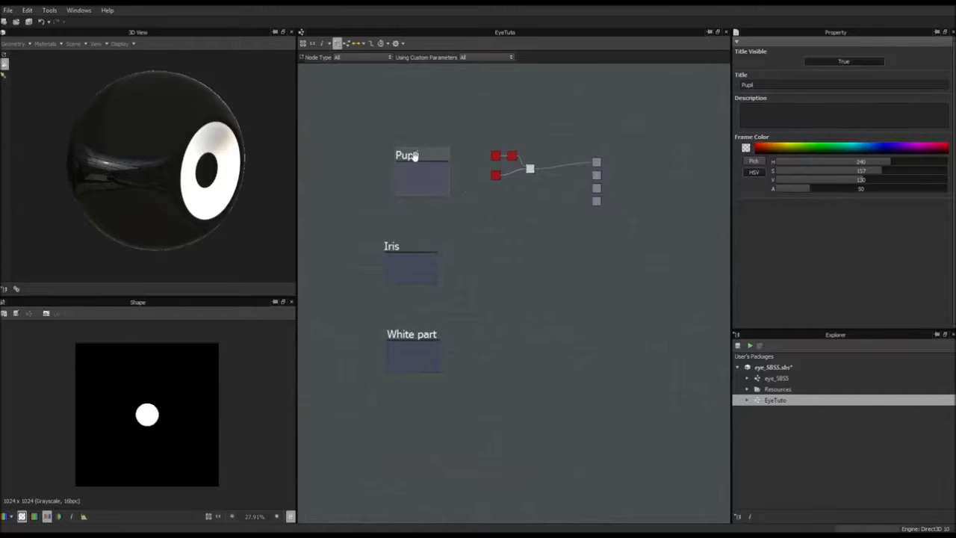
{"action": "left_click_drag", "start_coordinate": [414, 155], "coordinate": [374, 145]}
{"action": "left_click_drag", "start_coordinate": [393, 247], "coordinate": [368, 225]}
{"action": "left_click_drag", "start_coordinate": [397, 335], "coordinate": [372, 296]}
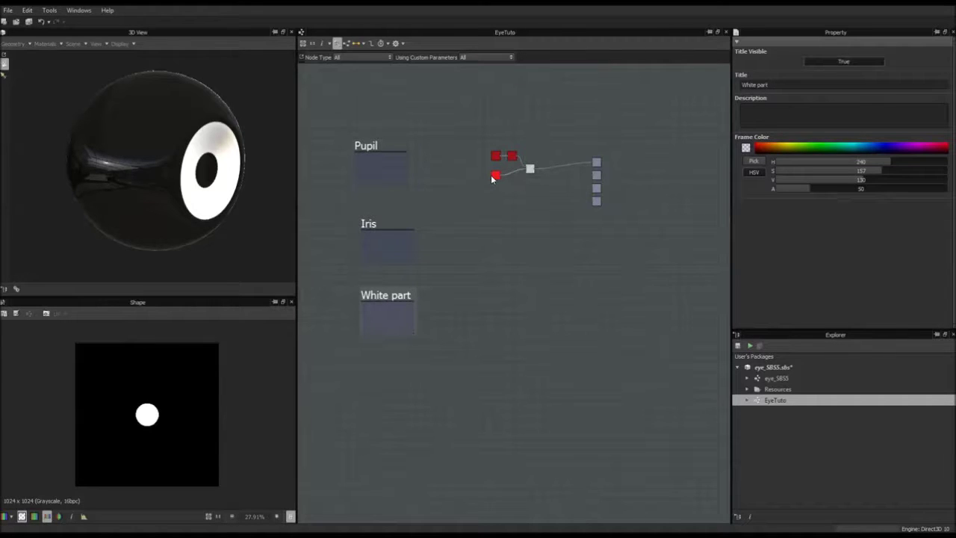
Place the larger disc Shape node in the Iris frame and the smaller disc with its Invert Grayscale node in the Pupil frame.
{"action": "left_click_drag", "start_coordinate": [493, 176], "coordinate": [457, 318]}
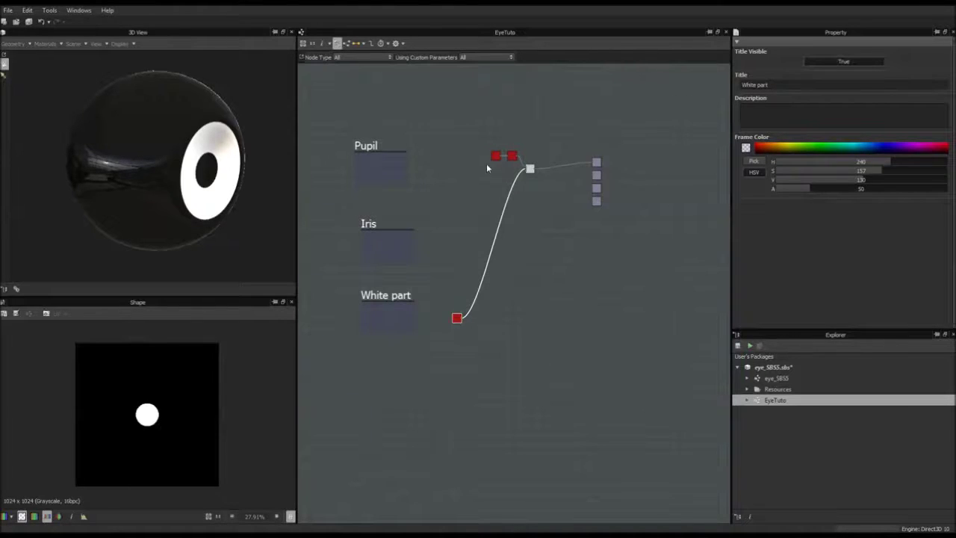
{"action": "scroll", "coordinate": [487, 163], "scroll_direction": "up", "scroll_amount": 3}
{"action": "scroll", "coordinate": [487, 162], "scroll_direction": "down", "scroll_amount": 1}
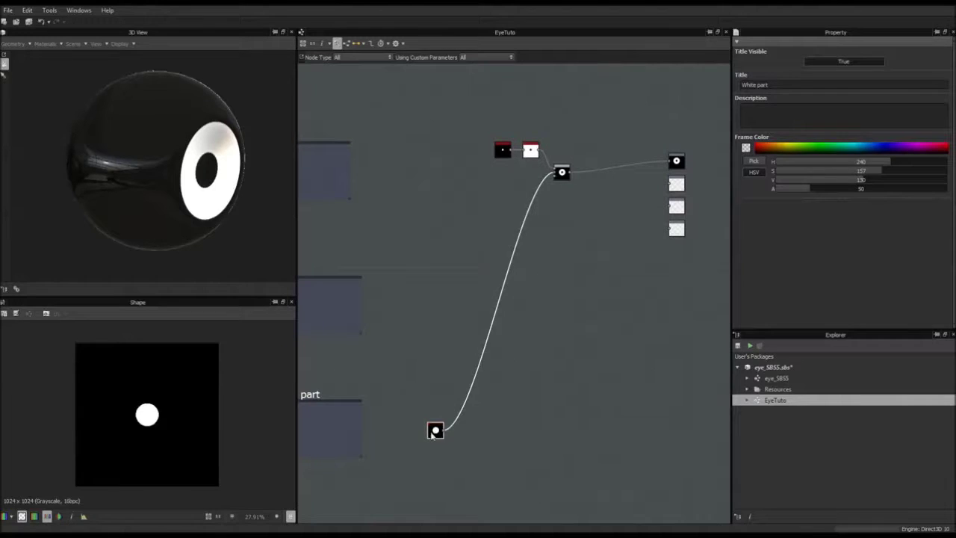
{"action": "left_click_drag", "start_coordinate": [436, 431], "coordinate": [349, 310]}
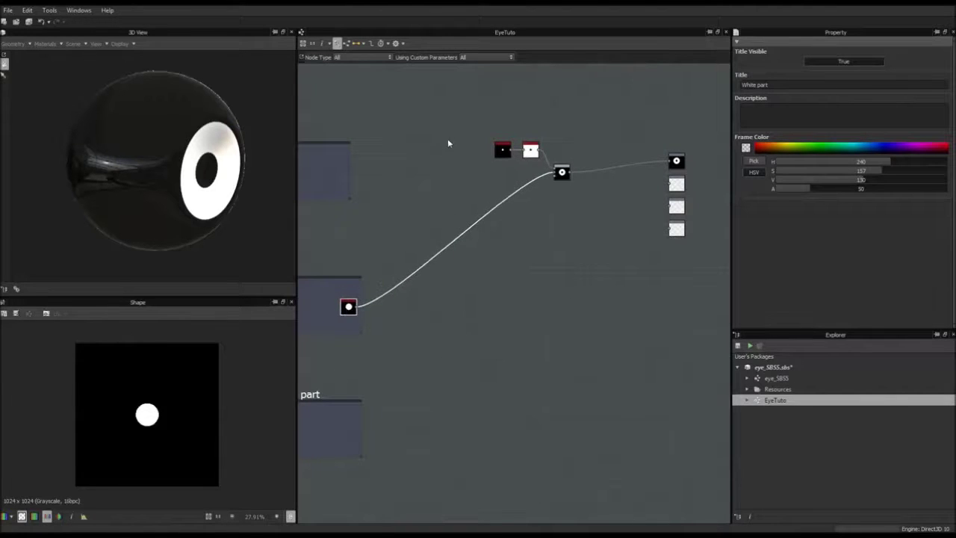
{"action": "left_click_drag", "start_coordinate": [449, 140], "coordinate": [338, 168]}
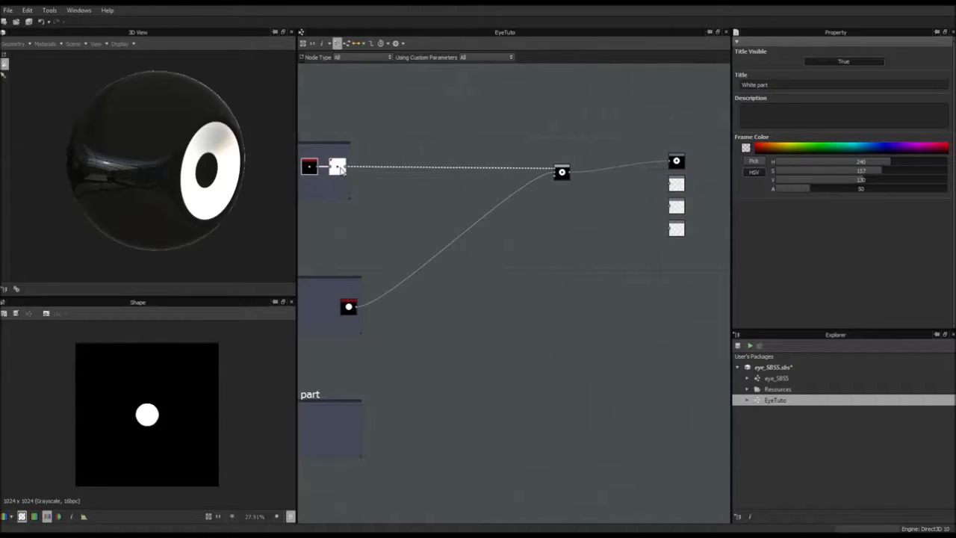
Dock the small disc Shape node to its Invert Grayscale node and move the Blend node closer to the frames.
{"action": "left_click", "coordinate": [309, 166]}
{"action": "key", "text": "Delete"}
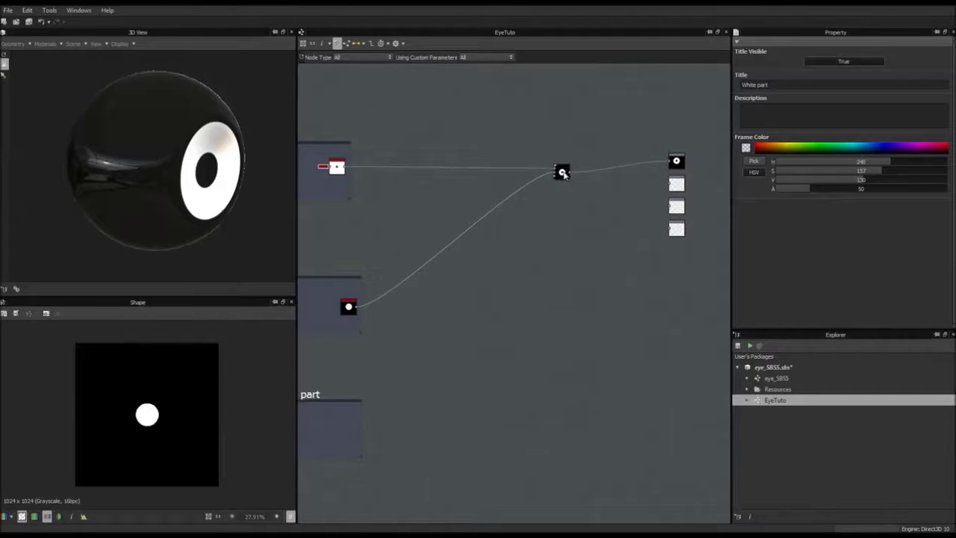
{"action": "left_click_drag", "start_coordinate": [563, 172], "coordinate": [448, 234]}
{"action": "middle_click_drag", "start_coordinate": [430, 249], "coordinate": [520, 157]}
{"action": "scroll", "coordinate": [516, 175], "scroll_direction": "up", "scroll_amount": 3}
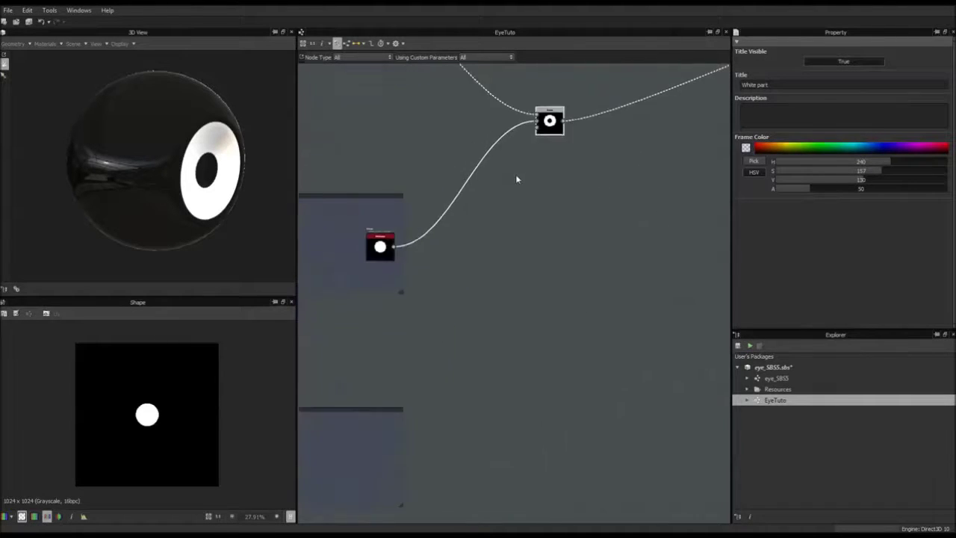
{"action": "scroll", "coordinate": [516, 180], "scroll_direction": "down", "scroll_amount": 2}
{"action": "middle_click_drag", "start_coordinate": [512, 256], "coordinate": [546, 204]}
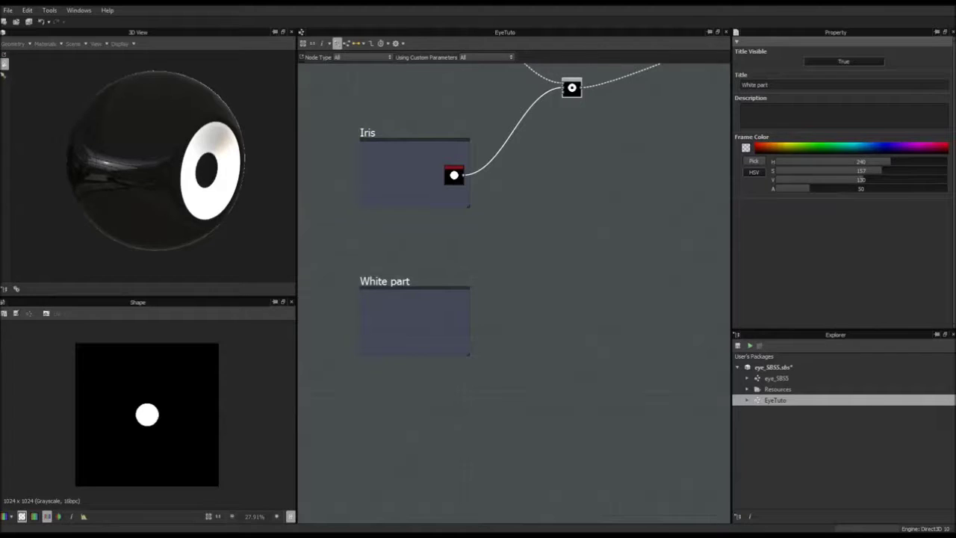
Switch to the browser, examine the "eye close up" image results and open the first brown eye photo as reference.
{"action": "left_click_drag", "start_coordinate": [0, 32], "coordinate": [463, 16]}
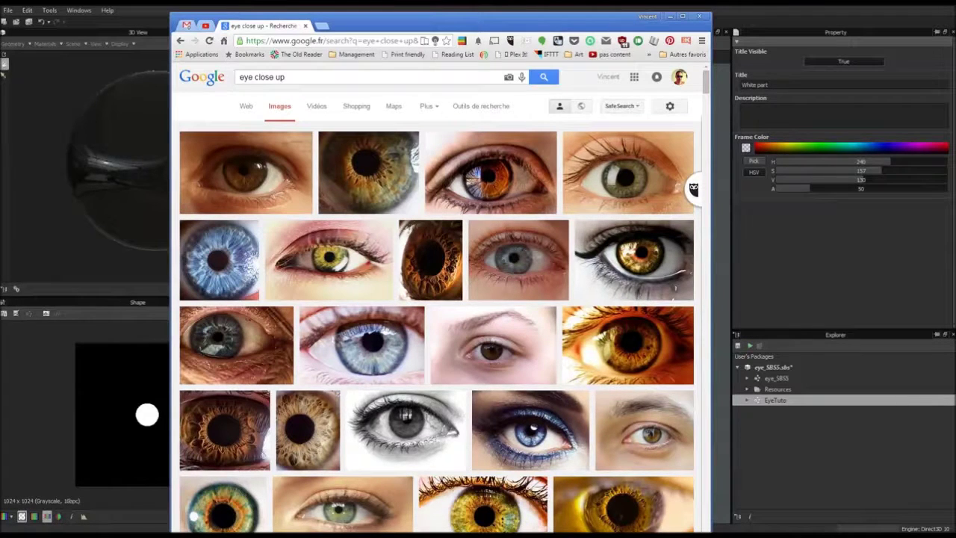
{"action": "scroll", "coordinate": [328, 261], "scroll_direction": "down", "scroll_amount": 5}
{"action": "scroll", "coordinate": [329, 262], "scroll_direction": "up", "scroll_amount": 5}
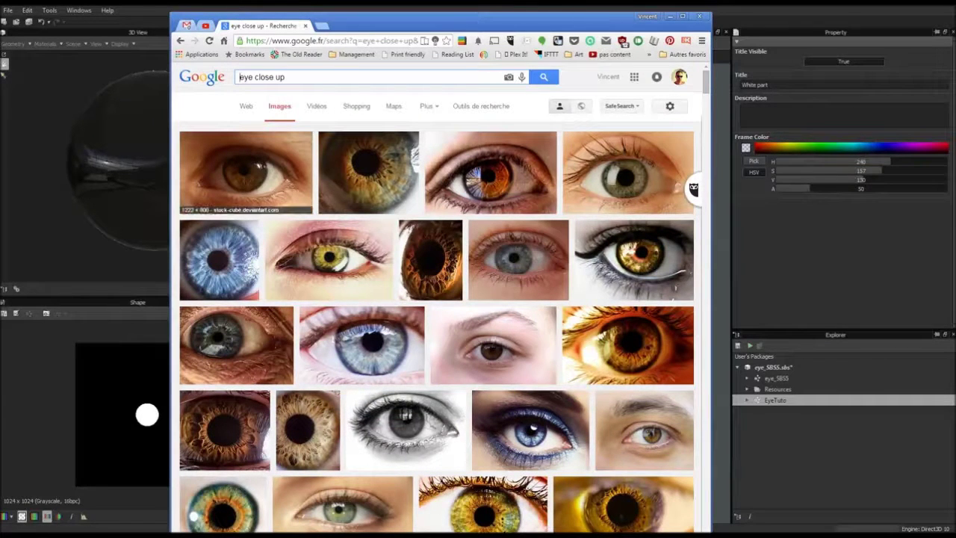
{"action": "scroll", "coordinate": [359, 299], "scroll_direction": "down", "scroll_amount": 5}
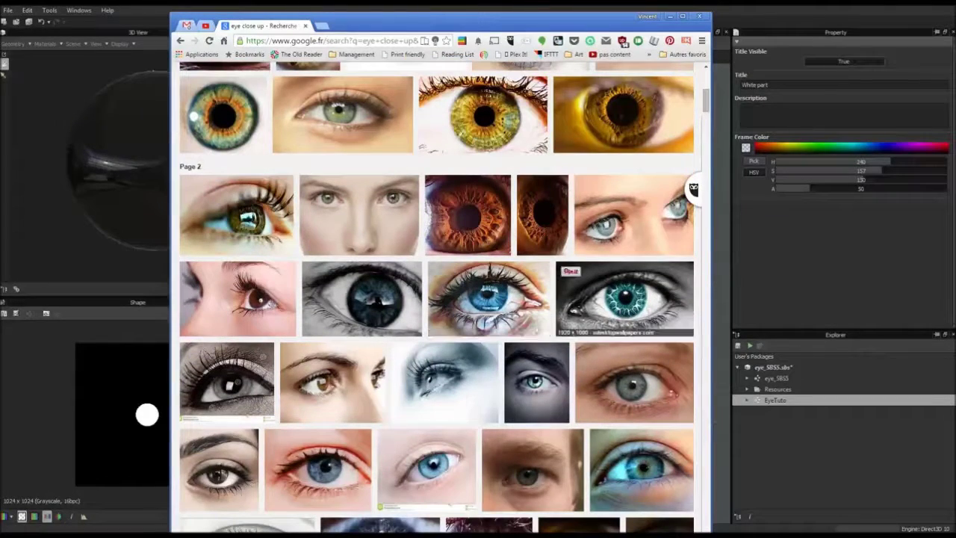
{"action": "scroll", "coordinate": [437, 299], "scroll_direction": "up", "scroll_amount": 6}
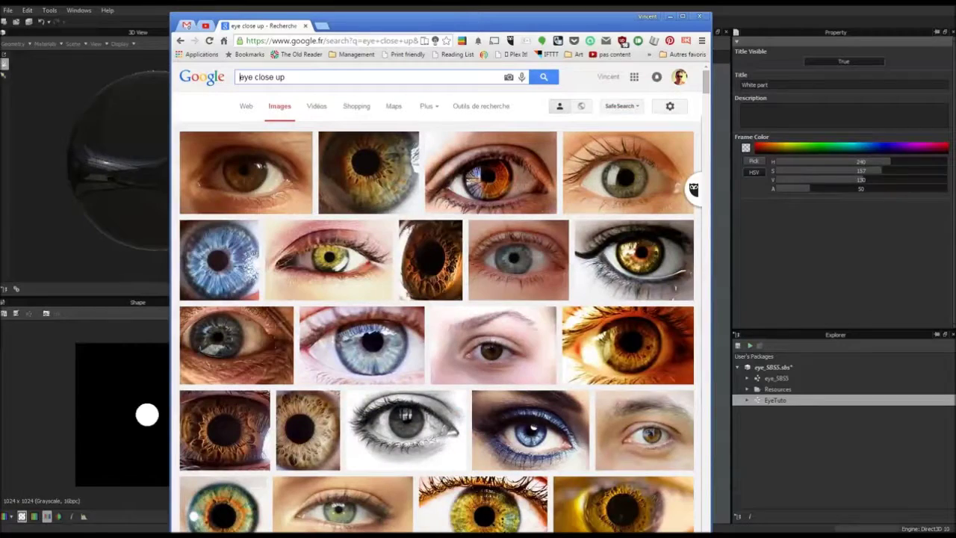
{"action": "left_click_drag", "start_coordinate": [613, 17], "coordinate": [649, 14]}
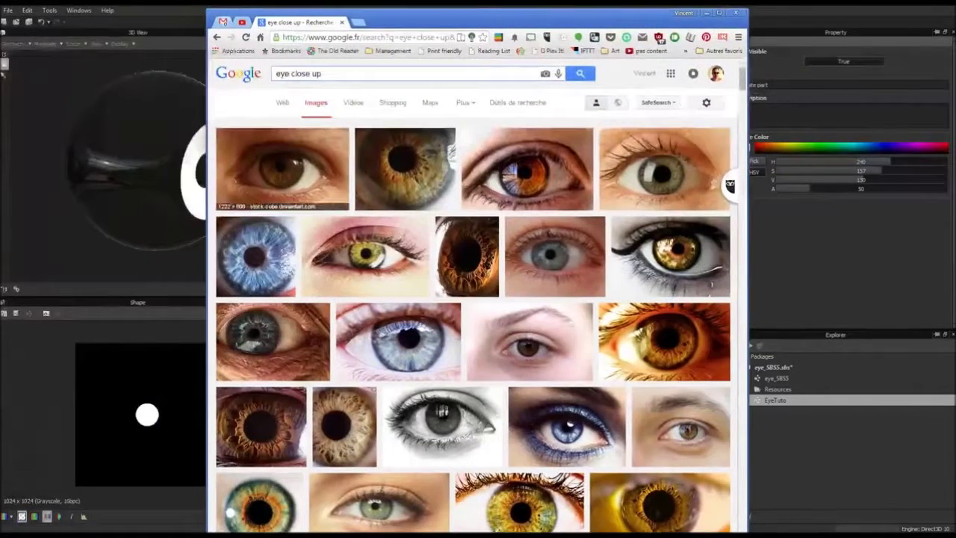
{"action": "left_click", "coordinate": [282, 169]}
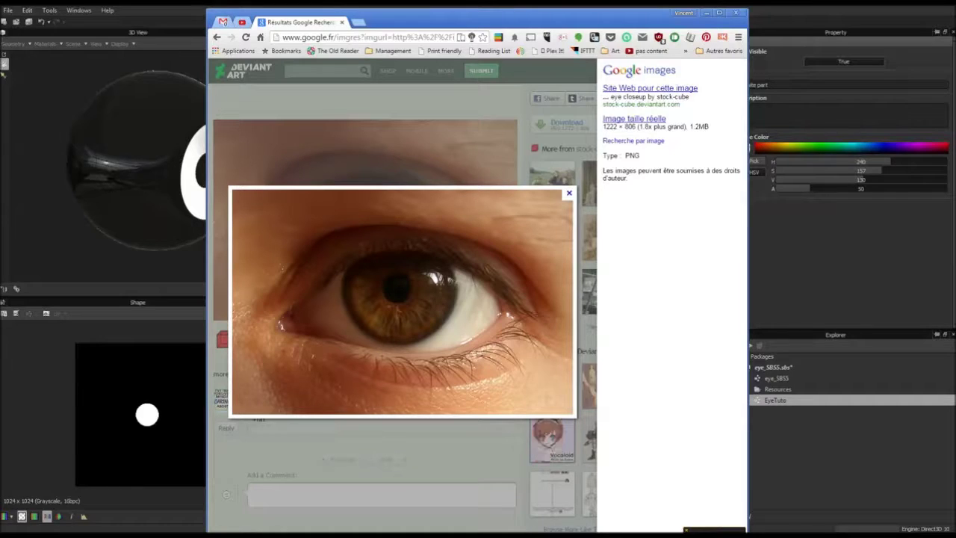
Move the browser window out of the way and add a Uniform Color node inside the White part frame.
{"action": "left_click_drag", "start_coordinate": [523, 15], "coordinate": [0, 27]}
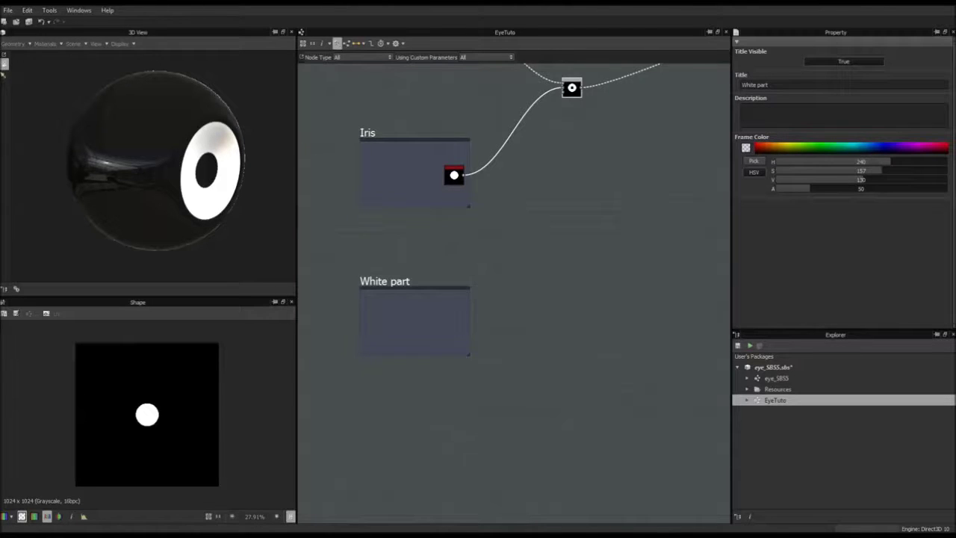
{"action": "middle_click_drag", "start_coordinate": [482, 201], "coordinate": [504, 212]}
{"action": "left_click", "coordinate": [446, 339]}
{"action": "key", "text": "space"}
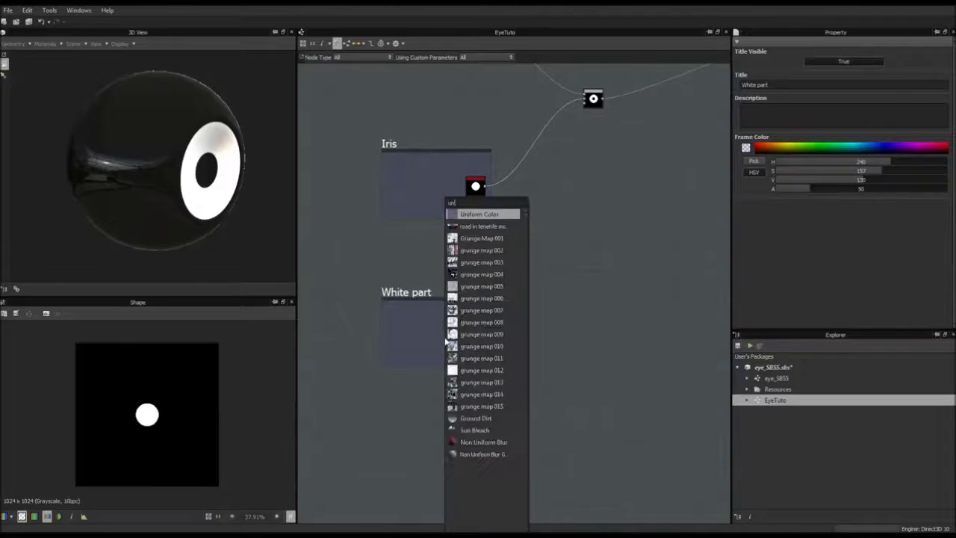
{"action": "type", "text": "unif"}
{"action": "key", "text": "Return"}
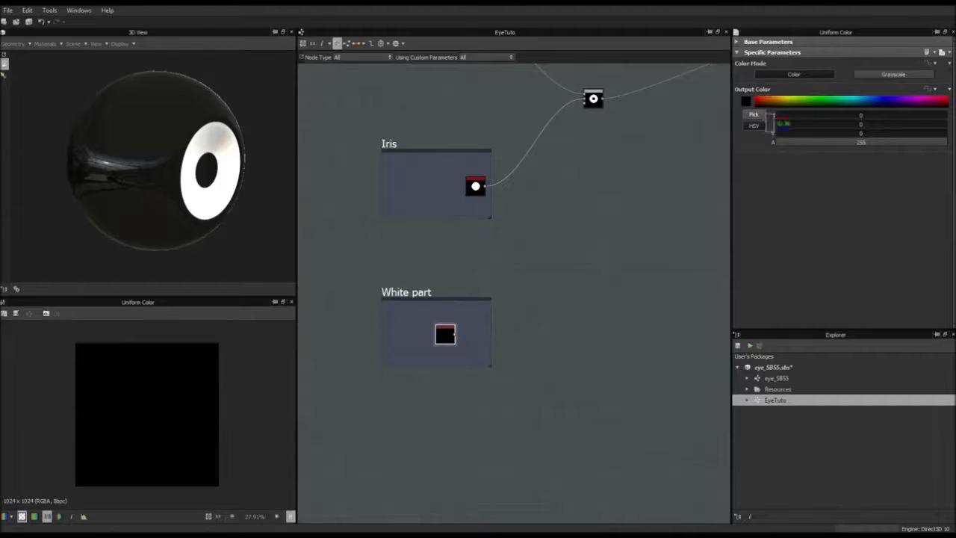
Set the White part Uniform Color's output to a picked cream tone with H 44, S 35 and V 218.
{"action": "left_click", "coordinate": [755, 115]}
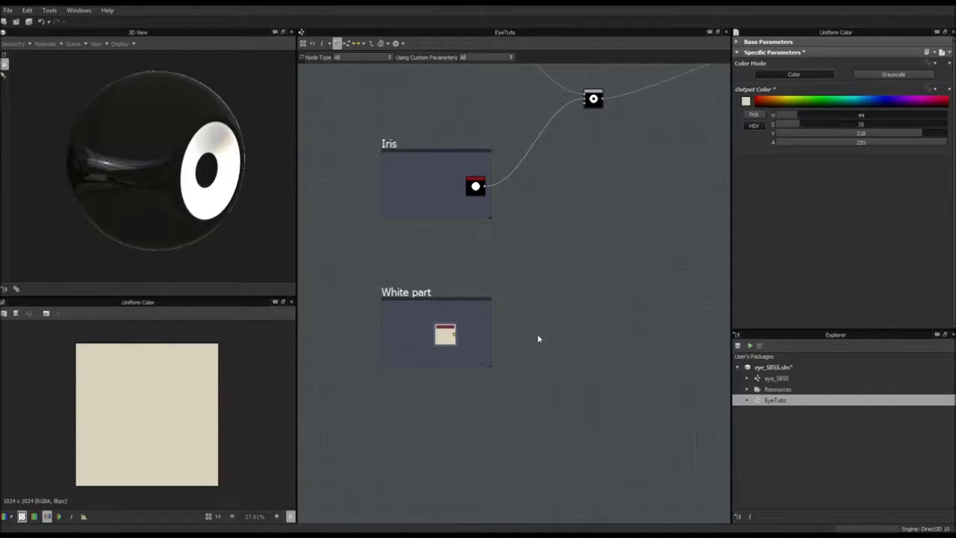
{"action": "scroll", "coordinate": [539, 334], "scroll_direction": "up", "scroll_amount": 3}
{"action": "scroll", "coordinate": [538, 243], "scroll_direction": "down", "scroll_amount": 3}
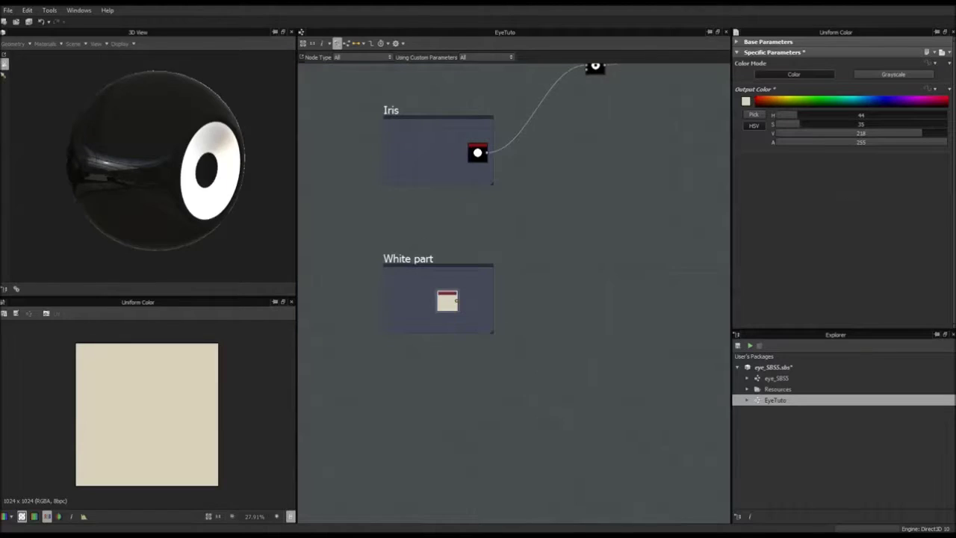
Check the brown eye photo in the browser, return to the EyeTuto graph and place a second Uniform Color node in the Iris frame.
{"action": "left_click_drag", "start_coordinate": [955, 54], "coordinate": [448, 47]}
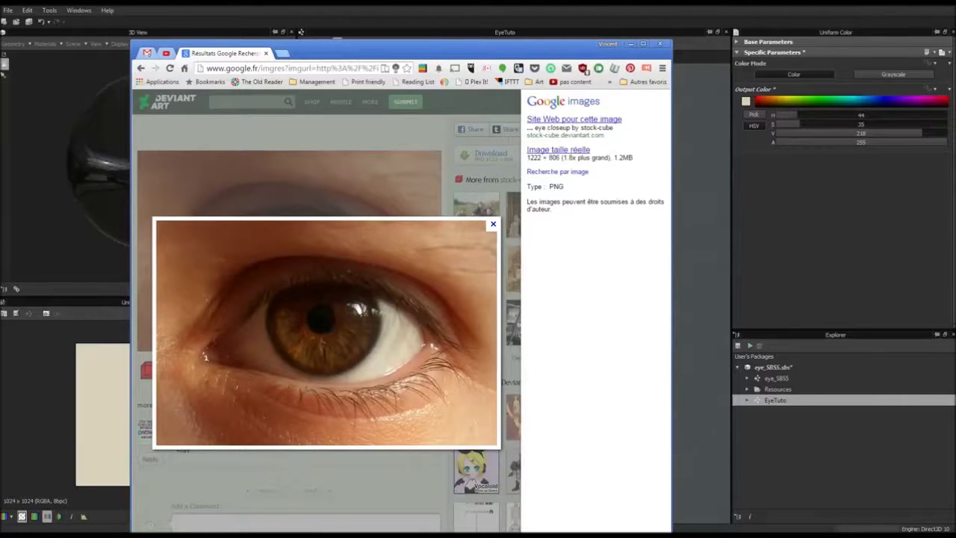
{"action": "key", "text": "alt+Tab"}
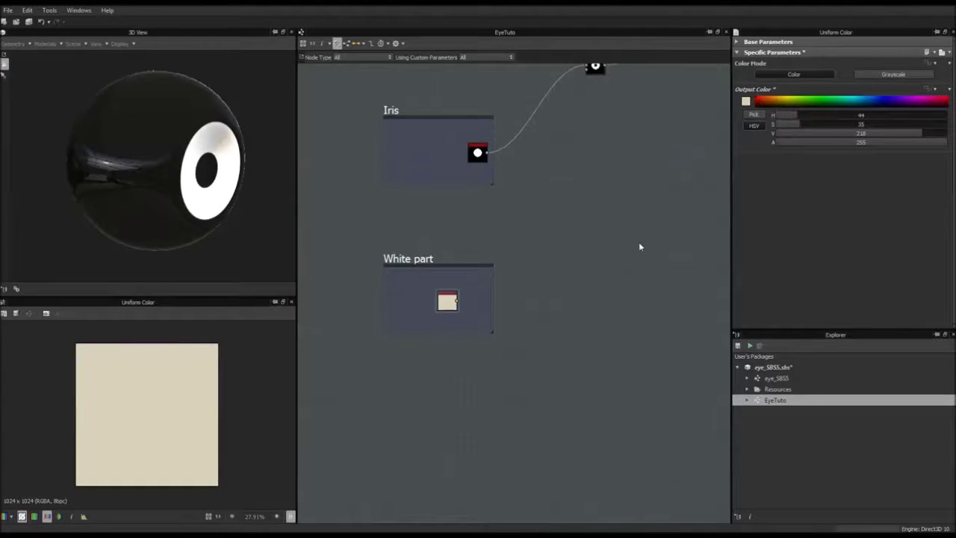
{"action": "key", "text": "space"}
{"action": "type", "text": "unifo"}
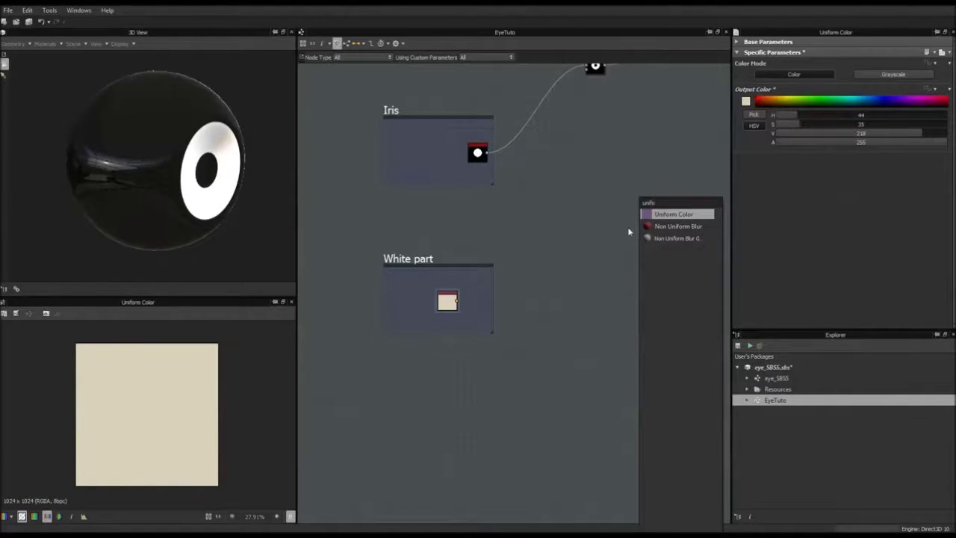
{"action": "left_click", "coordinate": [691, 214]}
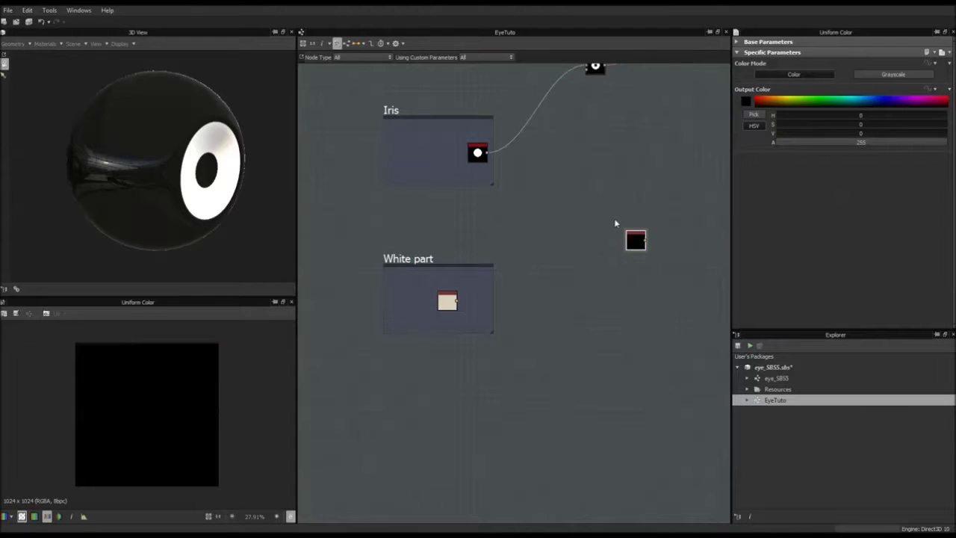
{"action": "left_click_drag", "start_coordinate": [635, 240], "coordinate": [399, 149]}
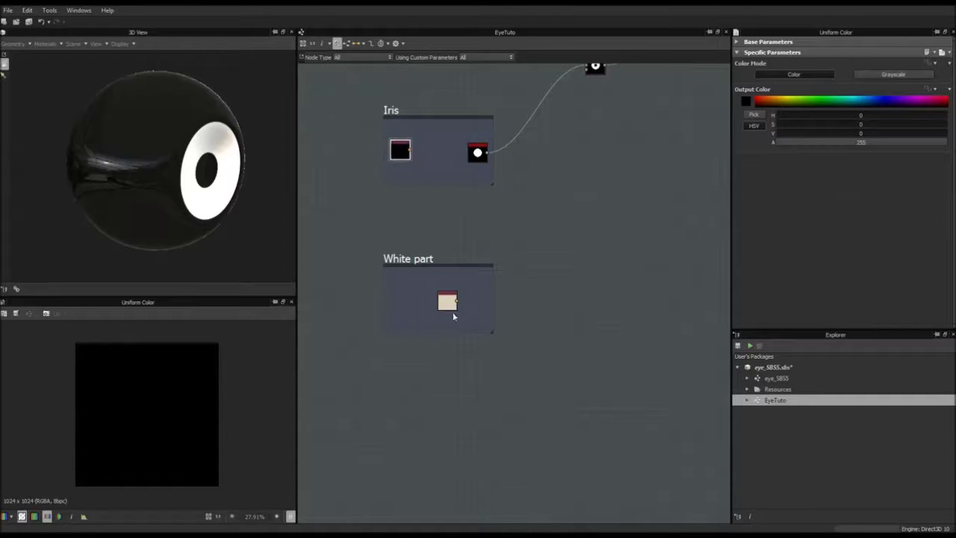
Align the cream node beneath the Iris Uniform Color and set the Iris colour to a picked brown with H 26, S 200, V 92.
{"action": "left_click_drag", "start_coordinate": [449, 304], "coordinate": [402, 303]}
{"action": "left_click", "coordinate": [606, 265]}
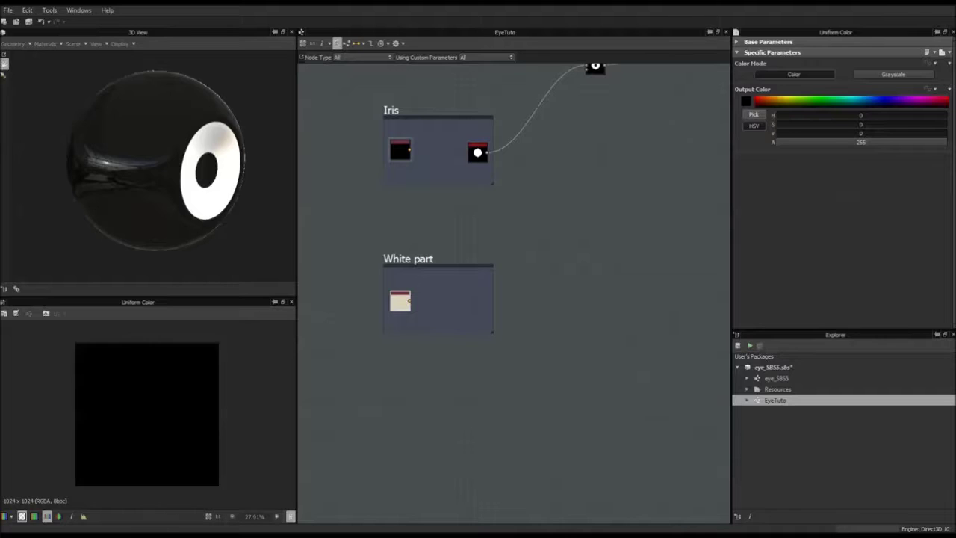
{"action": "left_click", "coordinate": [754, 114]}
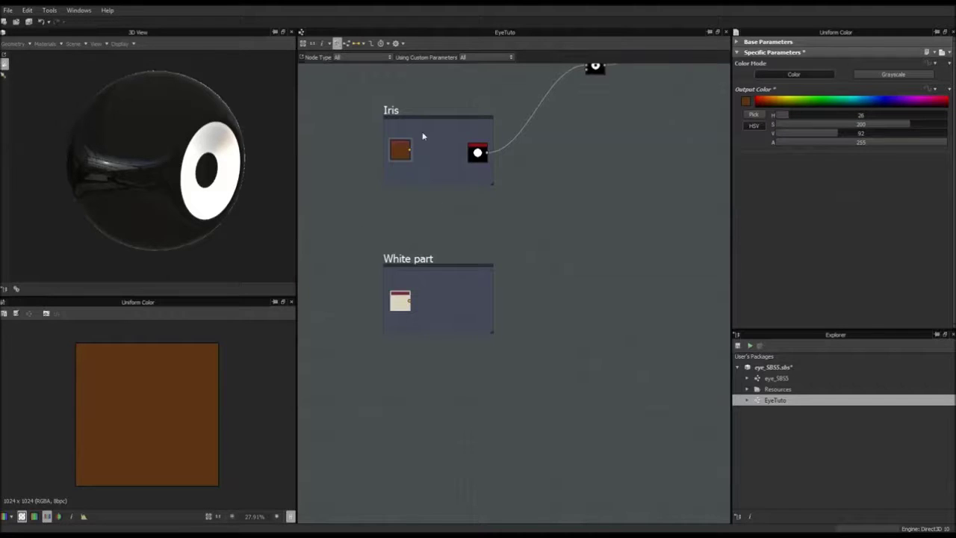
Add a new Blend node in the empty area beside the Iris and White part frames.
{"action": "middle_click_drag", "start_coordinate": [449, 179], "coordinate": [399, 223]}
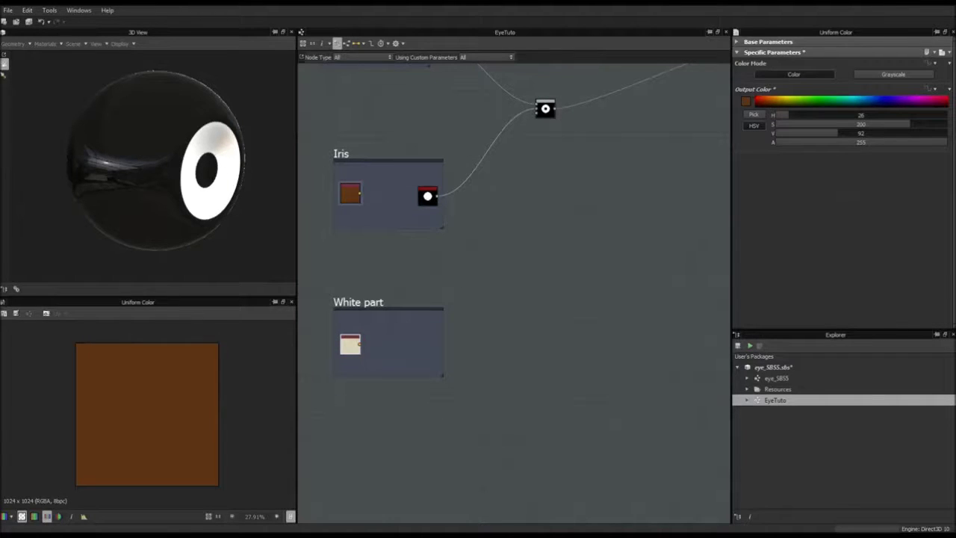
{"action": "scroll", "coordinate": [561, 380], "scroll_direction": "down", "scroll_amount": 3}
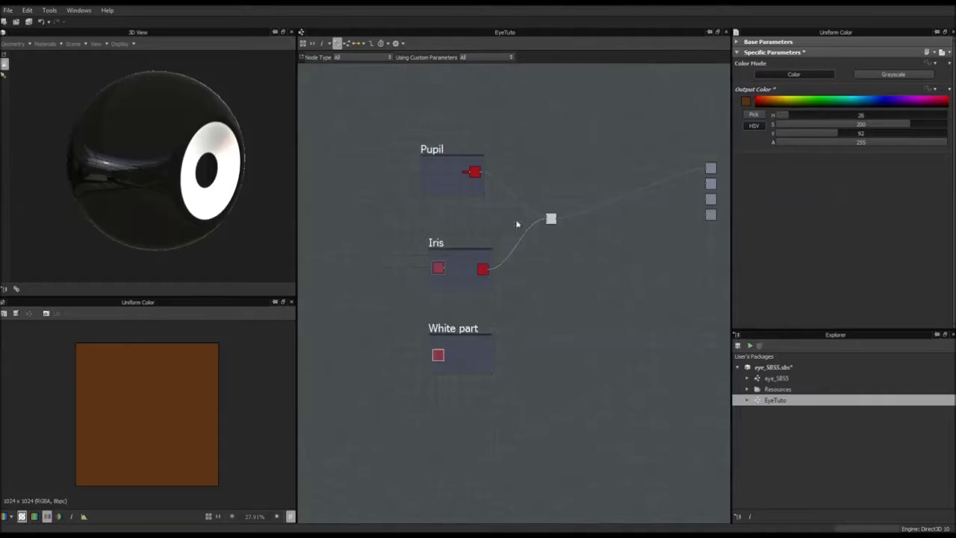
{"action": "scroll", "coordinate": [446, 165], "scroll_direction": "up", "scroll_amount": 9}
{"action": "scroll", "coordinate": [590, 302], "scroll_direction": "down", "scroll_amount": 4}
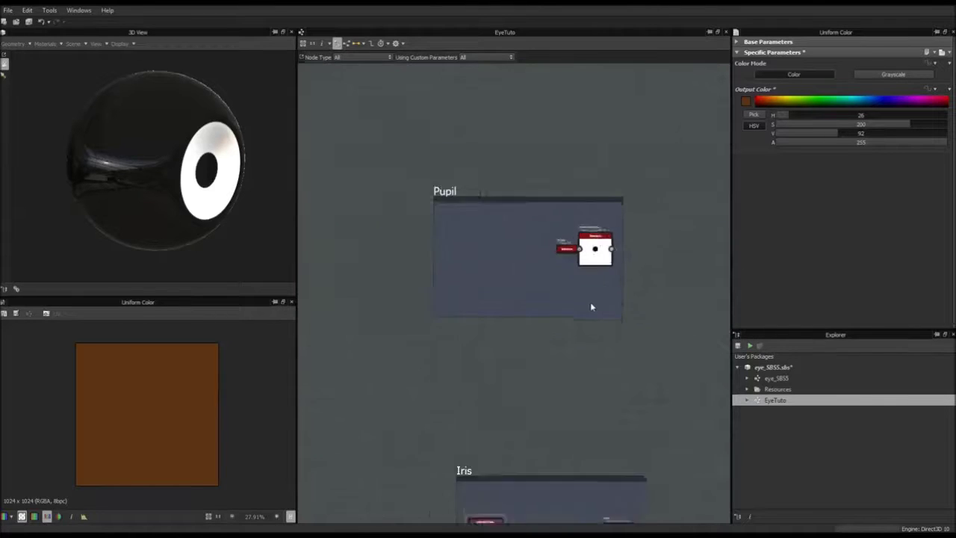
{"action": "middle_click_drag", "start_coordinate": [578, 314], "coordinate": [434, 149]}
{"action": "scroll", "coordinate": [435, 148], "scroll_direction": "down", "scroll_amount": 1}
{"action": "middle_click_drag", "start_coordinate": [547, 360], "coordinate": [564, 306]}
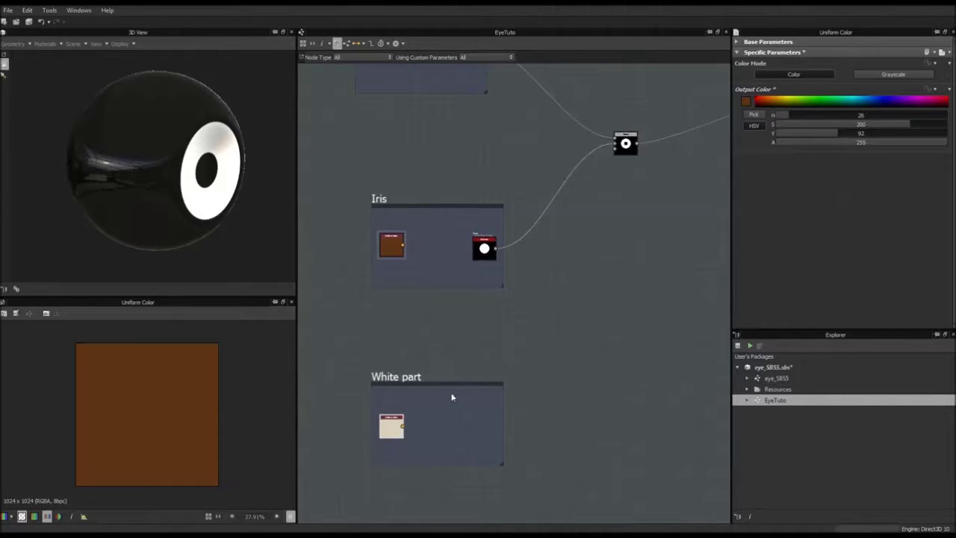
{"action": "left_click", "coordinate": [389, 433]}
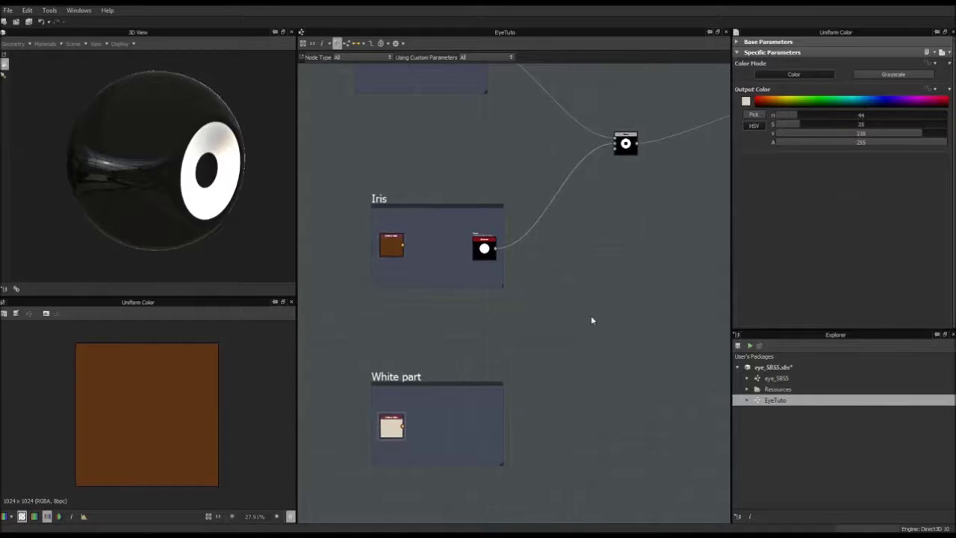
{"action": "key", "text": "space"}
{"action": "type", "text": "blend"}
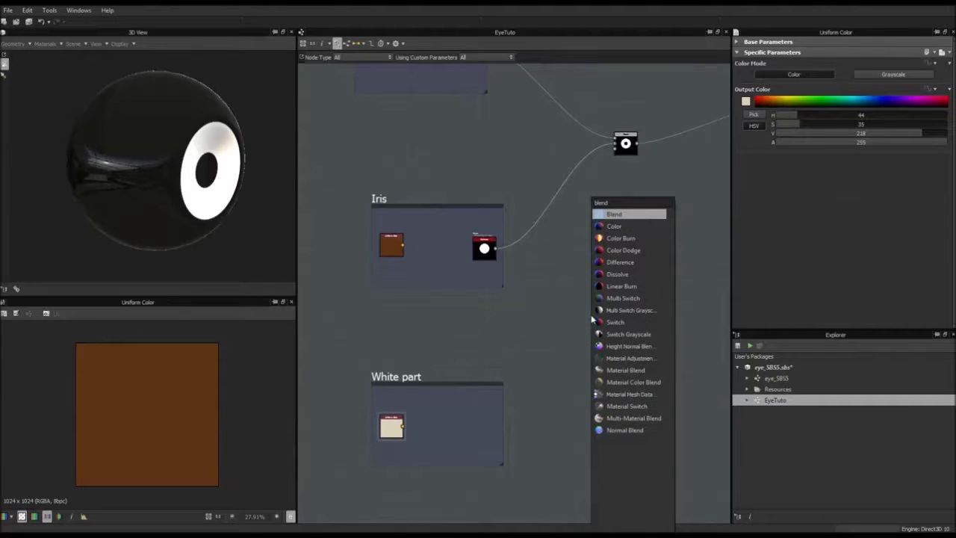
{"action": "left_click", "coordinate": [633, 217]}
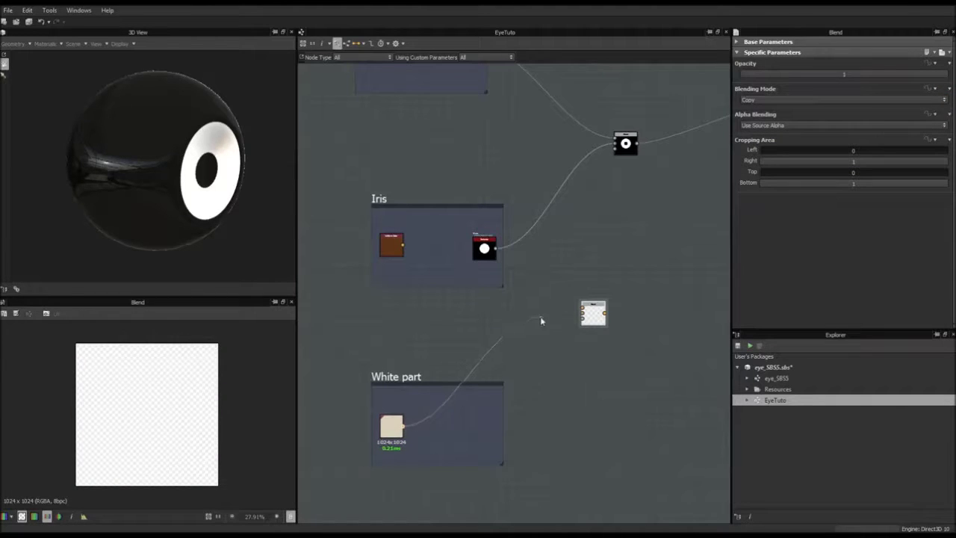
Wire the new Blend with the cream colour as background, the brown as foreground and the Iris disc Shape as opacity mask.
{"action": "left_click_drag", "start_coordinate": [541, 321], "coordinate": [581, 315]}
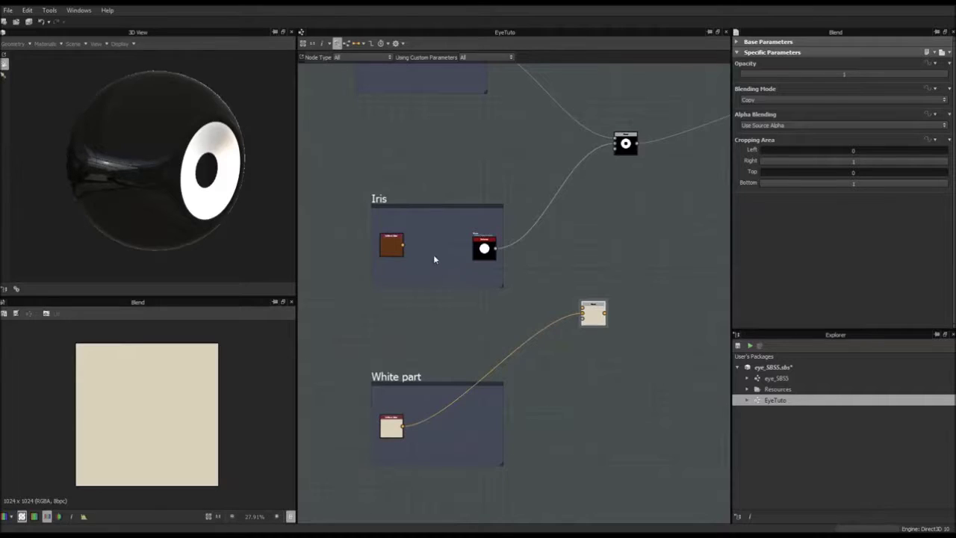
{"action": "left_click_drag", "start_coordinate": [402, 245], "coordinate": [585, 312]}
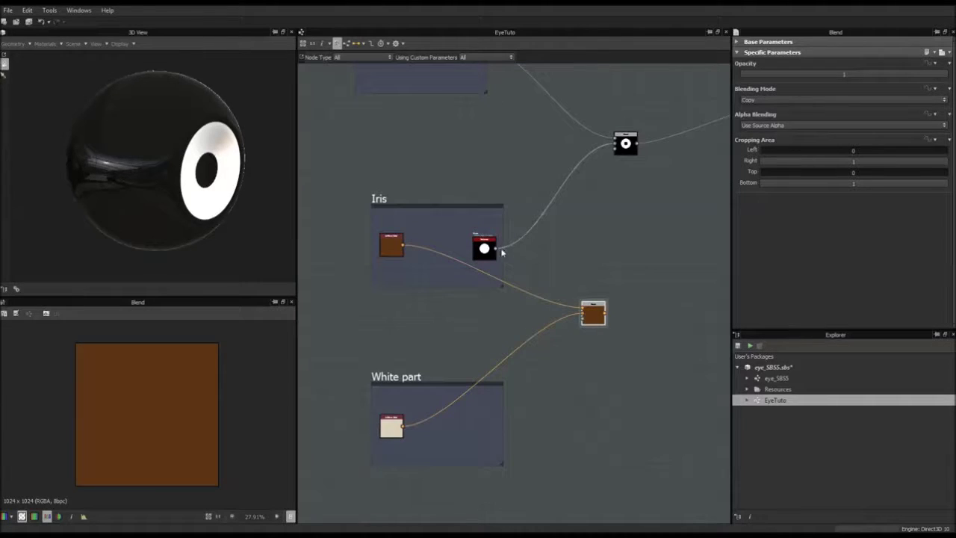
{"action": "left_click_drag", "start_coordinate": [494, 248], "coordinate": [581, 323]}
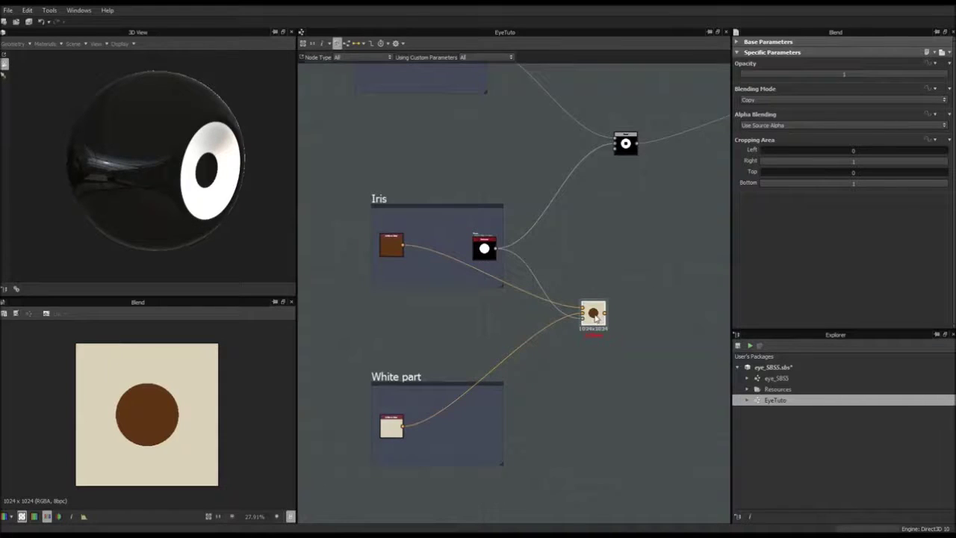
Move the colour Blend node directly beneath the Blend node that combines the disc masks.
{"action": "middle_click_drag", "start_coordinate": [643, 299], "coordinate": [598, 325]}
{"action": "scroll", "coordinate": [572, 325], "scroll_direction": "down", "scroll_amount": 1}
{"action": "scroll", "coordinate": [563, 313], "scroll_direction": "up", "scroll_amount": 3}
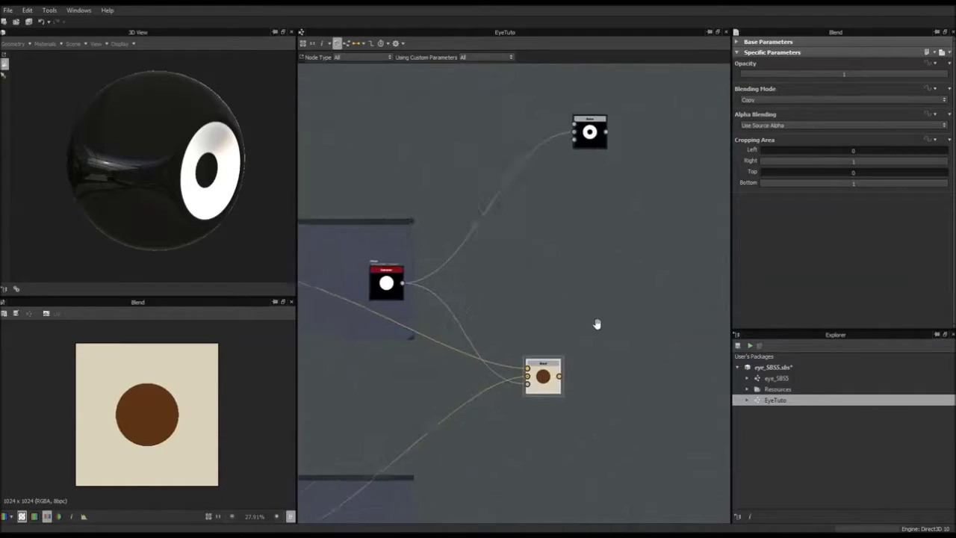
{"action": "scroll", "coordinate": [598, 326], "scroll_direction": "down", "scroll_amount": 3}
{"action": "left_click_drag", "start_coordinate": [581, 359], "coordinate": [611, 310]}
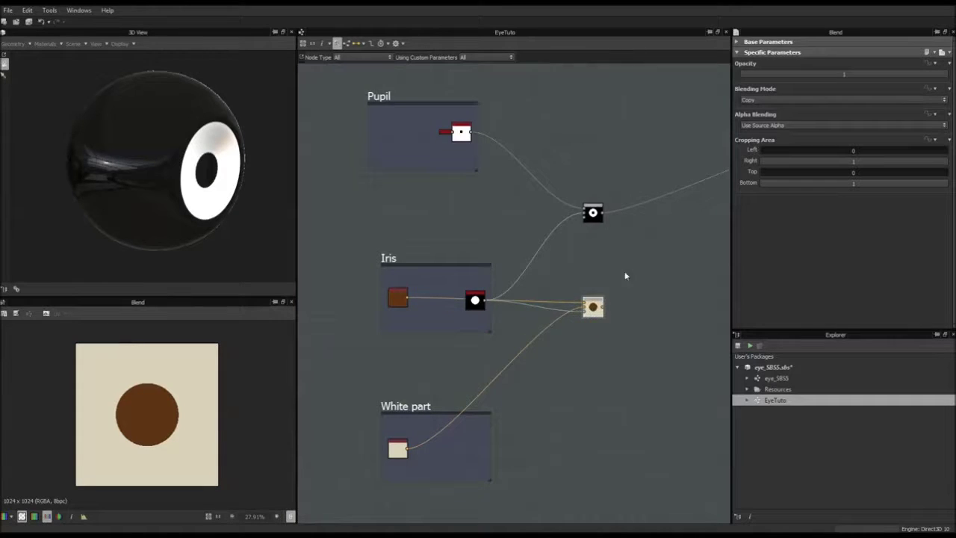
Add a Uniform Color node to the Pupil frame, beside the docked disc Shape, and keep its default black.
{"action": "scroll", "coordinate": [625, 276], "scroll_direction": "down", "scroll_amount": 1}
{"action": "middle_click_drag", "start_coordinate": [626, 276], "coordinate": [559, 301]}
{"action": "scroll", "coordinate": [575, 295], "scroll_direction": "up", "scroll_amount": 1}
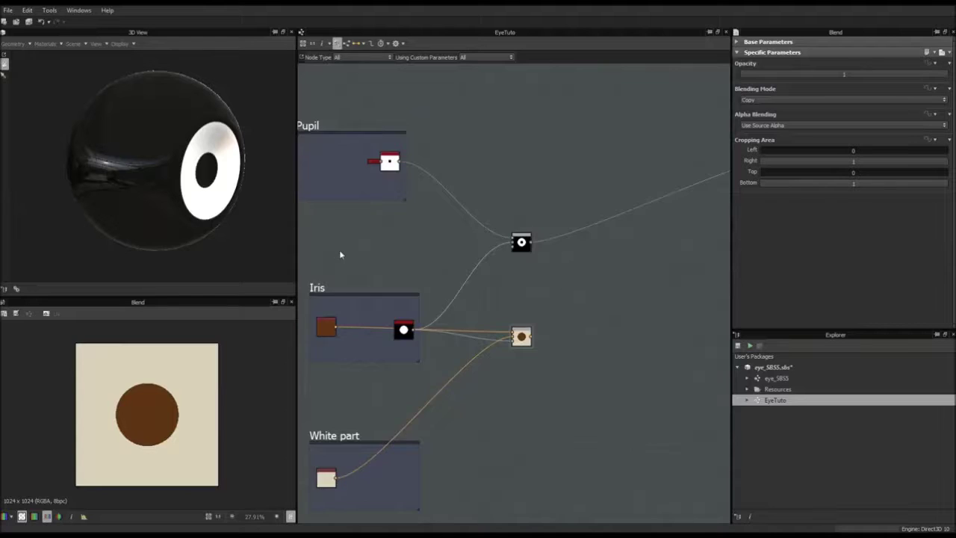
{"action": "middle_click_drag", "start_coordinate": [340, 255], "coordinate": [478, 269]}
{"action": "key", "text": "space"}
{"action": "type", "text": "uni"}
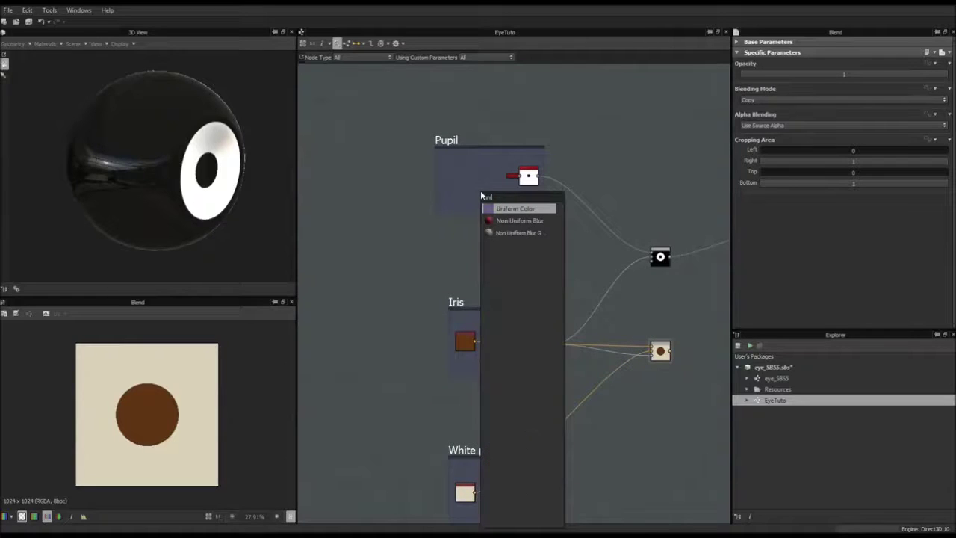
{"action": "key", "text": "Return"}
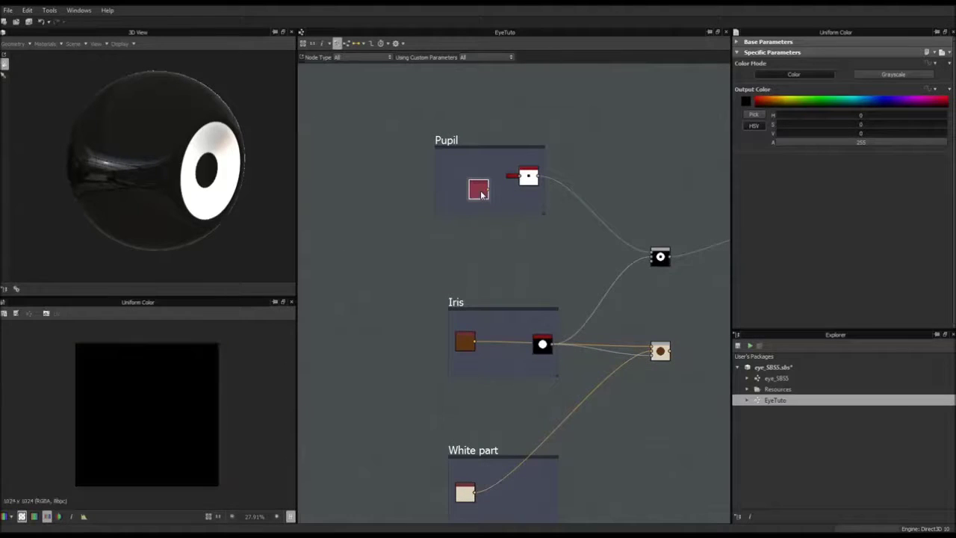
{"action": "left_click_drag", "start_coordinate": [482, 194], "coordinate": [461, 191]}
Add a second colour Blend node fed by the iris and white Blend, and place it up beside the mask Blend.
{"action": "middle_click_drag", "start_coordinate": [615, 271], "coordinate": [484, 276]}
{"action": "scroll", "coordinate": [396, 183], "scroll_direction": "up", "scroll_amount": 5}
{"action": "scroll", "coordinate": [396, 184], "scroll_direction": "down", "scroll_amount": 8}
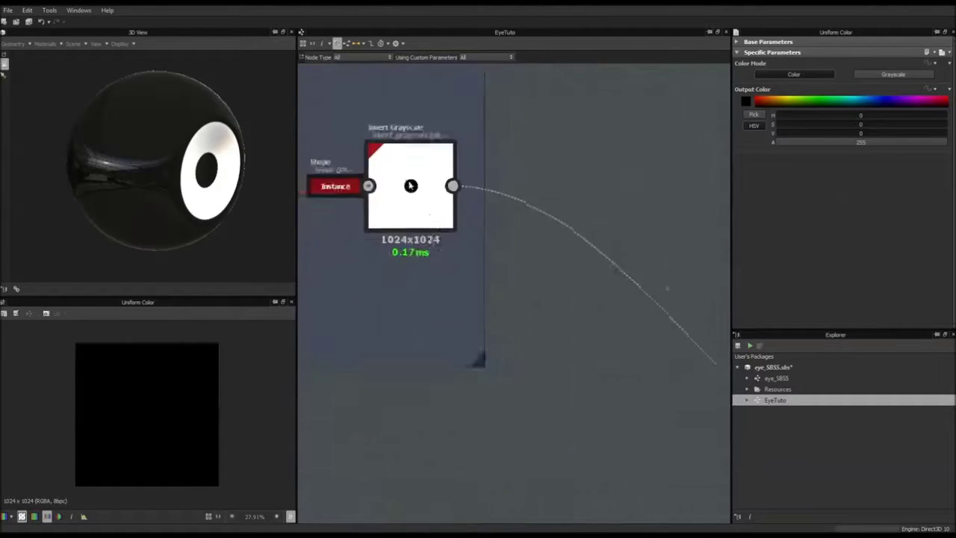
{"action": "scroll", "coordinate": [493, 280], "scroll_direction": "up", "scroll_amount": 4}
{"action": "scroll", "coordinate": [445, 264], "scroll_direction": "up", "scroll_amount": 2}
{"action": "middle_click_drag", "start_coordinate": [445, 265], "coordinate": [561, 281]}
{"action": "left_click", "coordinate": [586, 321]}
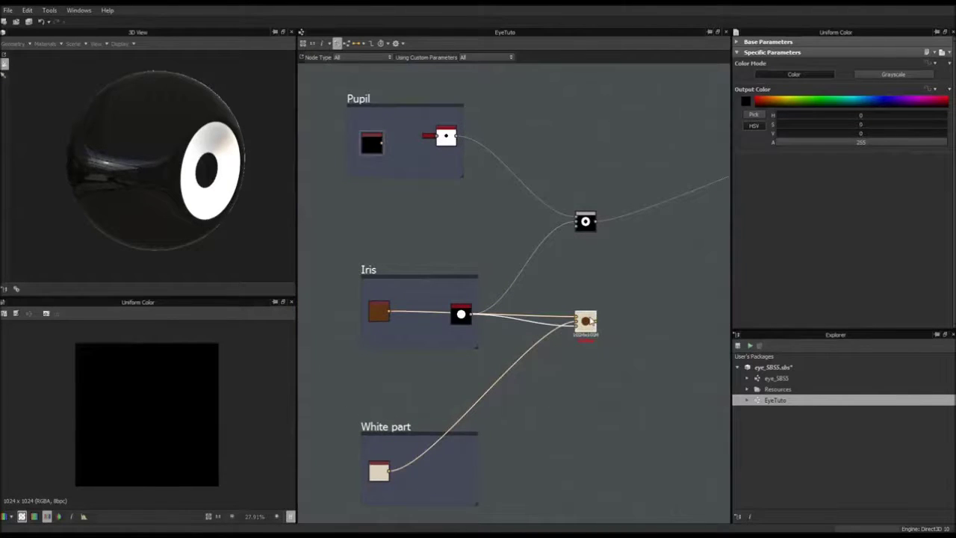
{"action": "key", "text": "space"}
{"action": "type", "text": "blend"}
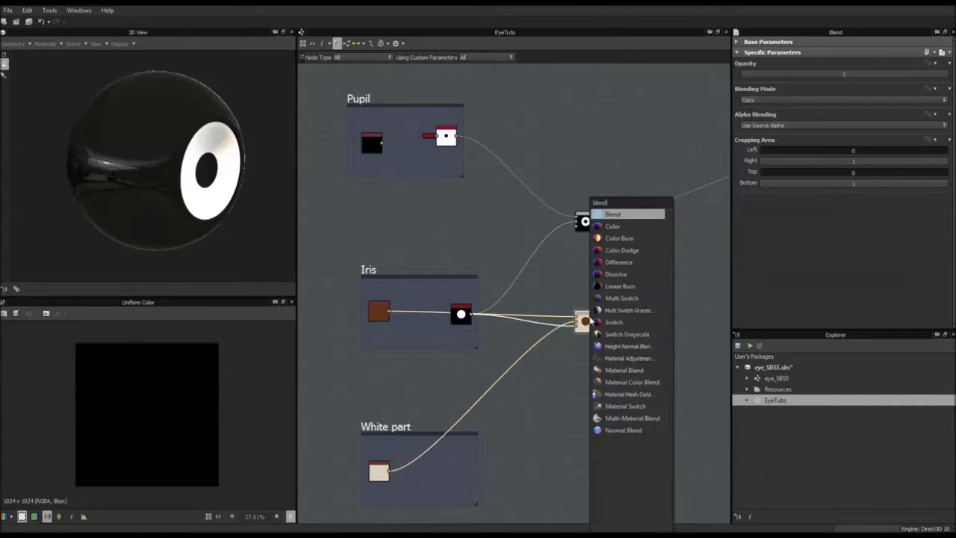
{"action": "key", "text": "Return"}
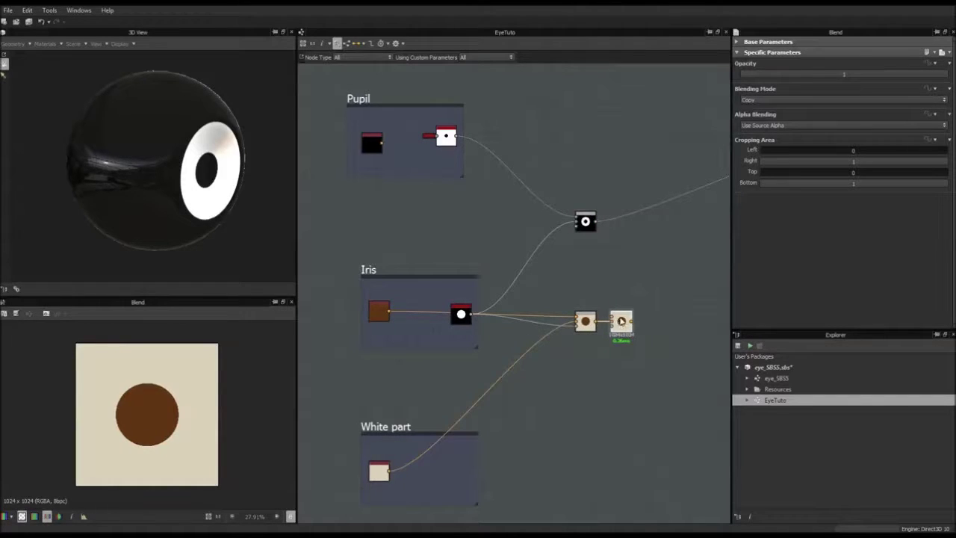
{"action": "left_click_drag", "start_coordinate": [621, 321], "coordinate": [647, 252]}
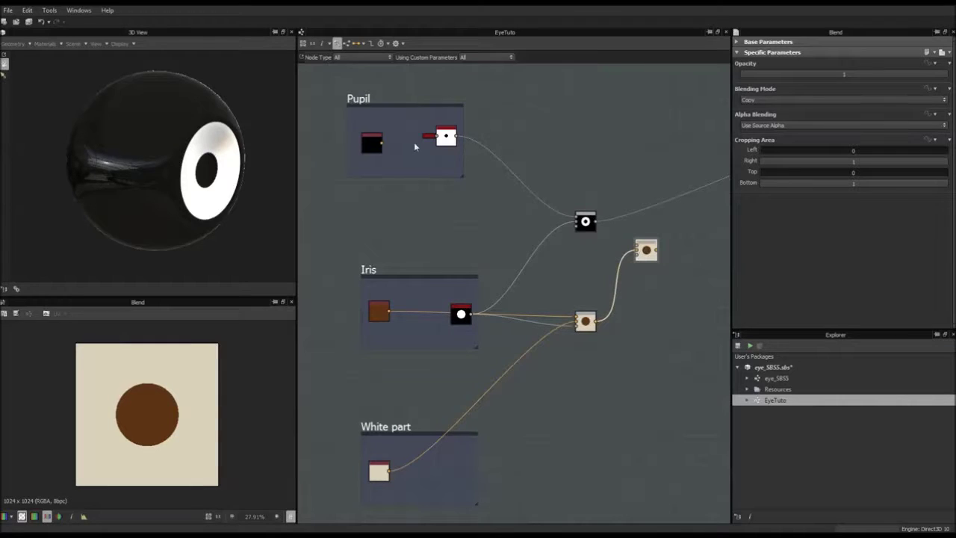
Connect the black Pupil colour to the second Blend's foreground, undock the Pupil disc Shape and use it as the opacity mask.
{"action": "left_click_drag", "start_coordinate": [382, 143], "coordinate": [638, 251]}
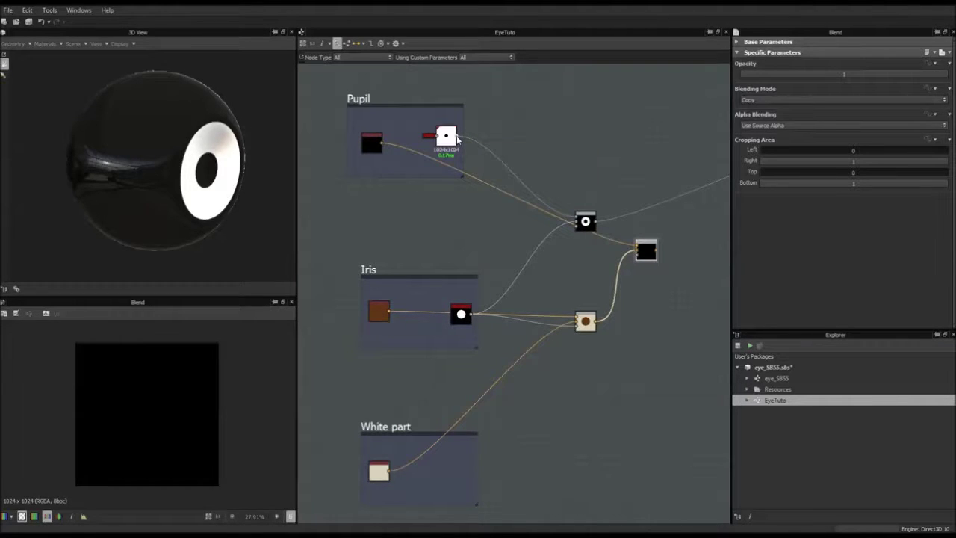
{"action": "left_click_drag", "start_coordinate": [458, 139], "coordinate": [637, 257]}
{"action": "left_click", "coordinate": [425, 137]}
{"action": "key", "text": "d"}
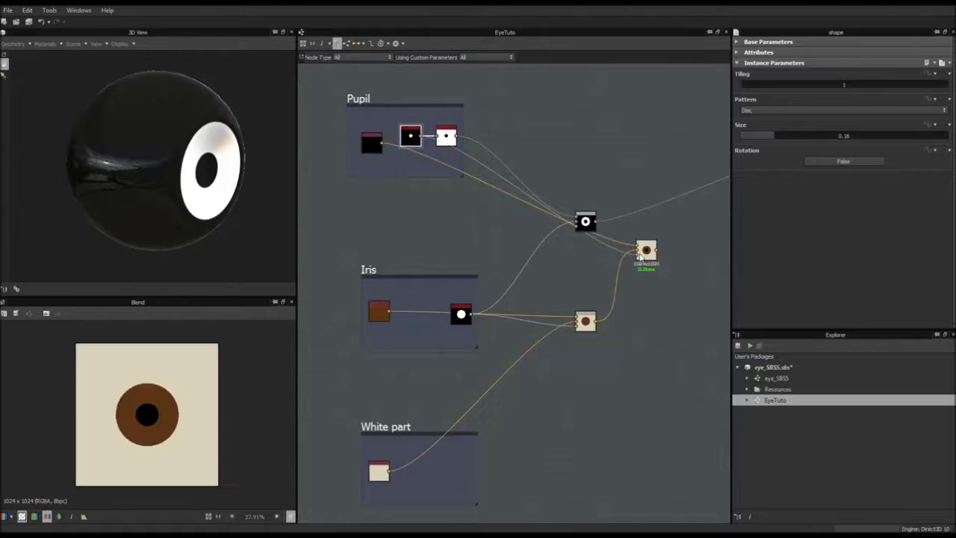
{"action": "middle_click_drag", "start_coordinate": [619, 284], "coordinate": [339, 301]}
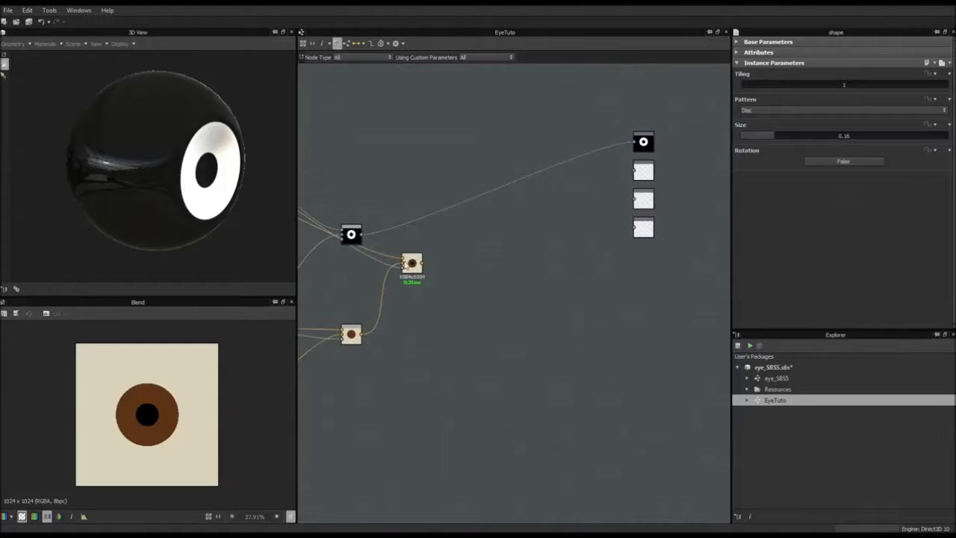
Connect the second colour Blend to the Base Color output and check the resulting eye on the 3D sphere.
{"action": "left_click_drag", "start_coordinate": [423, 264], "coordinate": [635, 141]}
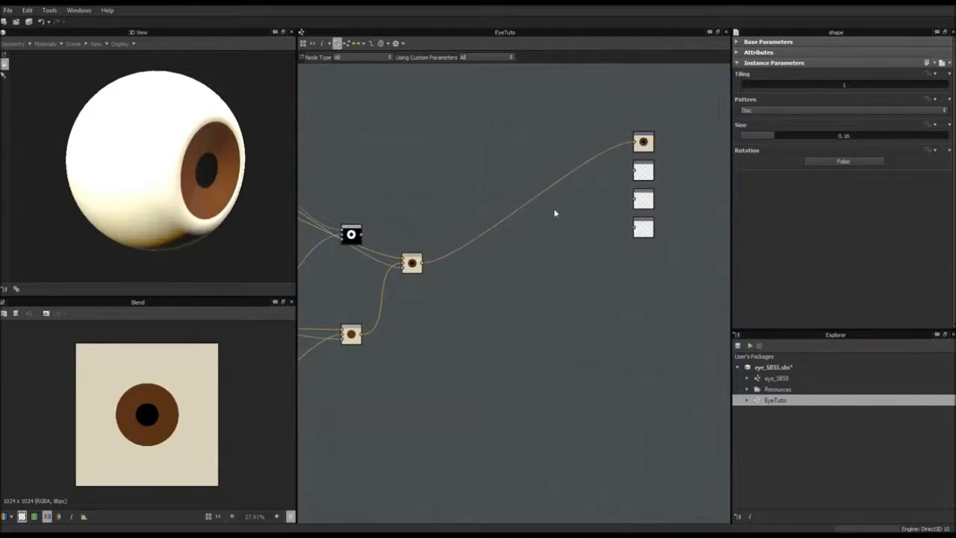
{"action": "middle_click_drag", "start_coordinate": [426, 318], "coordinate": [580, 321]}
{"action": "scroll", "coordinate": [580, 321], "scroll_direction": "down", "scroll_amount": 2}
{"action": "left_click_drag", "start_coordinate": [223, 206], "coordinate": [177, 183]}
{"action": "scroll", "coordinate": [201, 198], "scroll_direction": "down", "scroll_amount": 2}
{"action": "scroll", "coordinate": [184, 205], "scroll_direction": "up", "scroll_amount": 3}
{"action": "scroll", "coordinate": [184, 204], "scroll_direction": "down", "scroll_amount": 2}
{"action": "scroll", "coordinate": [148, 193], "scroll_direction": "up", "scroll_amount": 2}
{"action": "scroll", "coordinate": [146, 192], "scroll_direction": "down", "scroll_amount": 2}
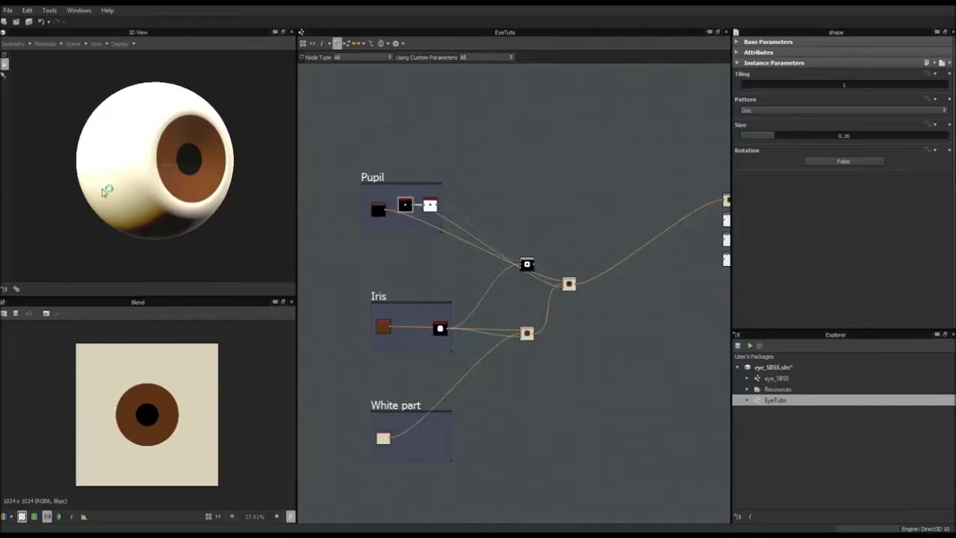
Move the White part frame with its Uniform Color node further left, clear of the Iris frame above it.
{"action": "middle_click_drag", "start_coordinate": [459, 399], "coordinate": [516, 301]}
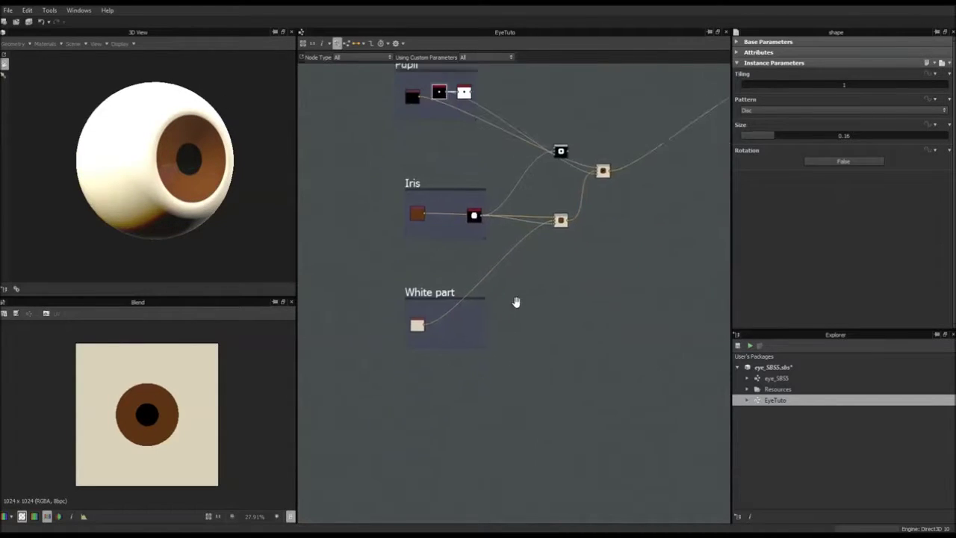
{"action": "scroll", "coordinate": [508, 305], "scroll_direction": "up", "scroll_amount": 5}
{"action": "scroll", "coordinate": [573, 235], "scroll_direction": "down", "scroll_amount": 5}
{"action": "scroll", "coordinate": [564, 252], "scroll_direction": "up", "scroll_amount": 3}
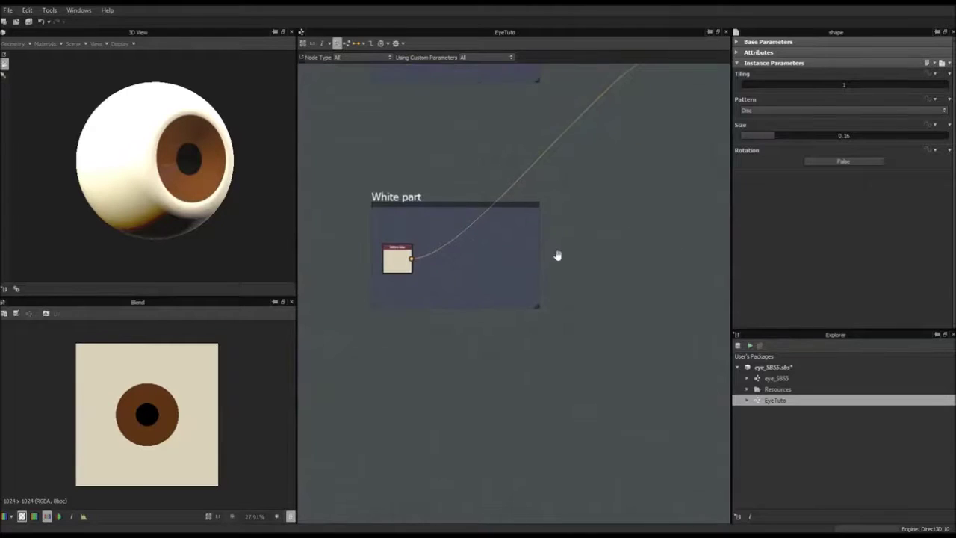
{"action": "left_click_drag", "start_coordinate": [482, 193], "coordinate": [359, 193]}
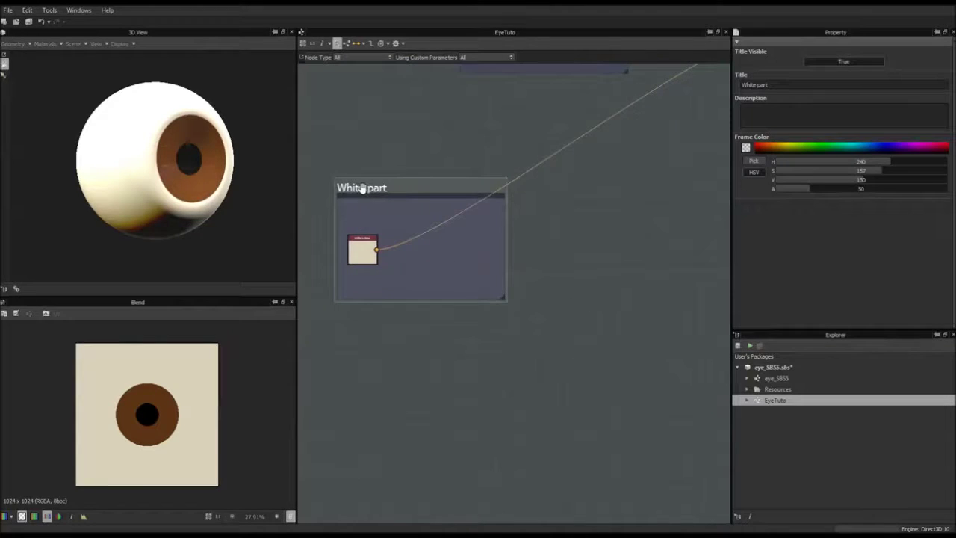
{"action": "middle_click_drag", "start_coordinate": [454, 210], "coordinate": [578, 265]}
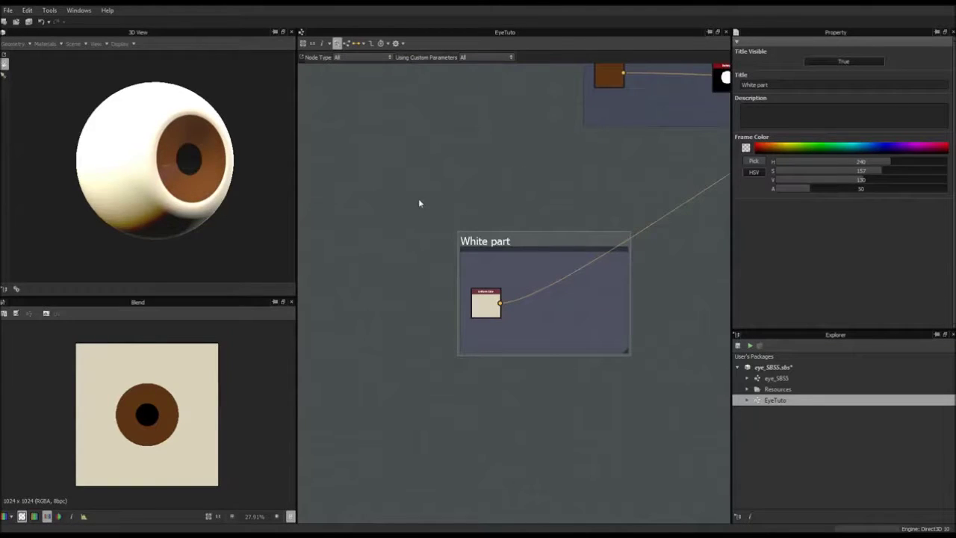
Add a navigation pin near the White part frame and place it just above the frame's title.
{"action": "left_click", "coordinate": [419, 203]}
{"action": "key", "text": "space"}
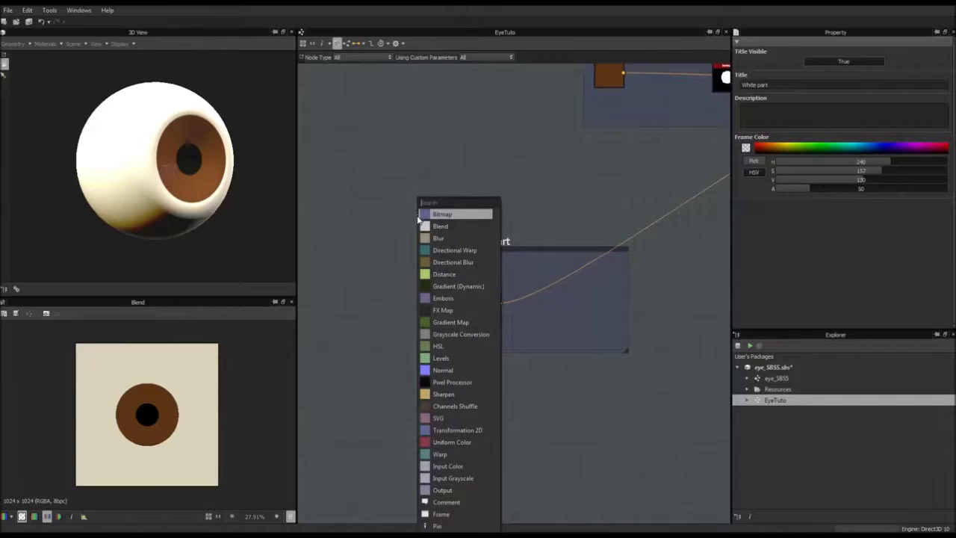
{"action": "left_click", "coordinate": [441, 527]}
{"action": "scroll", "coordinate": [433, 224], "scroll_direction": "up", "scroll_amount": 4}
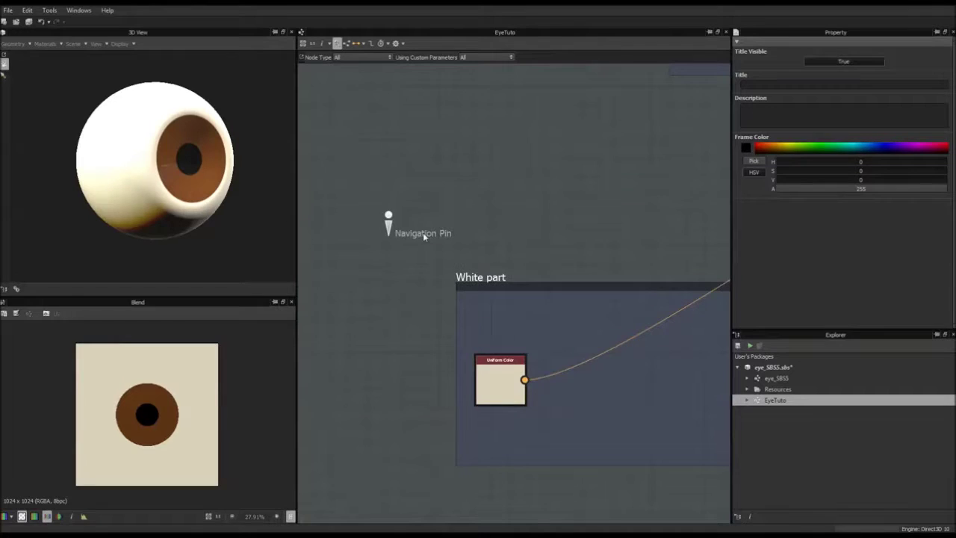
{"action": "left_click", "coordinate": [423, 234]}
{"action": "left_click_drag", "start_coordinate": [388, 224], "coordinate": [460, 242]}
Add a navigation pin just above the Iris frame's title.
{"action": "middle_click_drag", "start_coordinate": [513, 254], "coordinate": [493, 290]}
{"action": "scroll", "coordinate": [493, 290], "scroll_direction": "down", "scroll_amount": 3}
{"action": "middle_click_drag", "start_coordinate": [522, 152], "coordinate": [445, 304]}
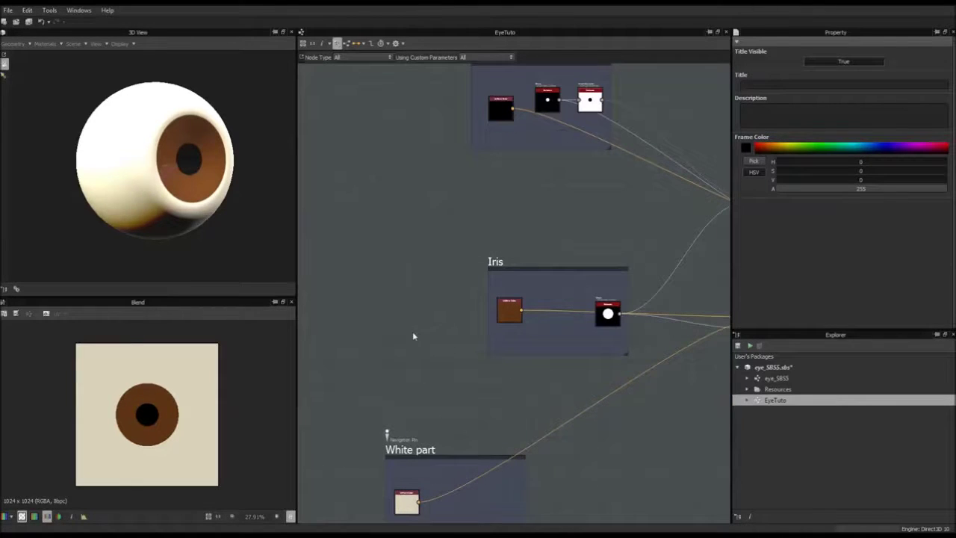
{"action": "scroll", "coordinate": [490, 239], "scroll_direction": "up", "scroll_amount": 5}
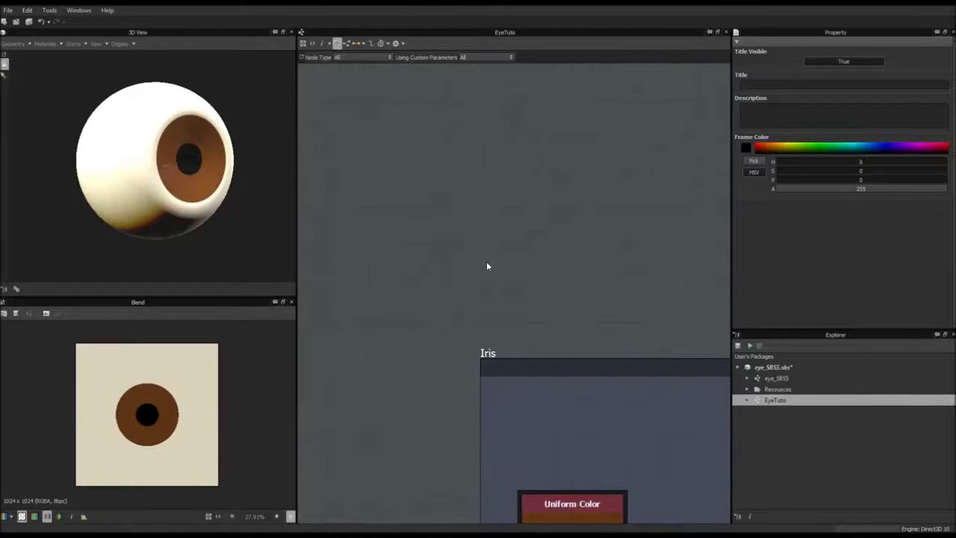
{"action": "right_click", "coordinate": [486, 266]}
{"action": "left_click", "coordinate": [519, 527]}
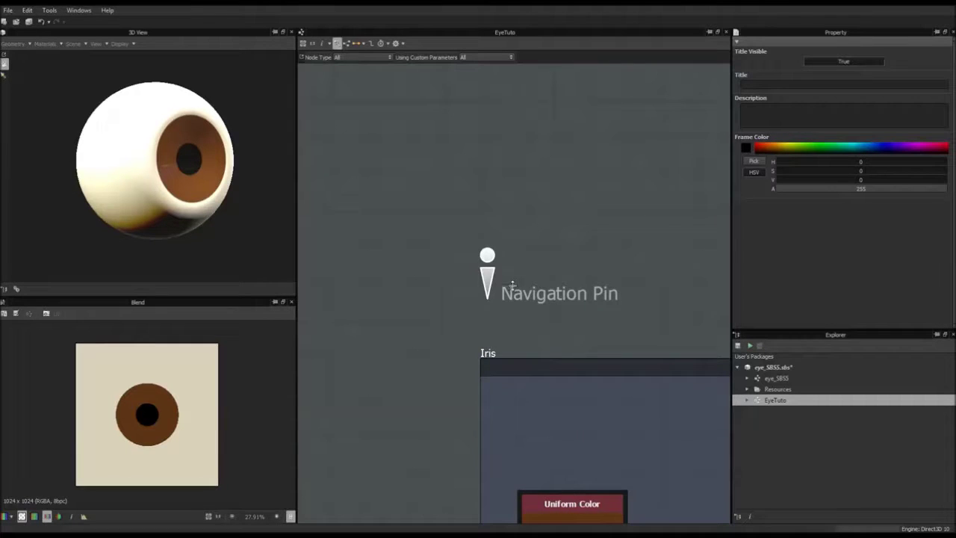
Add a navigation pin above the Pupil frame and align it with the frame's title.
{"action": "scroll", "coordinate": [432, 371], "scroll_direction": "down", "scroll_amount": 3}
{"action": "middle_click_drag", "start_coordinate": [531, 260], "coordinate": [469, 465]}
{"action": "scroll", "coordinate": [466, 474], "scroll_direction": "down", "scroll_amount": 2}
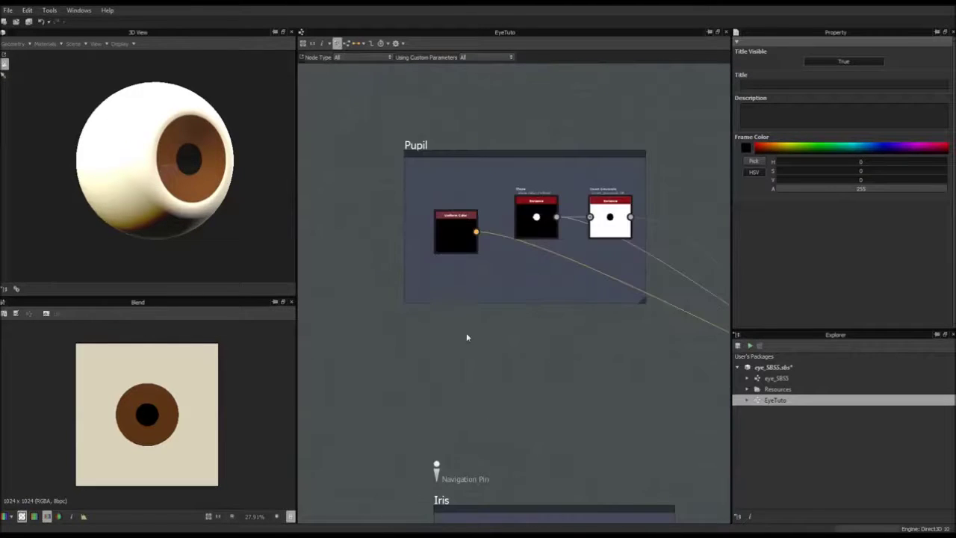
{"action": "middle_click_drag", "start_coordinate": [467, 231], "coordinate": [472, 346]}
{"action": "right_click", "coordinate": [440, 238]}
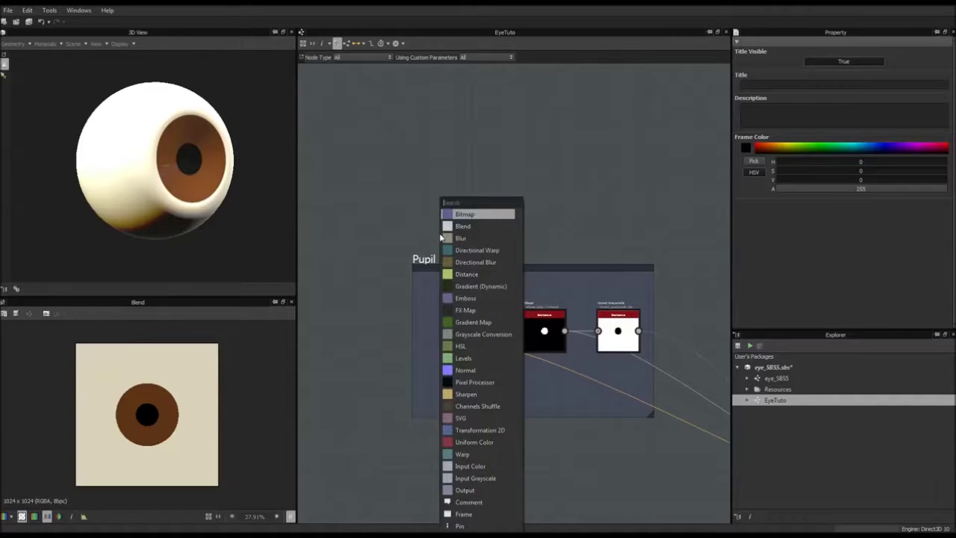
{"action": "left_click", "coordinate": [469, 526]}
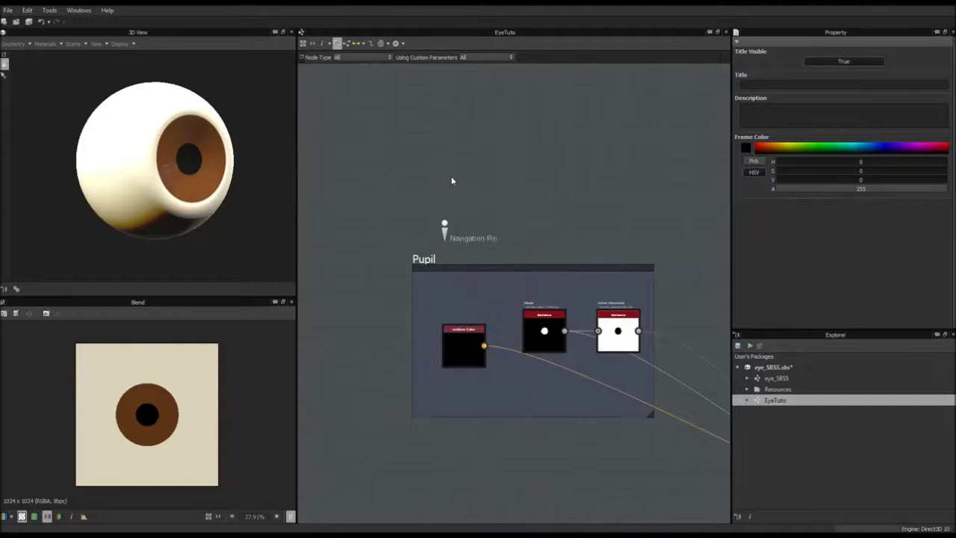
{"action": "left_click_drag", "start_coordinate": [445, 237], "coordinate": [415, 239]}
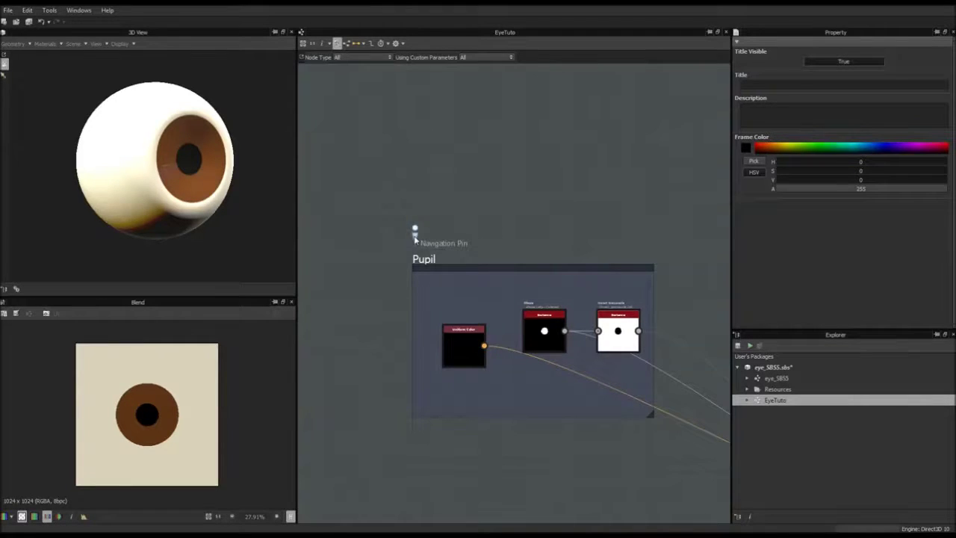
Jump repeatedly between the navigation pins to test navigation across the Pupil, Iris and White part frames.
{"action": "scroll", "coordinate": [415, 240], "scroll_direction": "up", "scroll_amount": 5}
{"action": "scroll", "coordinate": [446, 322], "scroll_direction": "down", "scroll_amount": 7}
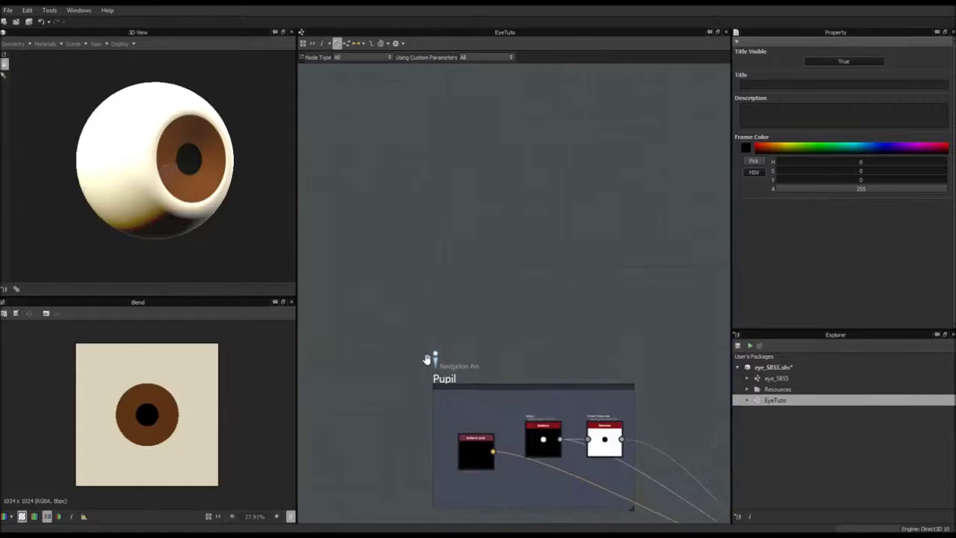
{"action": "key", "text": "F2"}
{"action": "key", "text": "F2"}
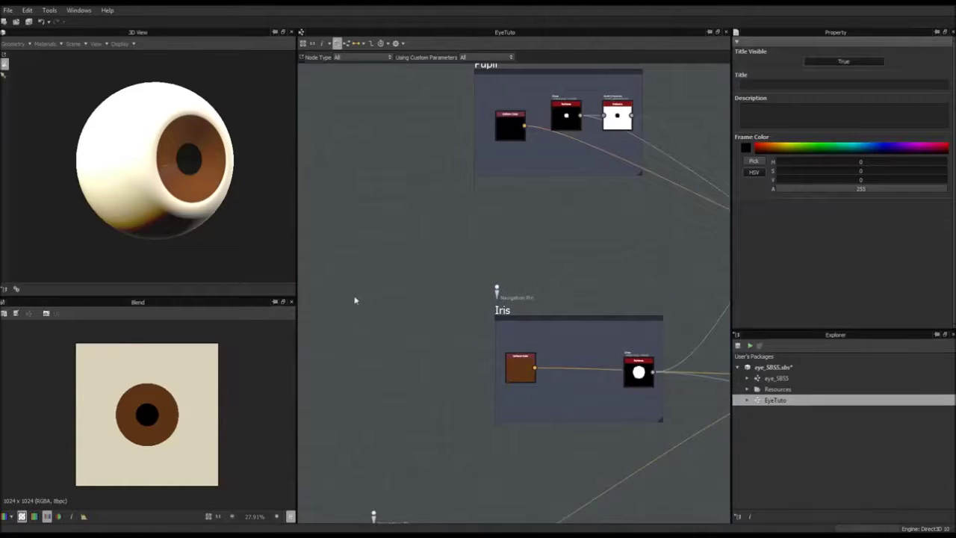
{"action": "key", "text": "F2"}
{"action": "key", "text": "F2"}
{"action": "key", "text": "F2"}
{"action": "key", "text": "F2"}
{"action": "key", "text": "F2"}
{"action": "scroll", "coordinate": [492, 314], "scroll_direction": "up", "scroll_amount": 3}
{"action": "key", "text": "3"}
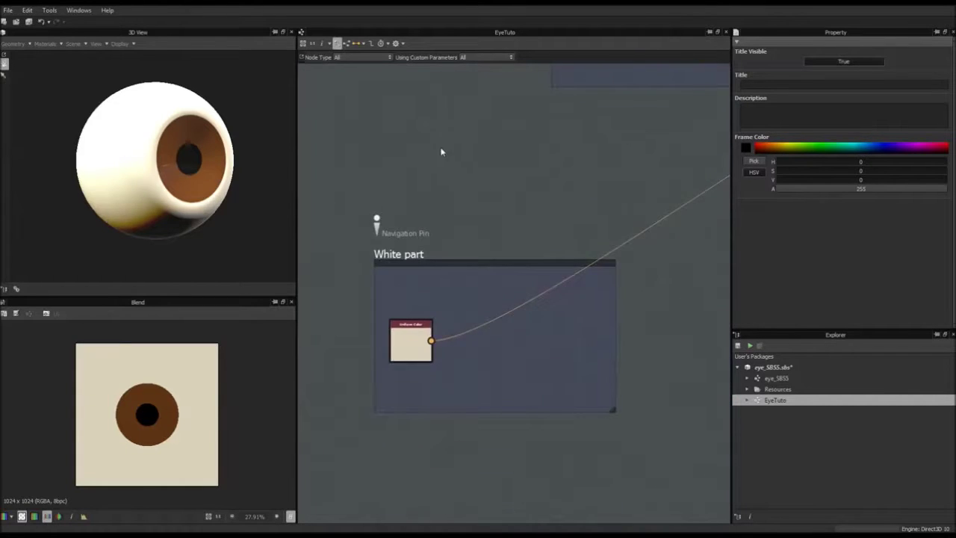
Examine the overall graph layout and the navigation pin placed above the White part frame.
{"action": "scroll", "coordinate": [438, 182], "scroll_direction": "up", "scroll_amount": 2}
{"action": "scroll", "coordinate": [439, 182], "scroll_direction": "down", "scroll_amount": 2}
{"action": "middle_click_drag", "start_coordinate": [467, 205], "coordinate": [458, 151]}
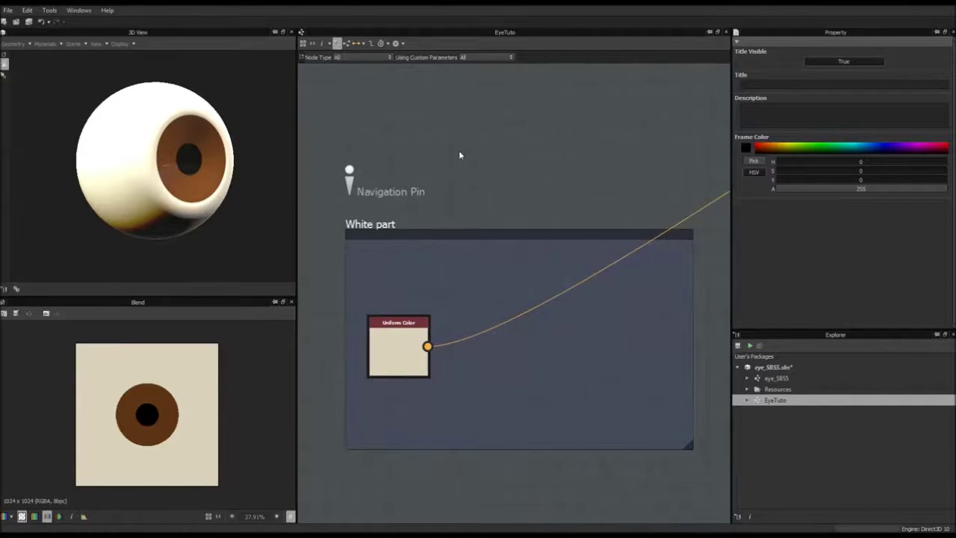
{"action": "middle_click_drag", "start_coordinate": [531, 124], "coordinate": [475, 216]}
{"action": "scroll", "coordinate": [475, 216], "scroll_direction": "down", "scroll_amount": 5}
{"action": "middle_click_drag", "start_coordinate": [551, 179], "coordinate": [446, 257]}
{"action": "scroll", "coordinate": [447, 257], "scroll_direction": "down", "scroll_amount": 3}
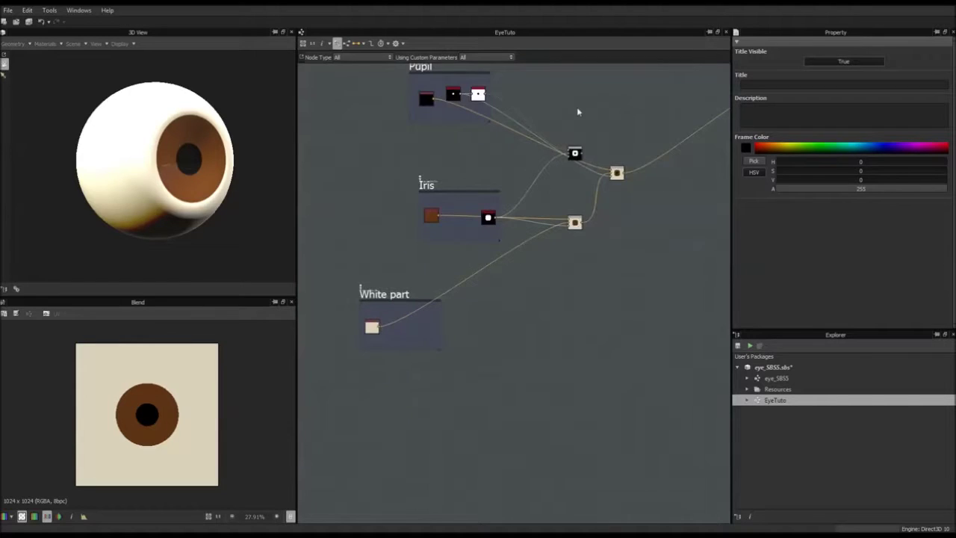
{"action": "middle_click_drag", "start_coordinate": [495, 153], "coordinate": [490, 206]}
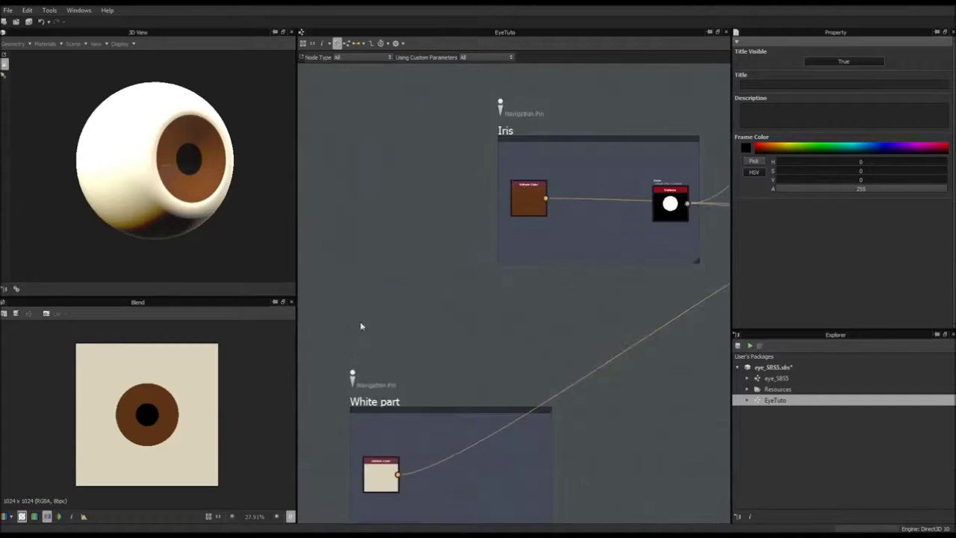
{"action": "scroll", "coordinate": [394, 349], "scroll_direction": "up", "scroll_amount": 3}
{"action": "middle_click_drag", "start_coordinate": [399, 366], "coordinate": [444, 267]}
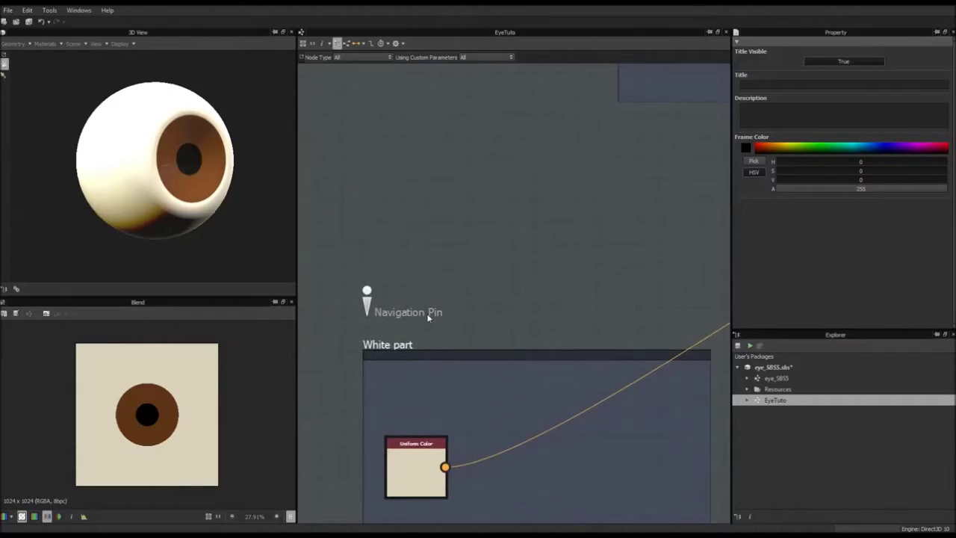
{"action": "middle_click_drag", "start_coordinate": [428, 316], "coordinate": [490, 260]}
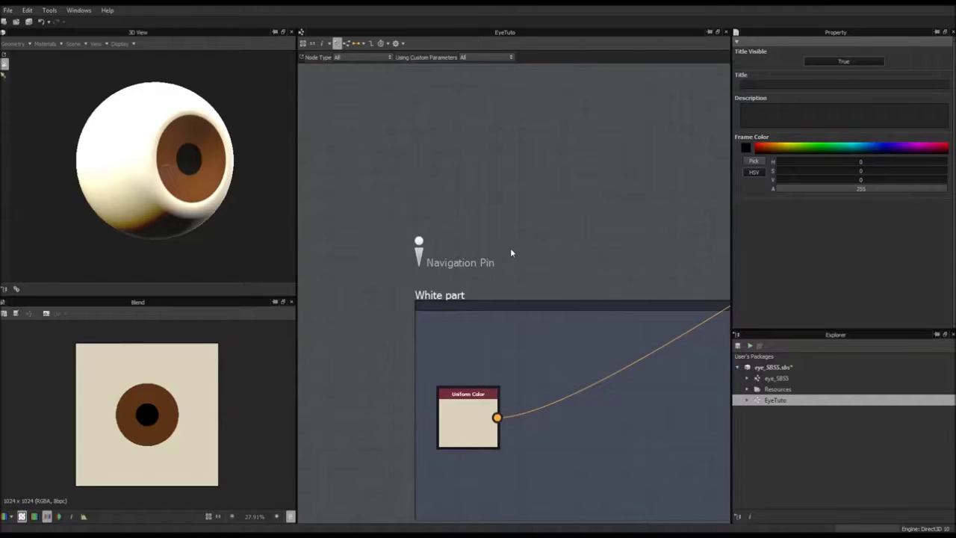
Cycle through the navigation pins again, ending at the Pupil frame.
{"action": "key", "text": "F2"}
{"action": "key", "text": "F2"}
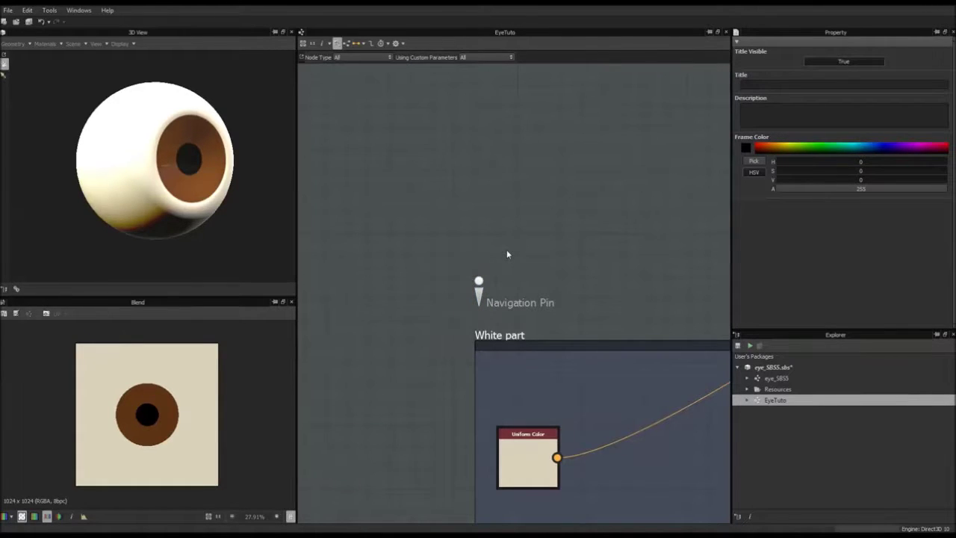
{"action": "key", "text": "F2"}
{"action": "key", "text": "F2"}
{"action": "key", "text": "F2"}
{"action": "key", "text": "F2"}
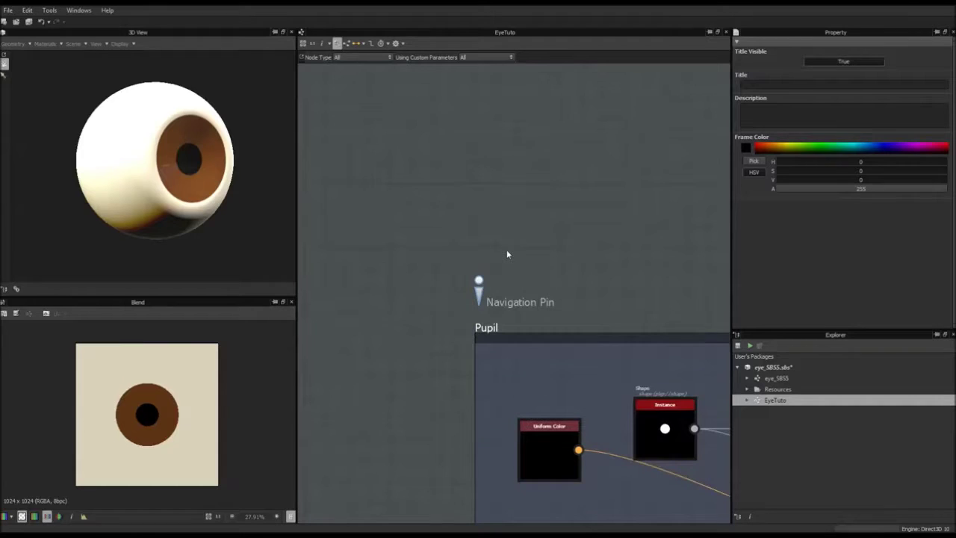
Inspect the White part frame and its Uniform Color node up close.
{"action": "scroll", "coordinate": [529, 264], "scroll_direction": "down", "scroll_amount": 4}
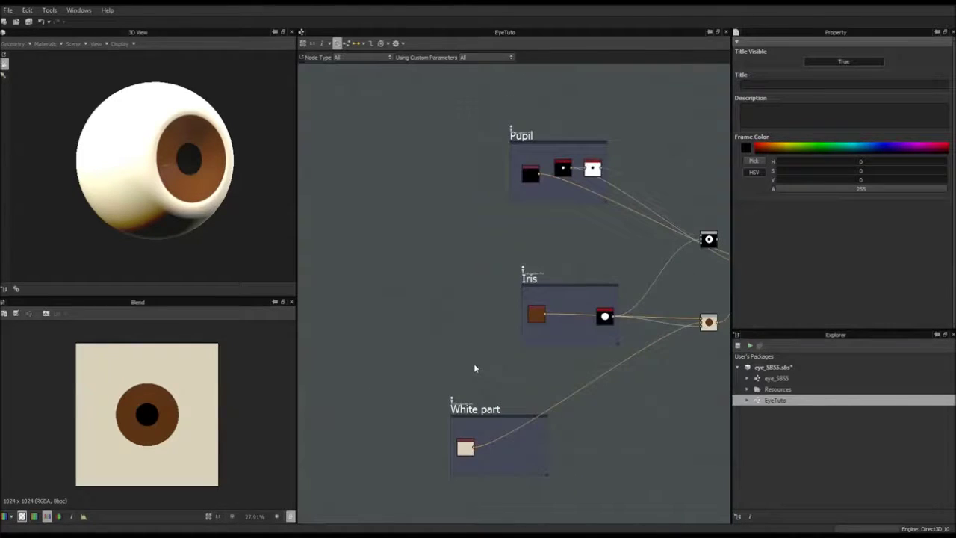
{"action": "scroll", "coordinate": [491, 395], "scroll_direction": "up", "scroll_amount": 5}
{"action": "middle_click_drag", "start_coordinate": [489, 404], "coordinate": [493, 290]}
{"action": "scroll", "coordinate": [500, 375], "scroll_direction": "up", "scroll_amount": 3}
{"action": "scroll", "coordinate": [501, 377], "scroll_direction": "down", "scroll_amount": 3}
{"action": "middle_click_drag", "start_coordinate": [585, 346], "coordinate": [476, 324]}
{"action": "scroll", "coordinate": [471, 324], "scroll_direction": "down", "scroll_amount": 2}
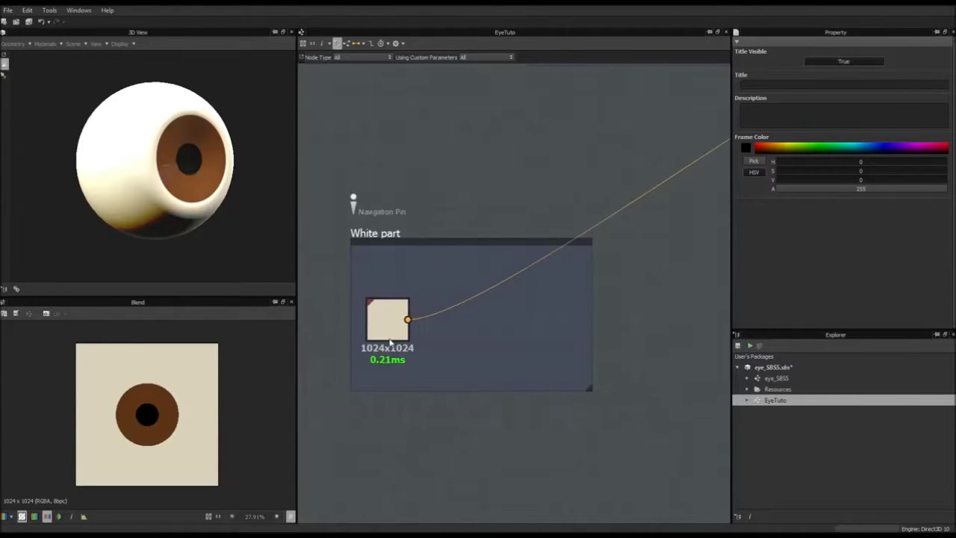
{"action": "scroll", "coordinate": [388, 346], "scroll_direction": "up", "scroll_amount": 3}
{"action": "middle_click_drag", "start_coordinate": [387, 349], "coordinate": [470, 334]}
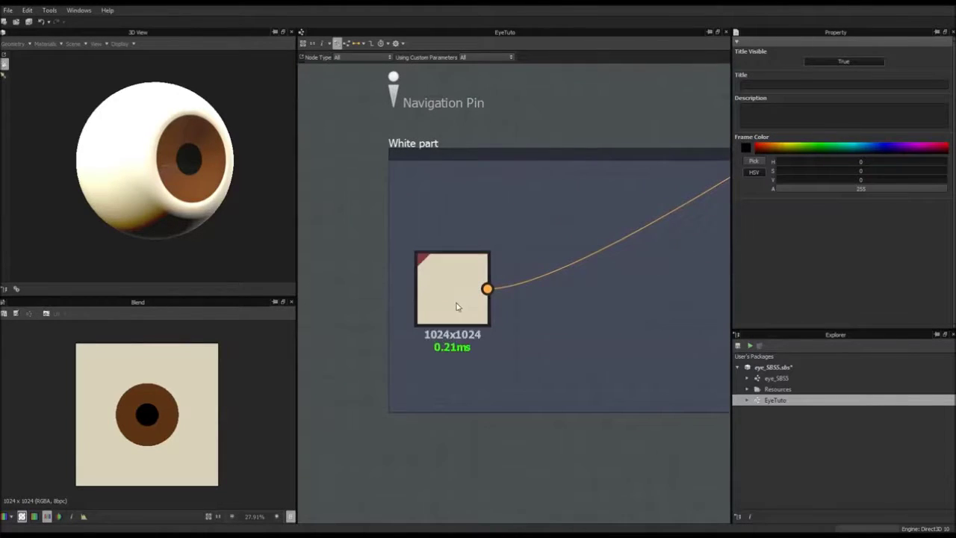
Open the eye_SBS5 graph, examine its rendered eye and Veins Mask nodes, and return to the EyeTuto graph.
{"action": "double_click", "coordinate": [777, 378]}
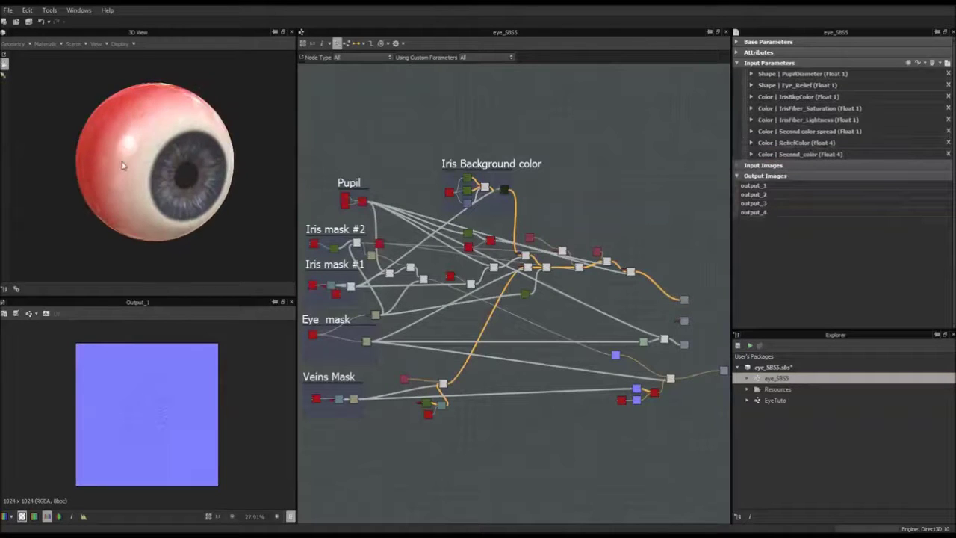
{"action": "scroll", "coordinate": [123, 165], "scroll_direction": "up", "scroll_amount": 2}
{"action": "mouse_move", "coordinate": [126, 164]}
{"action": "left_mouse_down"}
{"action": "mouse_move", "coordinate": [86, 131]}
{"action": "mouse_move", "coordinate": [124, 158]}
{"action": "left_mouse_up"}
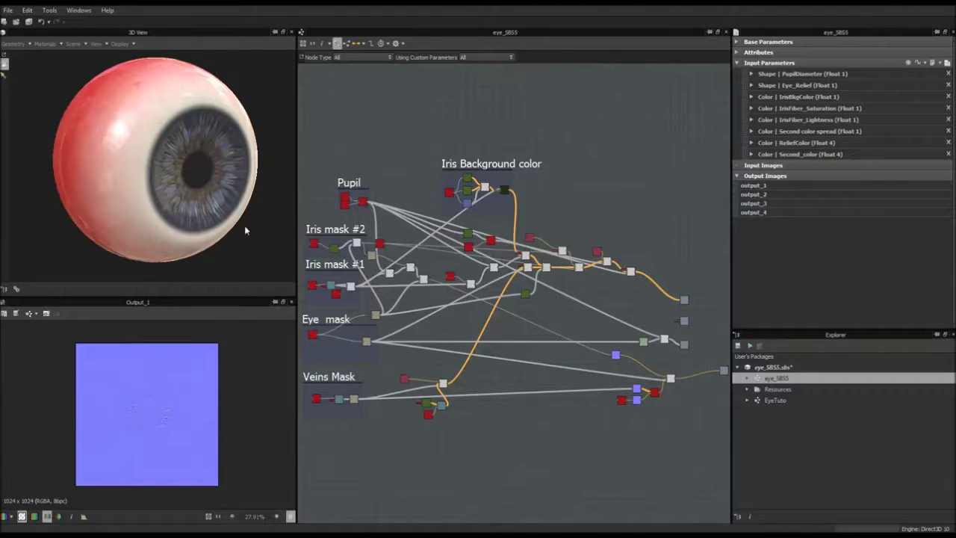
{"action": "scroll", "coordinate": [97, 139], "scroll_direction": "up", "scroll_amount": 4}
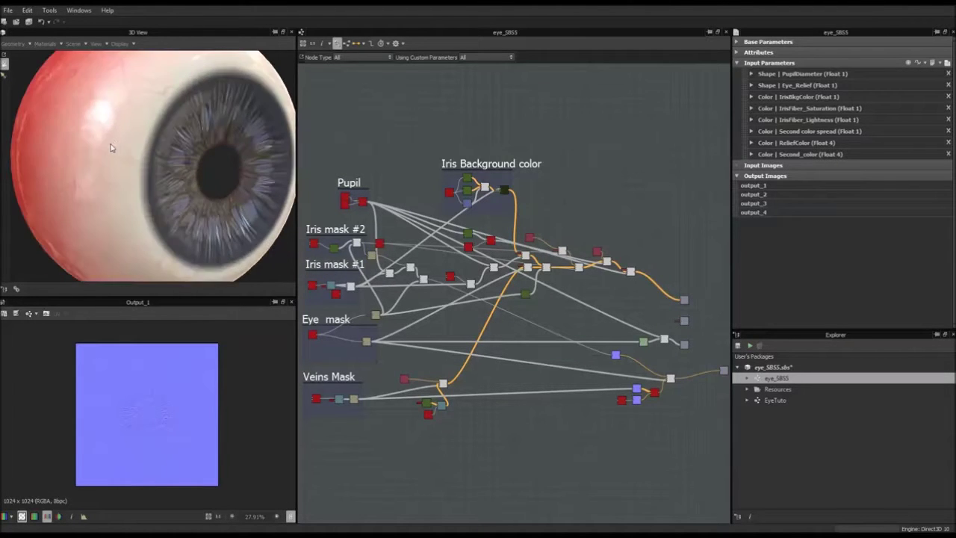
{"action": "scroll", "coordinate": [123, 166], "scroll_direction": "down", "scroll_amount": 4}
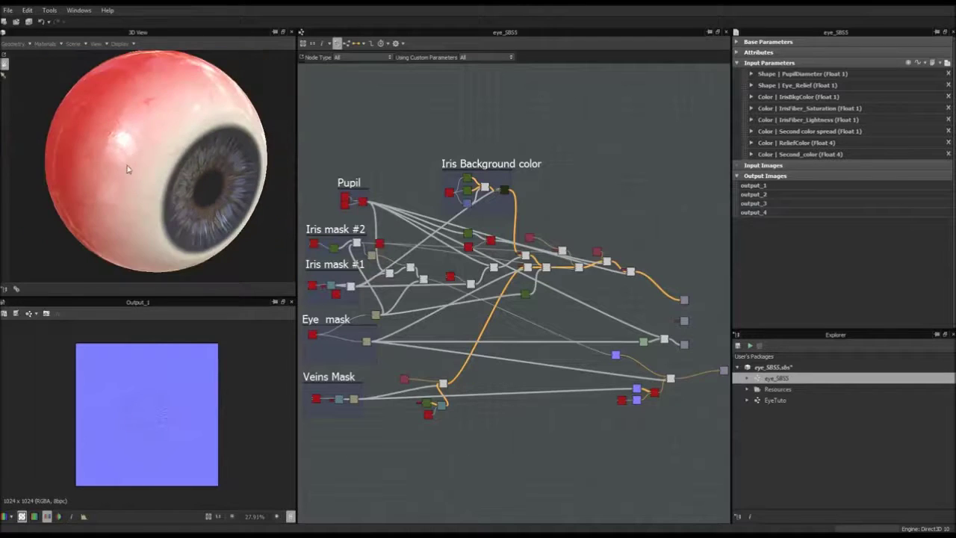
{"action": "left_click_drag", "start_coordinate": [132, 135], "coordinate": [198, 123]}
{"action": "left_click_drag", "start_coordinate": [183, 263], "coordinate": [216, 232]}
{"action": "scroll", "coordinate": [504, 406], "scroll_direction": "up", "scroll_amount": 6}
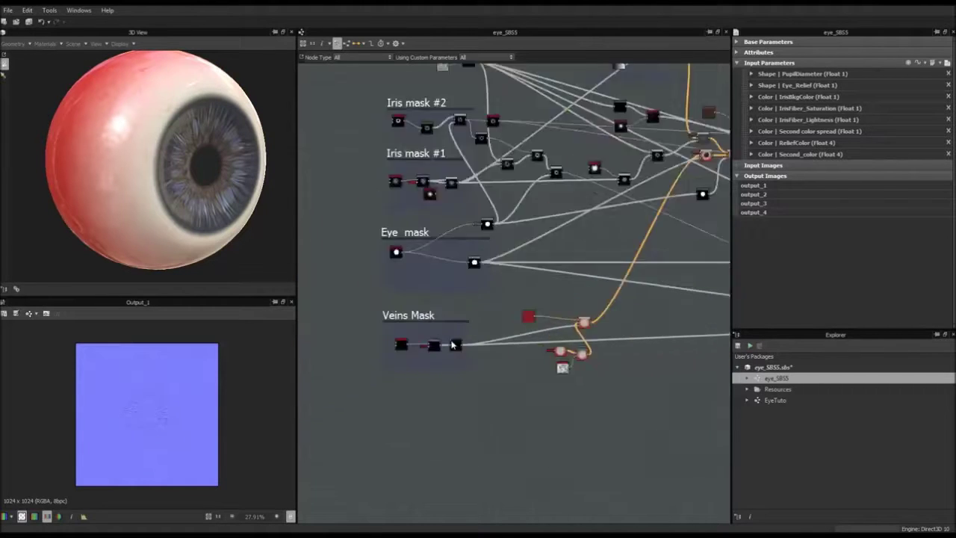
{"action": "scroll", "coordinate": [429, 318], "scroll_direction": "down", "scroll_amount": 6}
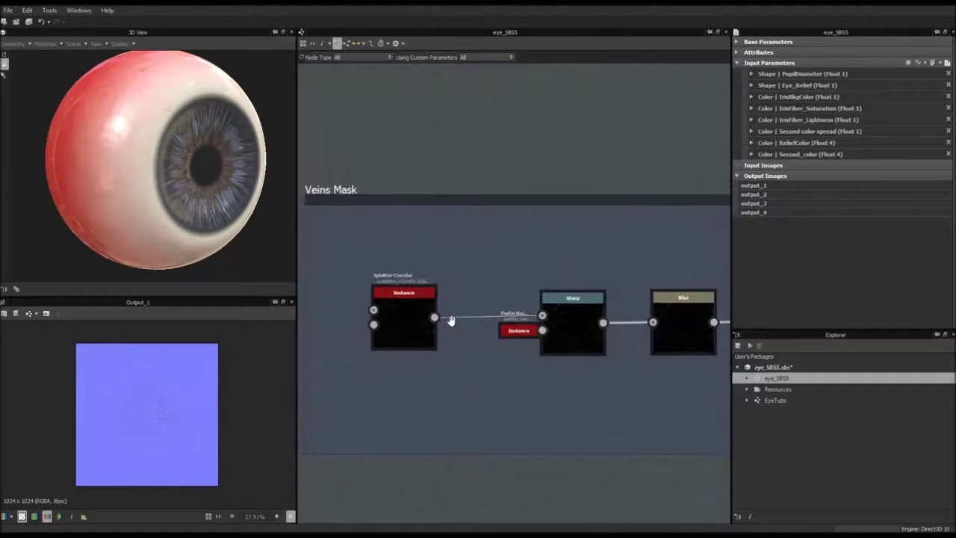
{"action": "double_click", "coordinate": [772, 401]}
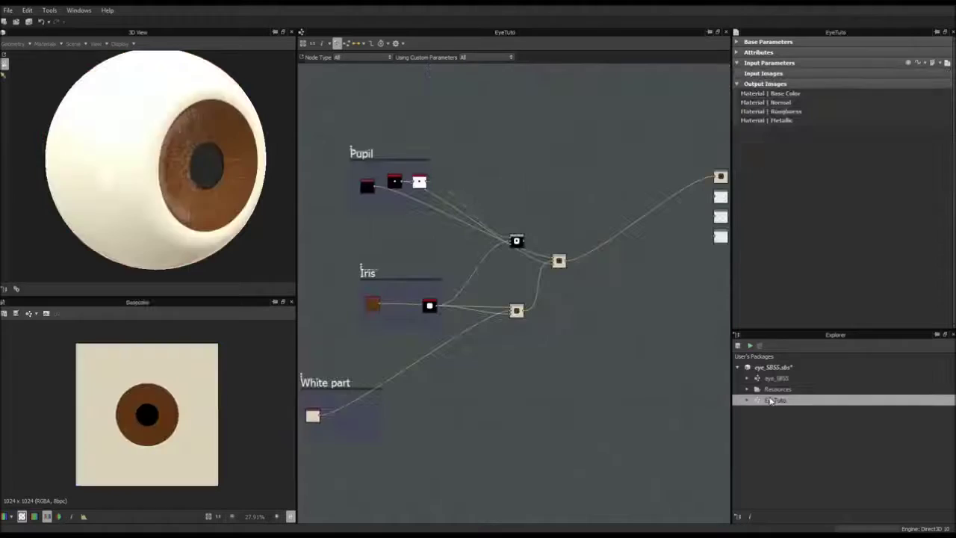
Add a Splatter Circular node inside the White part frame and place it just below and beside the Uniform Color node.
{"action": "middle_click_drag", "start_coordinate": [459, 369], "coordinate": [644, 265]}
{"action": "scroll", "coordinate": [539, 313], "scroll_direction": "up", "scroll_amount": 4}
{"action": "scroll", "coordinate": [508, 317], "scroll_direction": "up", "scroll_amount": 3}
{"action": "scroll", "coordinate": [453, 283], "scroll_direction": "down", "scroll_amount": 1}
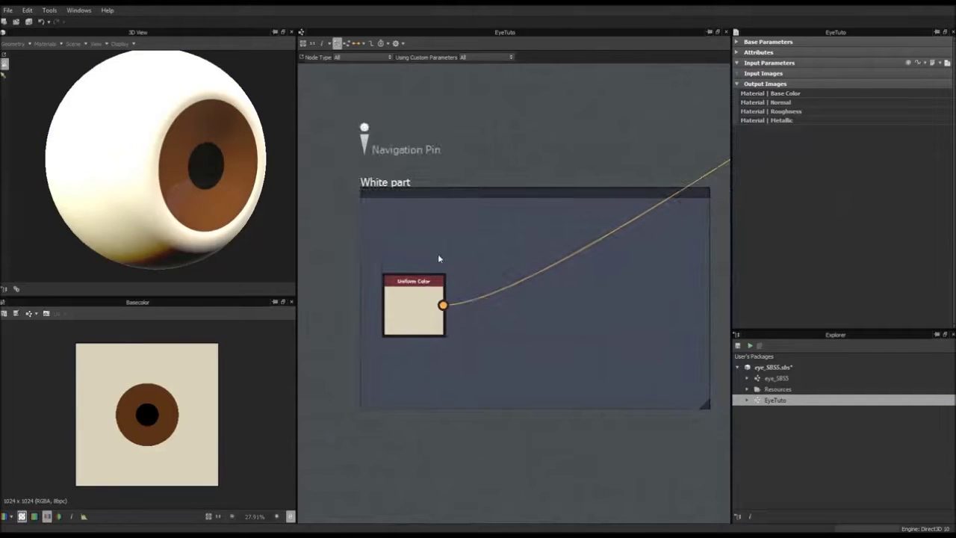
{"action": "right_click", "coordinate": [438, 253]}
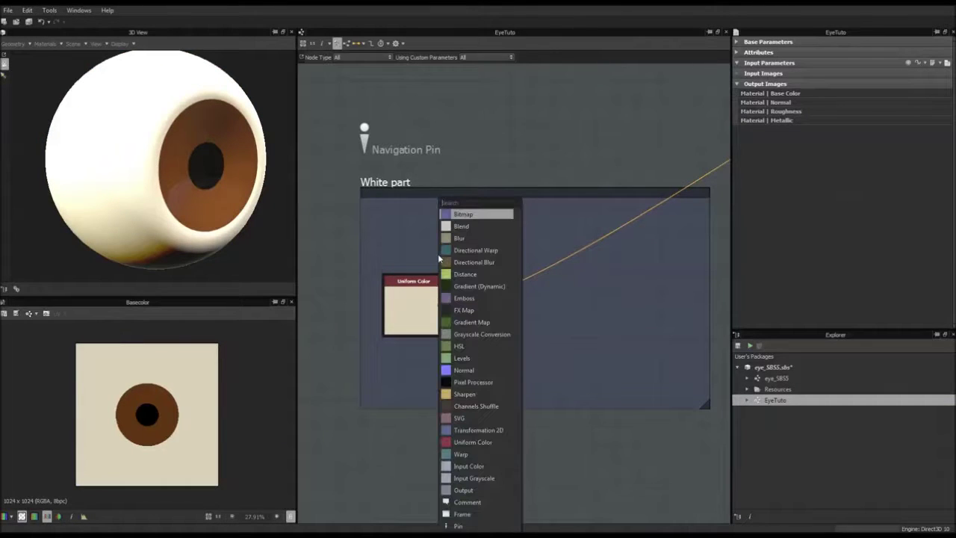
{"action": "type", "text": "splatt"}
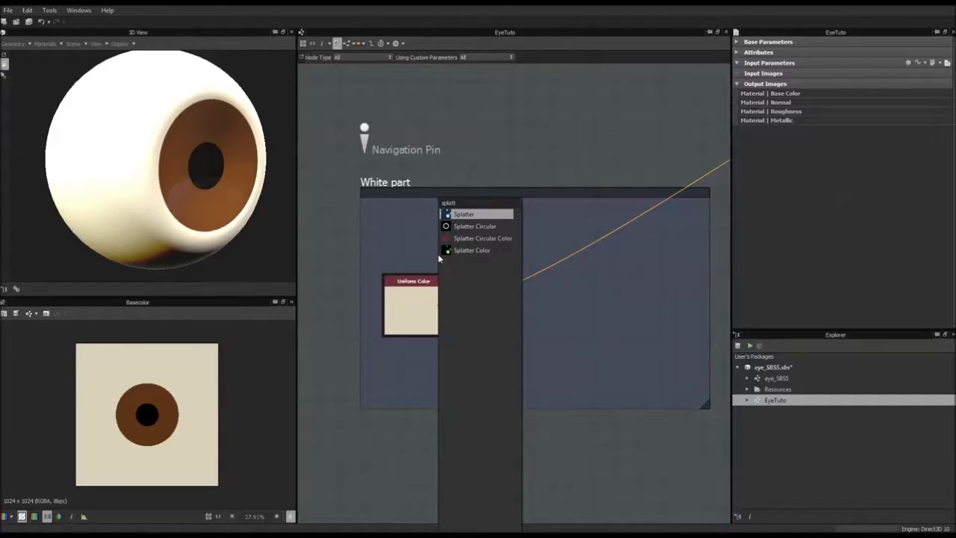
{"action": "left_click", "coordinate": [470, 227]}
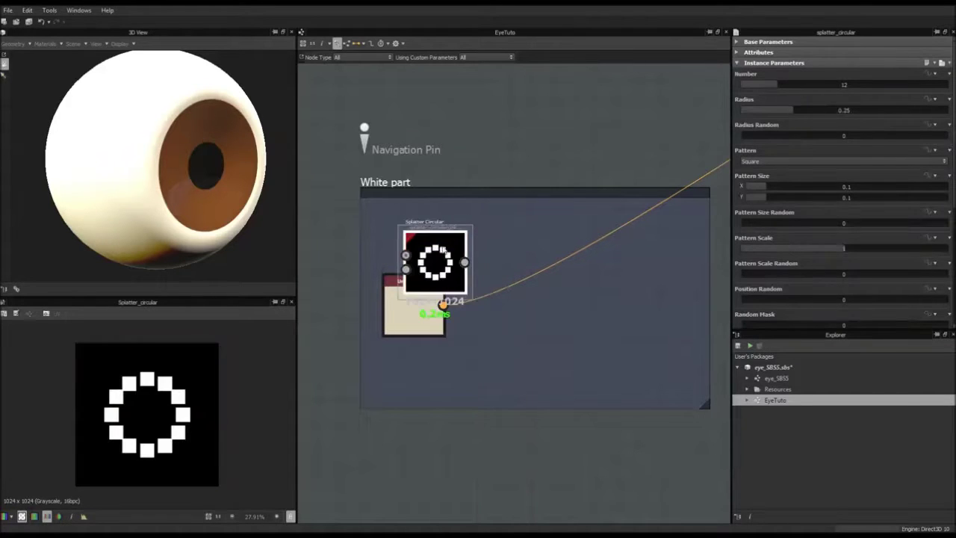
{"action": "left_click_drag", "start_coordinate": [440, 253], "coordinate": [493, 316]}
Move the Uniform Color node outside the White part frame and enlarge the frame to make room for more nodes.
{"action": "middle_click_drag", "start_coordinate": [506, 315], "coordinate": [426, 284]}
{"action": "scroll", "coordinate": [427, 283], "scroll_direction": "up", "scroll_amount": 3}
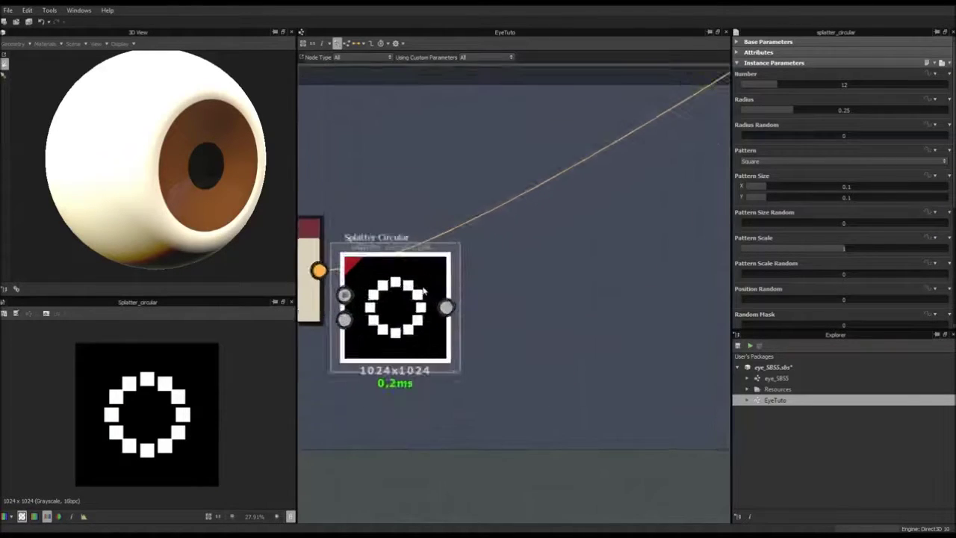
{"action": "scroll", "coordinate": [428, 283], "scroll_direction": "down", "scroll_amount": 4}
{"action": "left_click_drag", "start_coordinate": [358, 269], "coordinate": [358, 215]}
{"action": "middle_click_drag", "start_coordinate": [374, 227], "coordinate": [478, 230]}
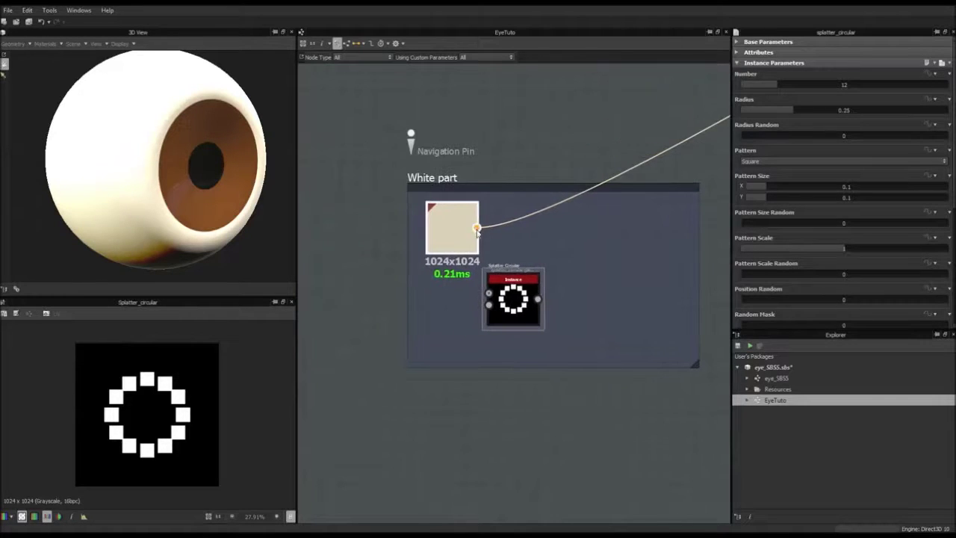
{"action": "left_click_drag", "start_coordinate": [436, 233], "coordinate": [309, 239]}
{"action": "middle_click_drag", "start_coordinate": [642, 382], "coordinate": [572, 284]}
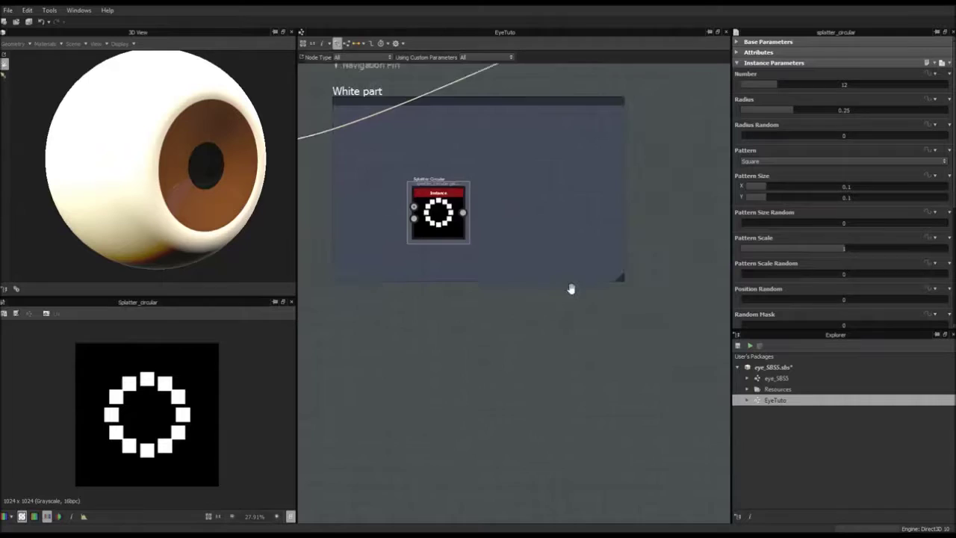
{"action": "scroll", "coordinate": [593, 264], "scroll_direction": "down", "scroll_amount": 2}
{"action": "left_click_drag", "start_coordinate": [598, 271], "coordinate": [708, 396]}
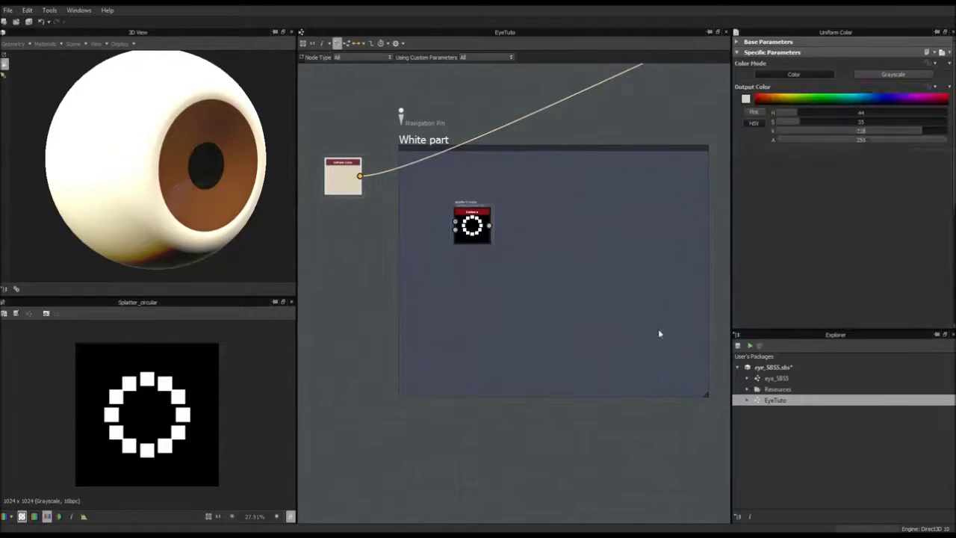
Shift the Splatter Circular node closer to the left edge of the enlarged White part frame.
{"action": "middle_click_drag", "start_coordinate": [573, 277], "coordinate": [553, 335]}
{"action": "scroll", "coordinate": [553, 336], "scroll_direction": "up", "scroll_amount": 5}
{"action": "middle_click_drag", "start_coordinate": [411, 298], "coordinate": [488, 319]}
{"action": "scroll", "coordinate": [421, 261], "scroll_direction": "down", "scroll_amount": 3}
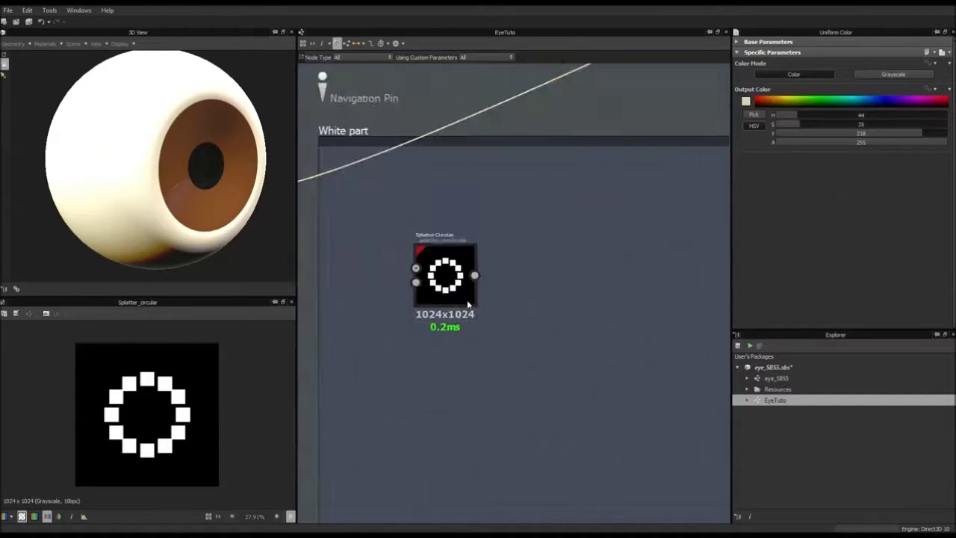
{"action": "left_click_drag", "start_coordinate": [448, 271], "coordinate": [411, 295]}
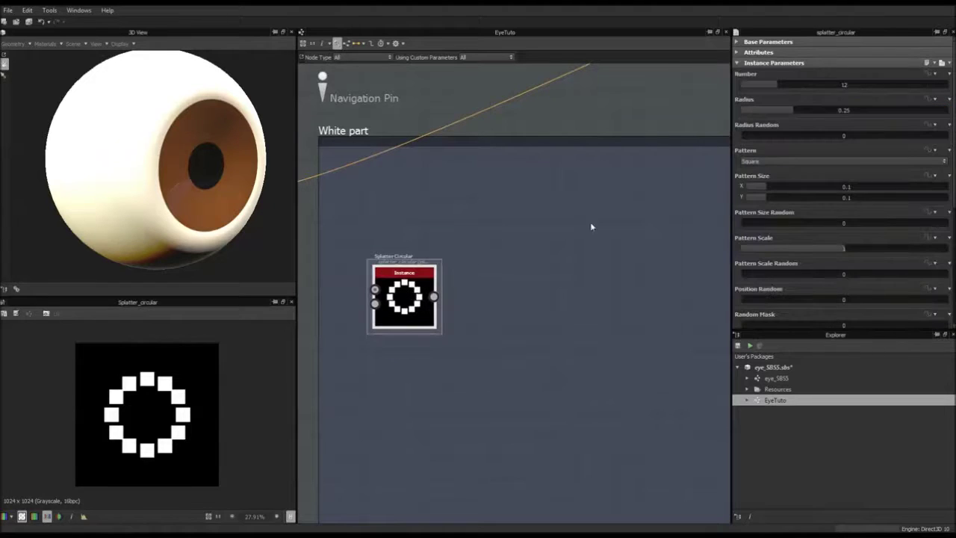
Set the Splatter Circular node's Pattern to Bell.
{"action": "left_click", "coordinate": [769, 162]}
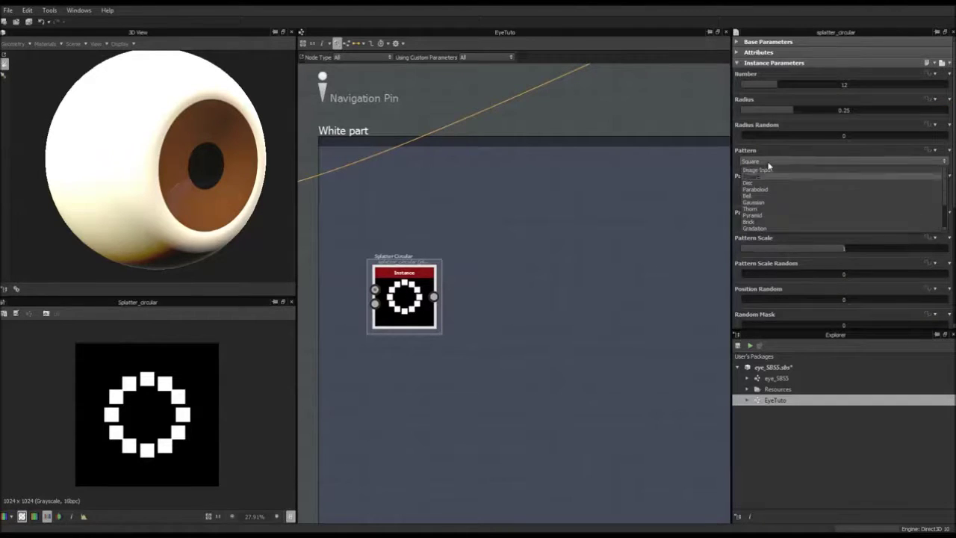
{"action": "left_click", "coordinate": [768, 163]}
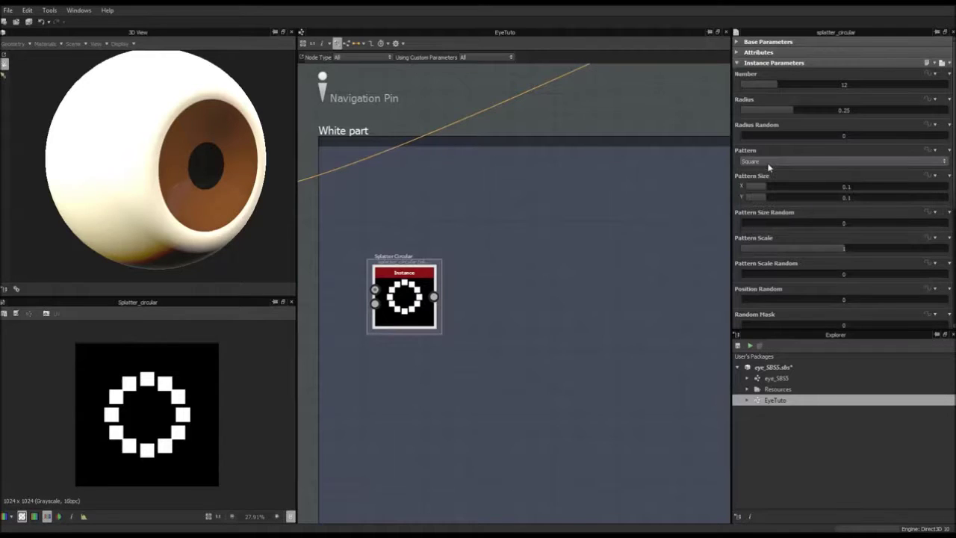
{"action": "scroll", "coordinate": [769, 168], "scroll_direction": "down", "scroll_amount": 3}
{"action": "scroll", "coordinate": [769, 168], "scroll_direction": "up", "scroll_amount": 1}
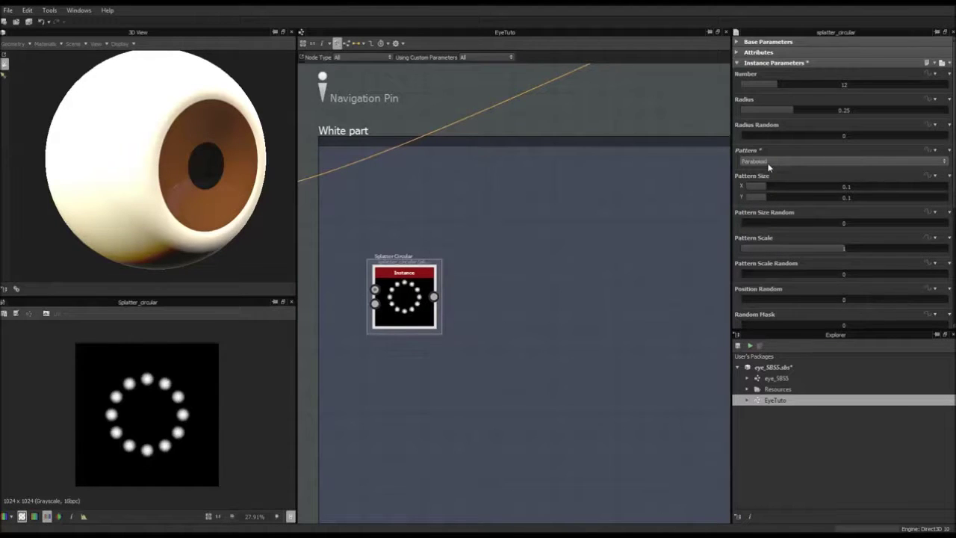
{"action": "scroll", "coordinate": [769, 166], "scroll_direction": "down", "scroll_amount": 1}
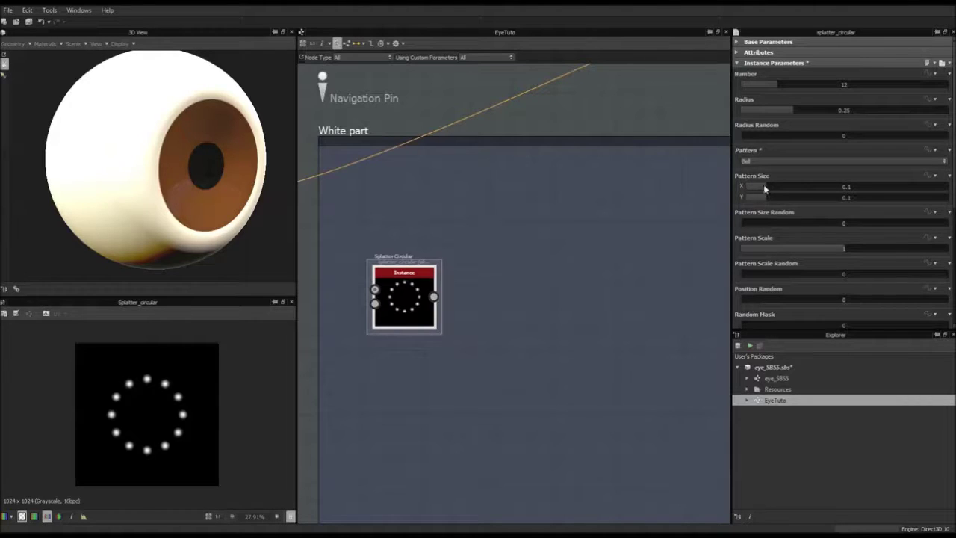
Stretch the splatter pattern into thin lines with Pattern Size X 0.69 and Y 0.01.
{"action": "left_click_drag", "start_coordinate": [765, 188], "coordinate": [818, 202]}
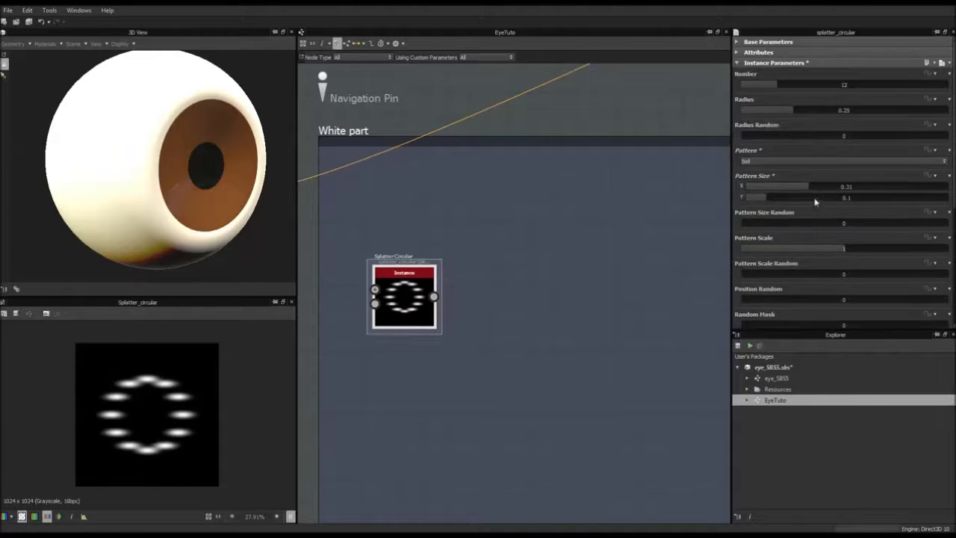
{"action": "left_click_drag", "start_coordinate": [811, 188], "coordinate": [852, 189]}
{"action": "left_click_drag", "start_coordinate": [766, 198], "coordinate": [750, 197]}
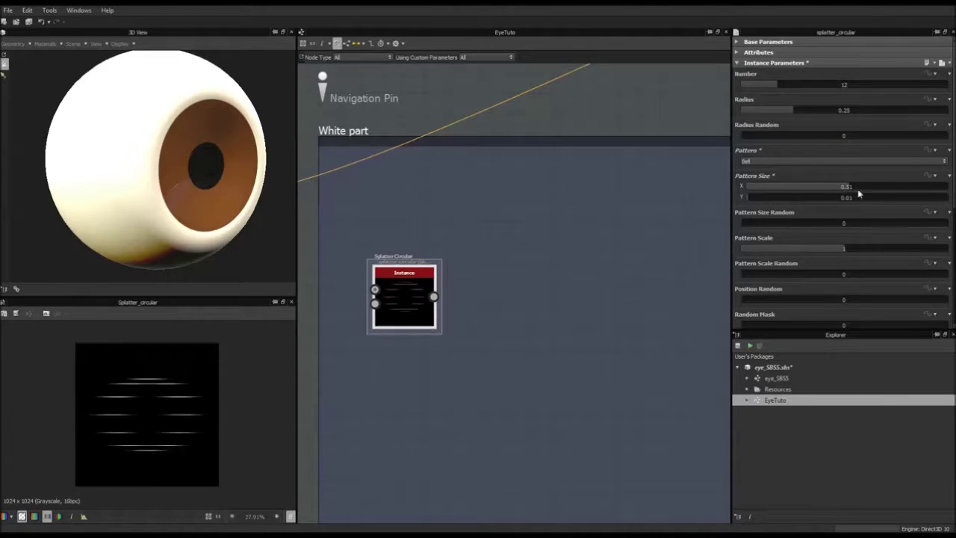
{"action": "left_click_drag", "start_coordinate": [850, 188], "coordinate": [886, 187]}
Set Center Orientation to True and Pattern Pivot to Min on the Splatter Circular node, trying Max first.
{"action": "scroll", "coordinate": [805, 278], "scroll_direction": "down", "scroll_amount": 3}
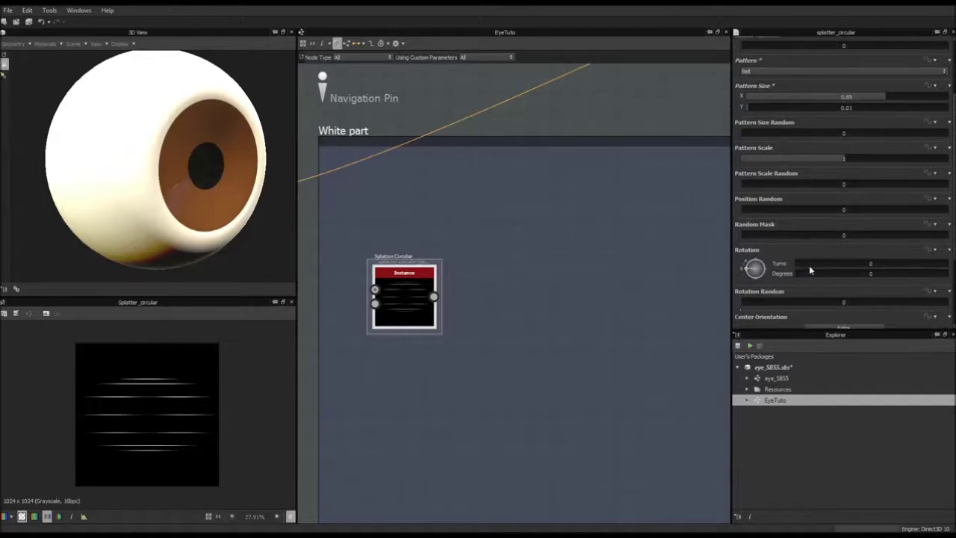
{"action": "scroll", "coordinate": [809, 270], "scroll_direction": "down", "scroll_amount": 3}
{"action": "left_click", "coordinate": [830, 238]}
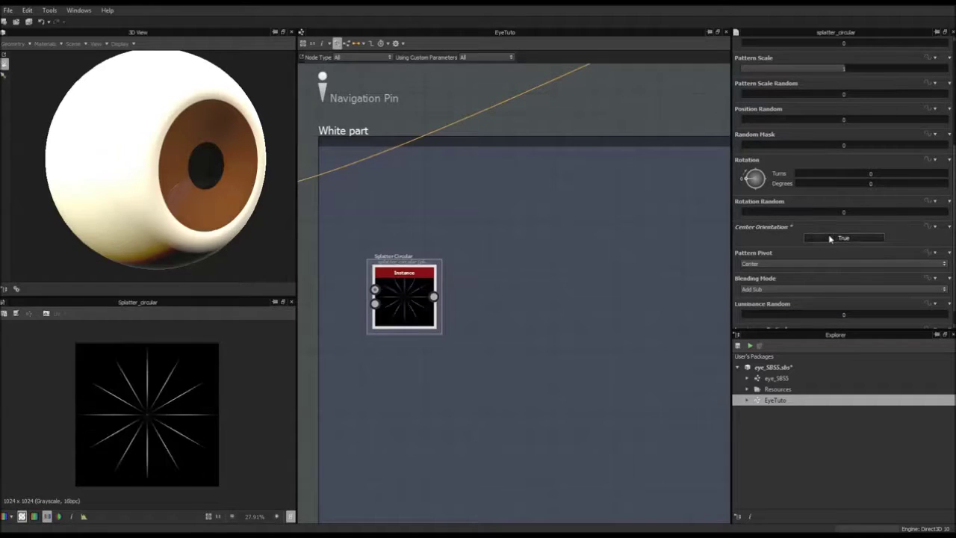
{"action": "left_click", "coordinate": [760, 265]}
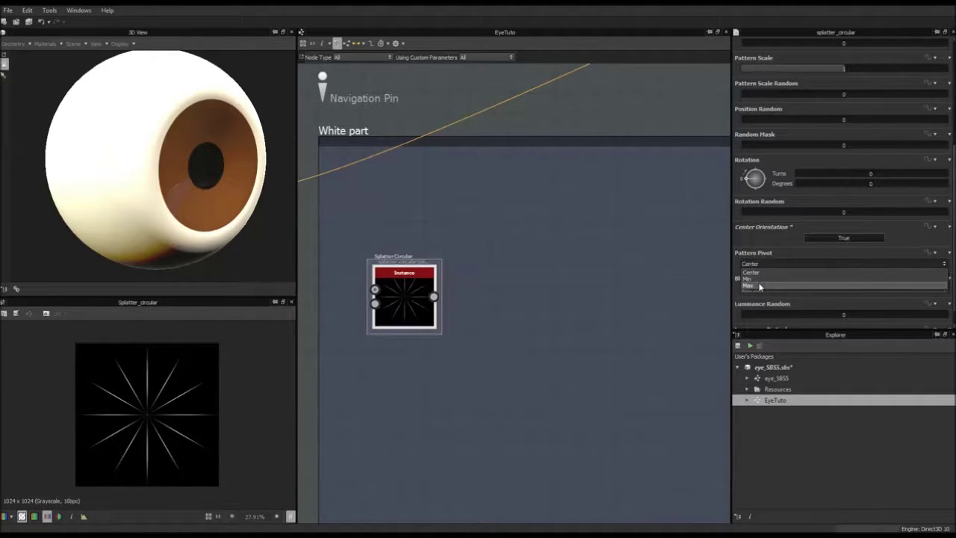
{"action": "left_click", "coordinate": [760, 286]}
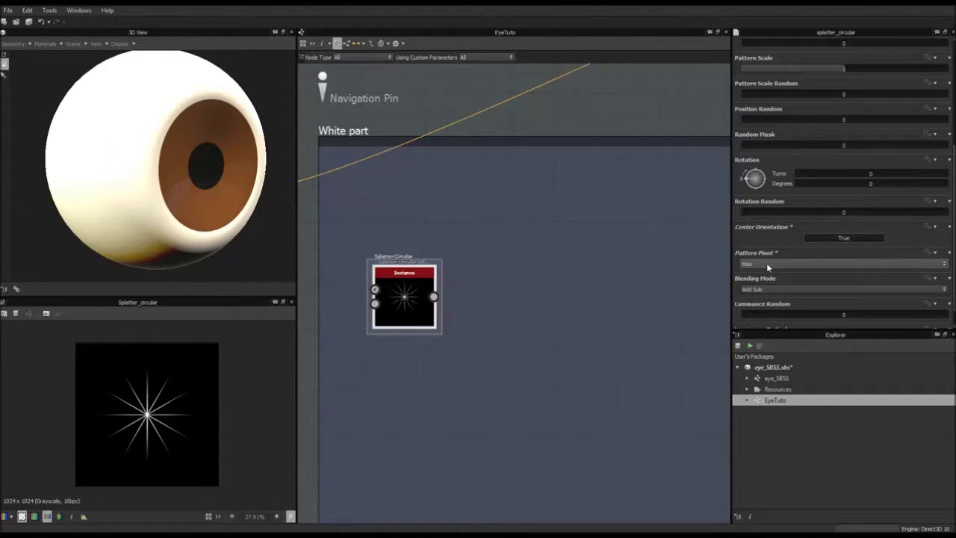
{"action": "left_click", "coordinate": [767, 263]}
{"action": "left_click", "coordinate": [769, 279]}
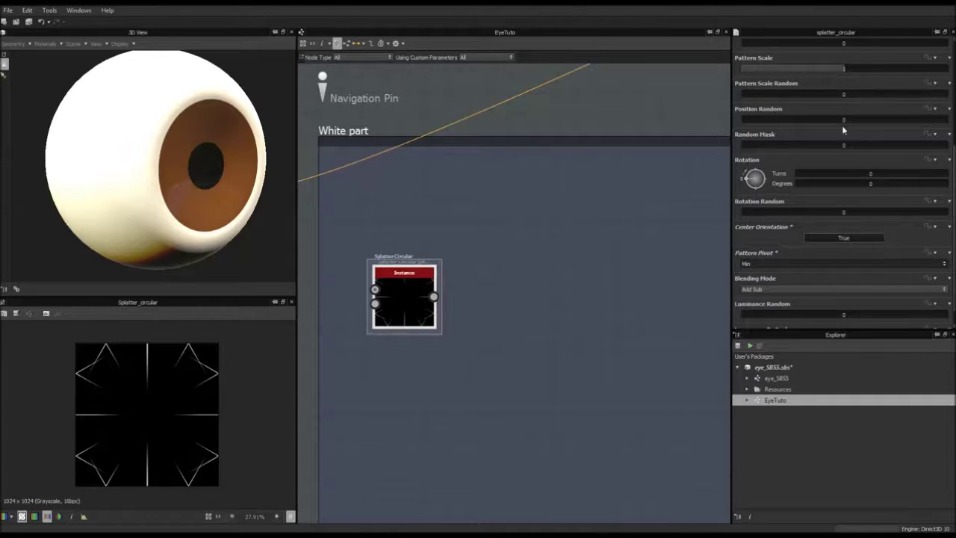
Override the Splatter Circular node's inherited Tiling Mode and set it to No Tiling.
{"action": "scroll", "coordinate": [844, 132], "scroll_direction": "up", "scroll_amount": 5}
{"action": "left_click", "coordinate": [738, 42]}
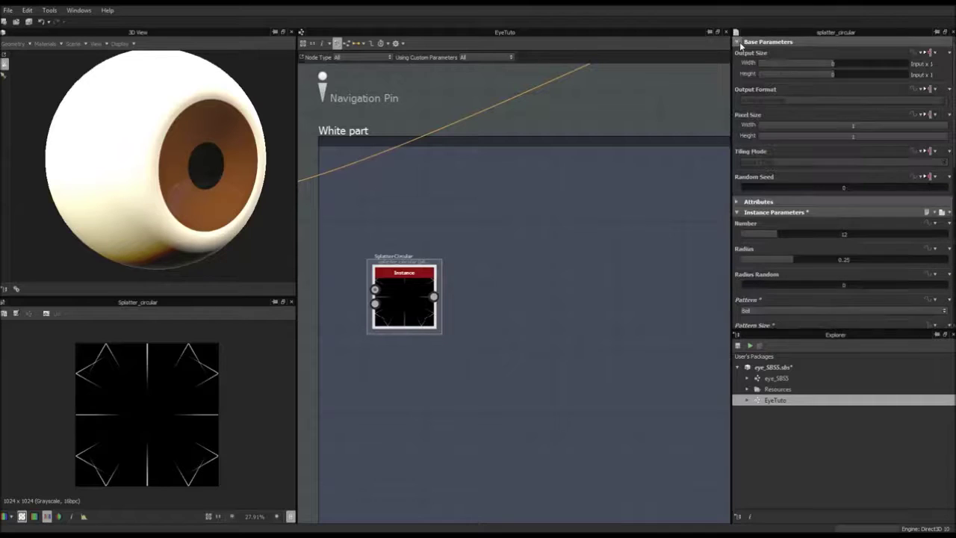
{"action": "left_click", "coordinate": [930, 151]}
{"action": "left_click", "coordinate": [919, 188]}
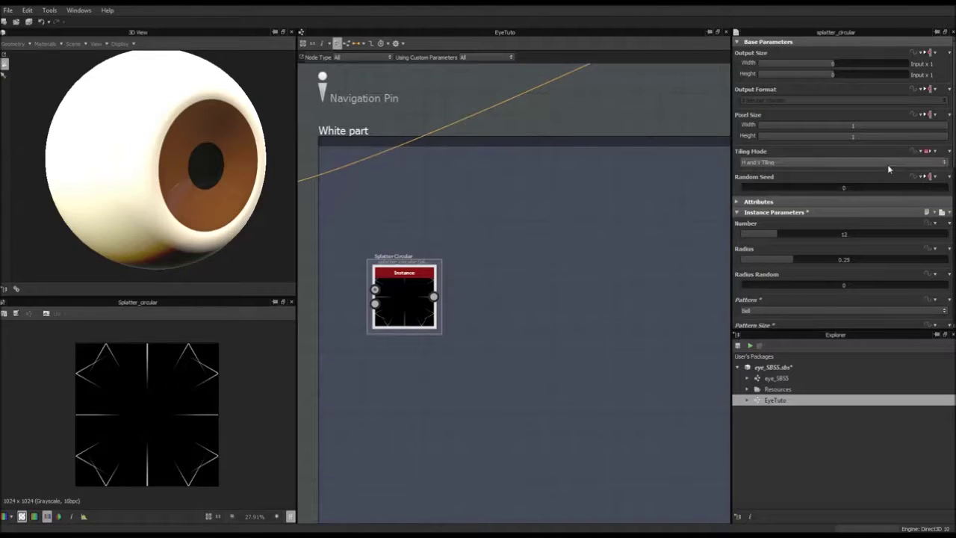
{"action": "left_click", "coordinate": [887, 162]}
{"action": "left_click", "coordinate": [827, 164]}
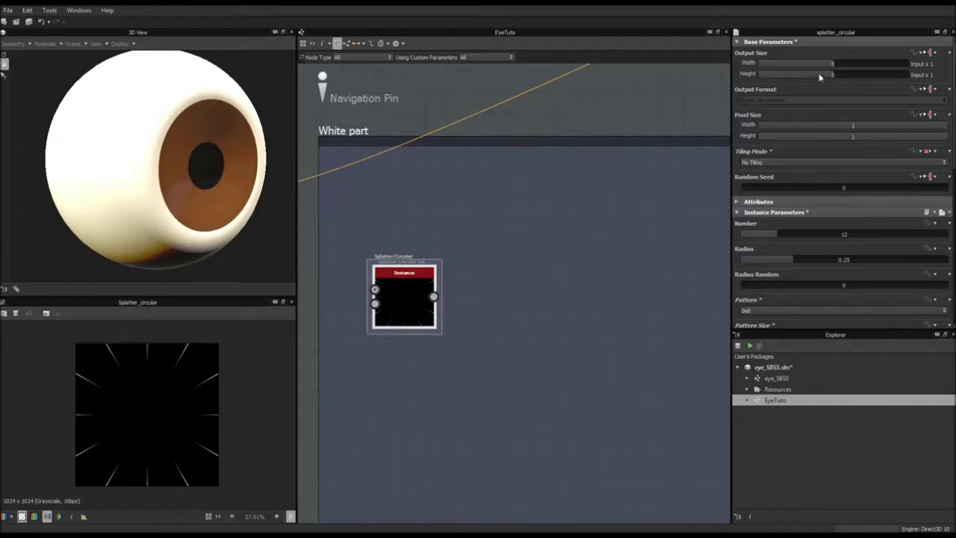
{"action": "left_click", "coordinate": [738, 42]}
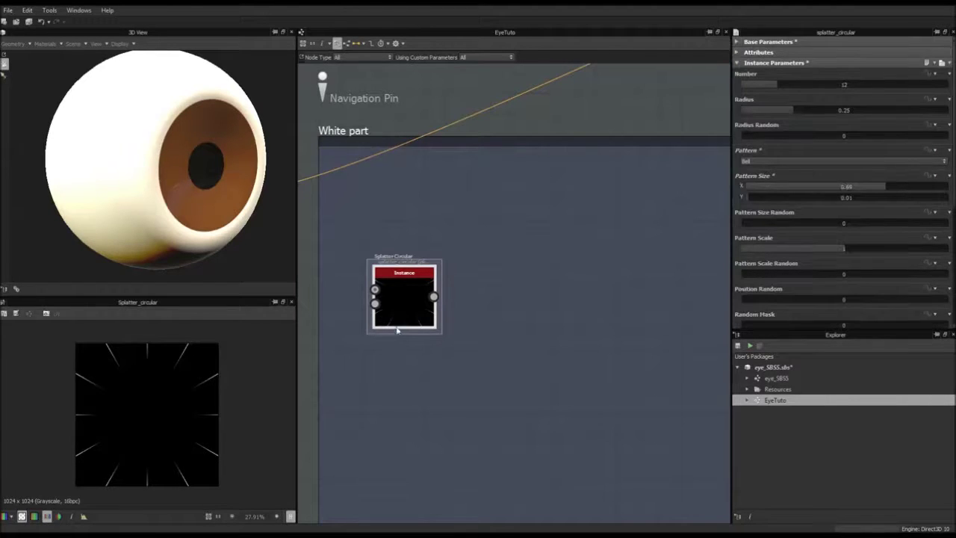
Compare the Max and Min Pattern Pivot options in the enlarged 2D preview, ending on Min.
{"action": "scroll", "coordinate": [171, 372], "scroll_direction": "down", "scroll_amount": 1}
{"action": "scroll", "coordinate": [176, 369], "scroll_direction": "up", "scroll_amount": 2}
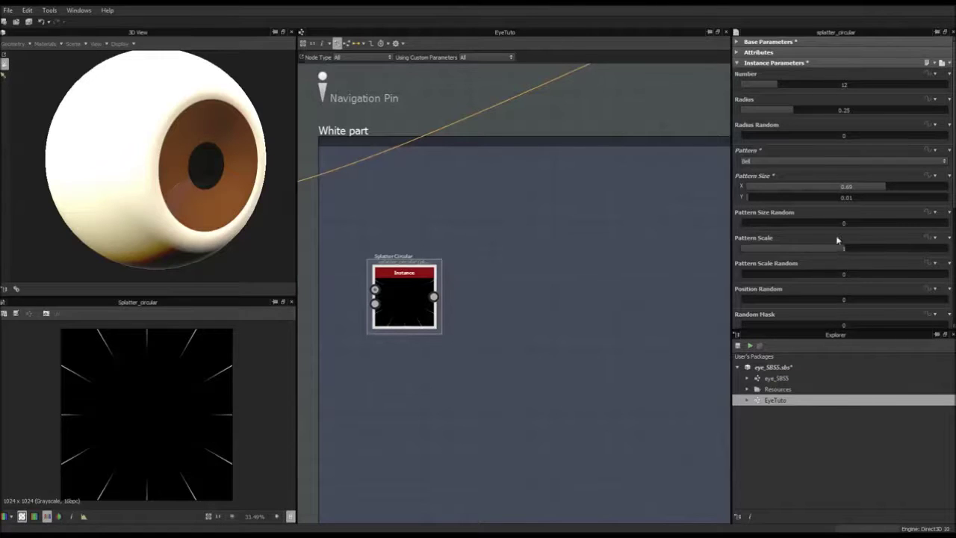
{"action": "scroll", "coordinate": [836, 239], "scroll_direction": "down", "scroll_amount": 5}
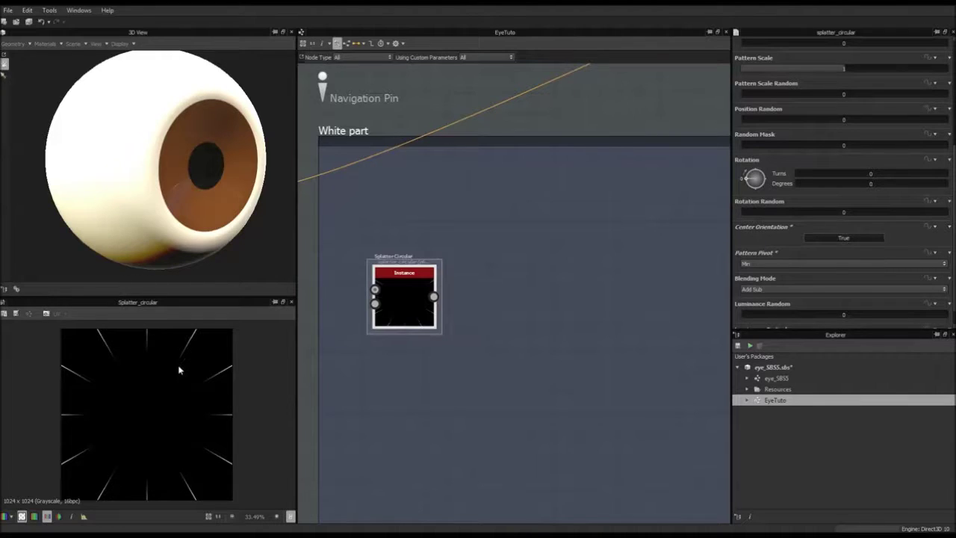
{"action": "left_click", "coordinate": [768, 263]}
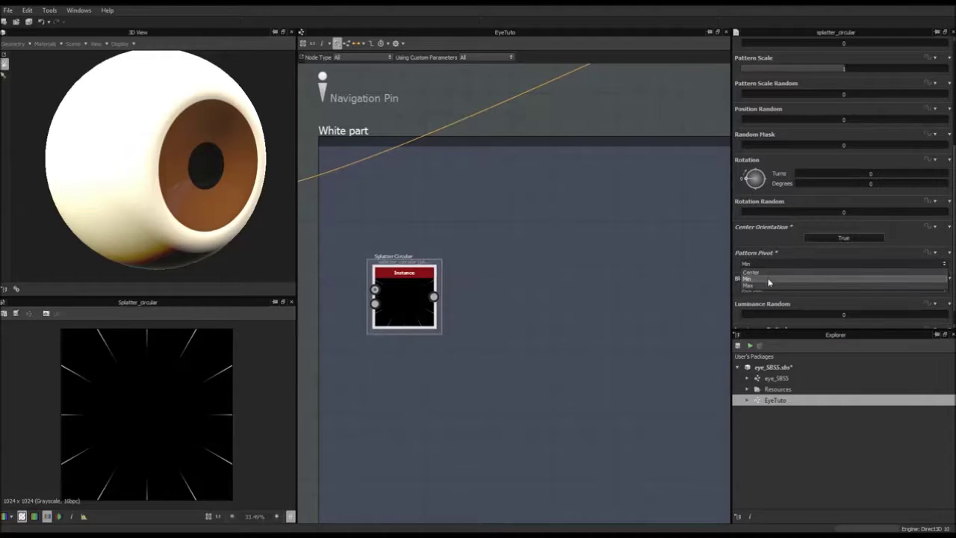
{"action": "left_click", "coordinate": [767, 285]}
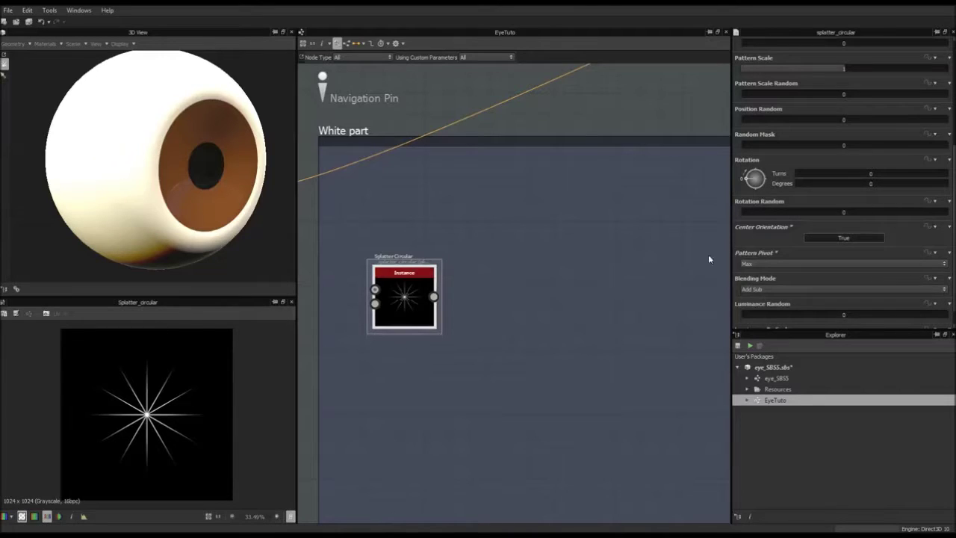
{"action": "left_click", "coordinate": [781, 263]}
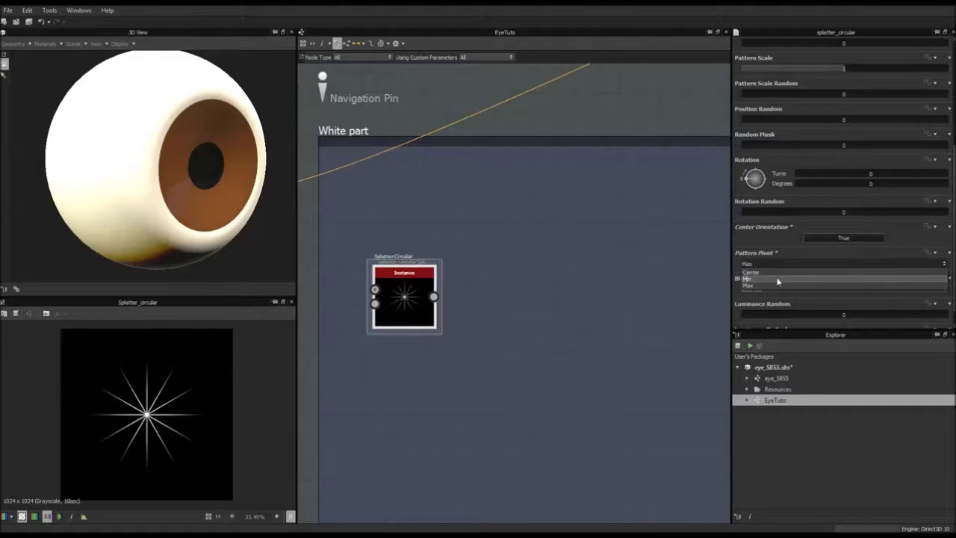
{"action": "left_click", "coordinate": [777, 279]}
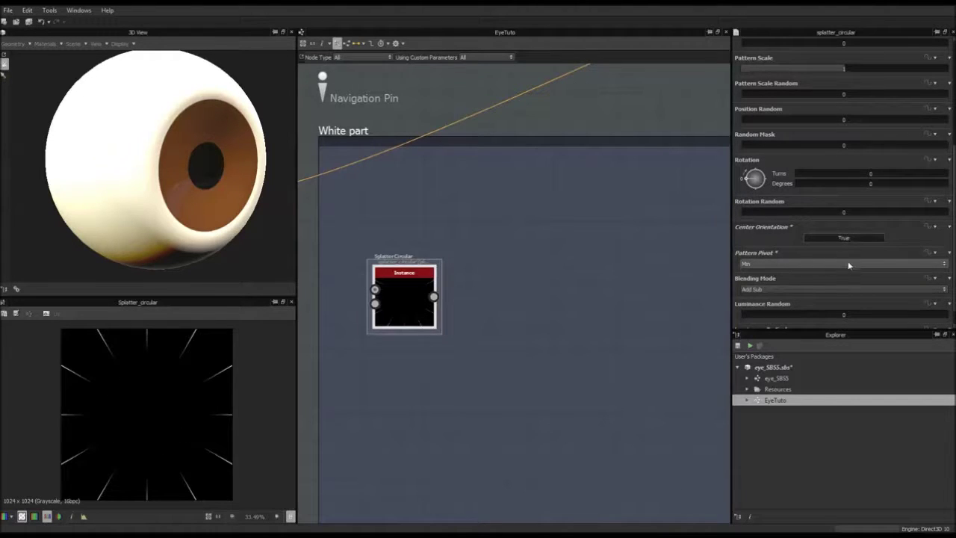
Connect the Splatter Circular output to the Base Color output node and inspect the lines on the 3D eye.
{"action": "scroll", "coordinate": [479, 252], "scroll_direction": "down", "scroll_amount": 5}
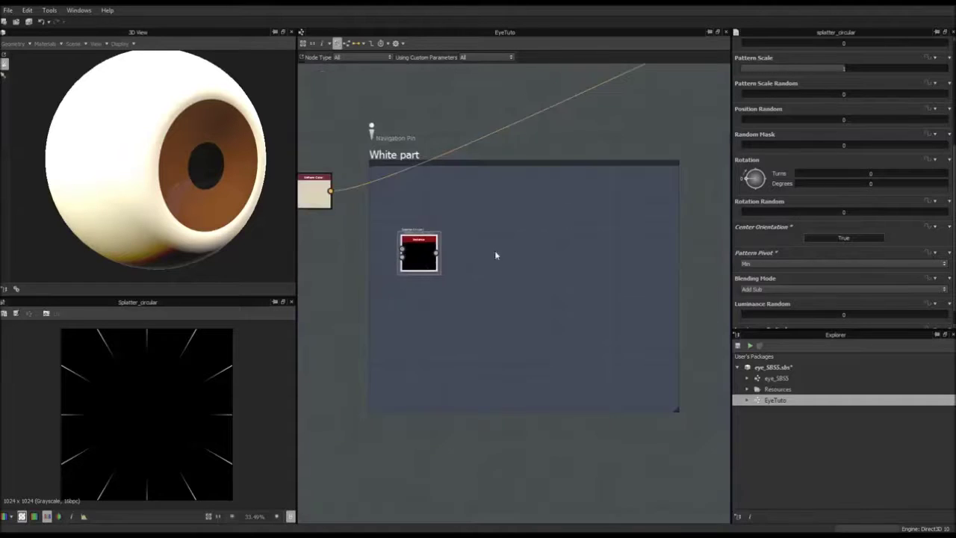
{"action": "middle_click_drag", "start_coordinate": [493, 219], "coordinate": [508, 242]}
{"action": "scroll", "coordinate": [490, 284], "scroll_direction": "up", "scroll_amount": 3}
{"action": "scroll", "coordinate": [490, 282], "scroll_direction": "down", "scroll_amount": 2}
{"action": "scroll", "coordinate": [526, 263], "scroll_direction": "down", "scroll_amount": 2}
{"action": "scroll", "coordinate": [527, 265], "scroll_direction": "up", "scroll_amount": 2}
{"action": "scroll", "coordinate": [506, 281], "scroll_direction": "down", "scroll_amount": 3}
{"action": "middle_click_drag", "start_coordinate": [585, 217], "coordinate": [508, 319]}
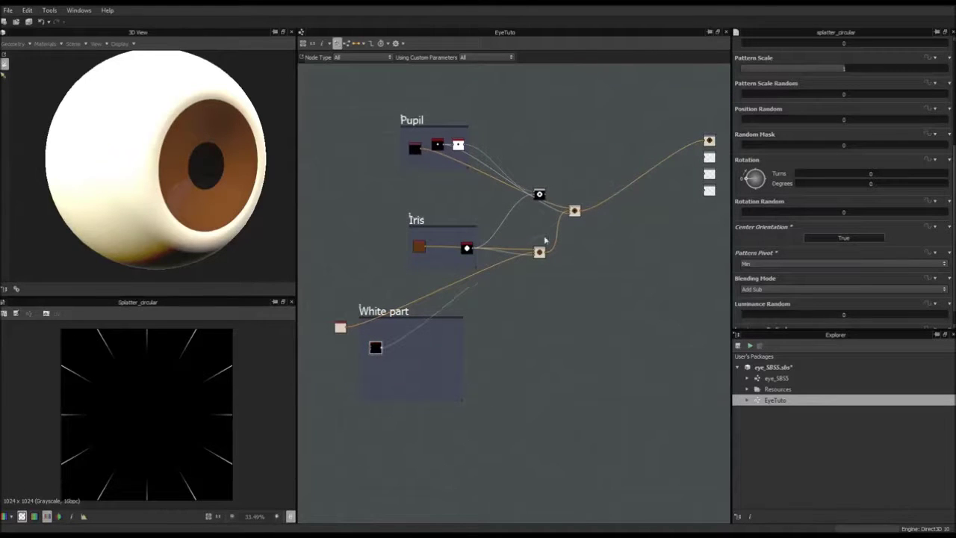
{"action": "left_click", "coordinate": [709, 140]}
{"action": "left_click_drag", "start_coordinate": [709, 140], "coordinate": [708, 140]}
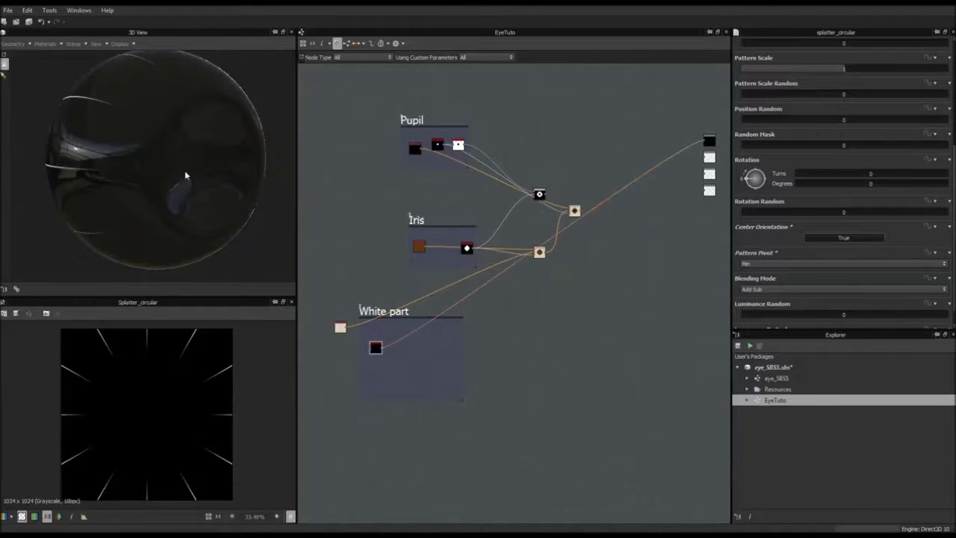
{"action": "left_click_drag", "start_coordinate": [145, 178], "coordinate": [164, 193]}
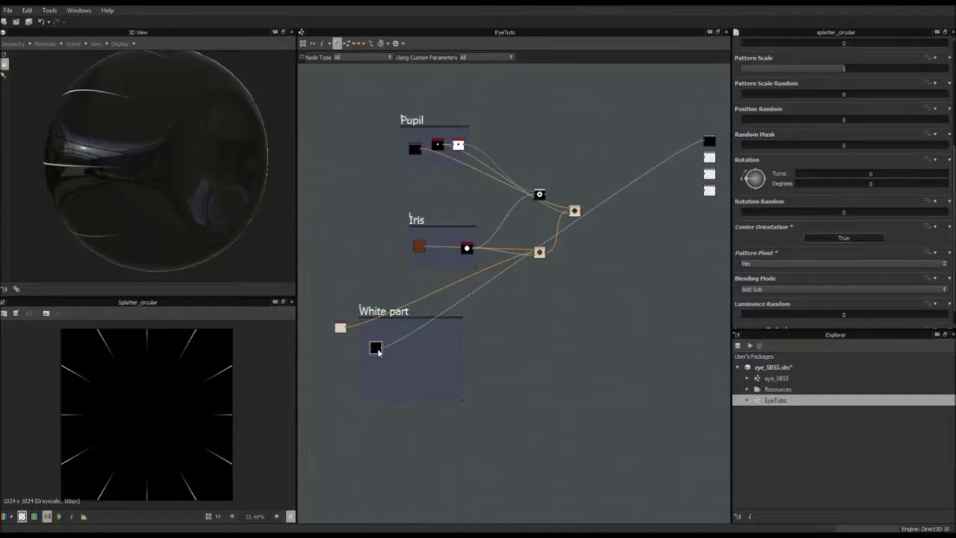
{"action": "scroll", "coordinate": [822, 176], "scroll_direction": "up", "scroll_amount": 5}
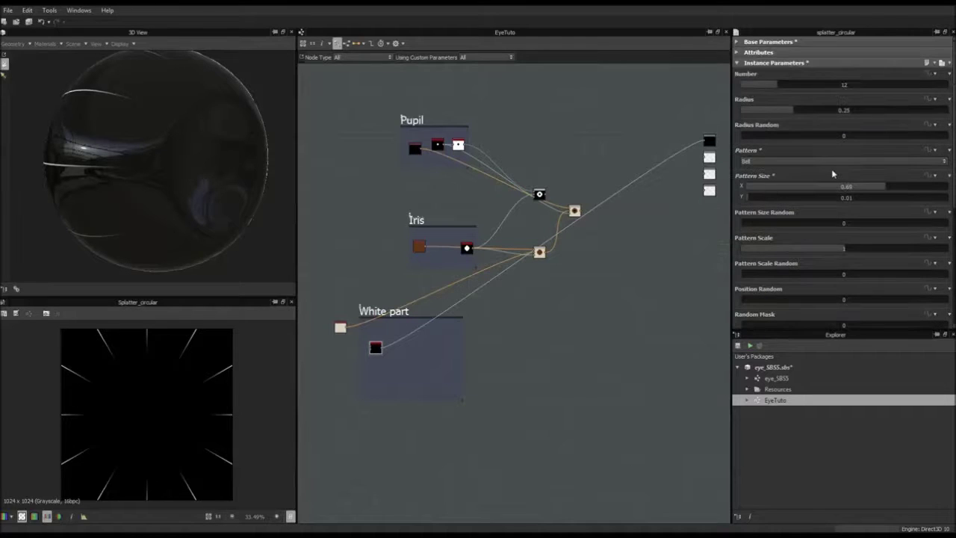
Set the circular splatter's pattern number to 500.
{"action": "left_click_drag", "start_coordinate": [778, 87], "coordinate": [916, 87]}
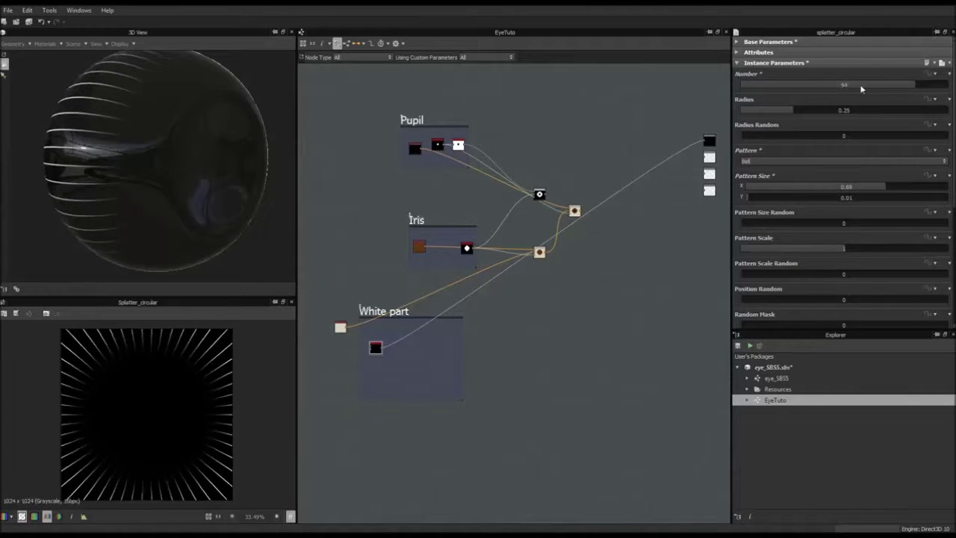
{"action": "double_click", "coordinate": [832, 87]}
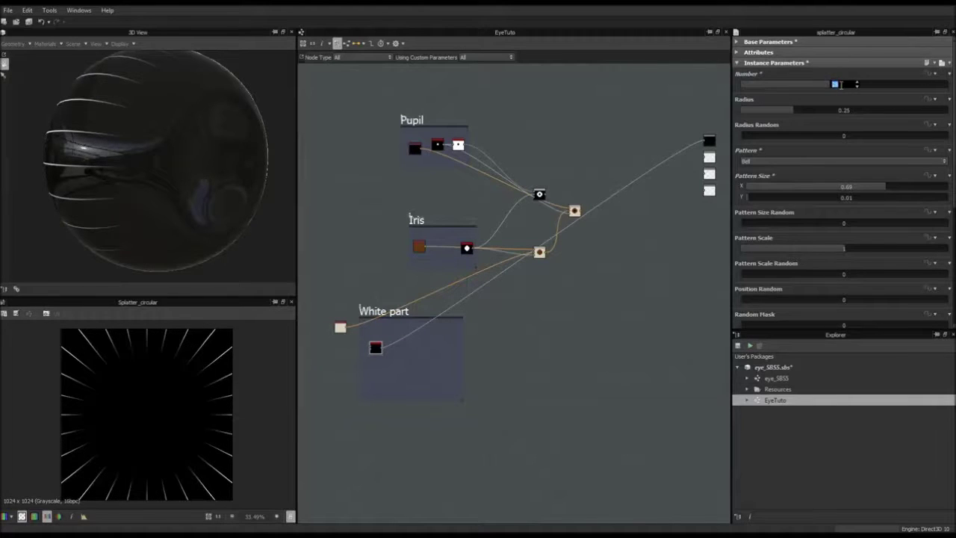
{"action": "type", "text": "500"}
{"action": "key", "text": "Return"}
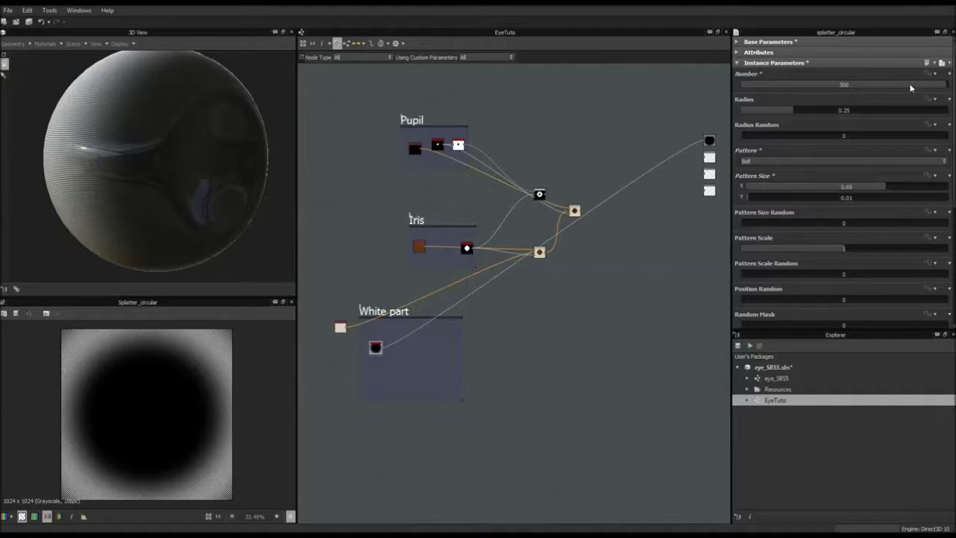
Set the circular splatter's pattern number to 200 and check the line density in the 2D preview.
{"action": "double_click", "coordinate": [849, 87]}
{"action": "type", "text": "200"}
{"action": "key", "text": "Return"}
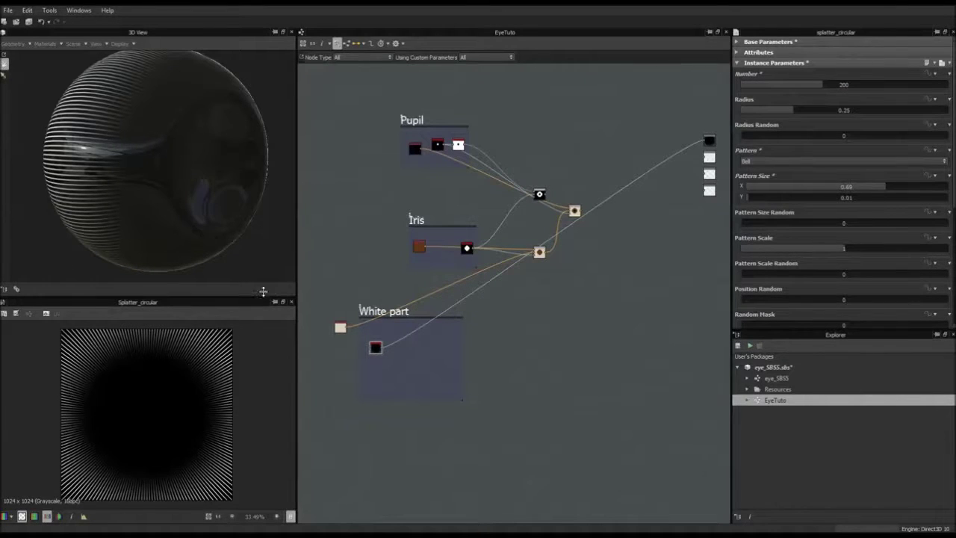
{"action": "scroll", "coordinate": [68, 365], "scroll_direction": "up", "scroll_amount": 1}
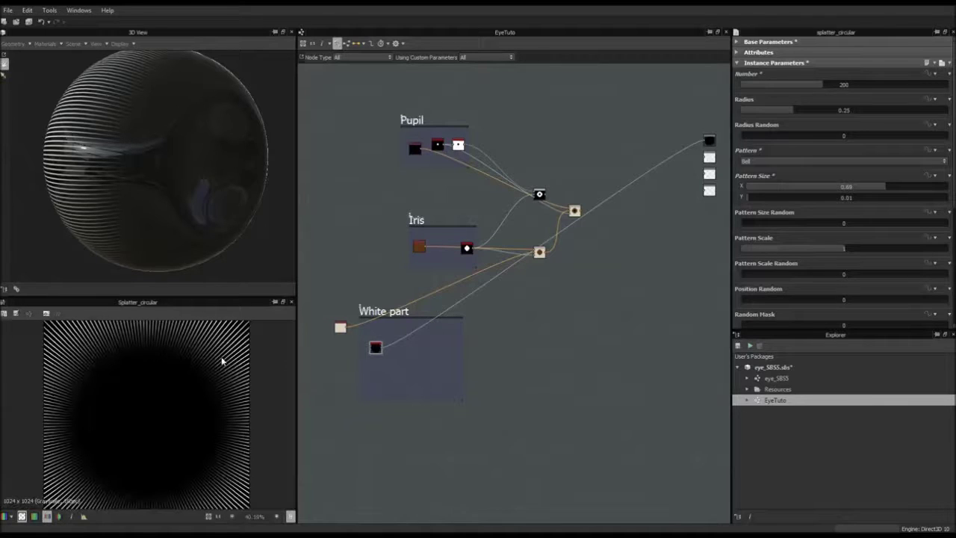
{"action": "left_click", "coordinate": [219, 515]}
{"action": "scroll", "coordinate": [216, 434], "scroll_direction": "down", "scroll_amount": 6}
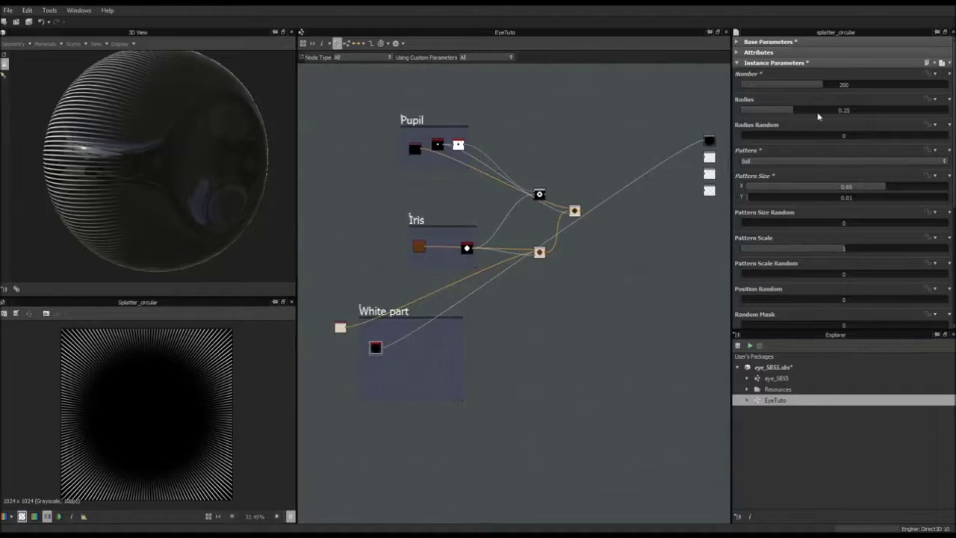
Set the circular splatter's radius to about 0.17 and look over the remaining instance parameters.
{"action": "mouse_move", "coordinate": [792, 110]}
{"action": "left_mouse_down"}
{"action": "mouse_move", "coordinate": [812, 110]}
{"action": "mouse_move", "coordinate": [774, 112]}
{"action": "left_mouse_up"}
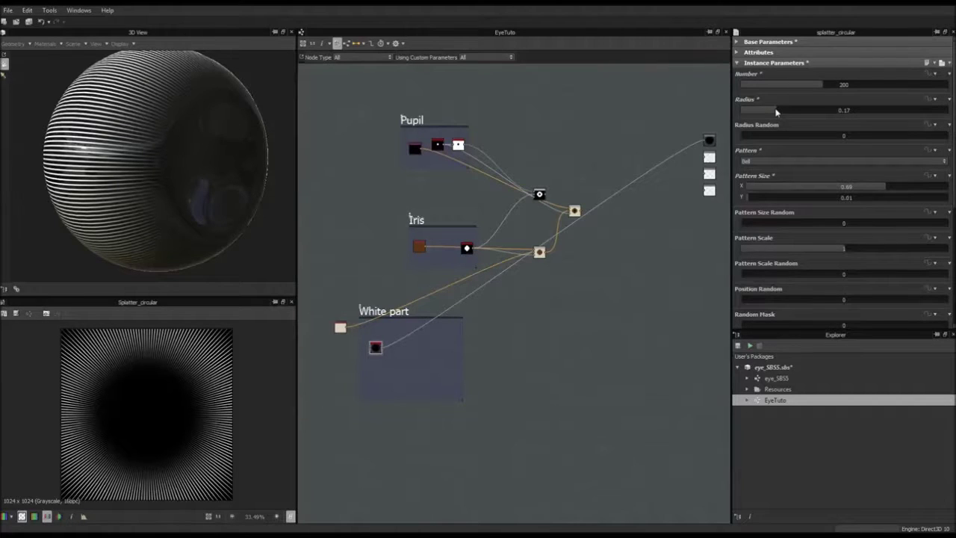
{"action": "scroll", "coordinate": [827, 261], "scroll_direction": "down", "scroll_amount": 3}
{"action": "scroll", "coordinate": [826, 262], "scroll_direction": "up", "scroll_amount": 3}
{"action": "scroll", "coordinate": [826, 261], "scroll_direction": "down", "scroll_amount": 5}
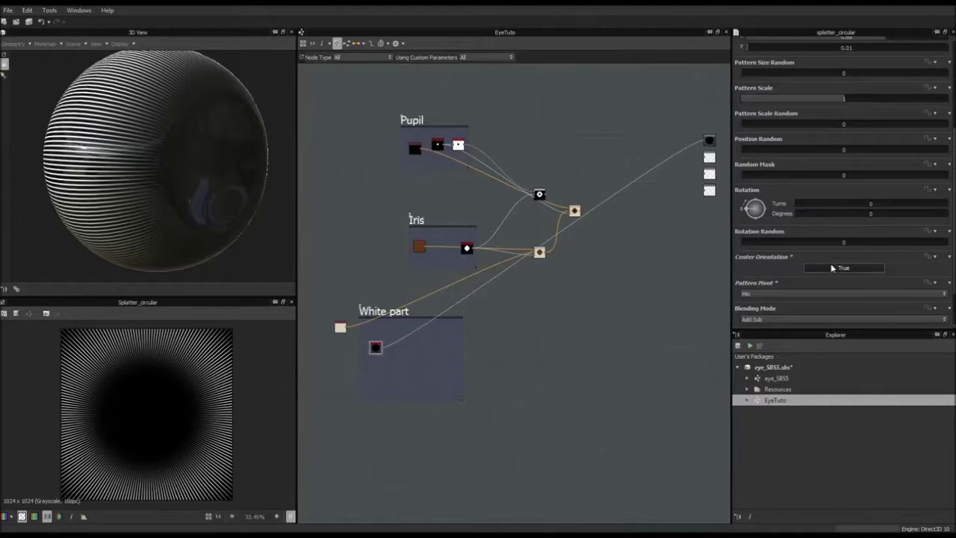
{"action": "scroll", "coordinate": [832, 265], "scroll_direction": "up", "scroll_amount": 5}
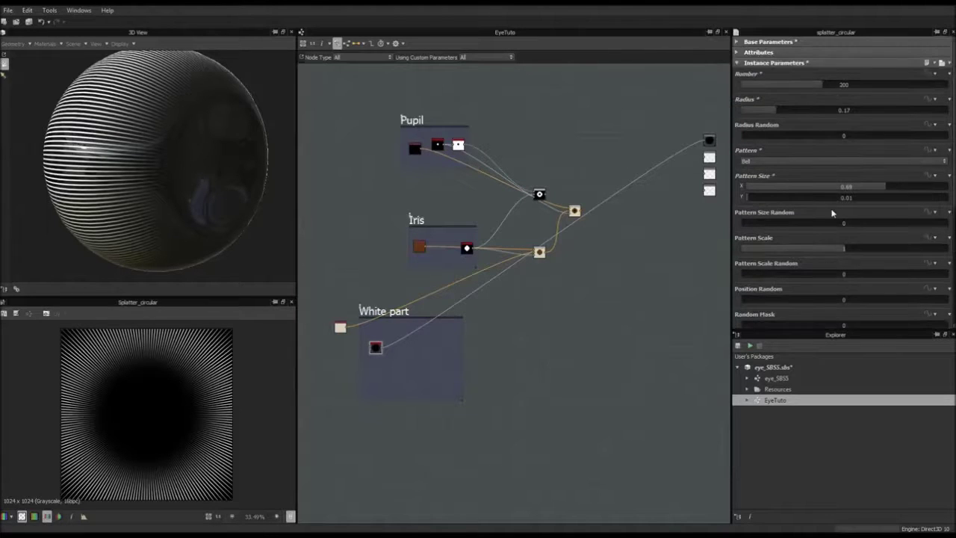
Change the pattern pivot to Center and set the splatter radius to about 0.56.
{"action": "scroll", "coordinate": [833, 213], "scroll_direction": "down", "scroll_amount": 5}
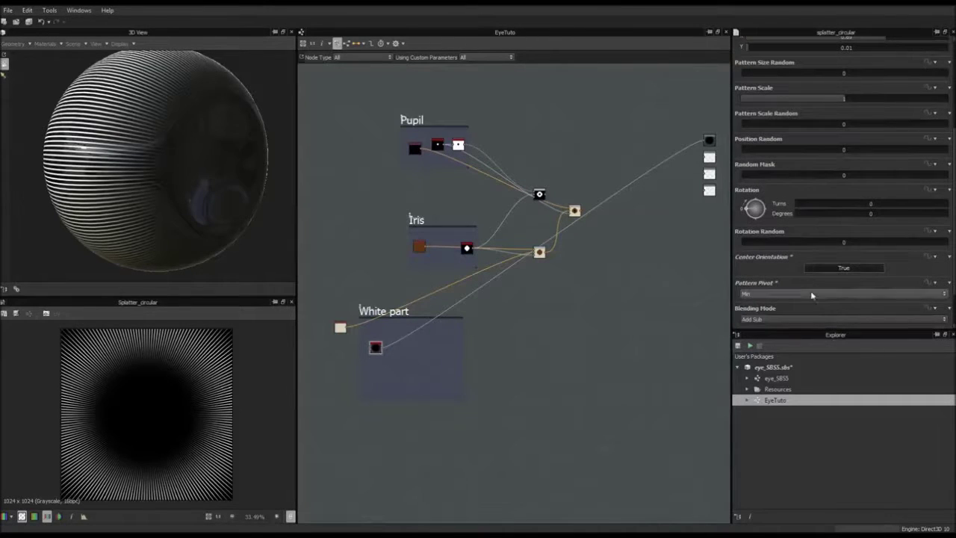
{"action": "left_click", "coordinate": [813, 296]}
{"action": "left_click", "coordinate": [801, 306]}
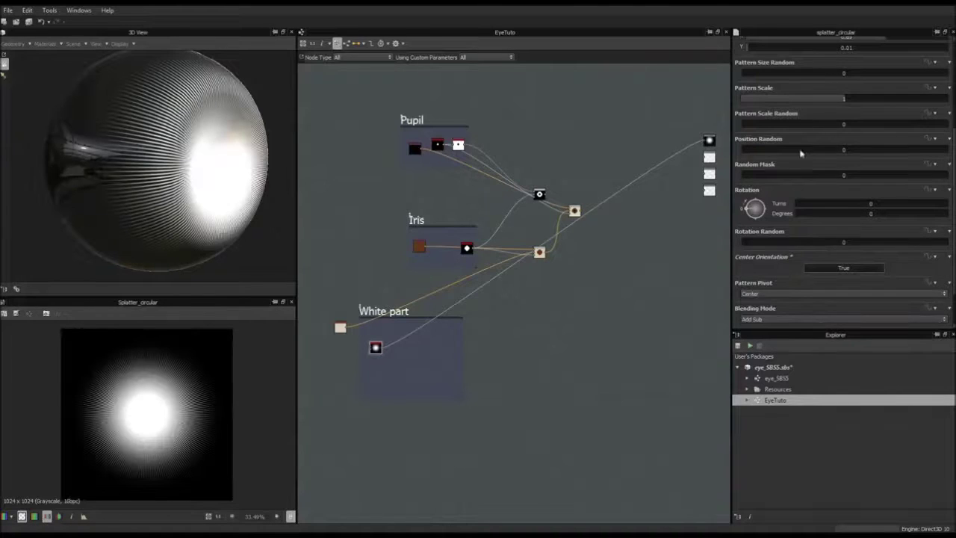
{"action": "scroll", "coordinate": [813, 113], "scroll_direction": "up", "scroll_amount": 5}
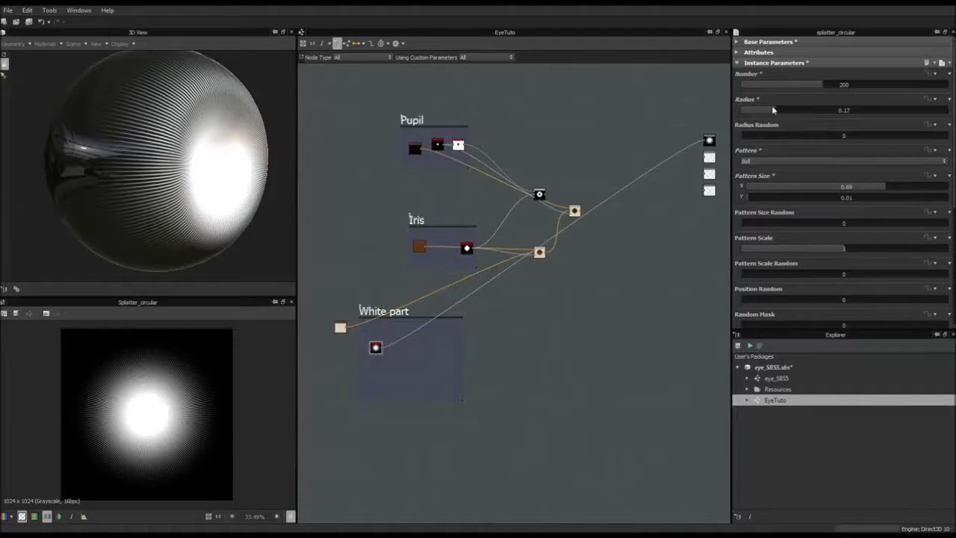
{"action": "left_click_drag", "start_coordinate": [774, 110], "coordinate": [855, 111]}
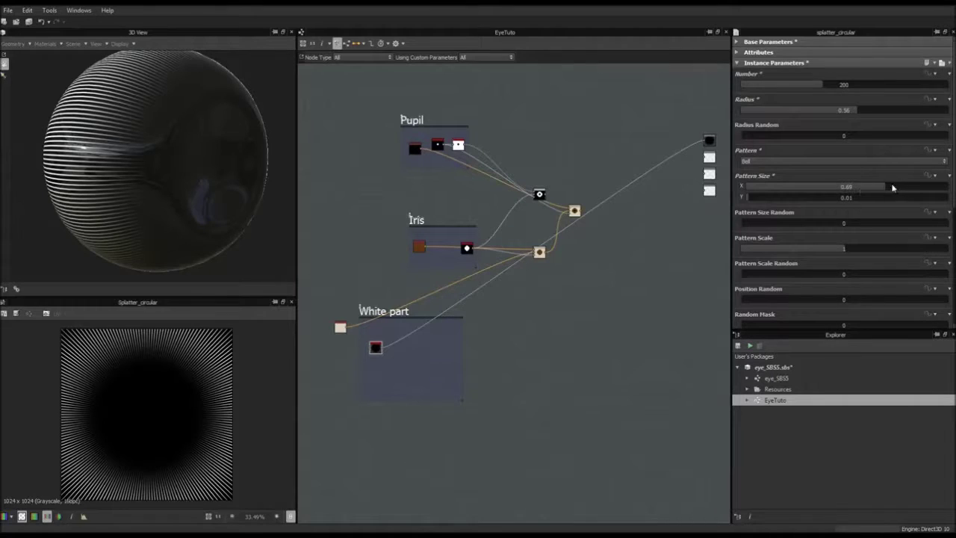
Set the Y value of the splatter's pattern size to 0.005.
{"action": "left_click", "coordinate": [847, 197]}
{"action": "type", "text": "0."}
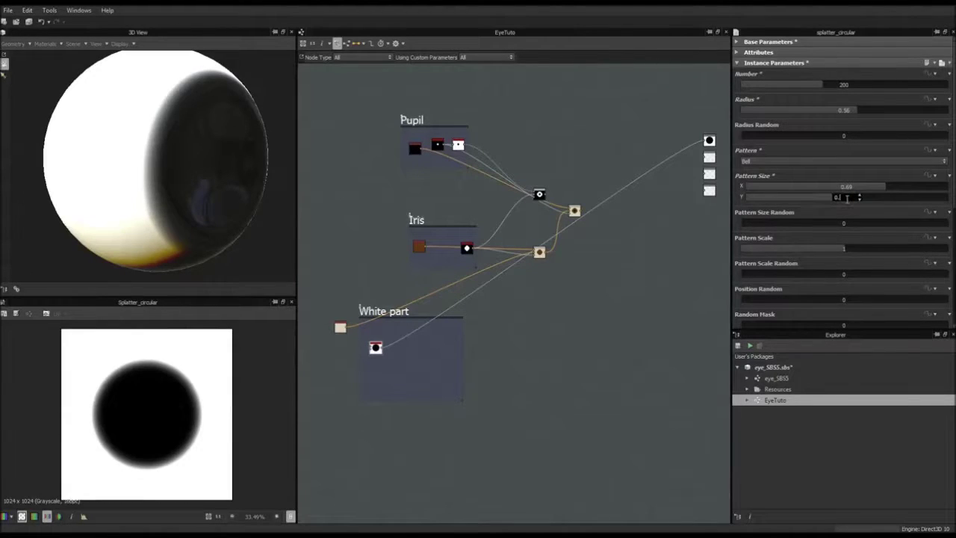
{"action": "type", "text": "005"}
{"action": "key", "text": "Return"}
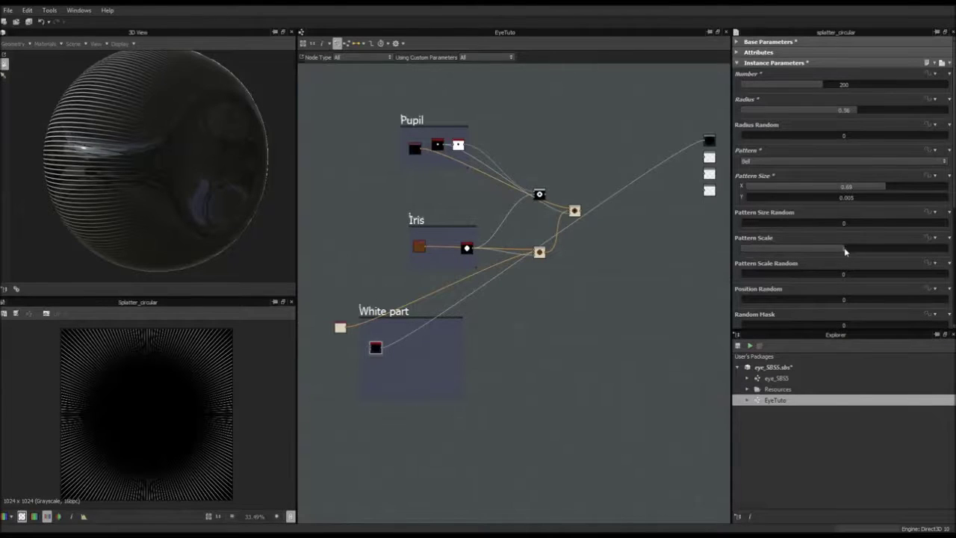
Set the splatter's pattern scale to 0.7.
{"action": "left_click_drag", "start_coordinate": [845, 252], "coordinate": [822, 252]}
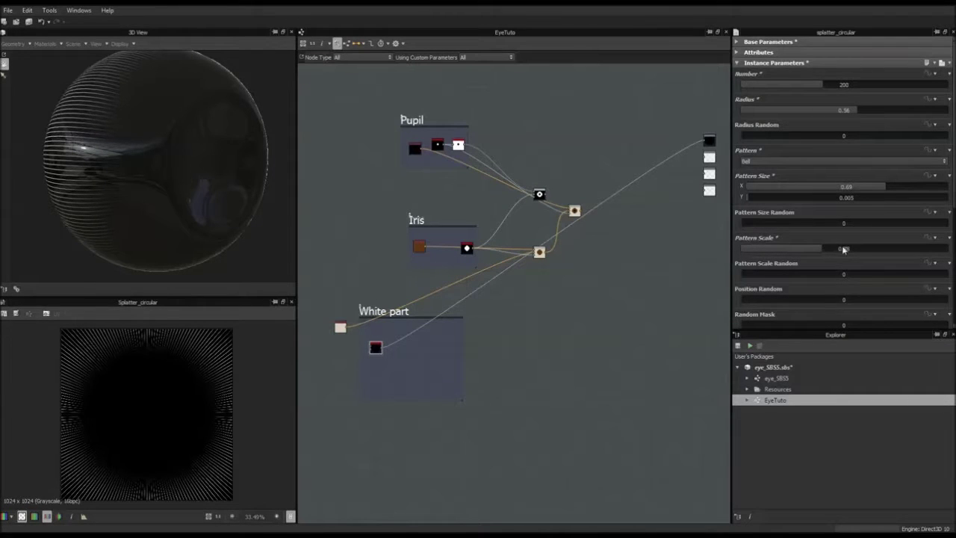
{"action": "double_click", "coordinate": [848, 253]}
{"action": "type", "text": "0.7"}
{"action": "key", "text": "Return"}
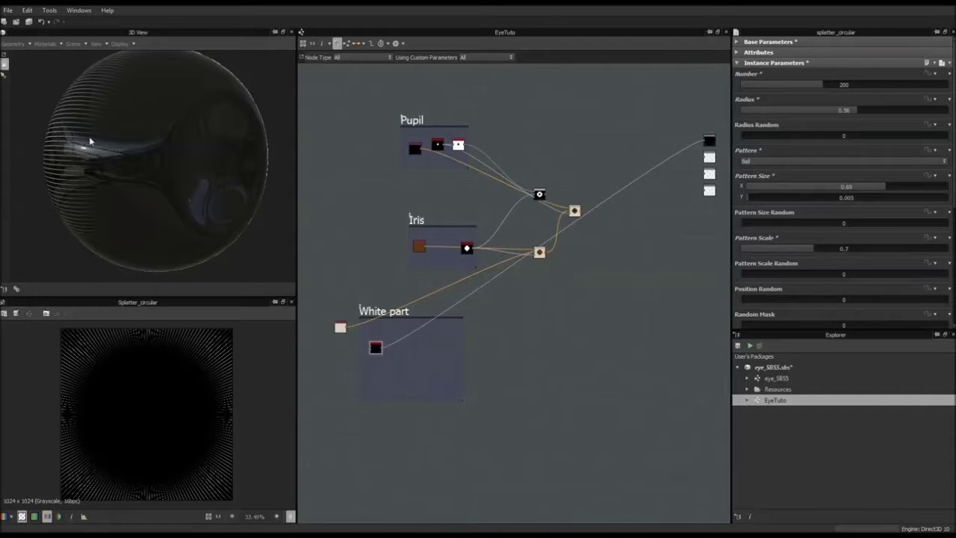
Set the splatter radius to about 0.45 and inspect the lines in the 2D preview and on the sphere.
{"action": "left_click_drag", "start_coordinate": [92, 143], "coordinate": [146, 155]}
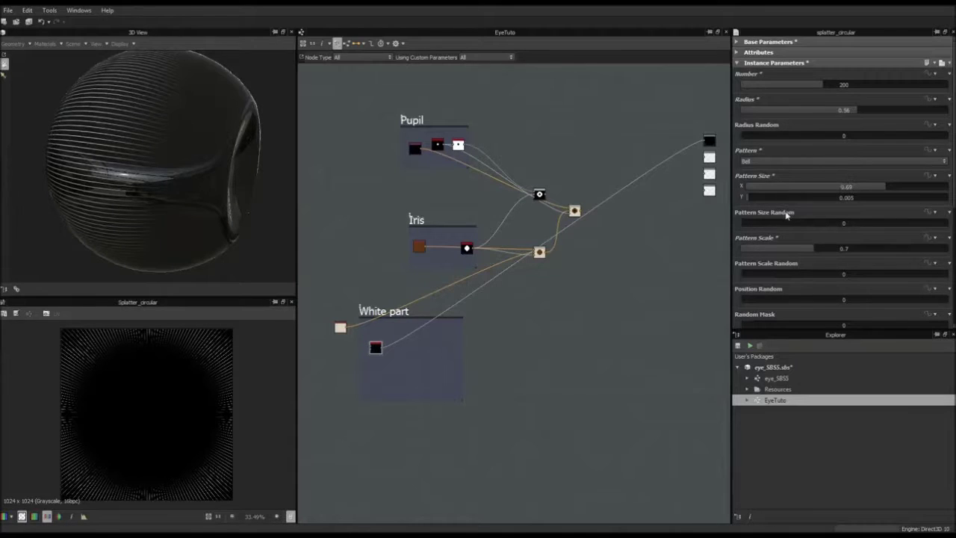
{"action": "left_click_drag", "start_coordinate": [849, 112], "coordinate": [835, 112]}
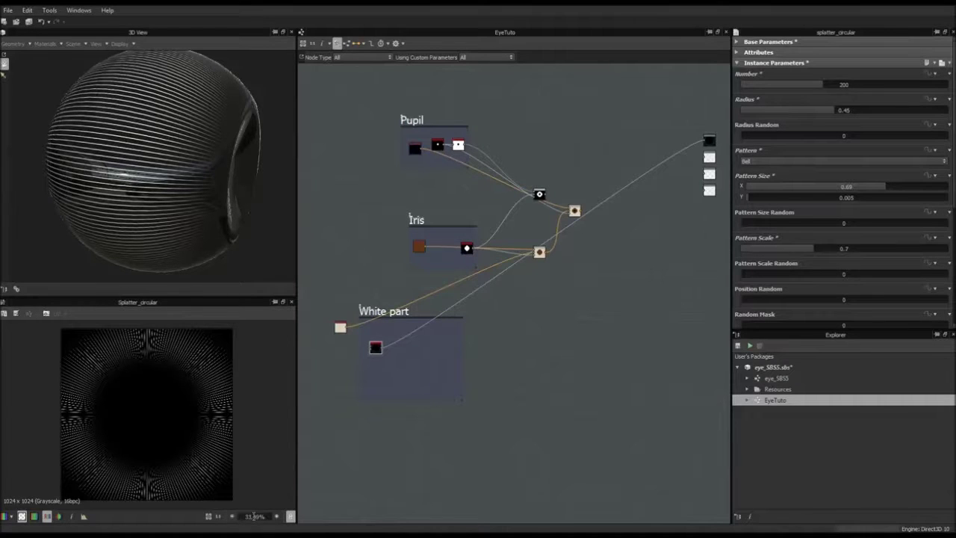
{"action": "left_click", "coordinate": [216, 517]}
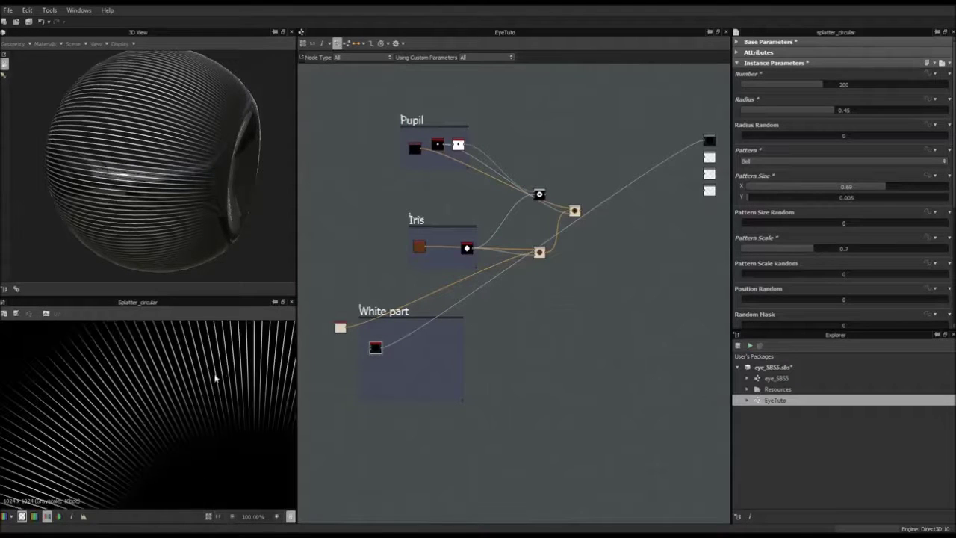
{"action": "middle_click_drag", "start_coordinate": [217, 378], "coordinate": [143, 428]}
{"action": "scroll", "coordinate": [142, 428], "scroll_direction": "down", "scroll_amount": 3}
{"action": "scroll", "coordinate": [142, 429], "scroll_direction": "up", "scroll_amount": 3}
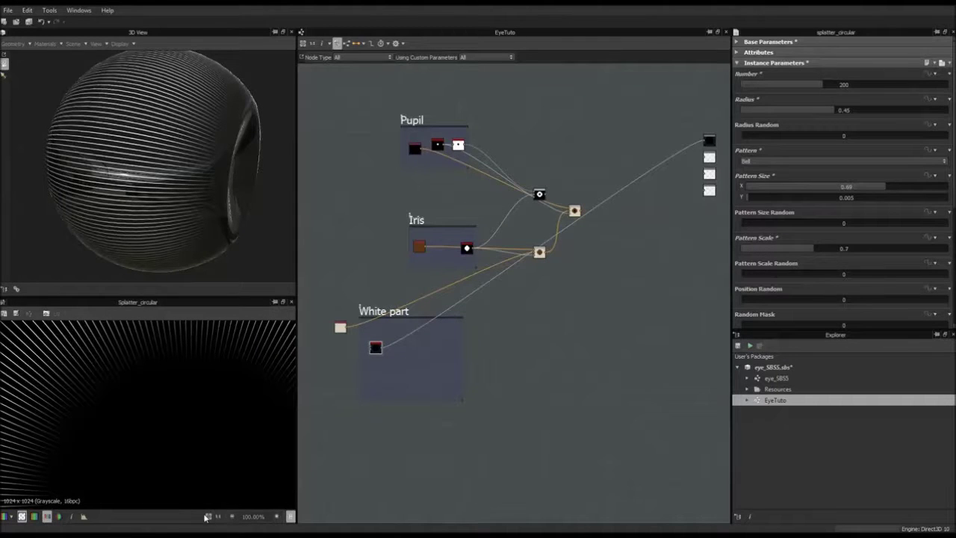
{"action": "left_click", "coordinate": [209, 516]}
{"action": "mouse_move", "coordinate": [219, 103]}
{"action": "left_mouse_down"}
{"action": "mouse_move", "coordinate": [143, 158]}
{"action": "mouse_move", "coordinate": [145, 109]}
{"action": "mouse_move", "coordinate": [203, 93]}
{"action": "mouse_move", "coordinate": [196, 97]}
{"action": "mouse_move", "coordinate": [224, 105]}
{"action": "left_mouse_up"}
Set the pattern scale random to 0.3 and examine the varied line lengths in the 2D preview.
{"action": "scroll", "coordinate": [750, 254], "scroll_direction": "down", "scroll_amount": 1}
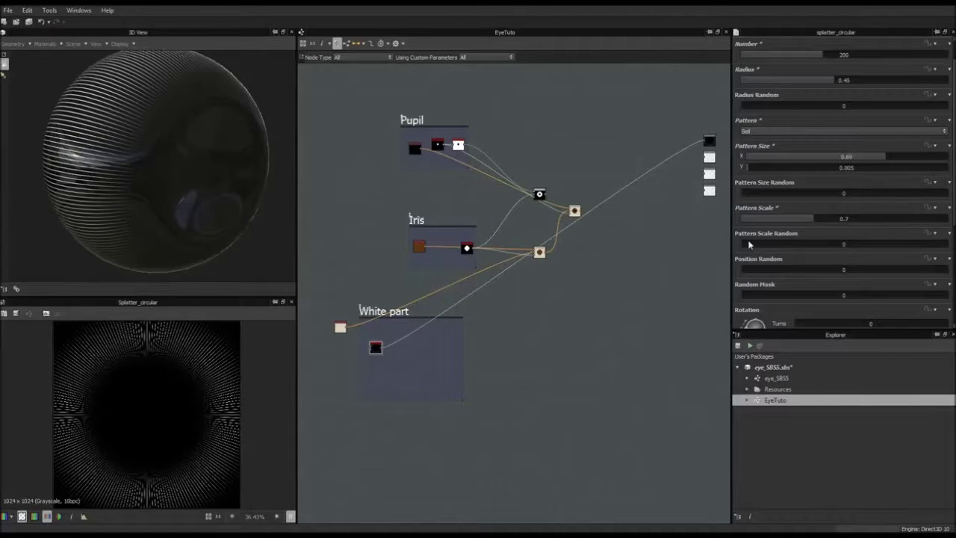
{"action": "left_click_drag", "start_coordinate": [750, 244], "coordinate": [765, 245]}
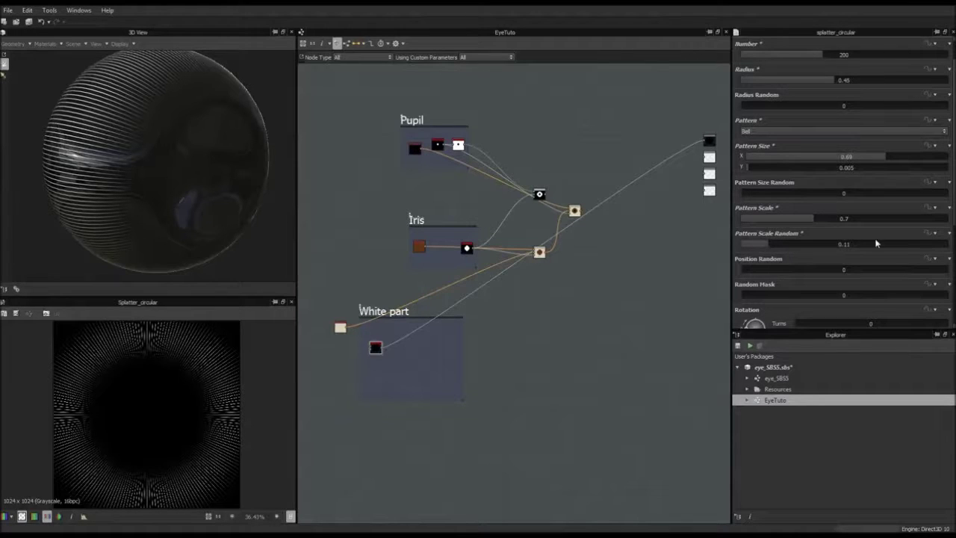
{"action": "double_click", "coordinate": [845, 245]}
{"action": "type", "text": "0.3"}
{"action": "key", "text": "Return"}
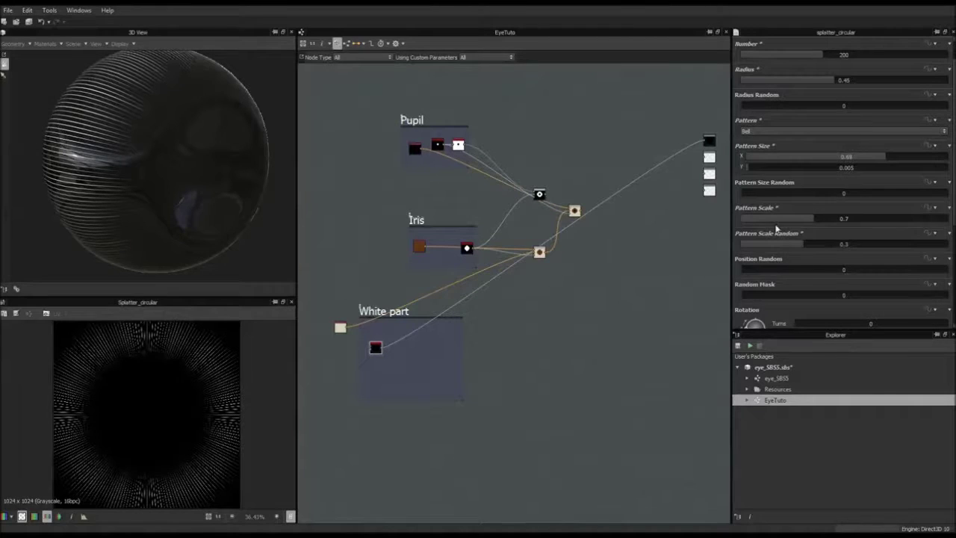
{"action": "scroll", "coordinate": [191, 385], "scroll_direction": "up", "scroll_amount": 3}
{"action": "middle_click_drag", "start_coordinate": [261, 362], "coordinate": [183, 400]}
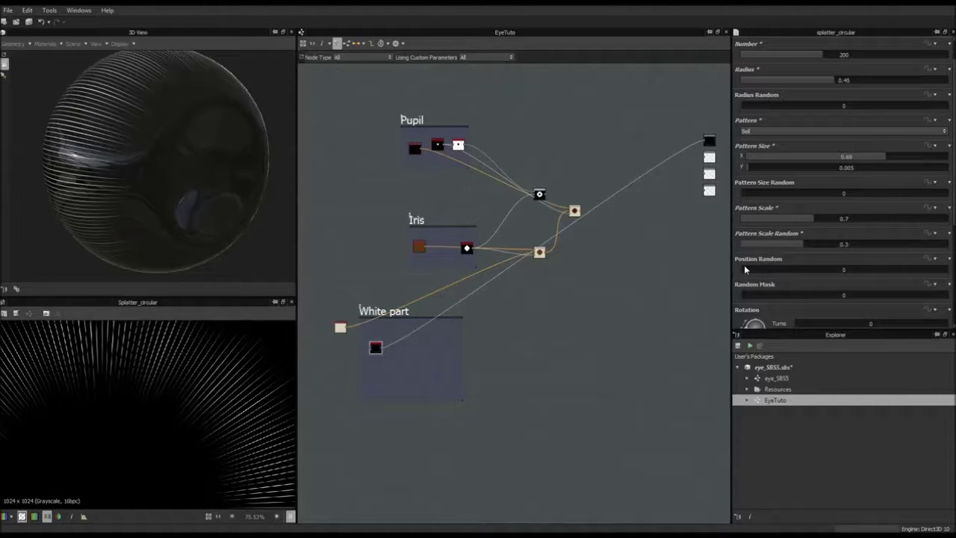
Set the position random to 1 and keep the random mask at 0.
{"action": "left_click_drag", "start_coordinate": [747, 269], "coordinate": [871, 272]}
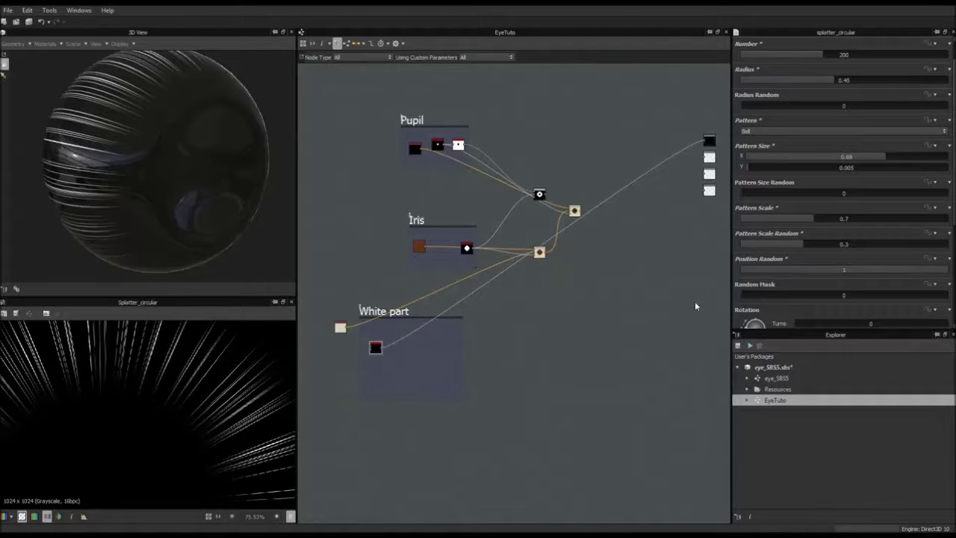
{"action": "mouse_move", "coordinate": [785, 298]}
{"action": "left_mouse_down"}
{"action": "mouse_move", "coordinate": [767, 297]}
{"action": "mouse_move", "coordinate": [909, 294]}
{"action": "mouse_move", "coordinate": [765, 296]}
{"action": "mouse_move", "coordinate": [940, 296]}
{"action": "mouse_move", "coordinate": [717, 293]}
{"action": "left_mouse_up"}
Set the pattern rotation to 1 degree and the rotation random to 1.
{"action": "scroll", "coordinate": [763, 293], "scroll_direction": "down", "scroll_amount": 3}
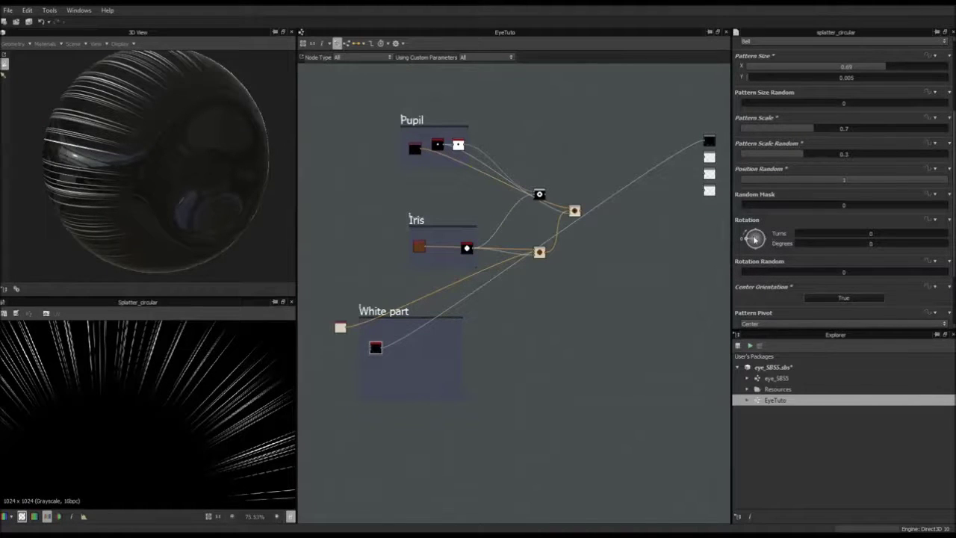
{"action": "left_click_drag", "start_coordinate": [755, 239], "coordinate": [669, 240]}
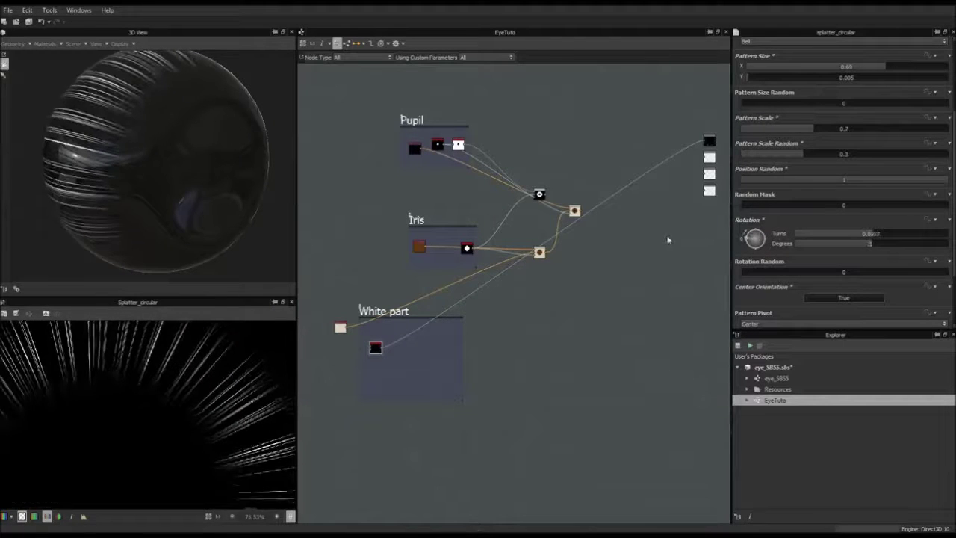
{"action": "scroll", "coordinate": [807, 266], "scroll_direction": "down", "scroll_amount": 2}
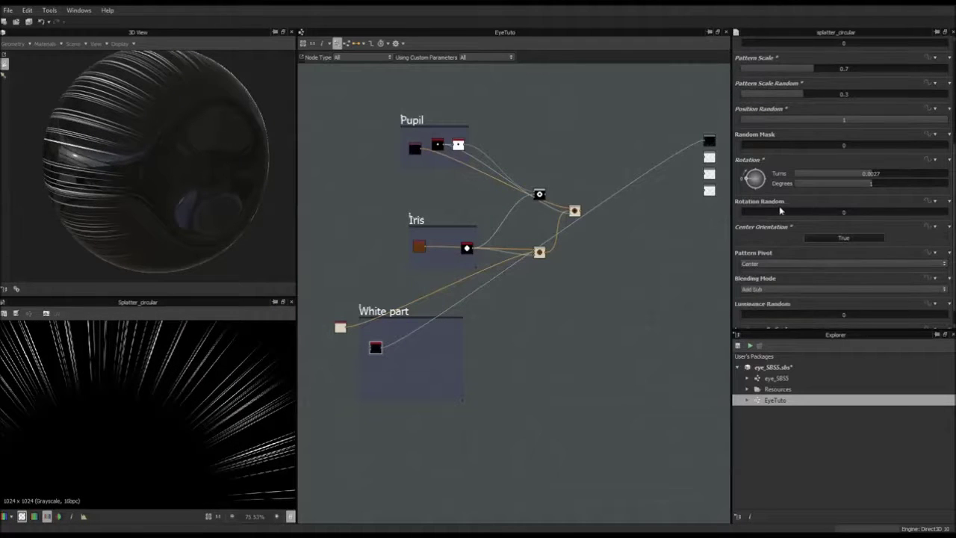
{"action": "left_click_drag", "start_coordinate": [748, 215], "coordinate": [947, 214]}
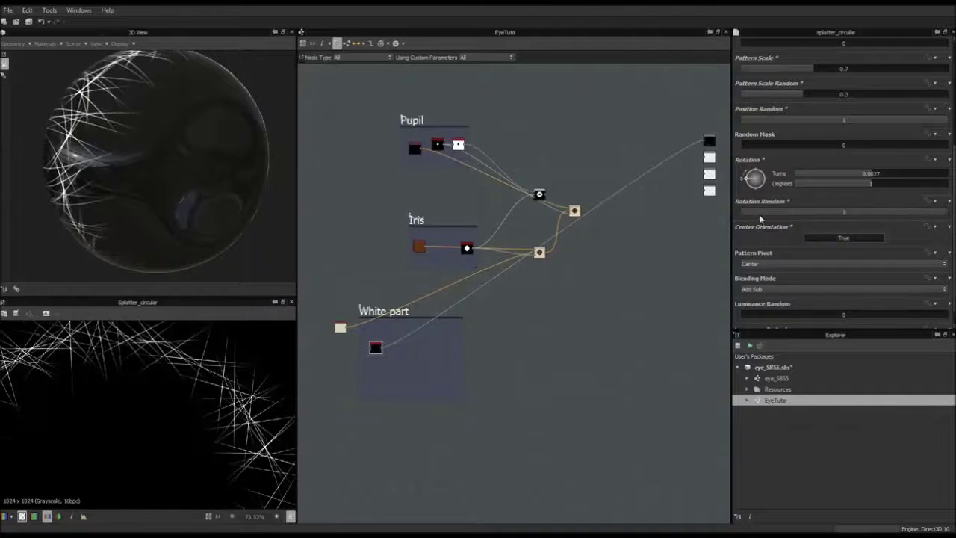
{"action": "scroll", "coordinate": [167, 204], "scroll_direction": "down", "scroll_amount": 3}
{"action": "mouse_move", "coordinate": [167, 205]}
{"action": "left_mouse_down"}
{"action": "mouse_move", "coordinate": [208, 199]}
{"action": "mouse_move", "coordinate": [150, 199]}
{"action": "mouse_move", "coordinate": [167, 243]}
{"action": "left_mouse_up"}
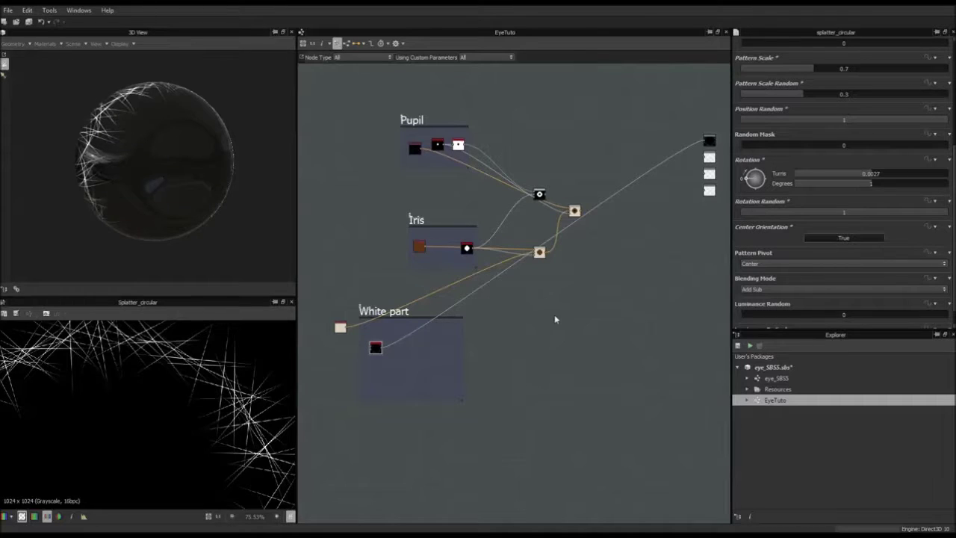
Set the circular splatter's pattern number to 800 and inspect the vein-like result on the sphere.
{"action": "scroll", "coordinate": [829, 82], "scroll_direction": "up", "scroll_amount": 5}
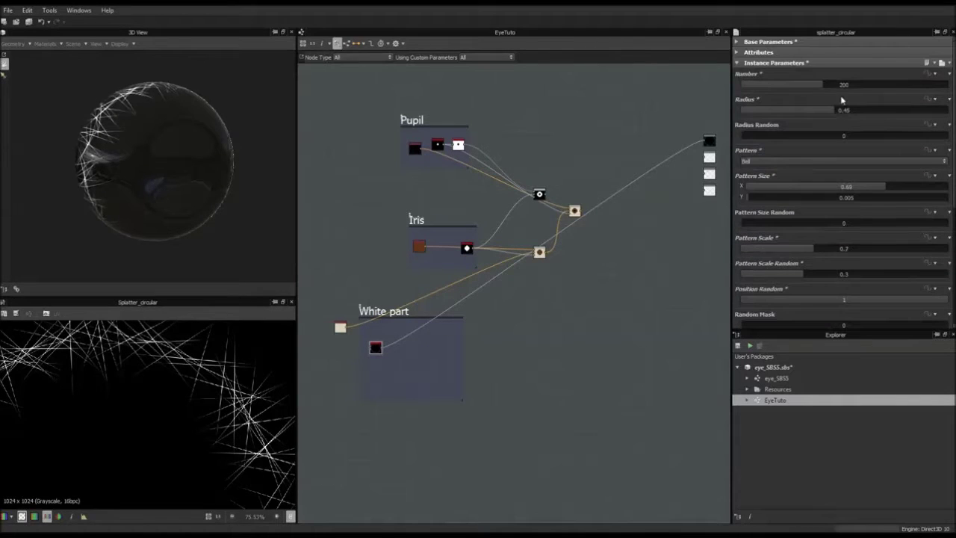
{"action": "double_click", "coordinate": [844, 85]}
{"action": "type", "text": "8"}
{"action": "key", "text": "Return"}
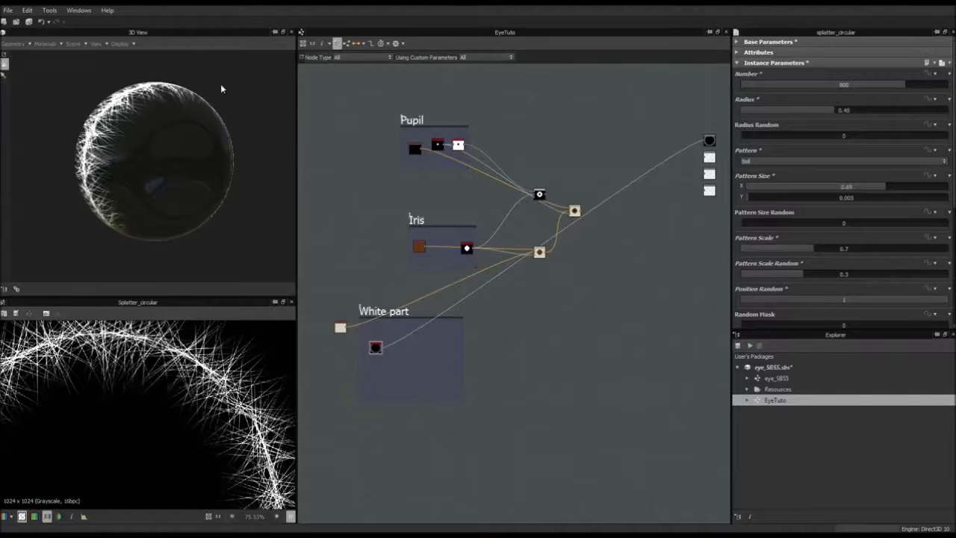
{"action": "left_click_drag", "start_coordinate": [126, 134], "coordinate": [184, 180]}
{"action": "scroll", "coordinate": [184, 180], "scroll_direction": "up", "scroll_amount": 3}
{"action": "scroll", "coordinate": [184, 180], "scroll_direction": "down", "scroll_amount": 3}
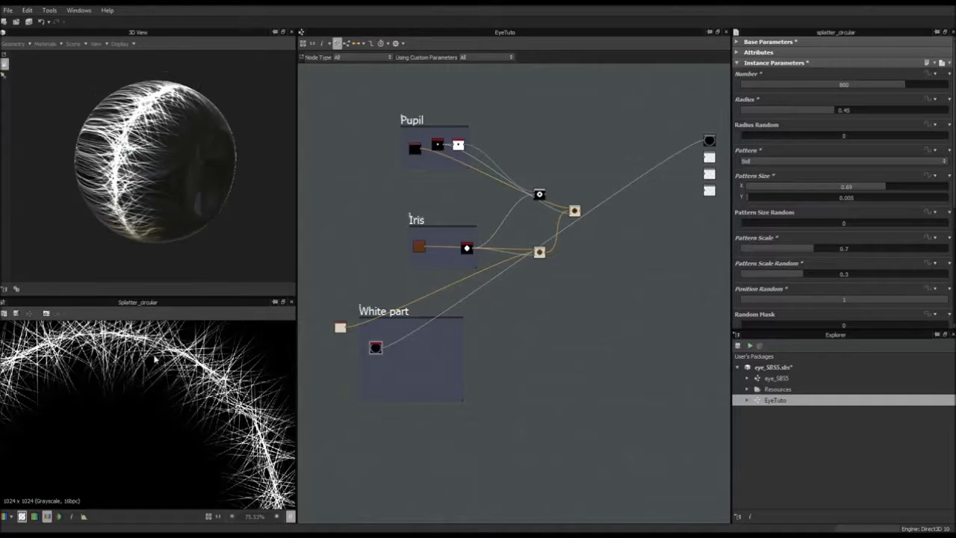
{"action": "scroll", "coordinate": [768, 232], "scroll_direction": "down", "scroll_amount": 2}
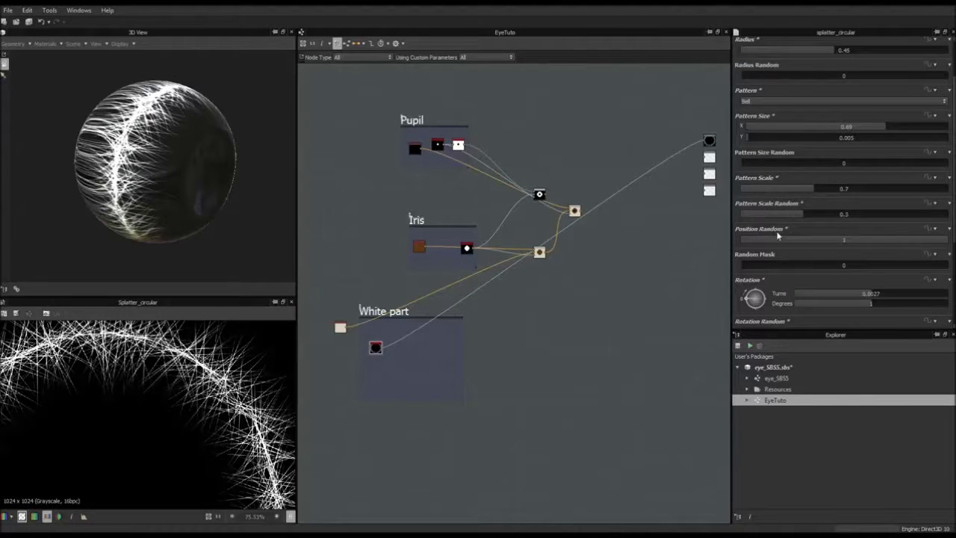
Compare the circular splatter with center orientation on and off, and leave center orientation set to False.
{"action": "scroll", "coordinate": [776, 236], "scroll_direction": "down", "scroll_amount": 1}
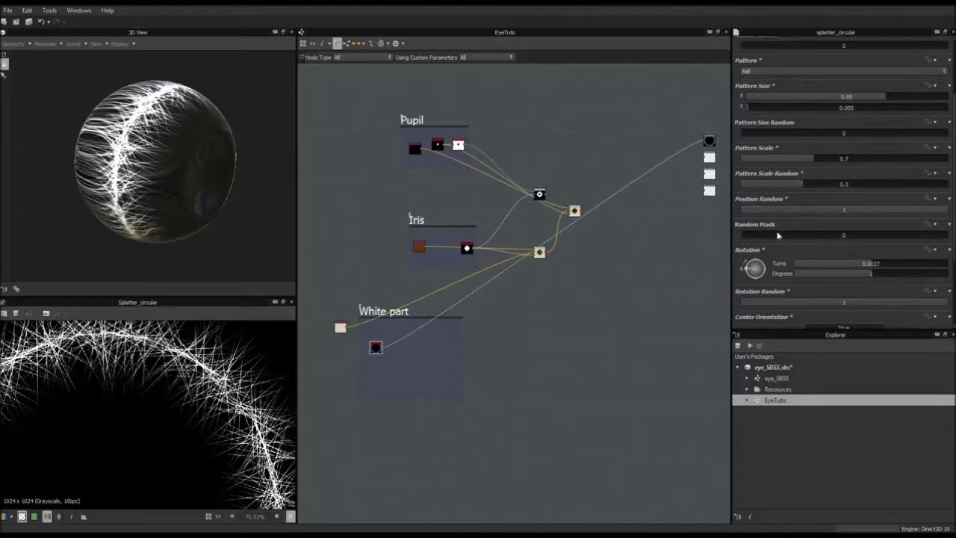
{"action": "scroll", "coordinate": [765, 236], "scroll_direction": "down", "scroll_amount": 2}
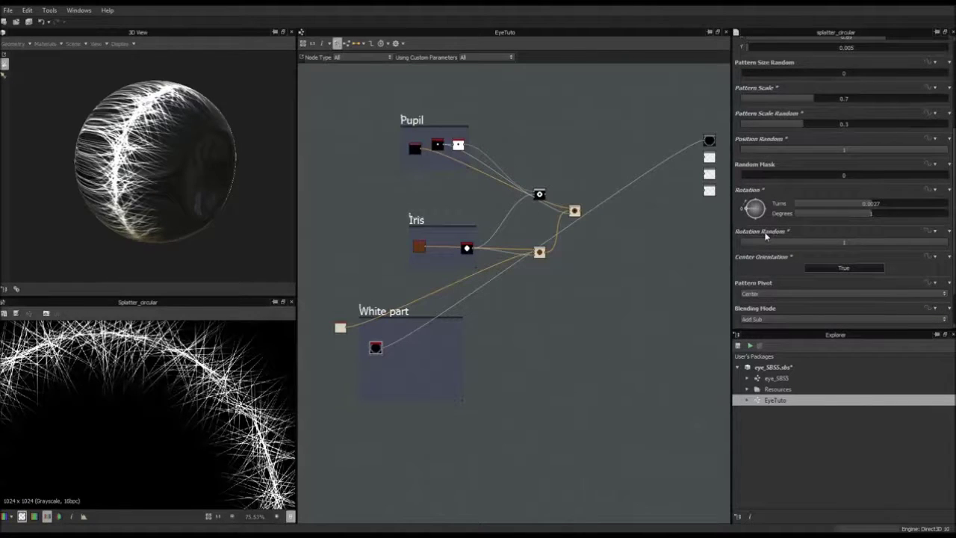
{"action": "scroll", "coordinate": [799, 243], "scroll_direction": "down", "scroll_amount": 1}
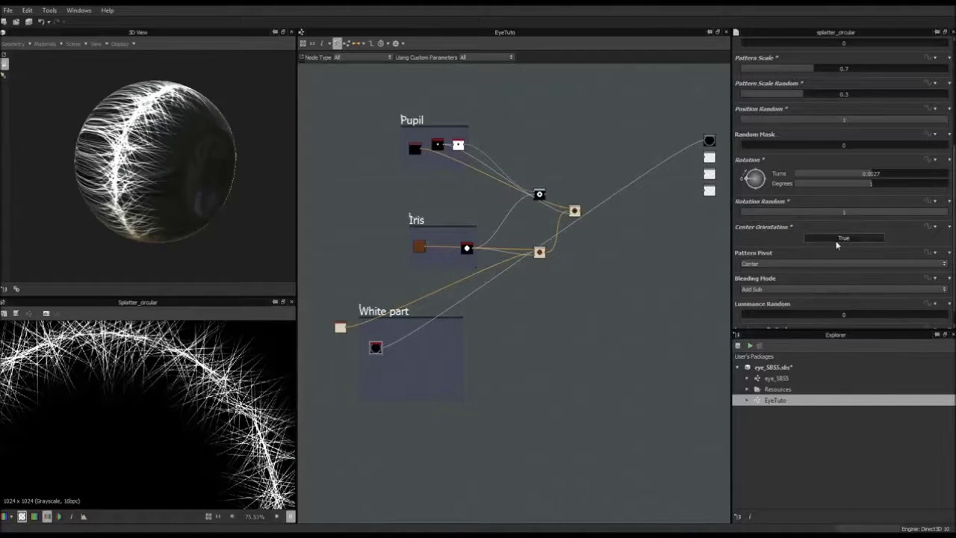
{"action": "left_click", "coordinate": [837, 238]}
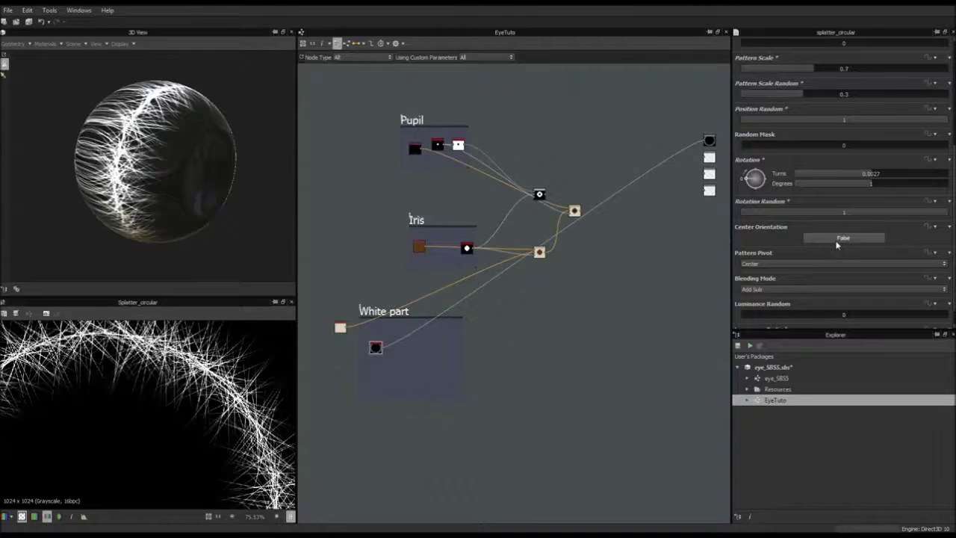
{"action": "left_click", "coordinate": [837, 237]}
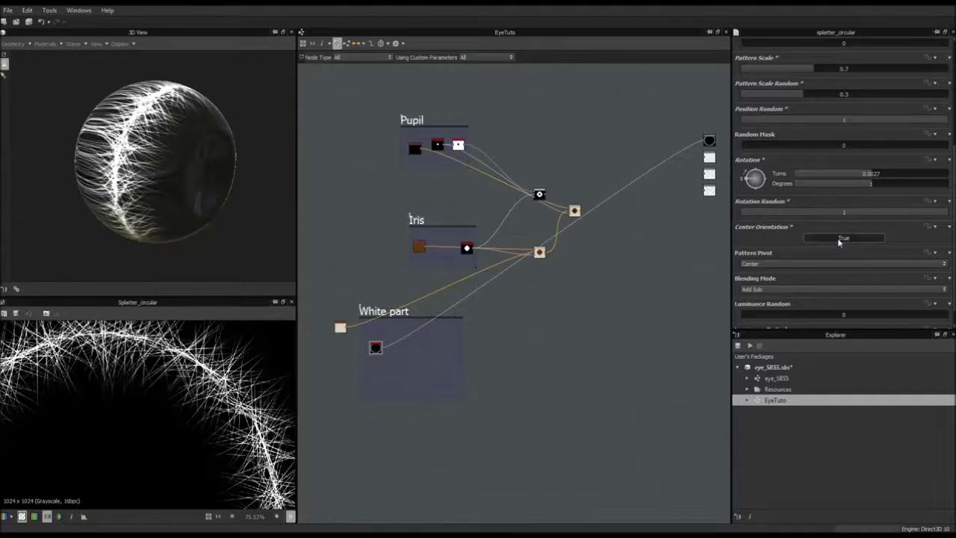
{"action": "left_click", "coordinate": [838, 239]}
{"action": "scroll", "coordinate": [788, 245], "scroll_direction": "down", "scroll_amount": 1}
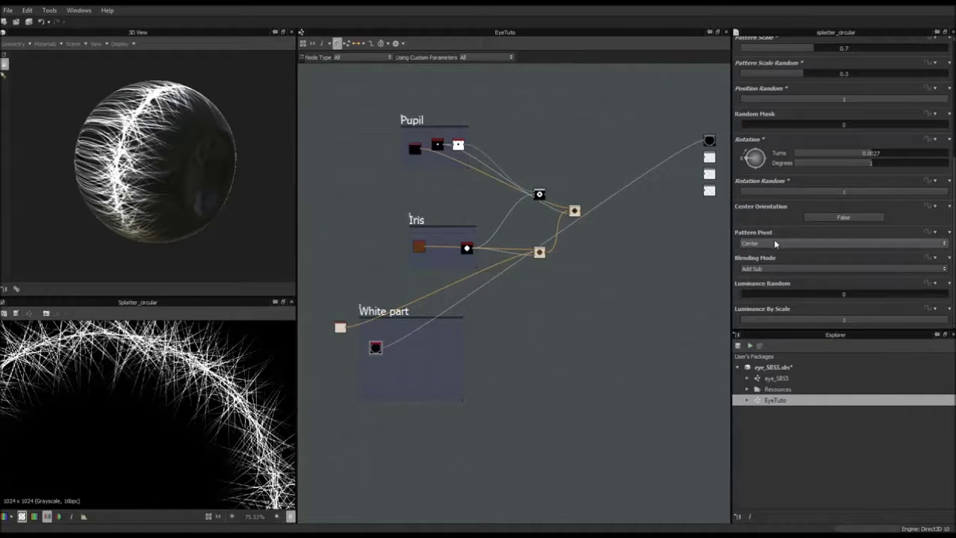
Compare the pattern pivot options Center, Min and Max on the circular splatter, and set the pivot to Max.
{"action": "left_click", "coordinate": [774, 240]}
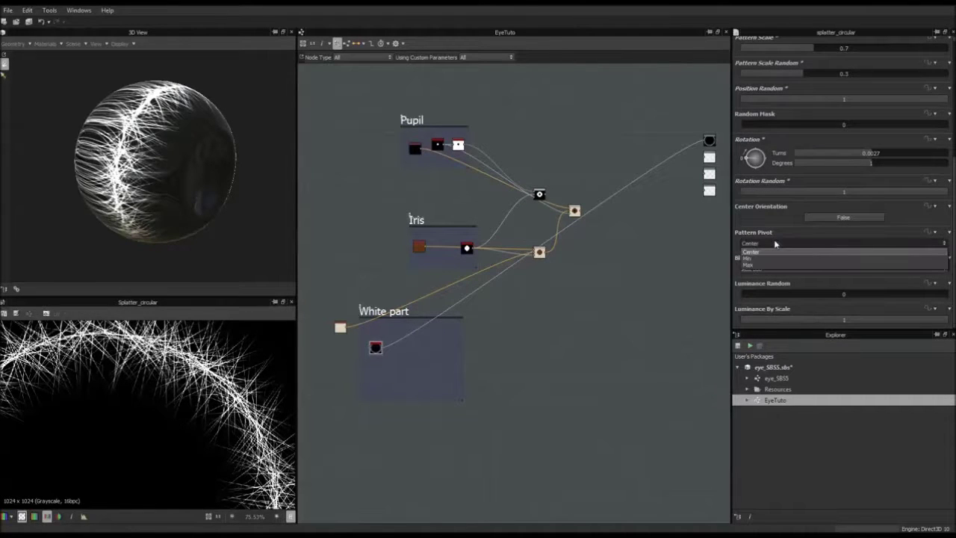
{"action": "left_click", "coordinate": [774, 239]}
{"action": "scroll", "coordinate": [774, 239], "scroll_direction": "down", "scroll_amount": 1}
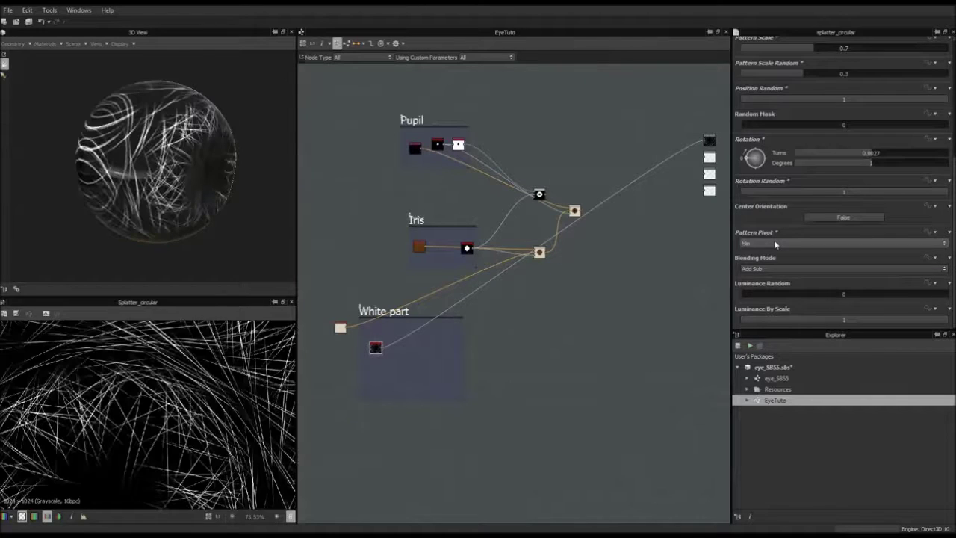
{"action": "scroll", "coordinate": [774, 244], "scroll_direction": "down", "scroll_amount": 1}
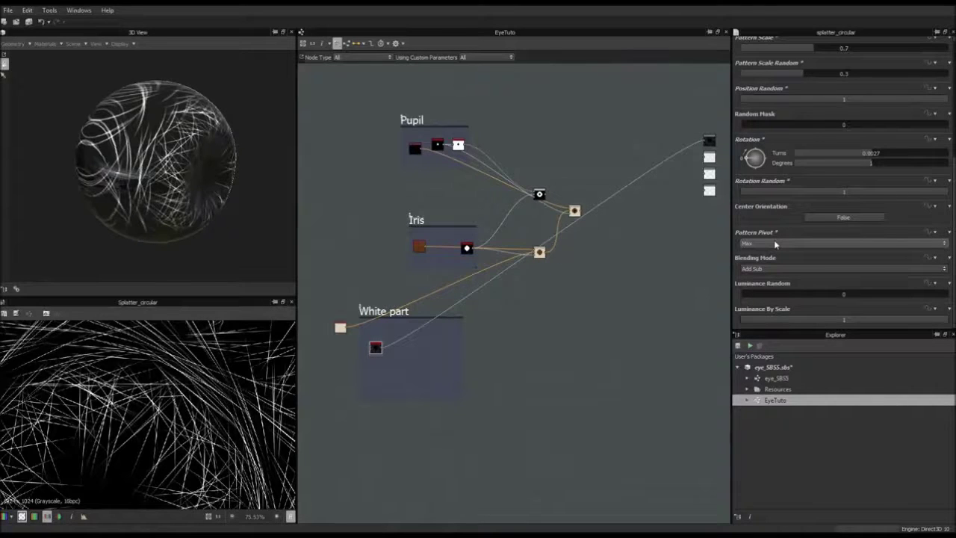
{"action": "scroll", "coordinate": [775, 243], "scroll_direction": "up", "scroll_amount": 2}
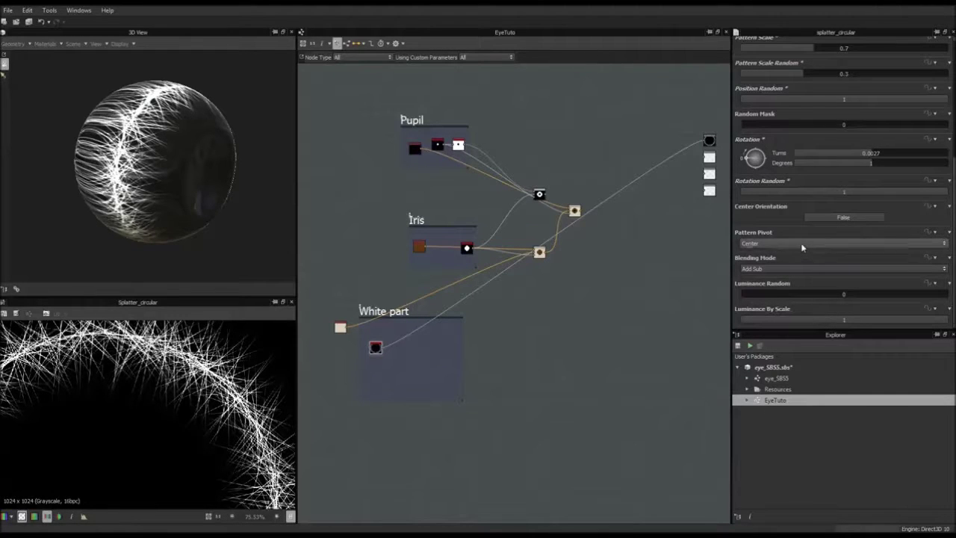
{"action": "left_click", "coordinate": [792, 244]}
{"action": "left_click", "coordinate": [788, 258]}
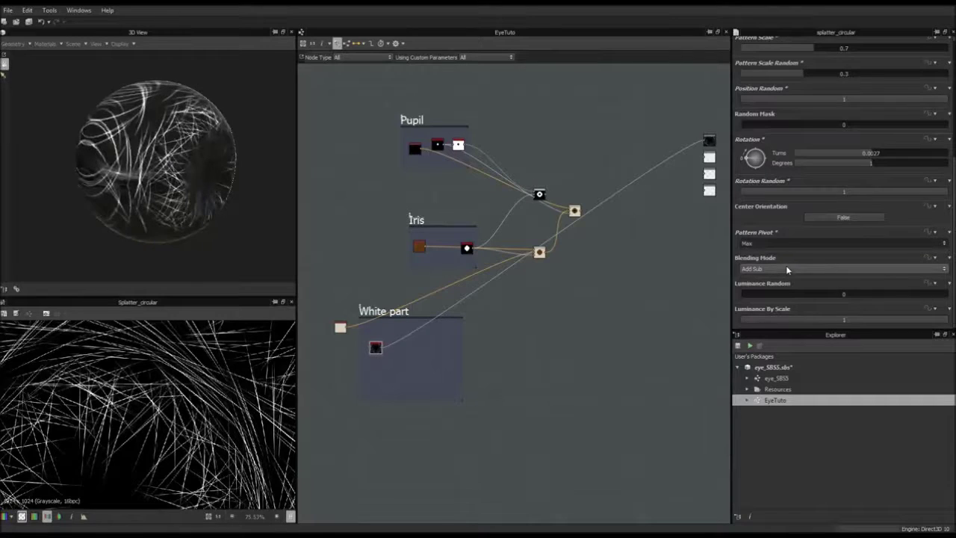
Set the circular splatter's radius to 0.58 and inspect the crossing streaks in the 2D preview.
{"action": "scroll", "coordinate": [816, 197], "scroll_direction": "up", "scroll_amount": 5}
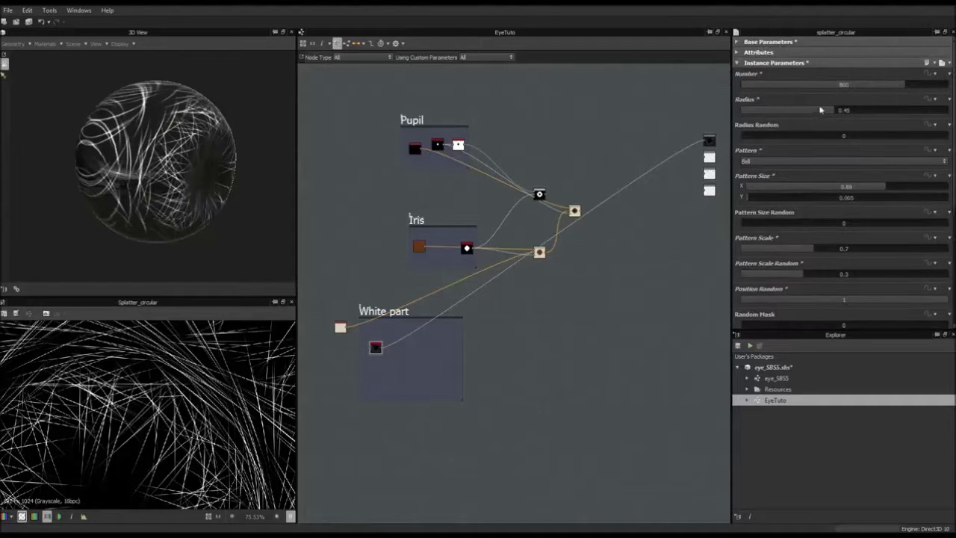
{"action": "left_click", "coordinate": [836, 111]}
{"action": "left_click_drag", "start_coordinate": [865, 109], "coordinate": [862, 110]}
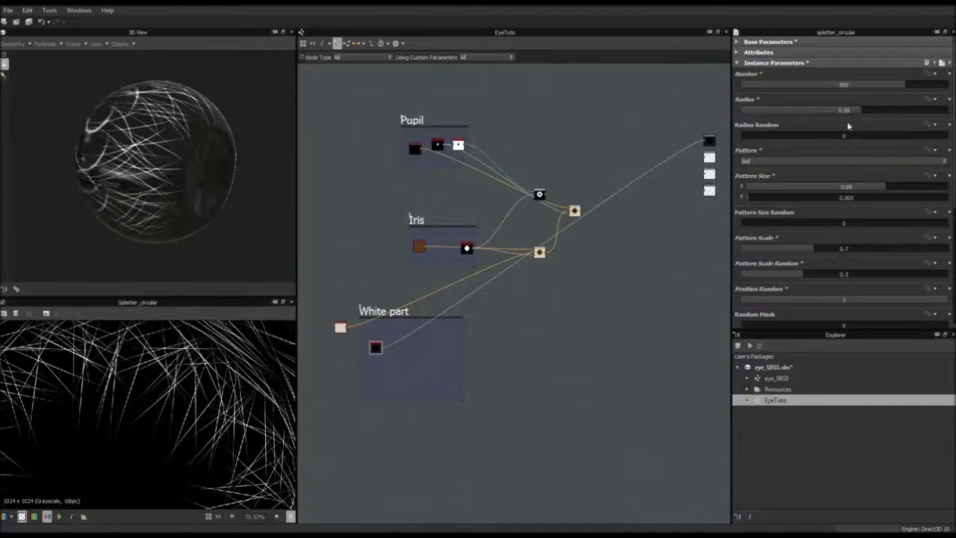
{"action": "left_click", "coordinate": [209, 516]}
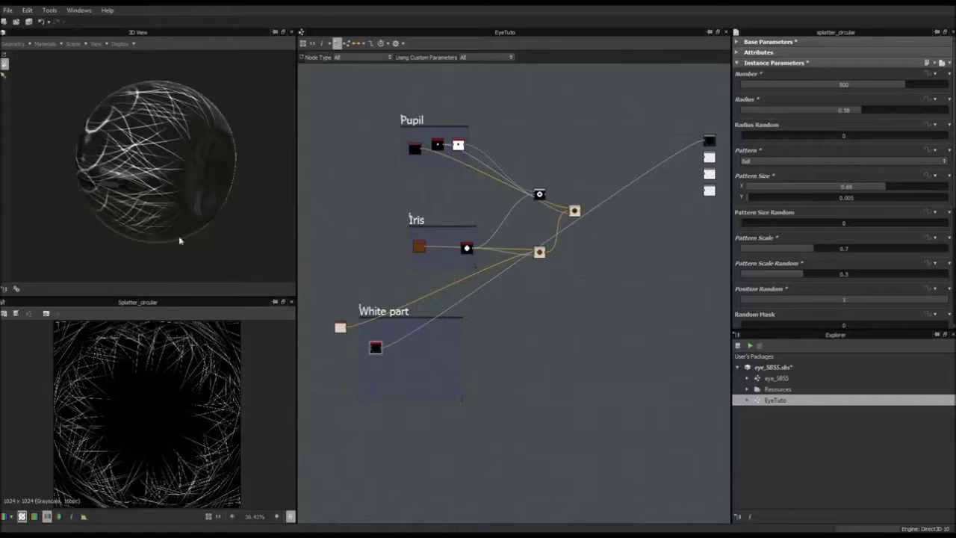
{"action": "scroll", "coordinate": [179, 336], "scroll_direction": "up", "scroll_amount": 4}
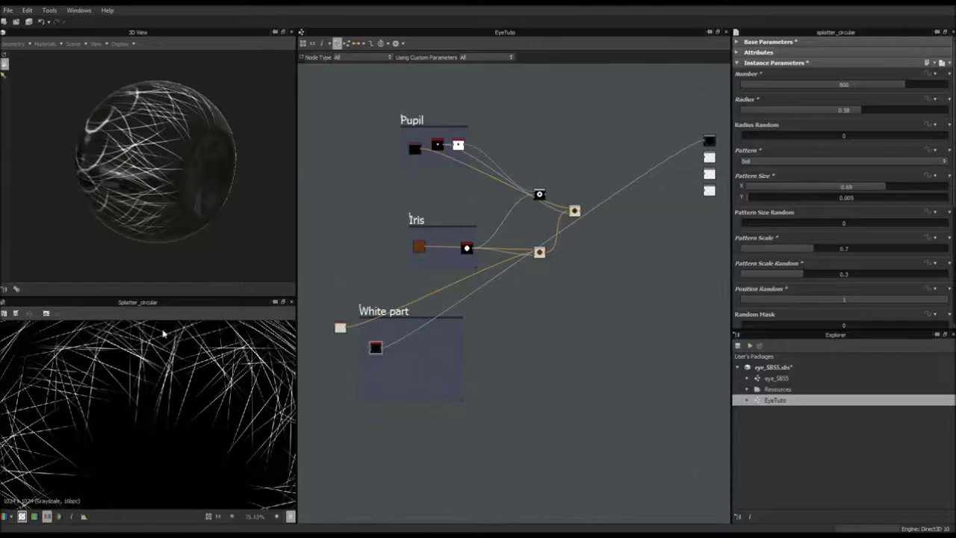
{"action": "scroll", "coordinate": [205, 370], "scroll_direction": "up", "scroll_amount": 3}
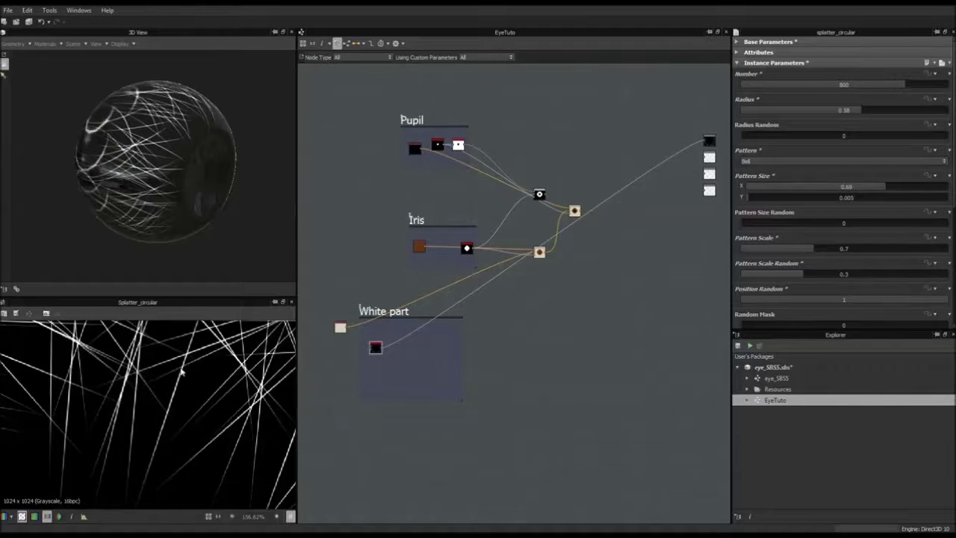
{"action": "scroll", "coordinate": [153, 456], "scroll_direction": "down", "scroll_amount": 3}
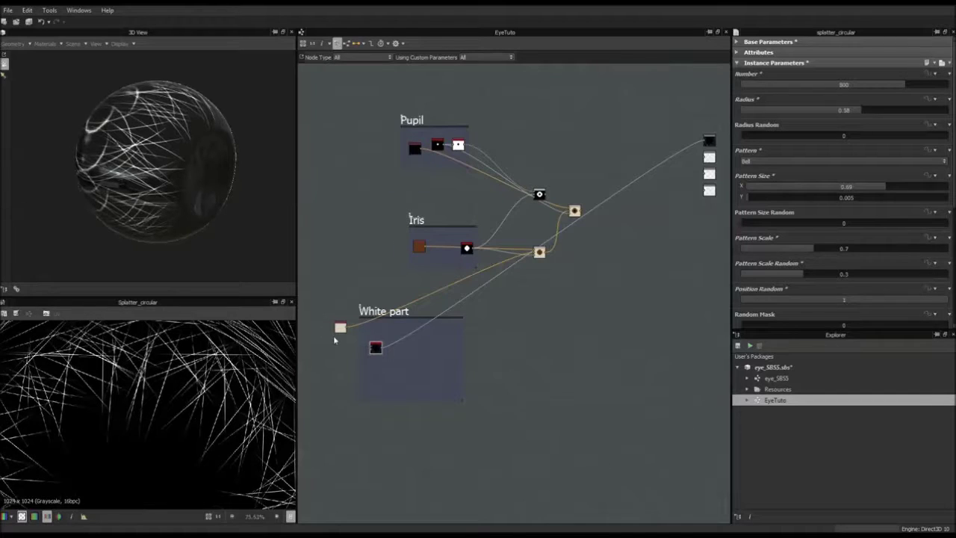
{"action": "scroll", "coordinate": [333, 335], "scroll_direction": "up", "scroll_amount": 6}
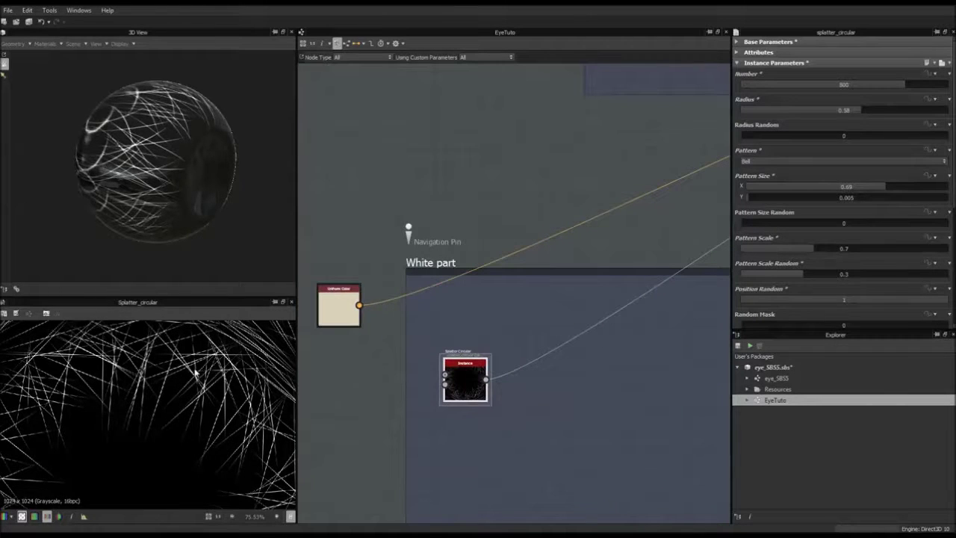
{"action": "scroll", "coordinate": [198, 369], "scroll_direction": "up", "scroll_amount": 2}
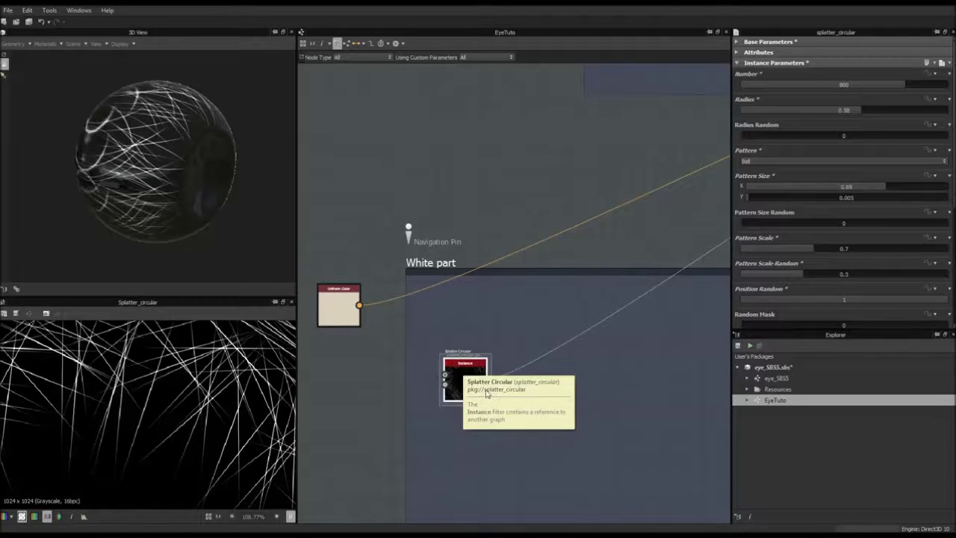
Insert a Warp node on the output of the Splatter Circular node in the White part frame.
{"action": "scroll", "coordinate": [549, 392], "scroll_direction": "up", "scroll_amount": 4}
{"action": "middle_click_drag", "start_coordinate": [549, 388], "coordinate": [625, 356]}
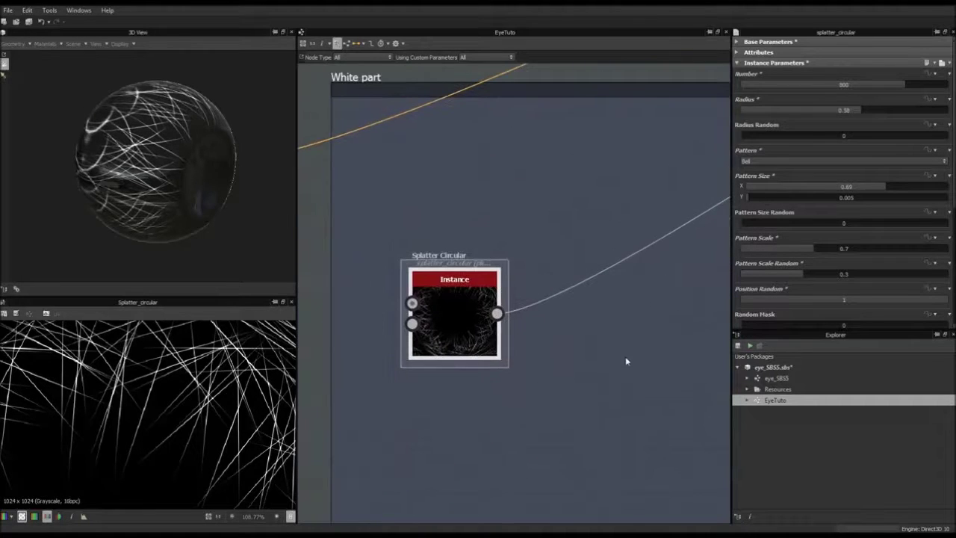
{"action": "key", "text": "space"}
{"action": "type", "text": "warp"}
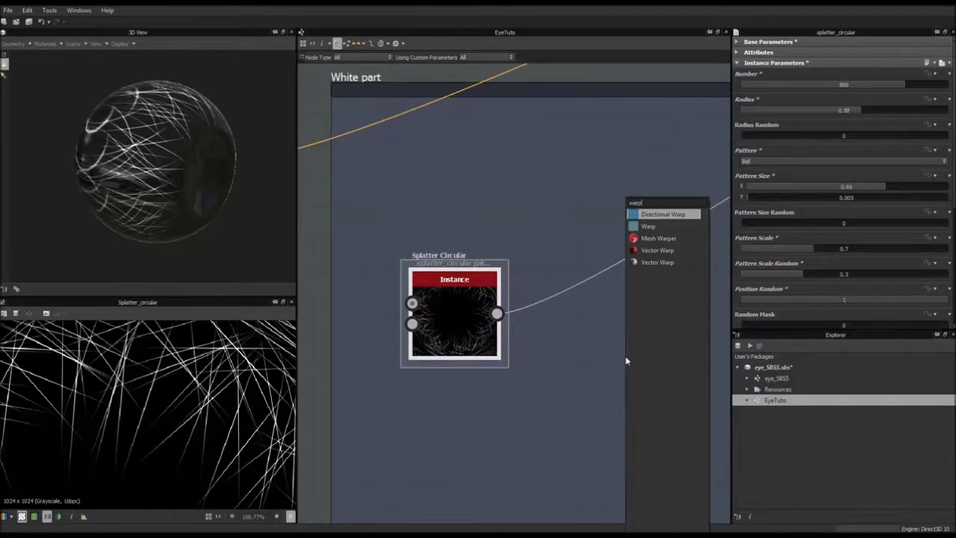
{"action": "key", "text": "Down"}
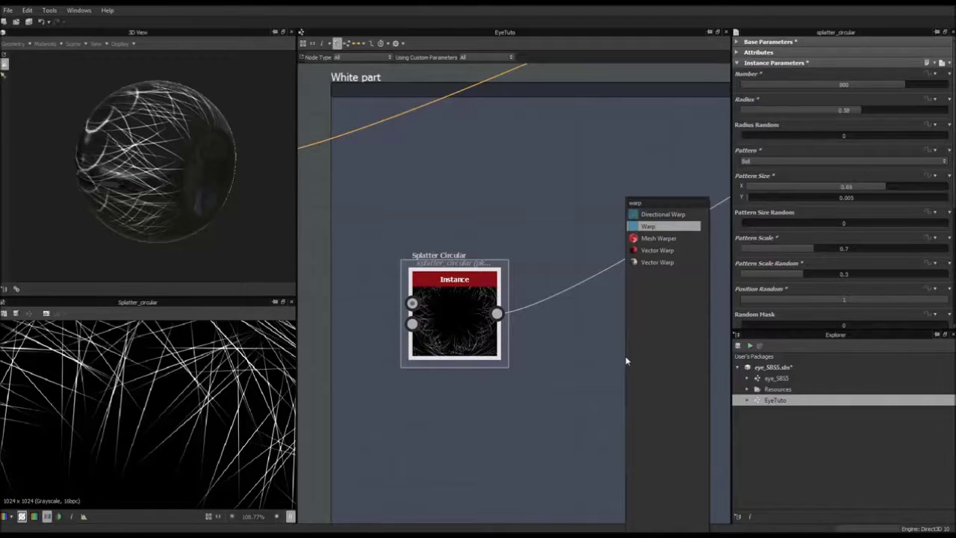
{"action": "key", "text": "Return"}
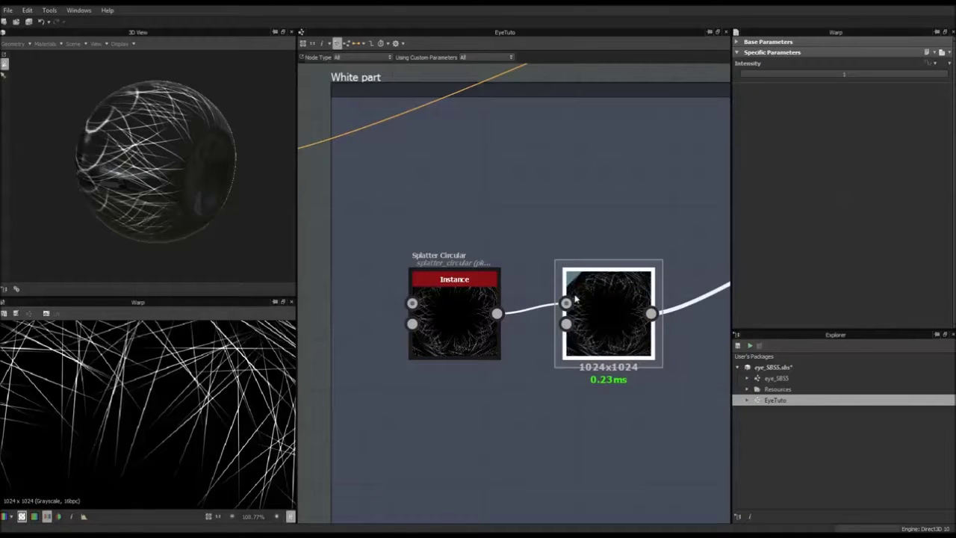
Add a Perlin Noise Zoom node below Splatter Circular and connect its output to the Warp node's second input.
{"action": "key", "text": "space"}
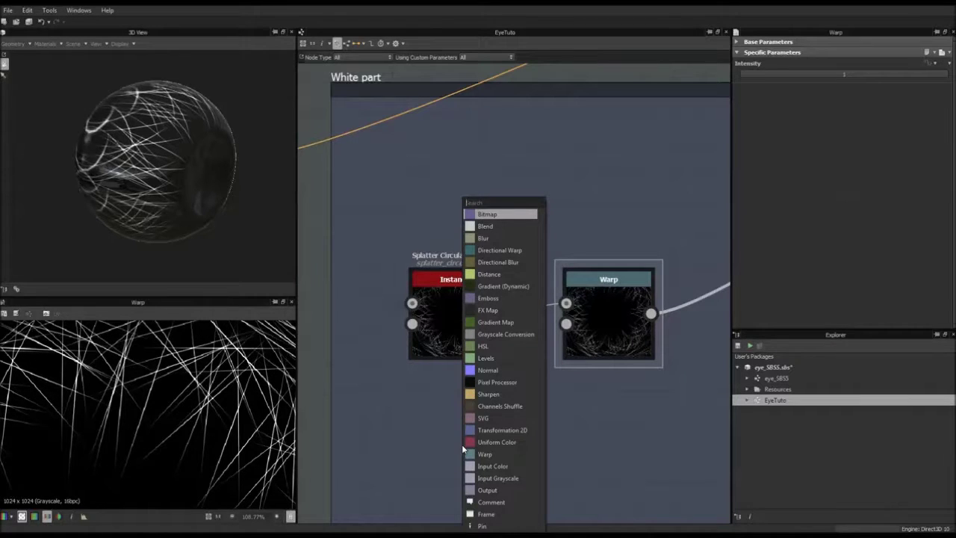
{"action": "type", "text": "per"}
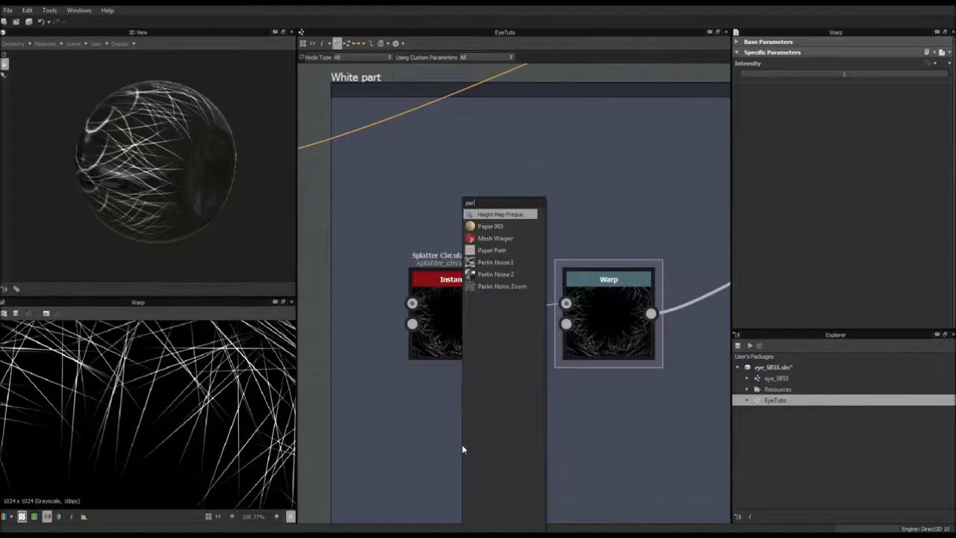
{"action": "type", "text": "lin"}
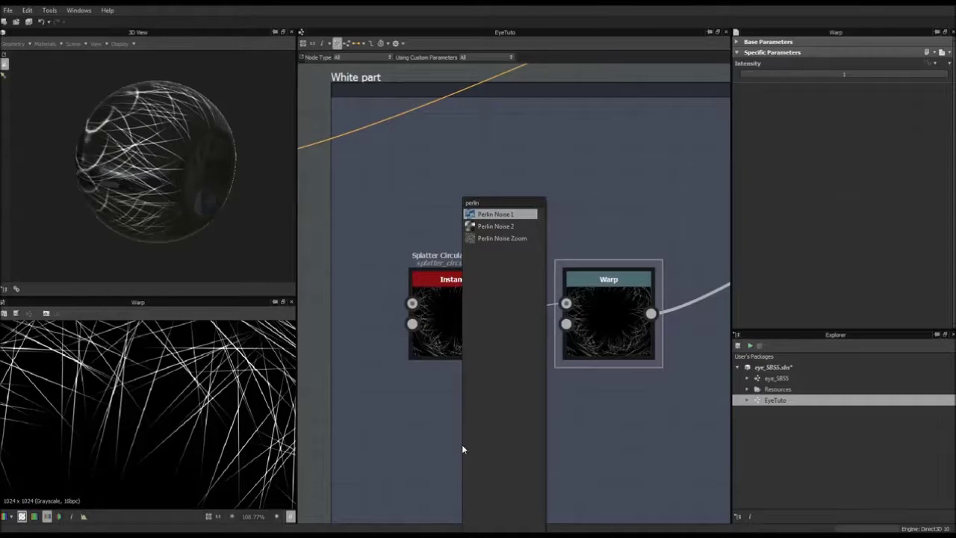
{"action": "left_click", "coordinate": [502, 237]}
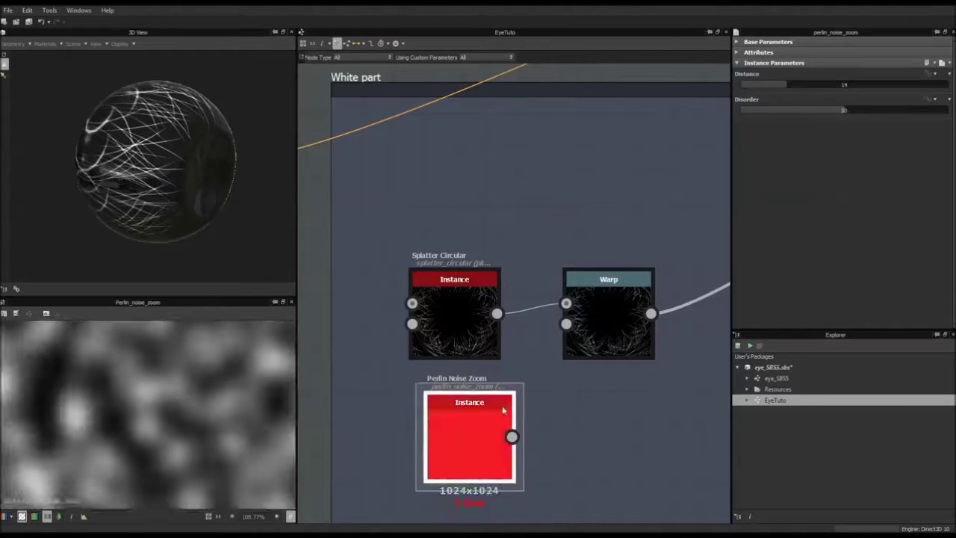
{"action": "left_click_drag", "start_coordinate": [512, 437], "coordinate": [565, 334]}
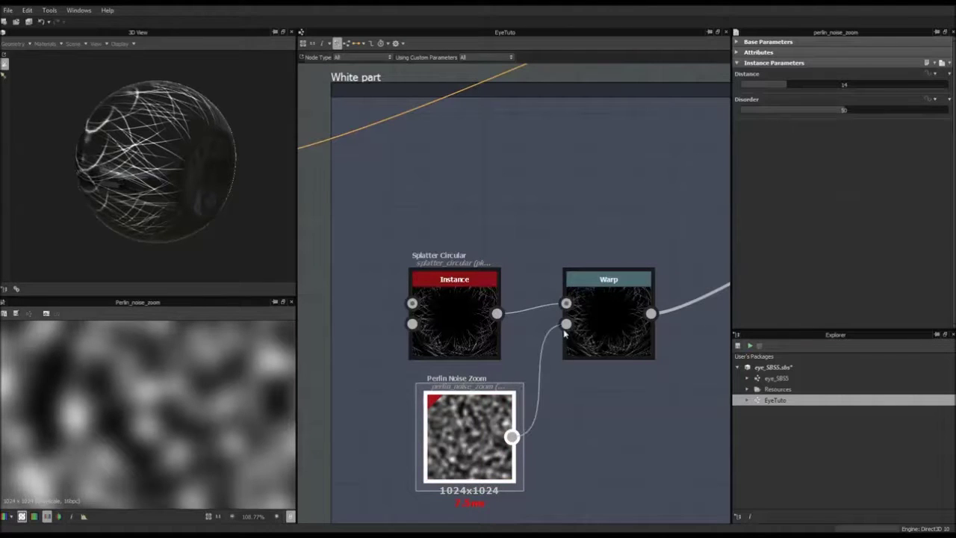
Lower the Warp node's intensity so the streaks on the sphere bend more gently.
{"action": "left_click_drag", "start_coordinate": [200, 200], "coordinate": [167, 171]}
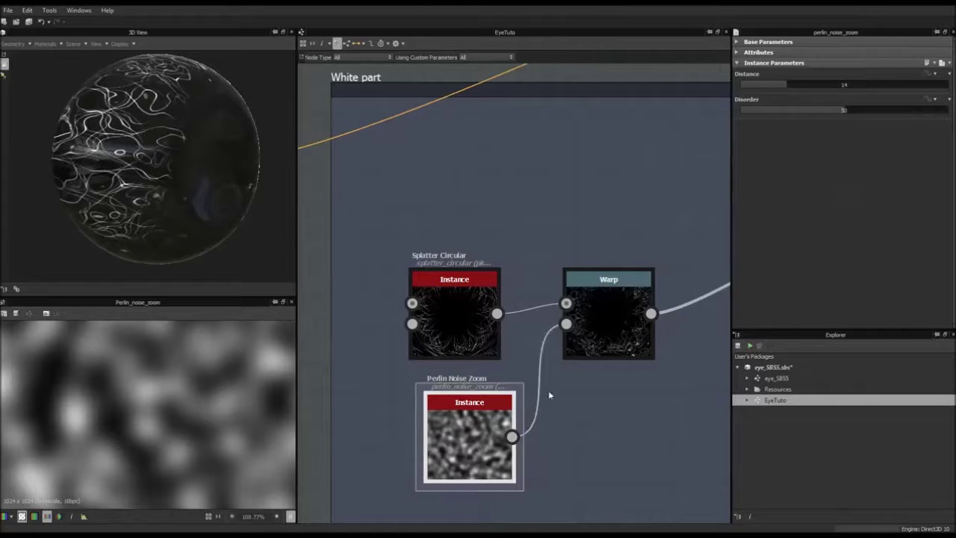
{"action": "left_click", "coordinate": [606, 308]}
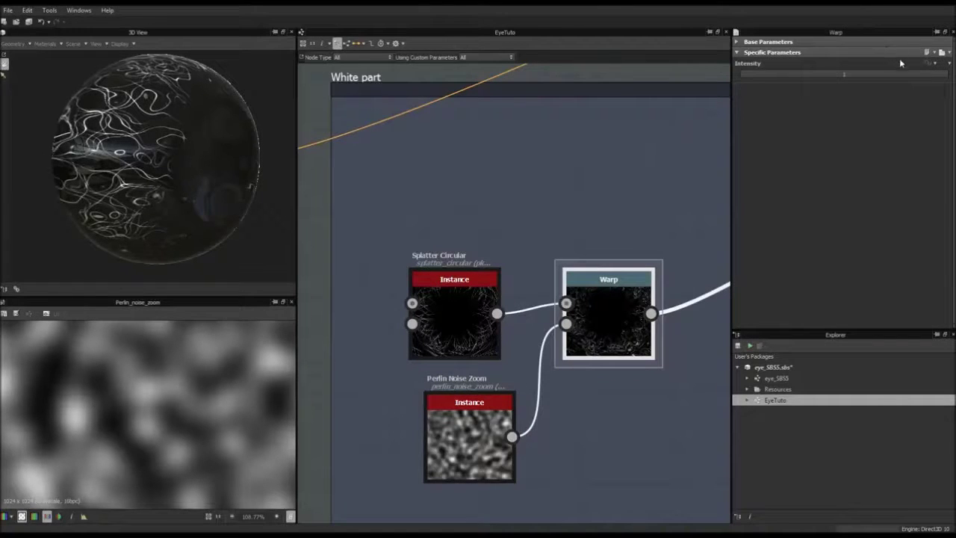
{"action": "left_click_drag", "start_coordinate": [919, 77], "coordinate": [819, 78]}
Raise the Perlin Noise Zoom disorder to 95.17 and inspect the warped veins on the sphere.
{"action": "left_click", "coordinate": [479, 440]}
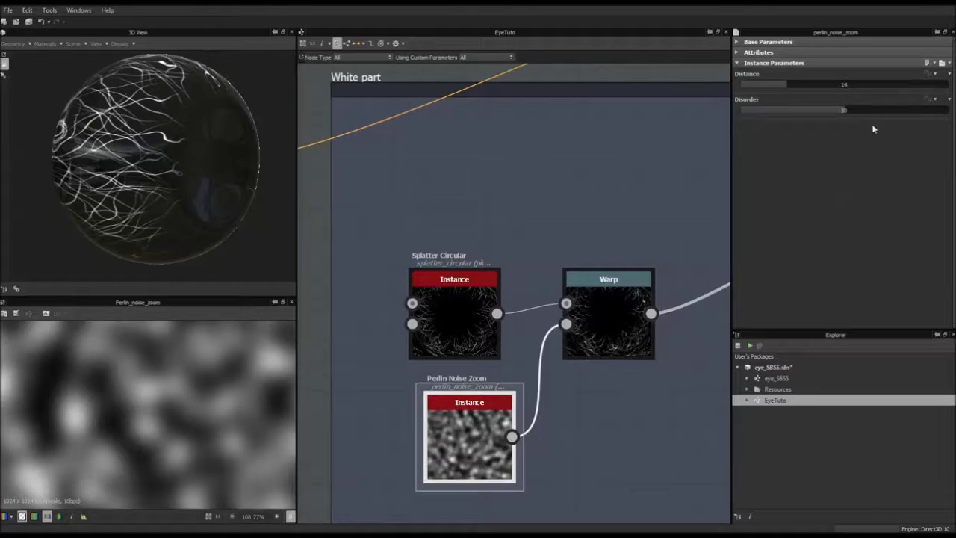
{"action": "left_click_drag", "start_coordinate": [842, 113], "coordinate": [939, 109]}
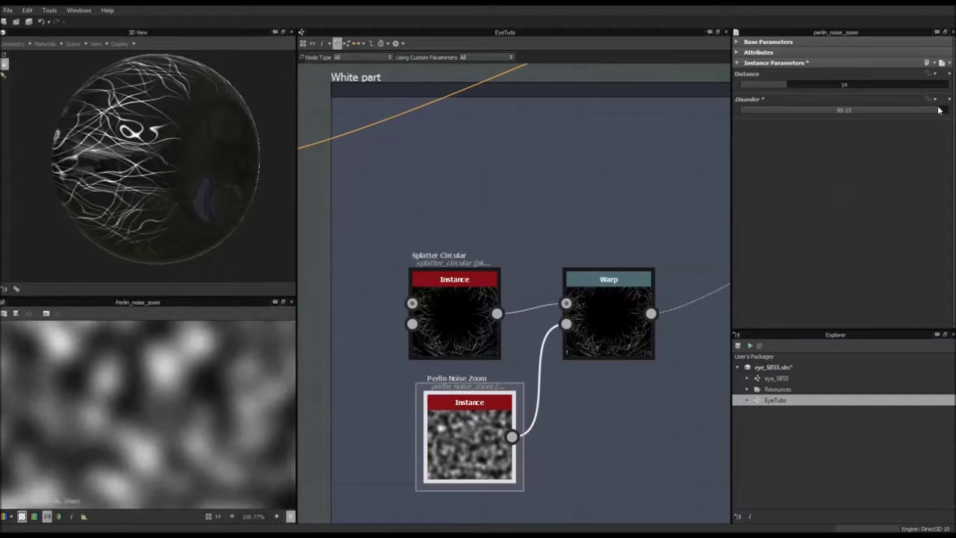
{"action": "left_click_drag", "start_coordinate": [159, 154], "coordinate": [213, 159]}
{"action": "scroll", "coordinate": [213, 159], "scroll_direction": "up", "scroll_amount": 3}
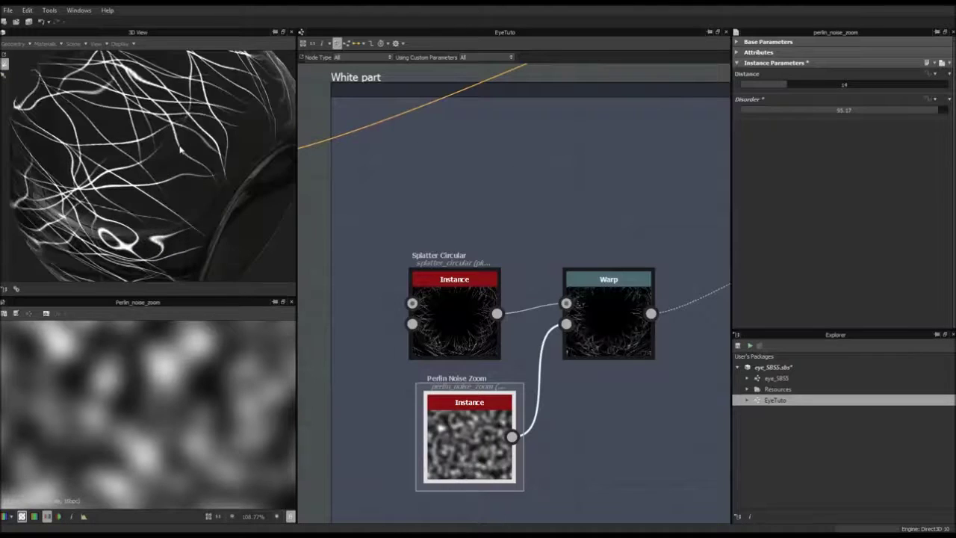
{"action": "scroll", "coordinate": [180, 150], "scroll_direction": "down", "scroll_amount": 5}
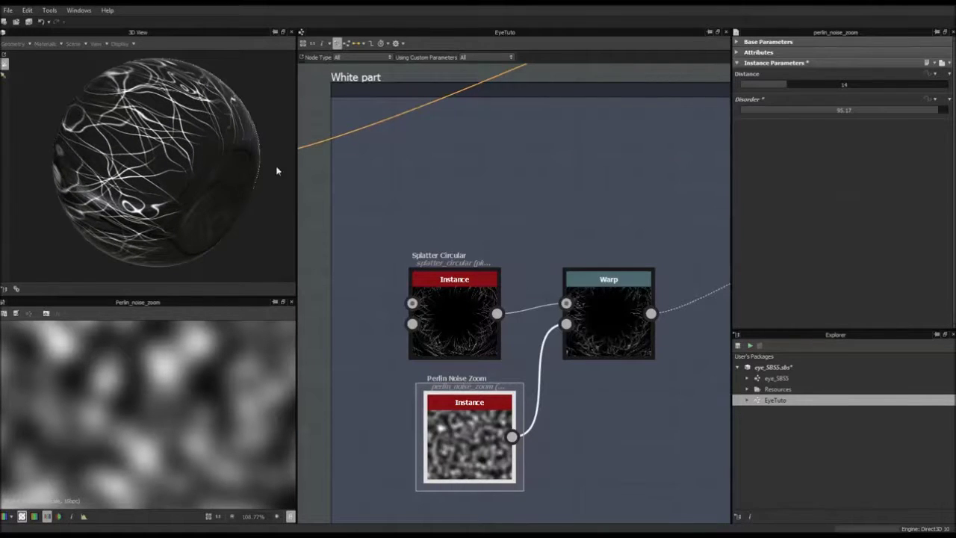
{"action": "scroll", "coordinate": [543, 171], "scroll_direction": "down", "scroll_amount": 2}
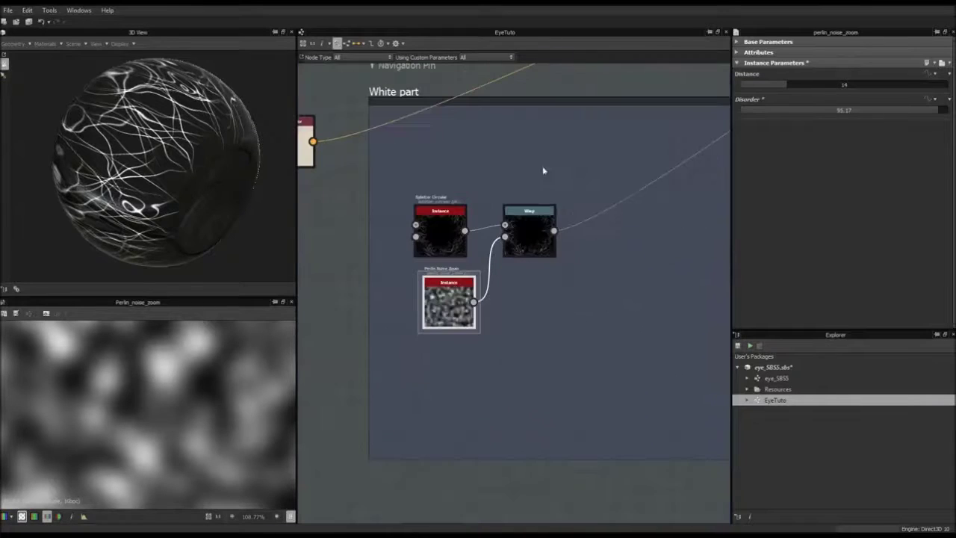
Set the Perlin Noise Zoom distance to 12 and check the veins on the sphere.
{"action": "left_click_drag", "start_coordinate": [293, 185], "coordinate": [261, 198]}
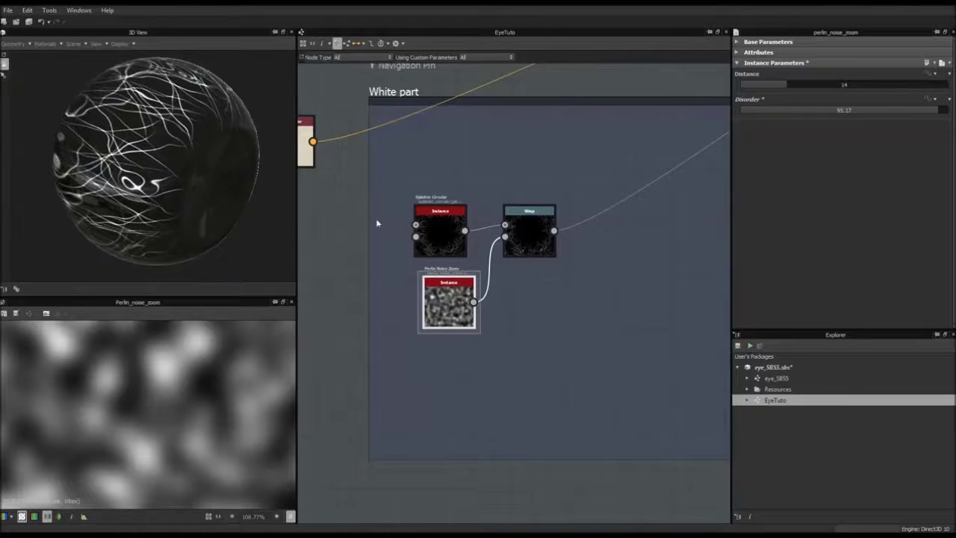
{"action": "left_click", "coordinate": [525, 240]}
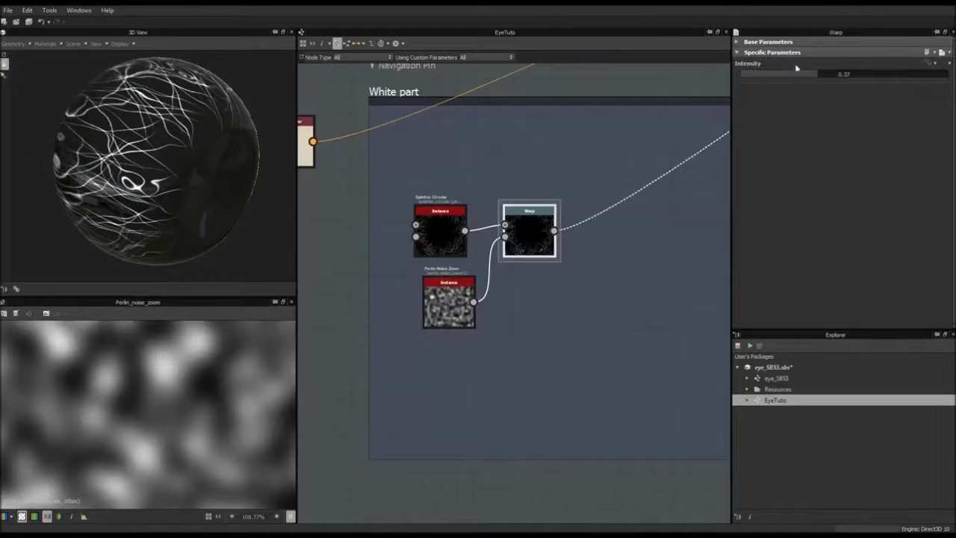
{"action": "left_click", "coordinate": [448, 302]}
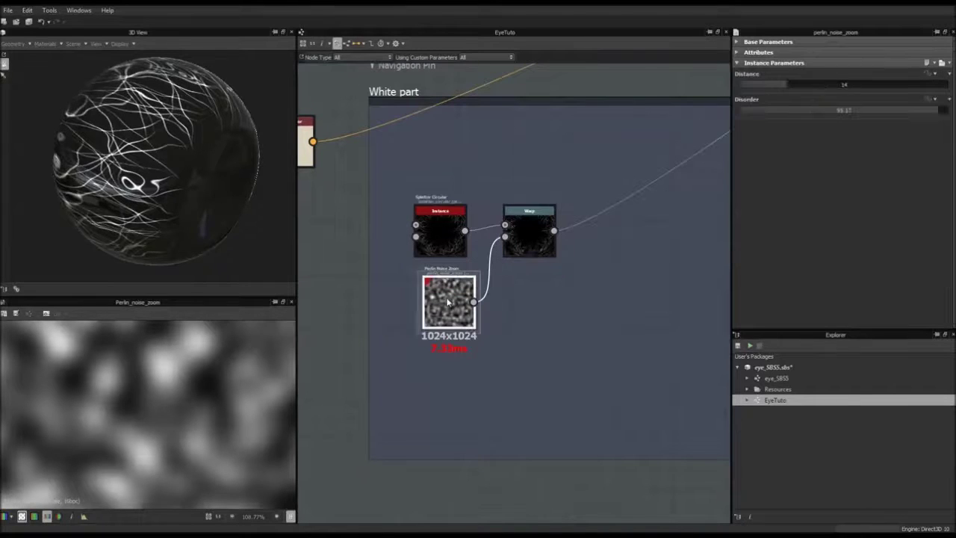
{"action": "left_click_drag", "start_coordinate": [785, 84], "coordinate": [781, 85]}
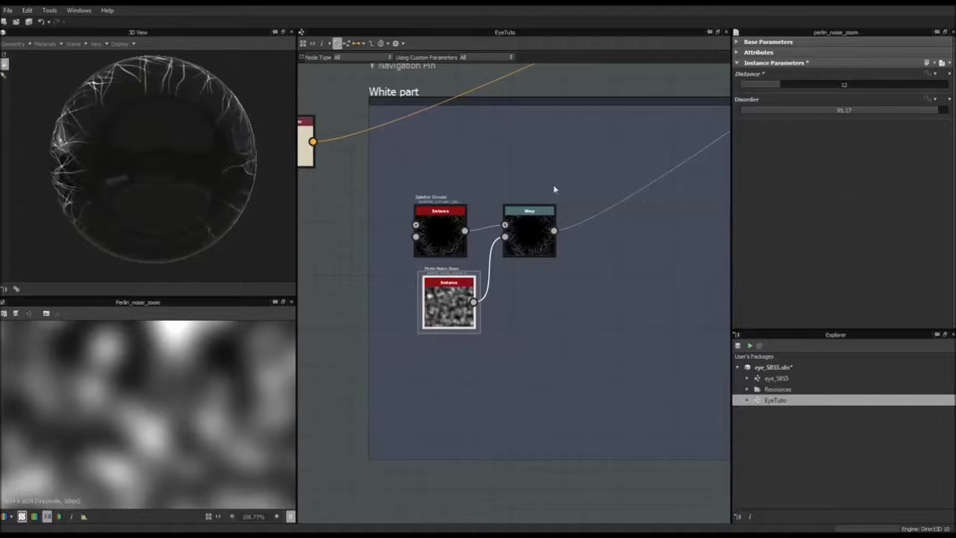
{"action": "left_click", "coordinate": [438, 245]}
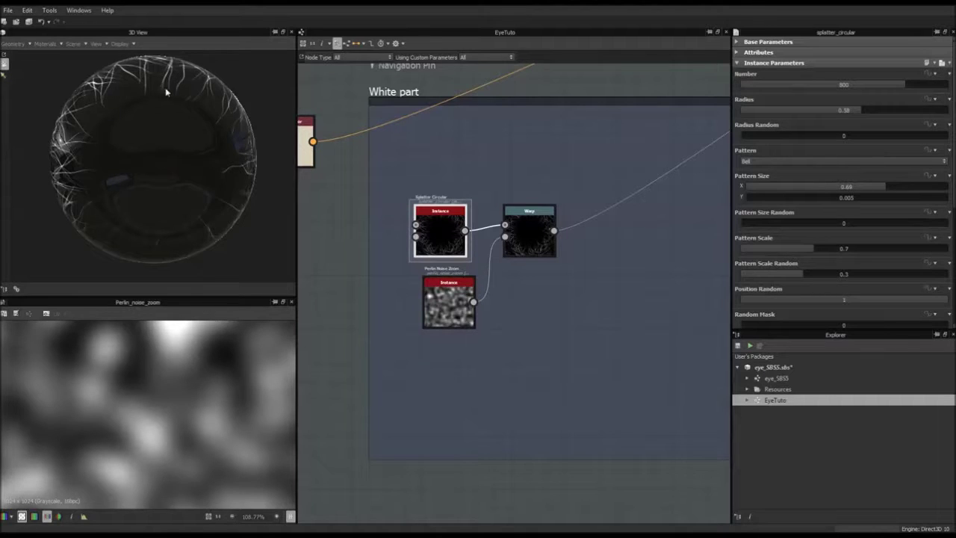
Add a Shape node to the White part frame with its pattern set to Paraboloid, placed below and beside the Warp node.
{"action": "right_click", "coordinate": [608, 326]}
{"action": "type", "text": "shape"}
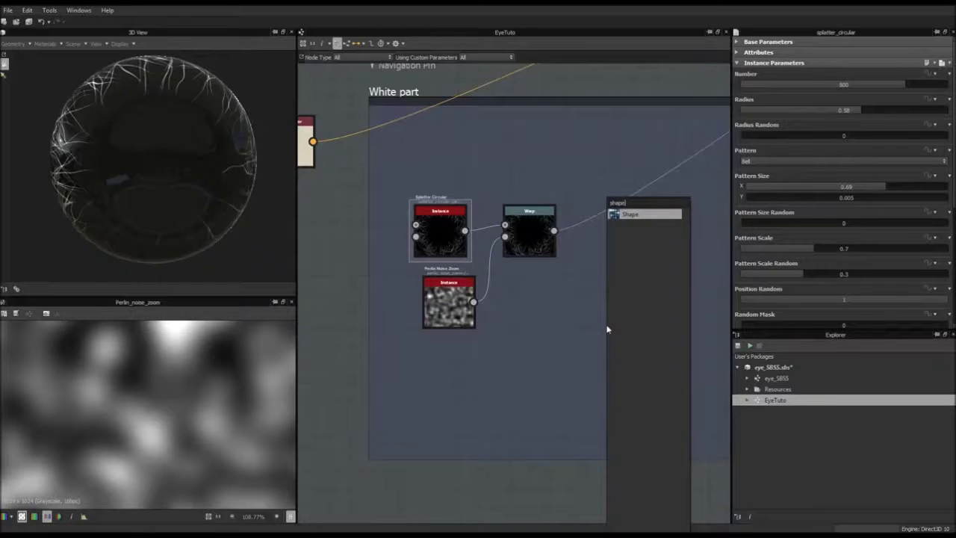
{"action": "key", "text": "Return"}
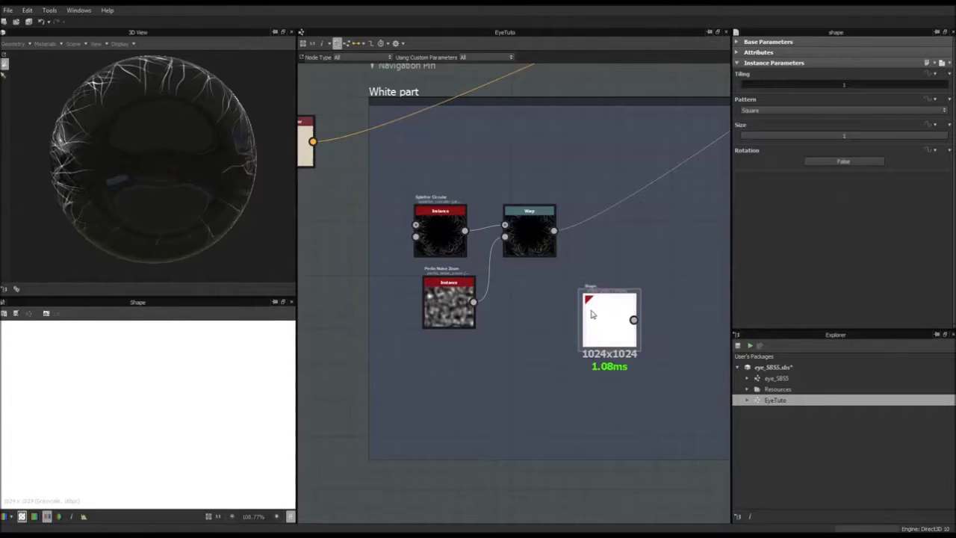
{"action": "left_click", "coordinate": [762, 109]}
{"action": "left_click", "coordinate": [763, 109]}
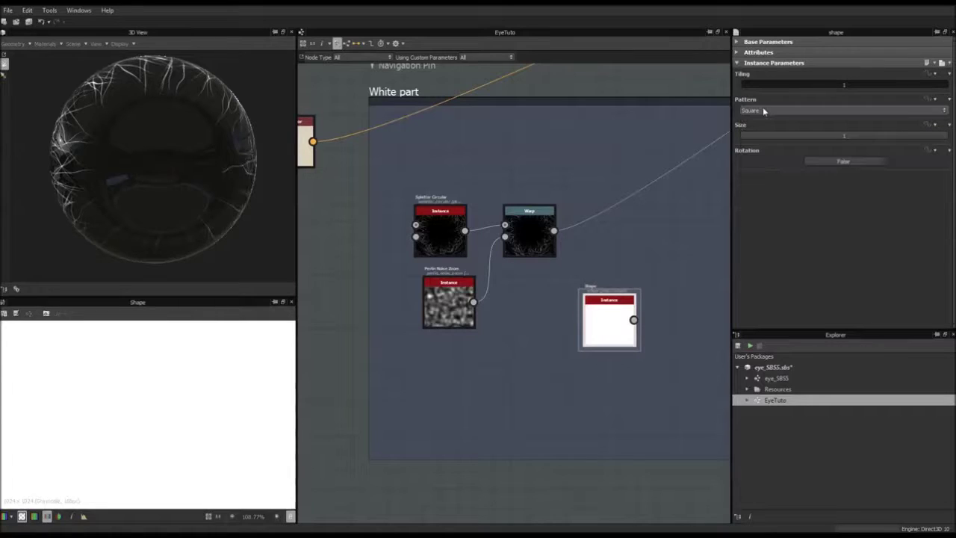
{"action": "scroll", "coordinate": [763, 110], "scroll_direction": "down", "scroll_amount": 2}
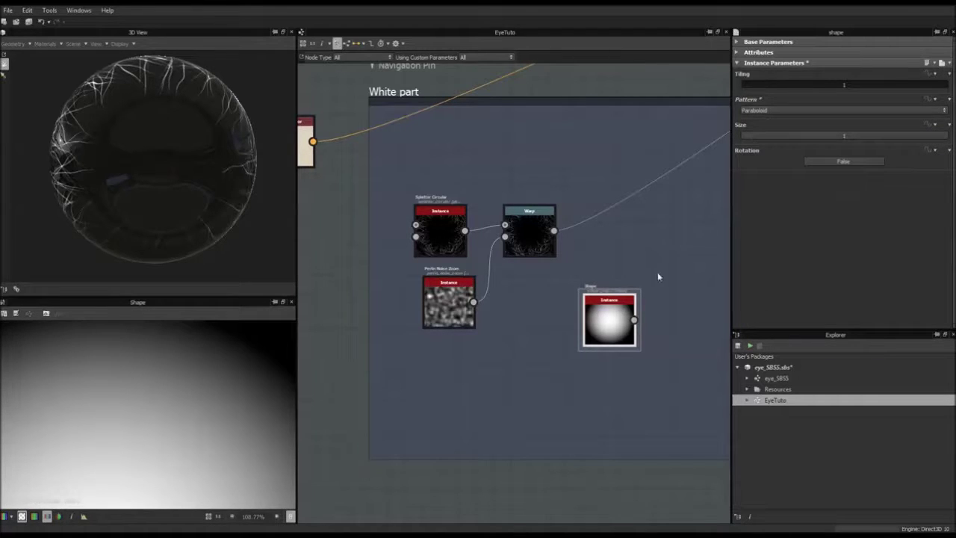
{"action": "middle_click_drag", "start_coordinate": [645, 324], "coordinate": [557, 285]}
{"action": "left_click_drag", "start_coordinate": [530, 274], "coordinate": [511, 292]}
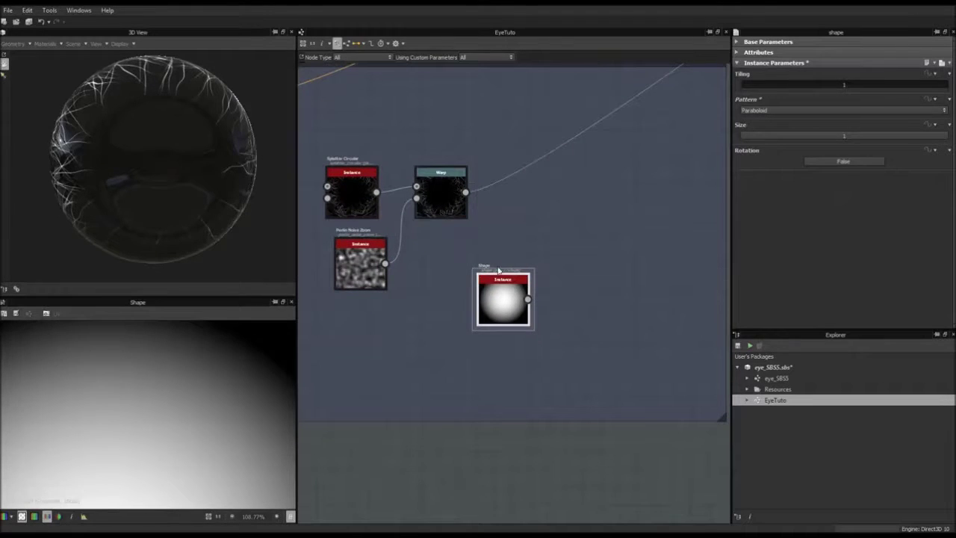
Add a Blend node on the Shape node's output and connect the vein Warp's output to its foreground input.
{"action": "key", "text": "space"}
{"action": "type", "text": "blend"}
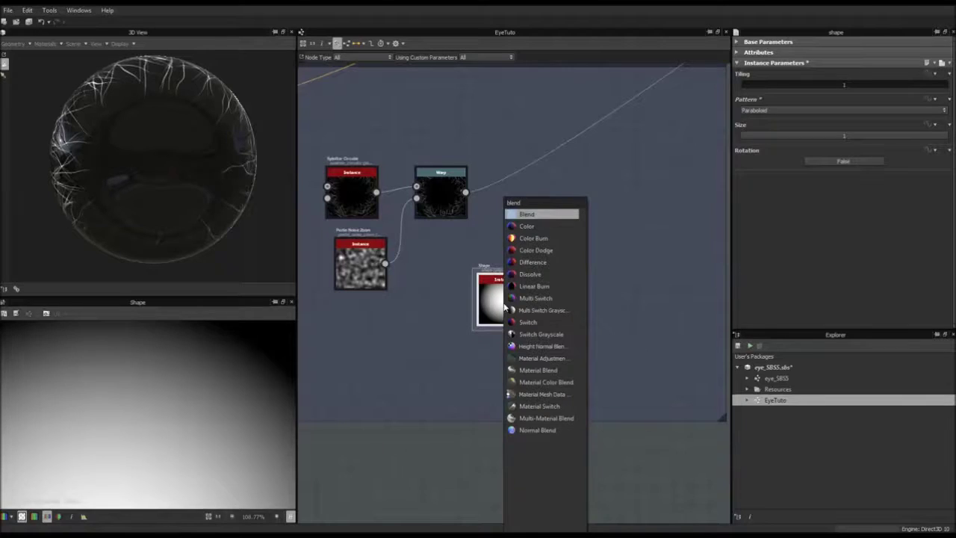
{"action": "key", "text": "Return"}
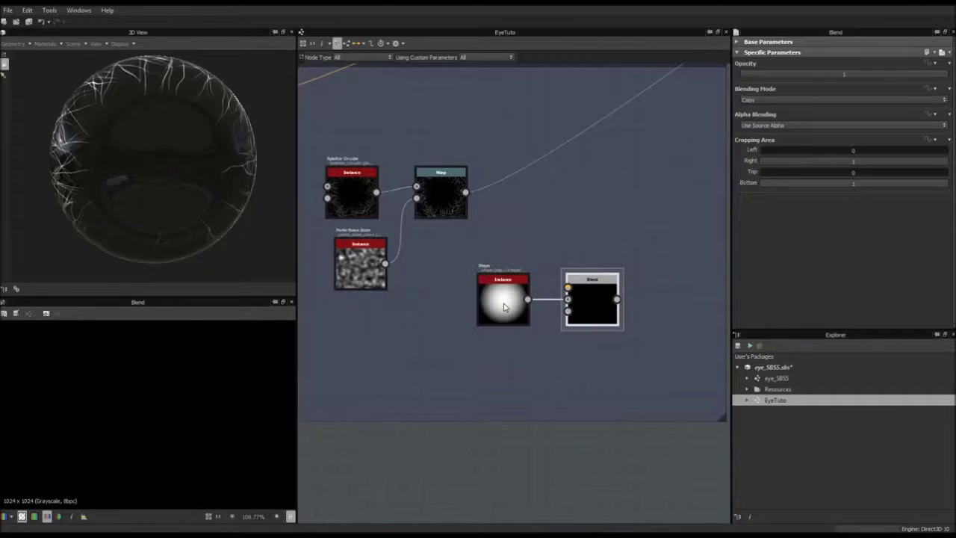
{"action": "scroll", "coordinate": [457, 212], "scroll_direction": "up", "scroll_amount": 1}
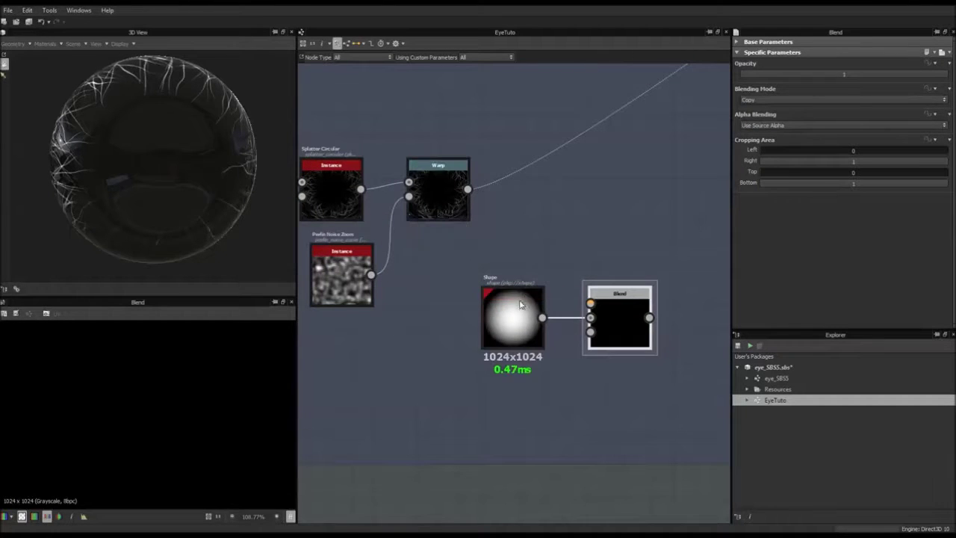
{"action": "scroll", "coordinate": [454, 208], "scroll_direction": "up", "scroll_amount": 2}
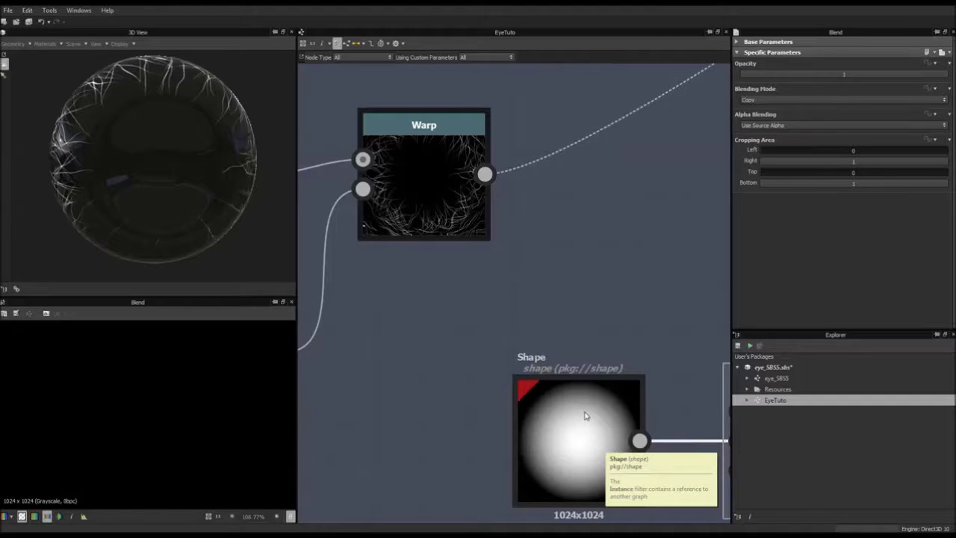
{"action": "middle_click_drag", "start_coordinate": [615, 397], "coordinate": [531, 331]}
{"action": "scroll", "coordinate": [444, 258], "scroll_direction": "down", "scroll_amount": 3}
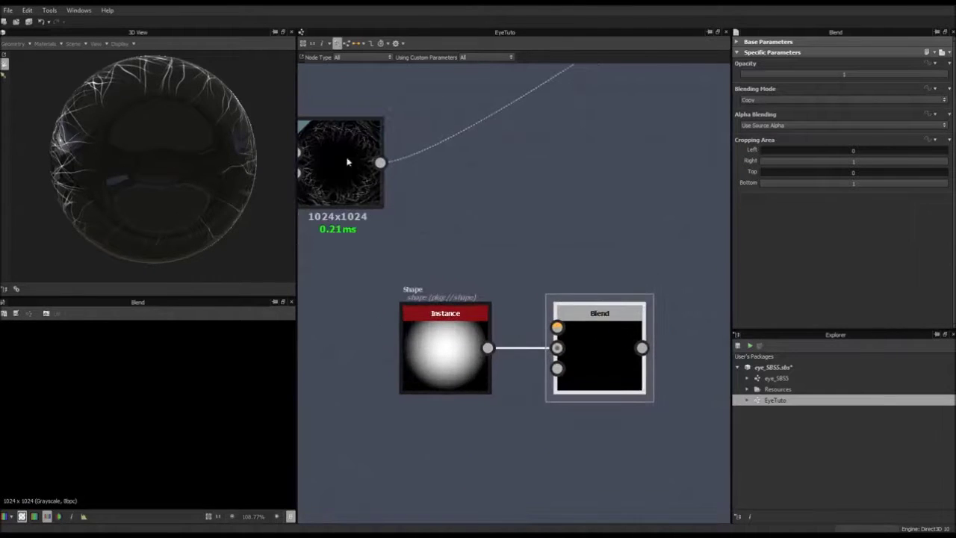
{"action": "left_click_drag", "start_coordinate": [380, 163], "coordinate": [556, 327]}
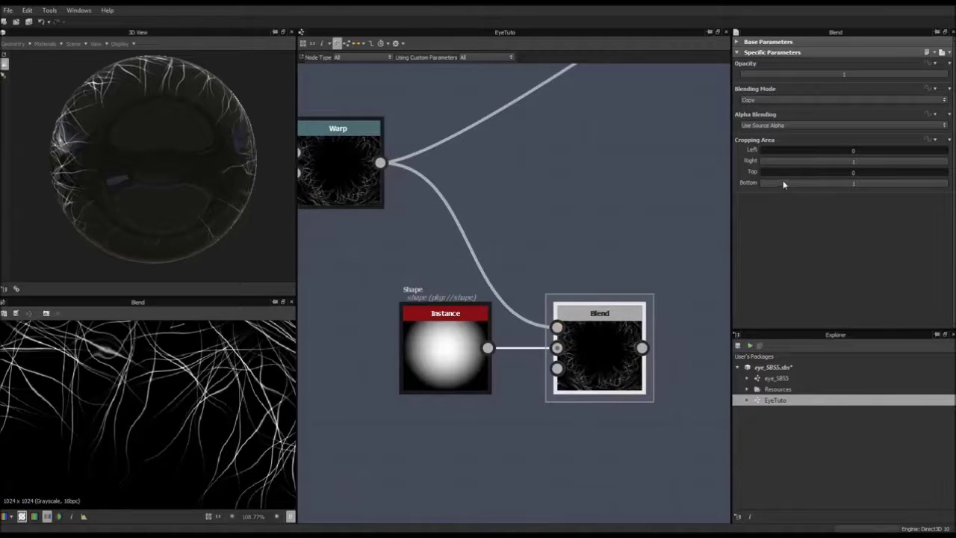
Set the Blend node's blending mode to Subtract and inspect the veins over the paraboloid.
{"action": "left_click", "coordinate": [774, 101]}
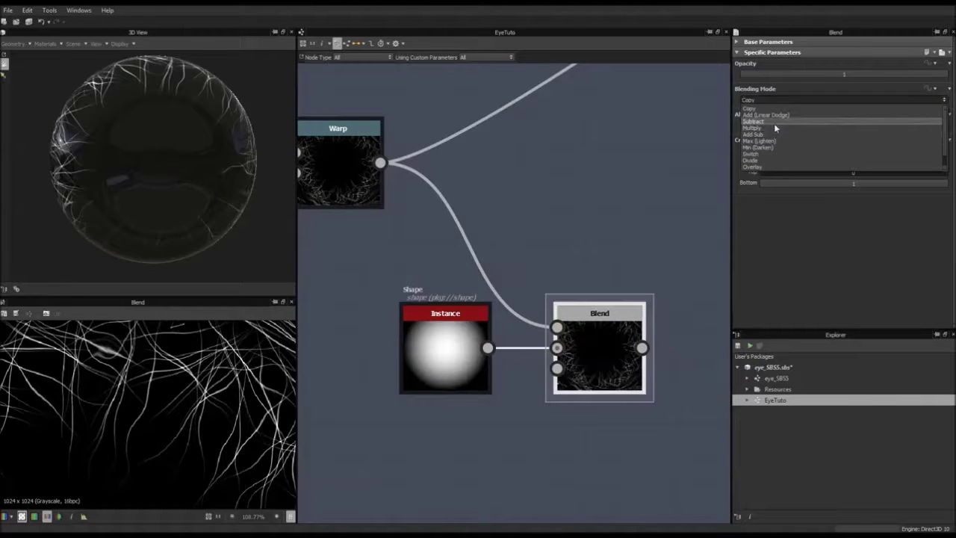
{"action": "left_click", "coordinate": [775, 124]}
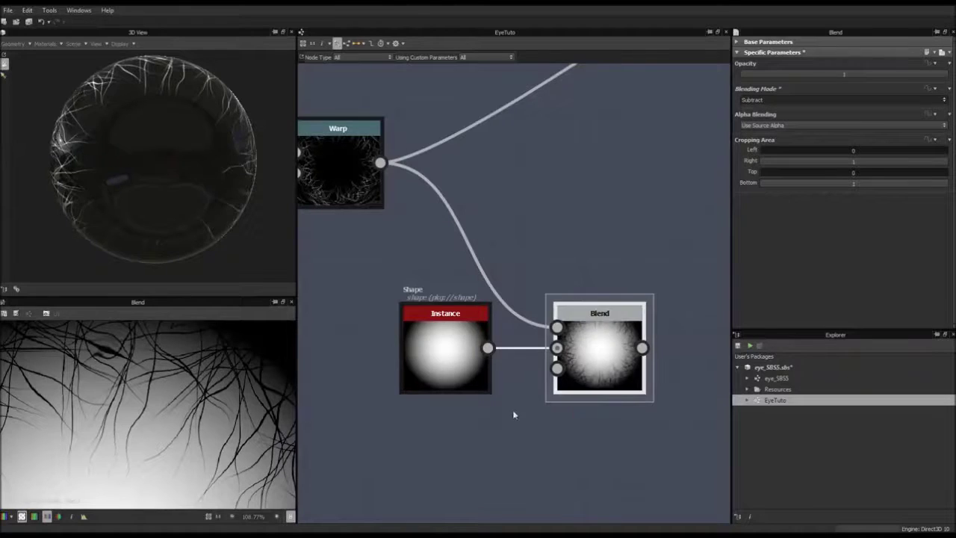
{"action": "scroll", "coordinate": [598, 365], "scroll_direction": "up", "scroll_amount": 4}
{"action": "scroll", "coordinate": [599, 366], "scroll_direction": "down", "scroll_amount": 2}
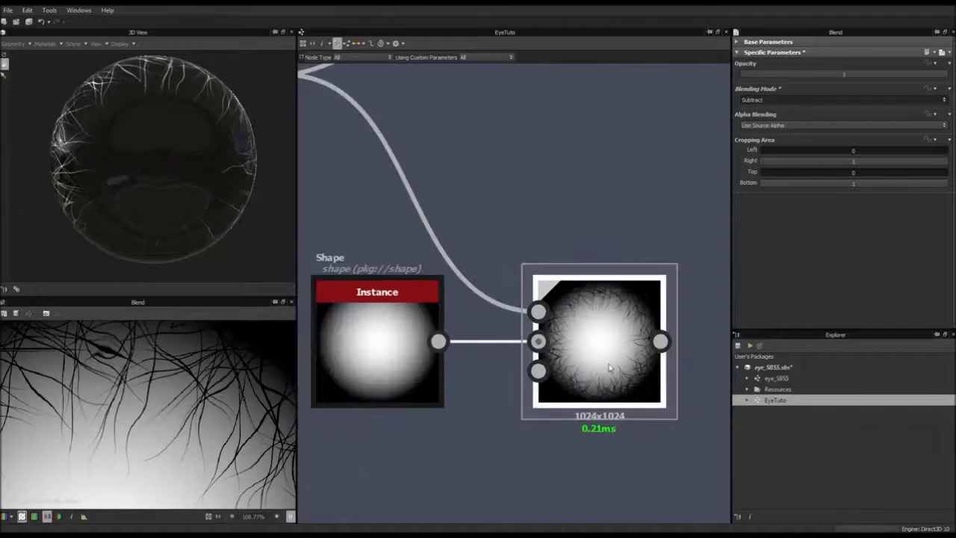
{"action": "scroll", "coordinate": [525, 343], "scroll_direction": "up", "scroll_amount": 2}
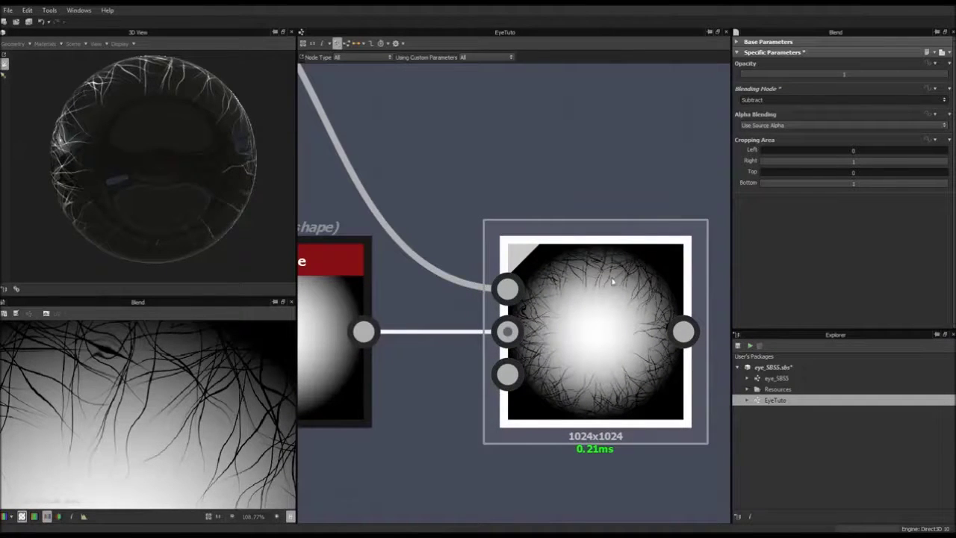
{"action": "scroll", "coordinate": [430, 336], "scroll_direction": "down", "scroll_amount": 3}
{"action": "middle_click_drag", "start_coordinate": [412, 346], "coordinate": [499, 334]}
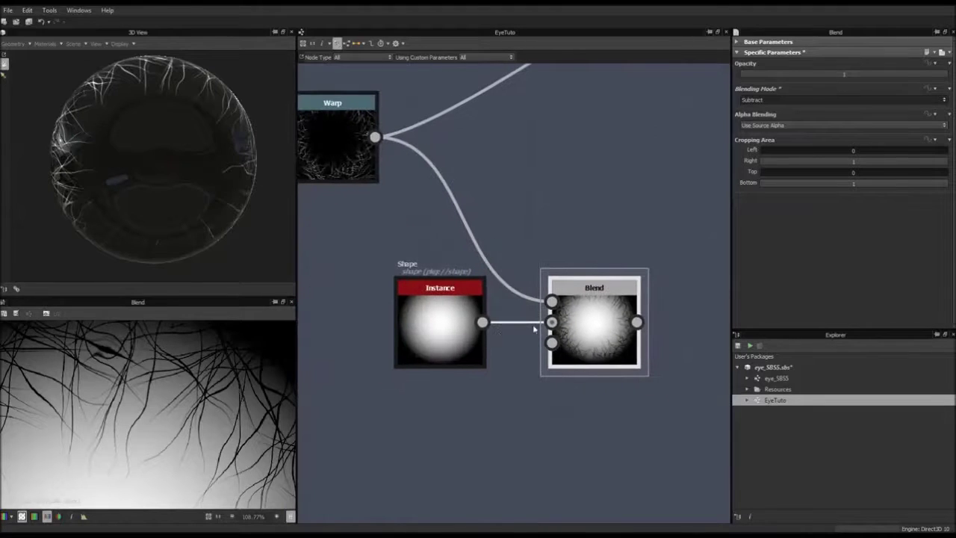
Move the Shape node away from the Blend node and insert a Warp node between them.
{"action": "left_click_drag", "start_coordinate": [449, 321], "coordinate": [375, 323]}
{"action": "scroll", "coordinate": [375, 323], "scroll_direction": "up", "scroll_amount": 3}
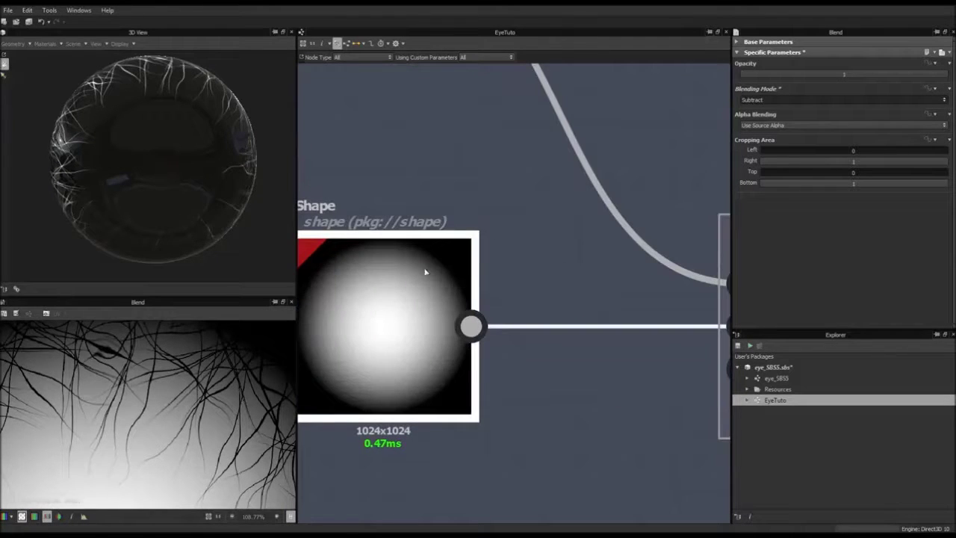
{"action": "scroll", "coordinate": [383, 348], "scroll_direction": "down", "scroll_amount": 2}
{"action": "left_click", "coordinate": [382, 348]}
{"action": "key", "text": "space"}
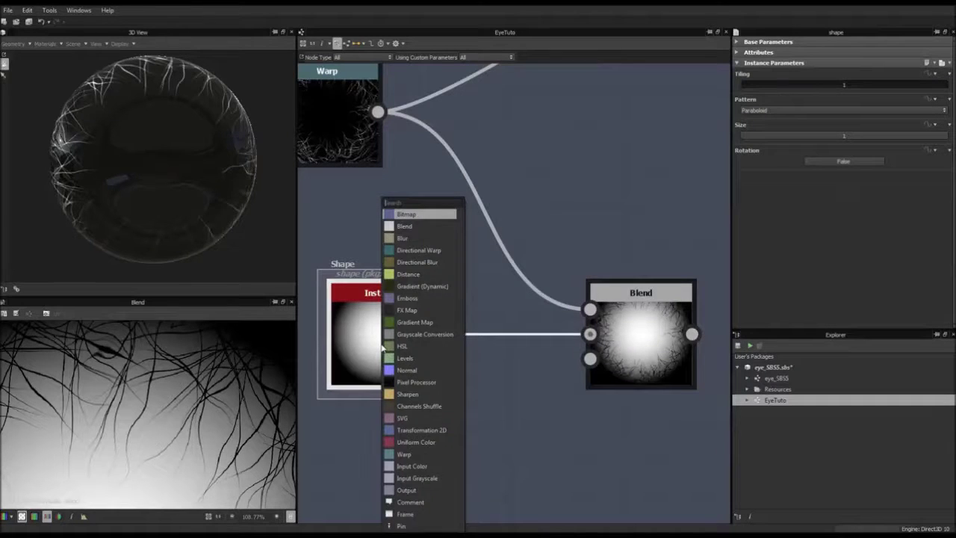
{"action": "type", "text": "war"}
{"action": "key", "text": "BackSpace"}
{"action": "type", "text": "sp"}
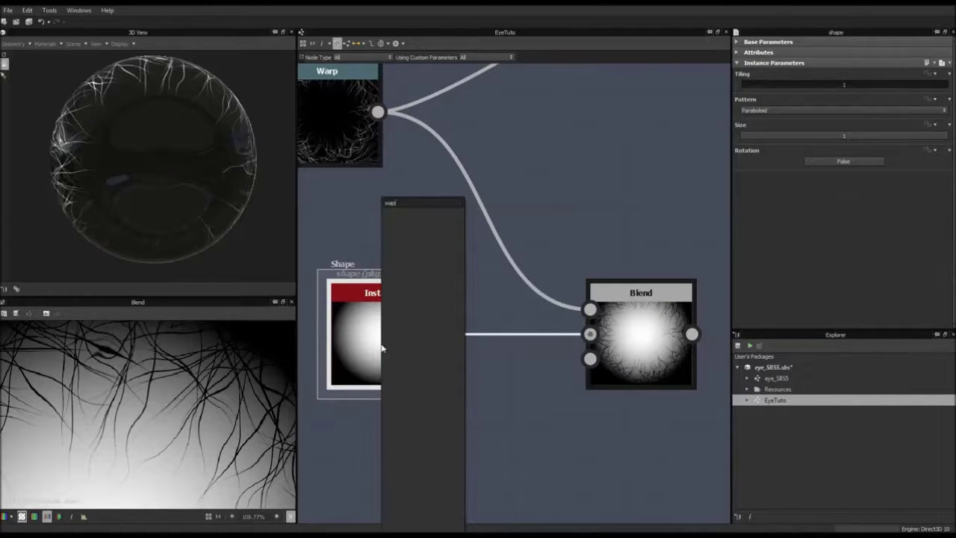
{"action": "key", "text": "BackSpace"}
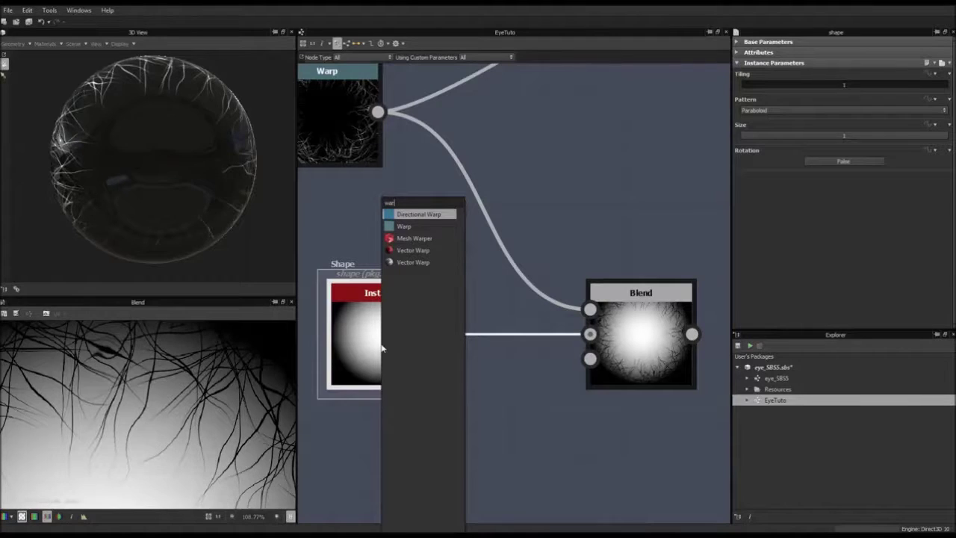
{"action": "key", "text": "Down"}
{"action": "key", "text": "Return"}
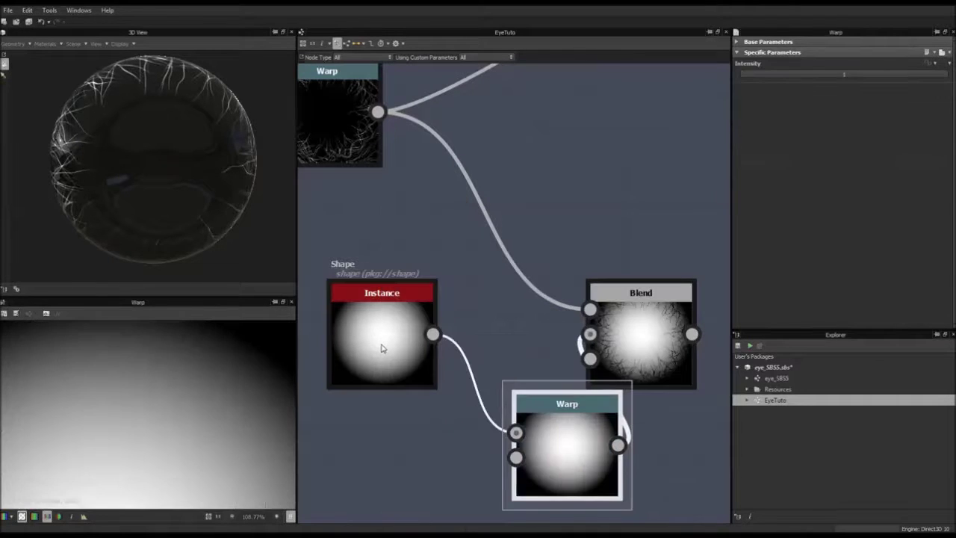
{"action": "left_click_drag", "start_coordinate": [584, 459], "coordinate": [547, 422]}
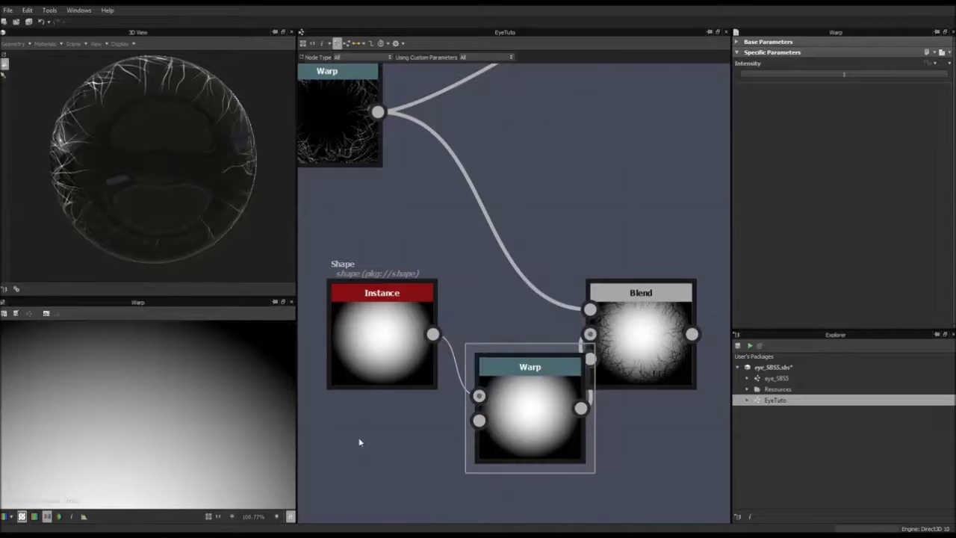
Add a Clouds 2 node below the Shape node and connect its output to the new Warp node's second input.
{"action": "key", "text": "space"}
{"action": "type", "text": "cloud"}
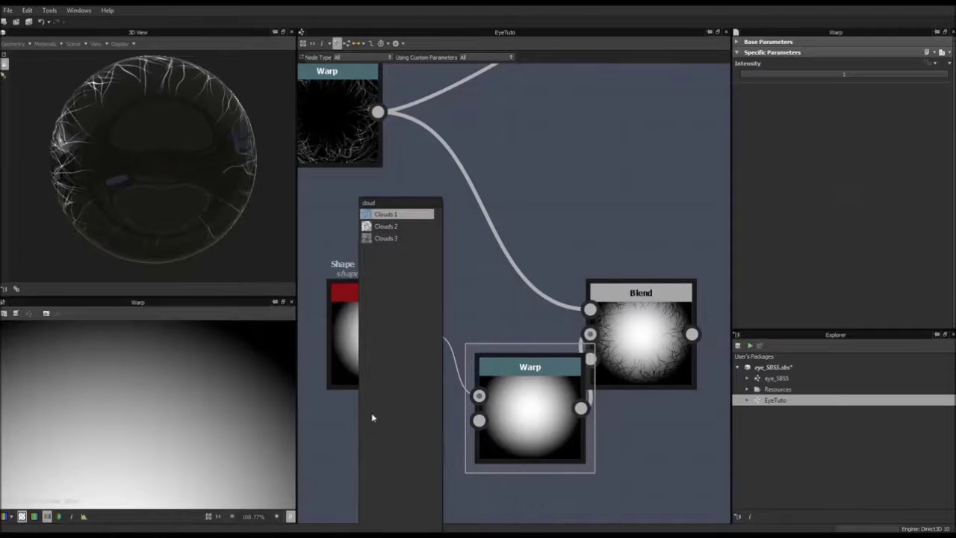
{"action": "left_click", "coordinate": [385, 227]}
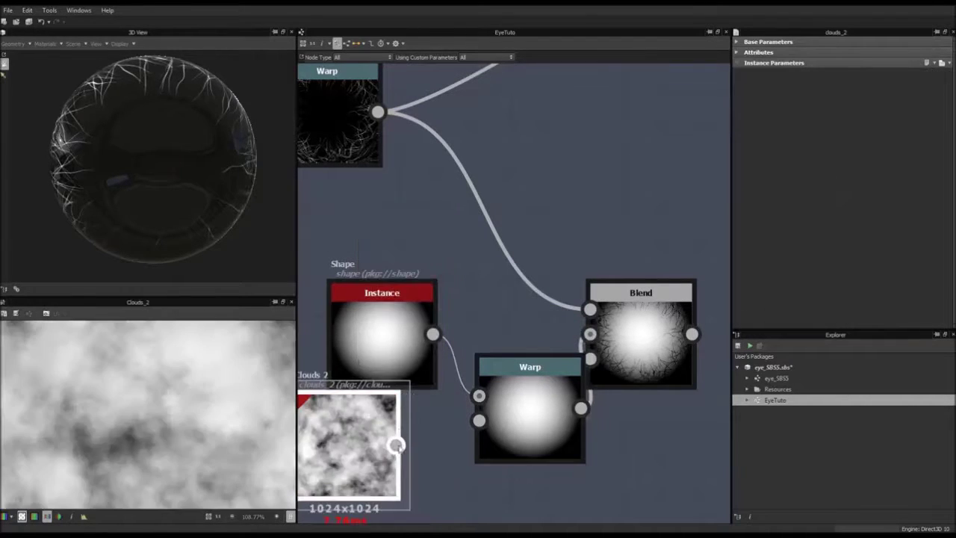
{"action": "left_click_drag", "start_coordinate": [397, 446], "coordinate": [479, 420]}
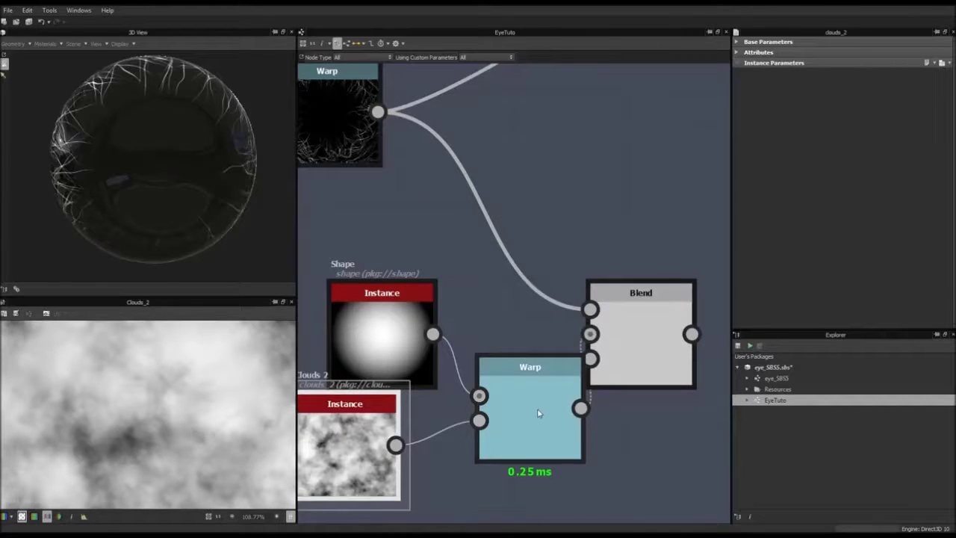
Preview the paraboloid's Warp node in the 2D view and set its intensity to 0.2.
{"action": "double_click", "coordinate": [538, 413]}
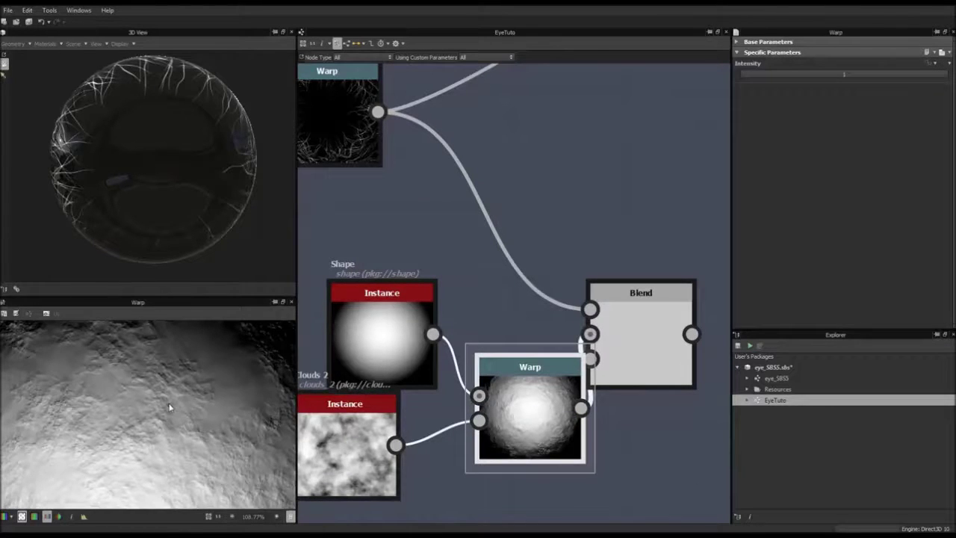
{"action": "scroll", "coordinate": [169, 407], "scroll_direction": "down", "scroll_amount": 5}
{"action": "scroll", "coordinate": [171, 406], "scroll_direction": "up", "scroll_amount": 2}
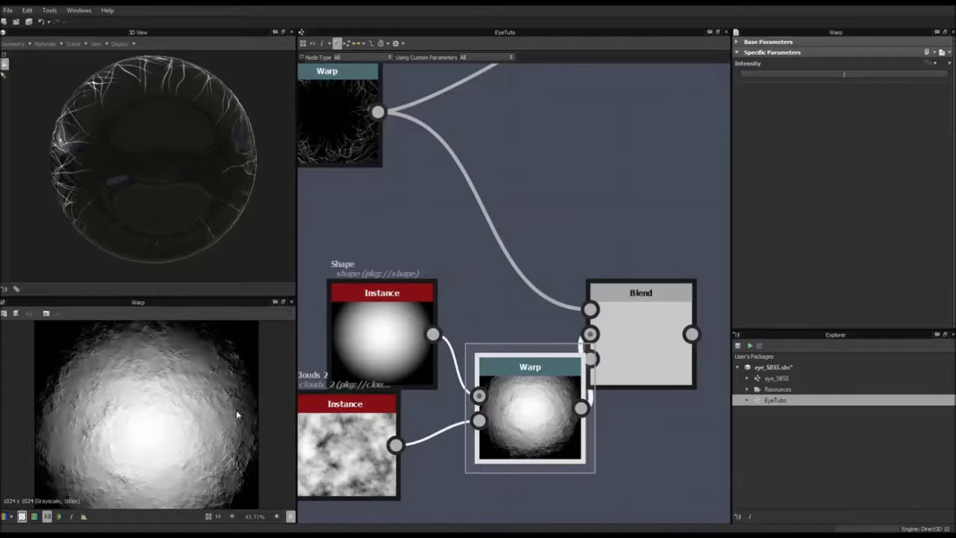
{"action": "left_click_drag", "start_coordinate": [364, 440], "coordinate": [364, 457]}
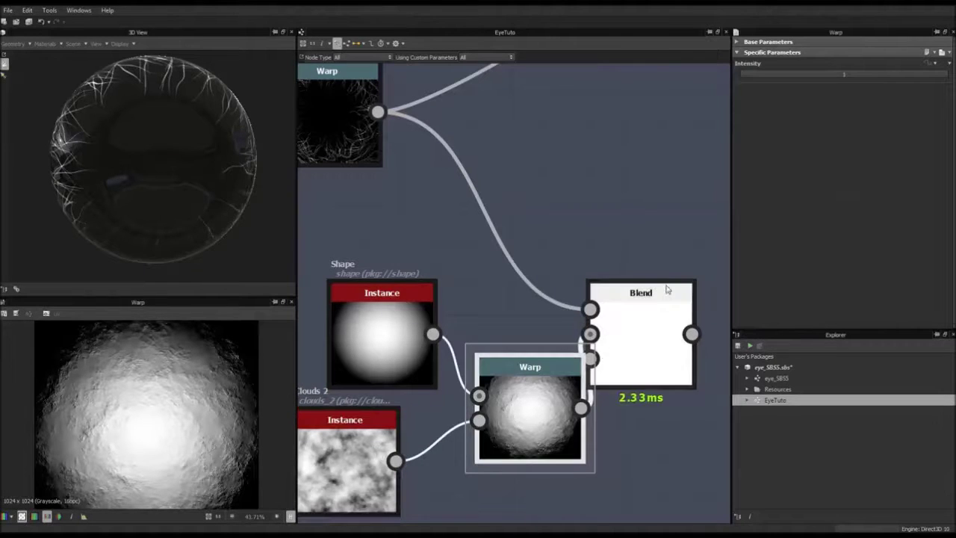
{"action": "left_click_drag", "start_coordinate": [877, 77], "coordinate": [806, 84]}
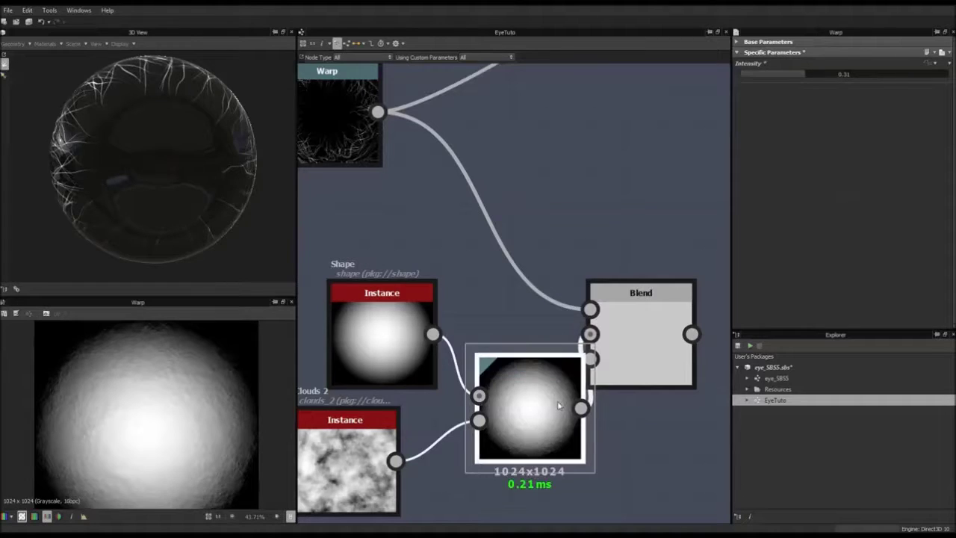
{"action": "left_click_drag", "start_coordinate": [813, 74], "coordinate": [793, 78]}
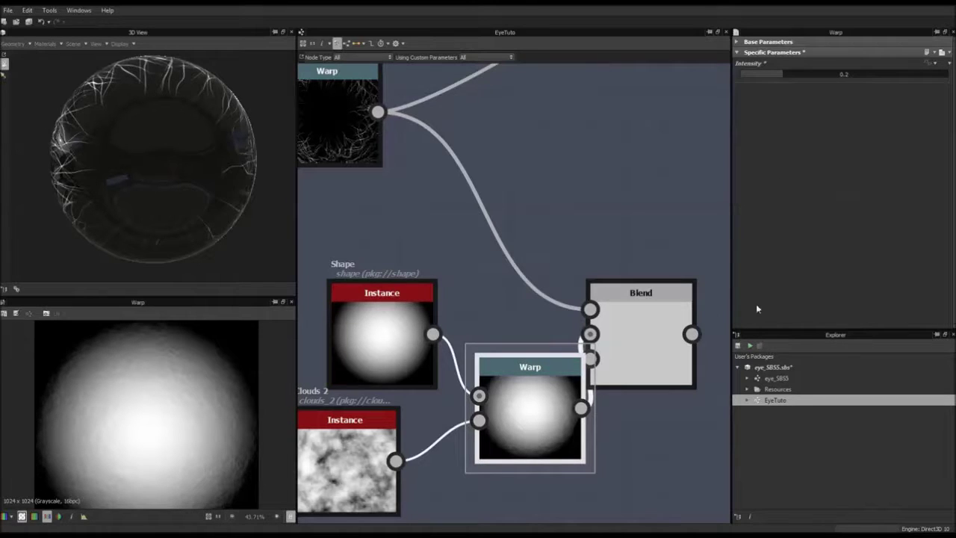
Preview the veins Blend node in the 2D view and set its opacity to 0.24.
{"action": "left_click", "coordinate": [668, 344]}
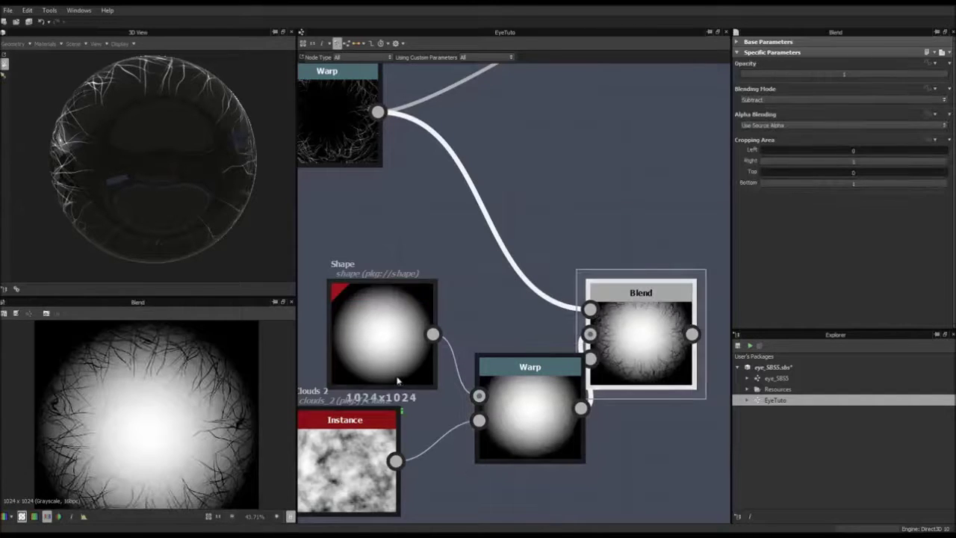
{"action": "scroll", "coordinate": [182, 384], "scroll_direction": "up", "scroll_amount": 3}
{"action": "scroll", "coordinate": [251, 426], "scroll_direction": "down", "scroll_amount": 2}
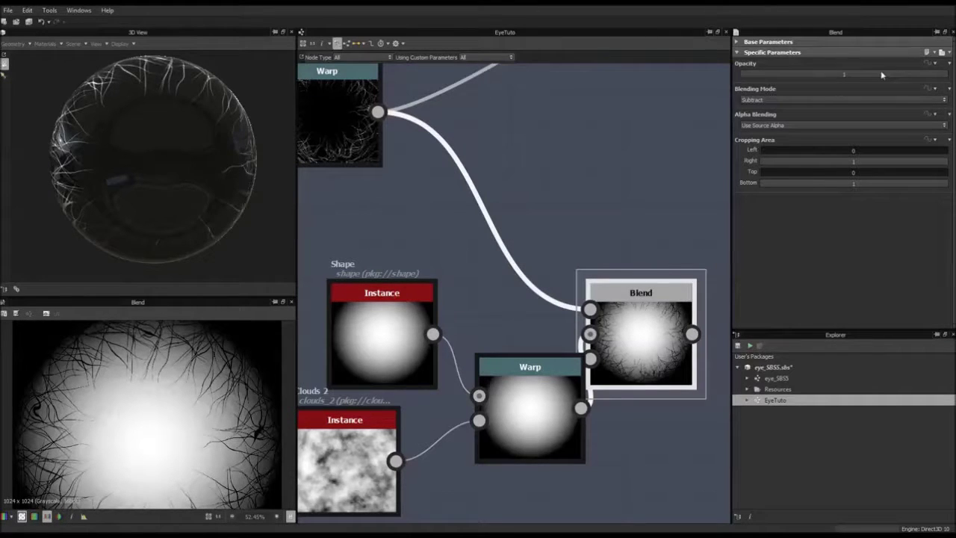
{"action": "left_click_drag", "start_coordinate": [931, 77], "coordinate": [792, 75]}
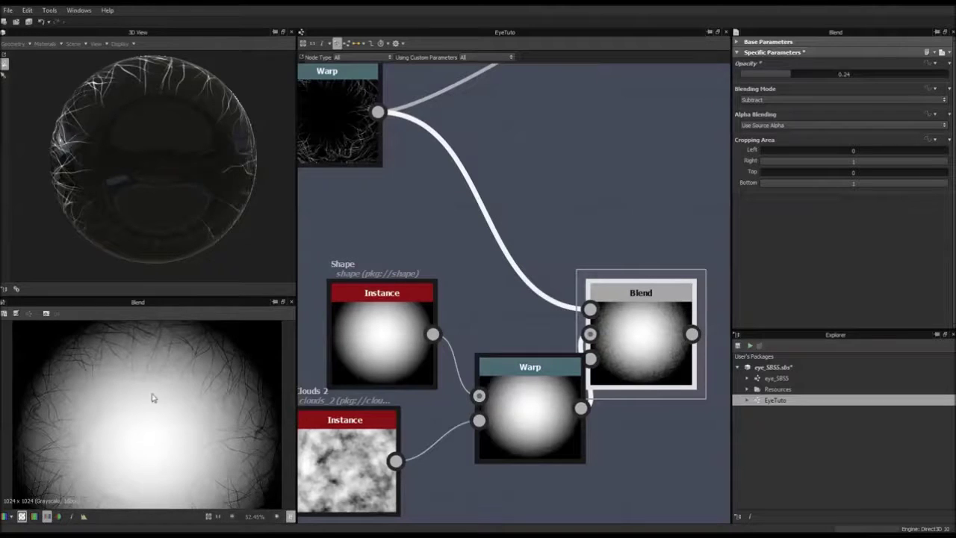
{"action": "scroll", "coordinate": [213, 386], "scroll_direction": "down", "scroll_amount": 3}
{"action": "scroll", "coordinate": [214, 387], "scroll_direction": "up", "scroll_amount": 1}
Move the veins Blend node up and to the side of the Warp node, and add a Gradient Map node connected to its output.
{"action": "middle_click_drag", "start_coordinate": [655, 212], "coordinate": [564, 186]}
{"action": "left_click_drag", "start_coordinate": [545, 313], "coordinate": [581, 277]}
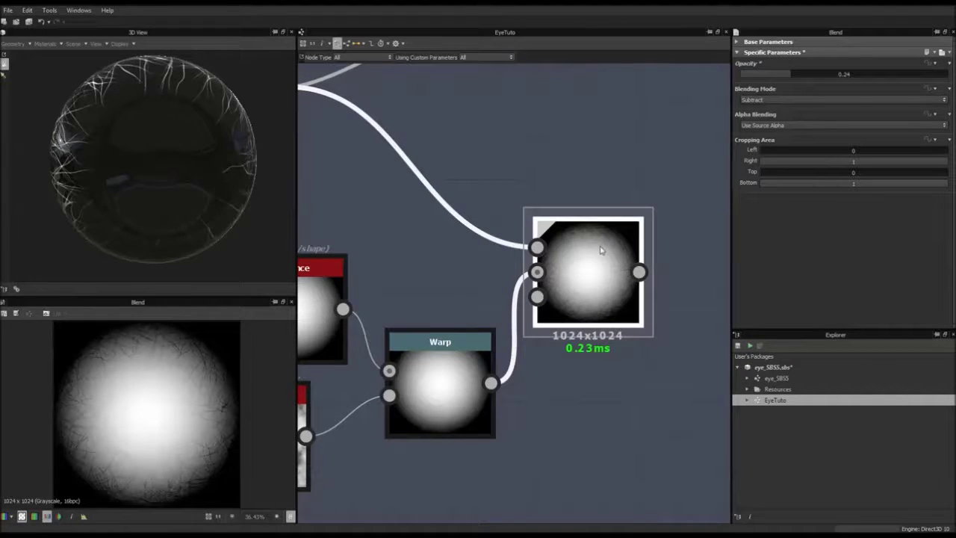
{"action": "key", "text": "space"}
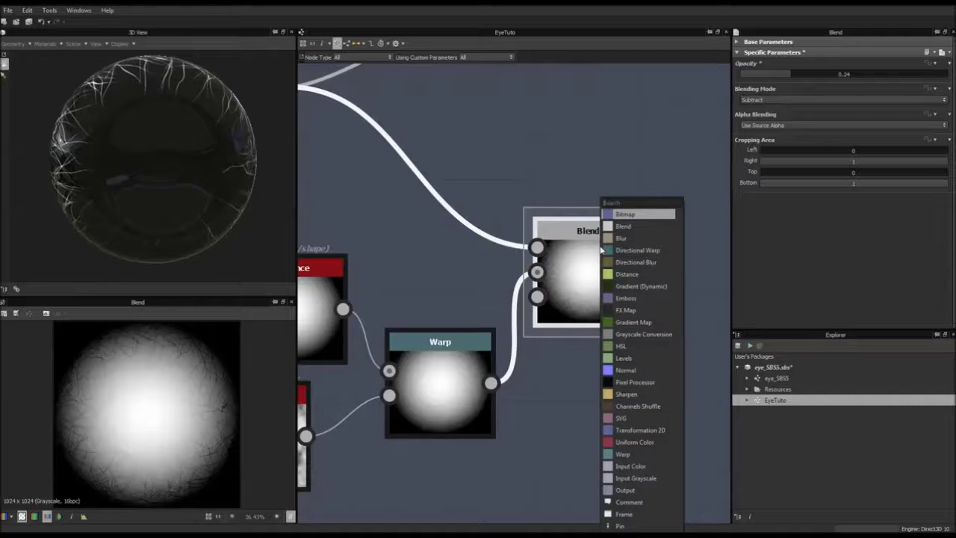
{"action": "type", "text": "gradien"}
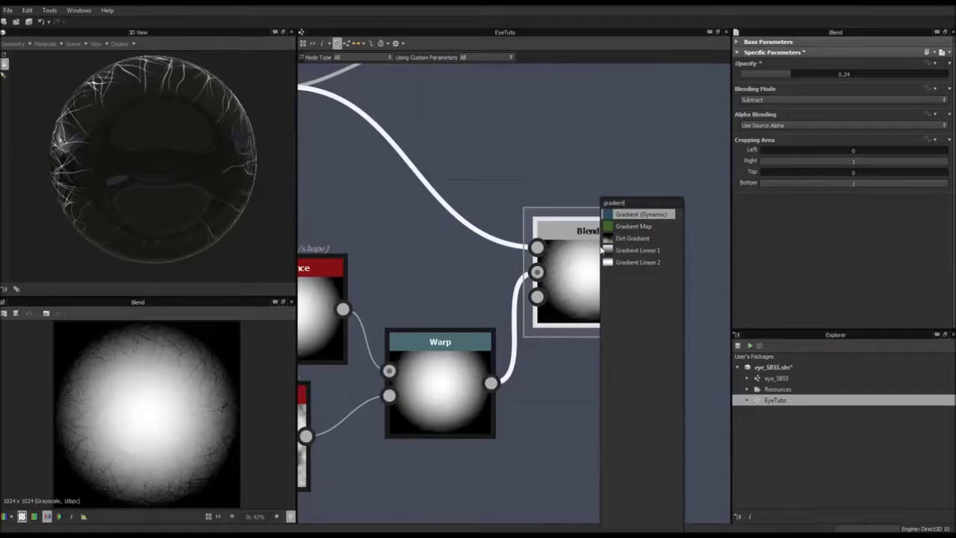
{"action": "type", "text": "t"}
{"action": "key", "text": "Down"}
{"action": "key", "text": "Return"}
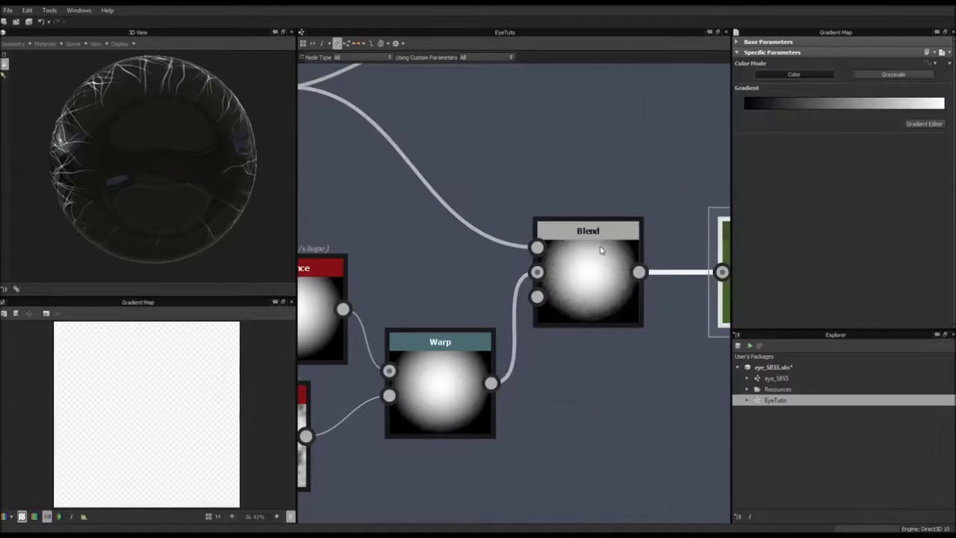
{"action": "middle_click_drag", "start_coordinate": [633, 248], "coordinate": [444, 242]}
{"action": "scroll", "coordinate": [581, 242], "scroll_direction": "up", "scroll_amount": 3}
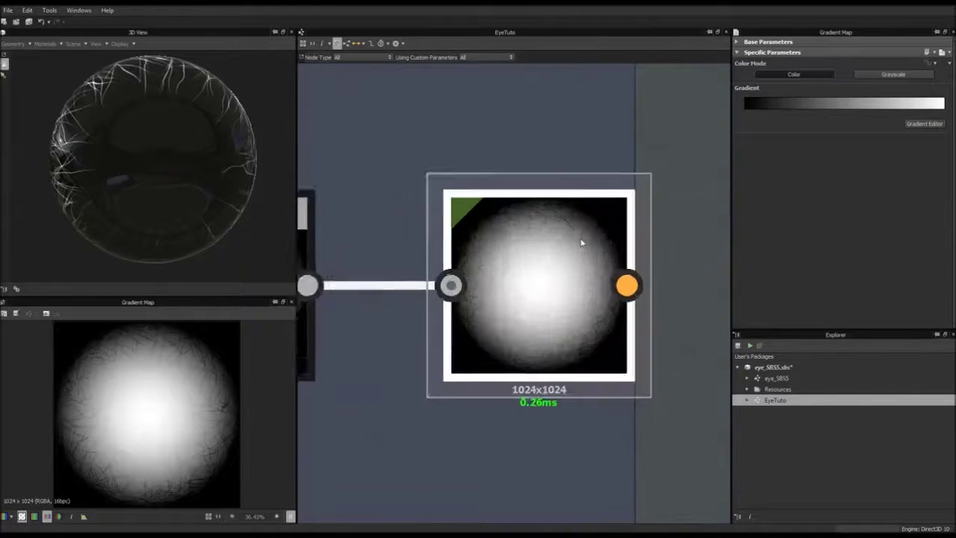
{"action": "scroll", "coordinate": [551, 258], "scroll_direction": "down", "scroll_amount": 1}
{"action": "middle_click_drag", "start_coordinate": [523, 275], "coordinate": [497, 258]}
{"action": "scroll", "coordinate": [516, 260], "scroll_direction": "down", "scroll_amount": 1}
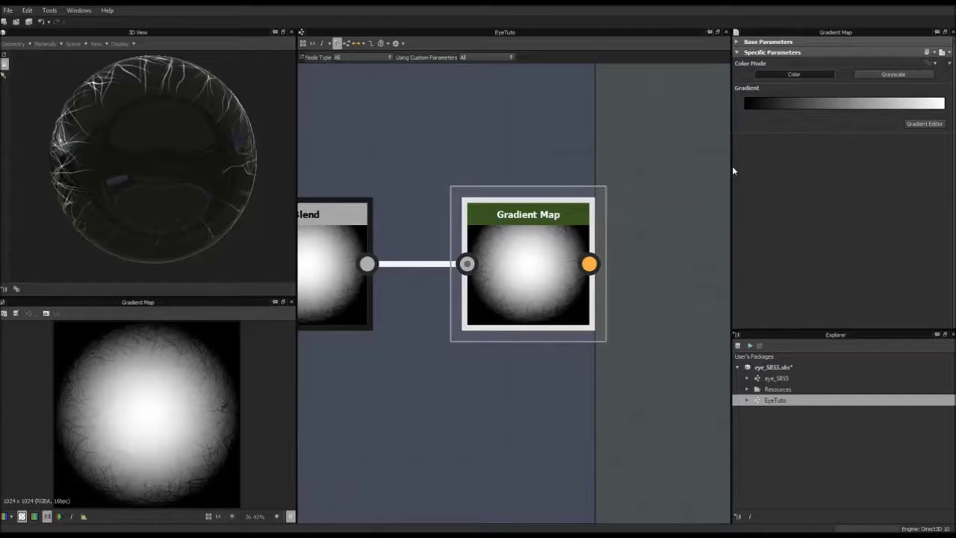
Open the Gradient Map's gradient editor and recolour the white end key by sampling the beige of the Uniform Color node.
{"action": "left_click", "coordinate": [925, 123]}
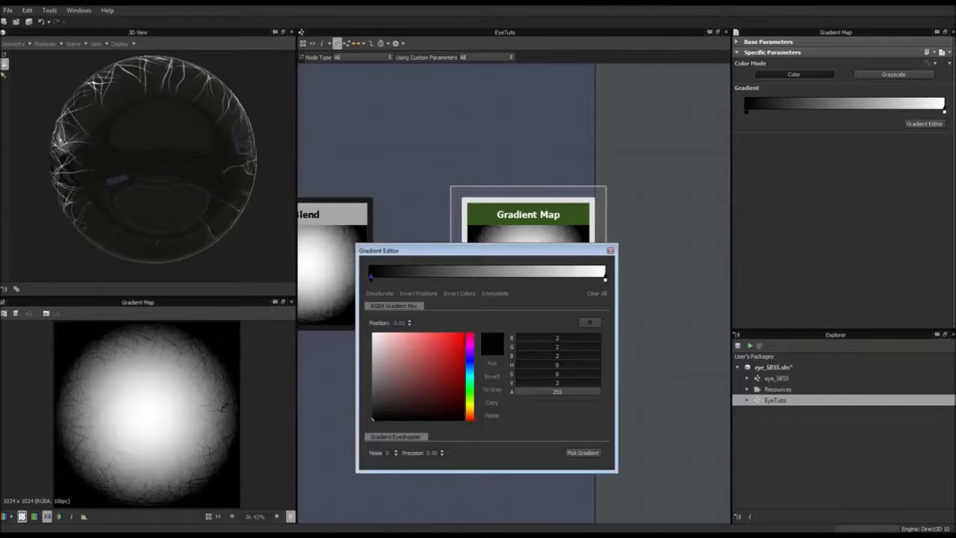
{"action": "left_click_drag", "start_coordinate": [388, 251], "coordinate": [452, 214]}
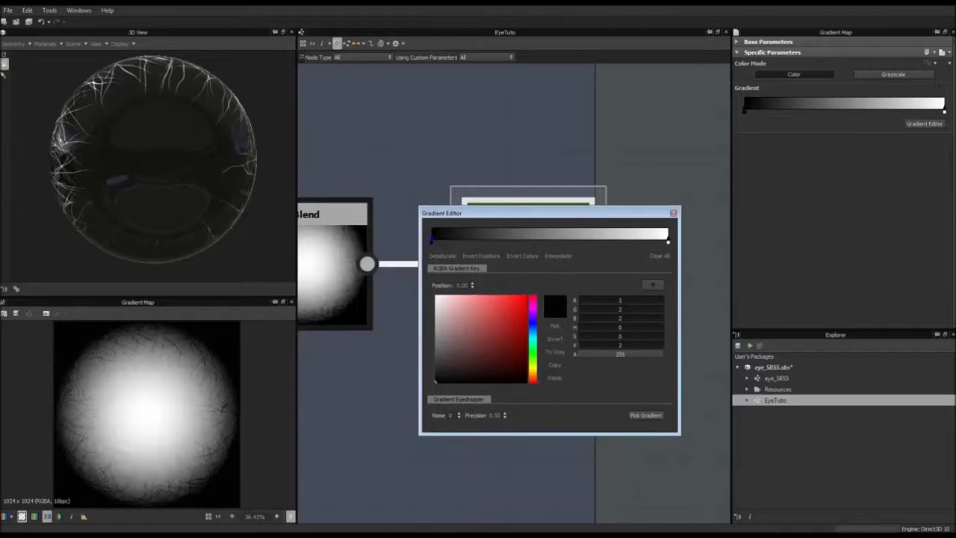
{"action": "scroll", "coordinate": [404, 218], "scroll_direction": "down", "scroll_amount": 3}
{"action": "middle_click_drag", "start_coordinate": [363, 248], "coordinate": [446, 224]}
{"action": "middle_click_drag", "start_coordinate": [333, 232], "coordinate": [415, 222]}
{"action": "scroll", "coordinate": [412, 222], "scroll_direction": "down", "scroll_amount": 3}
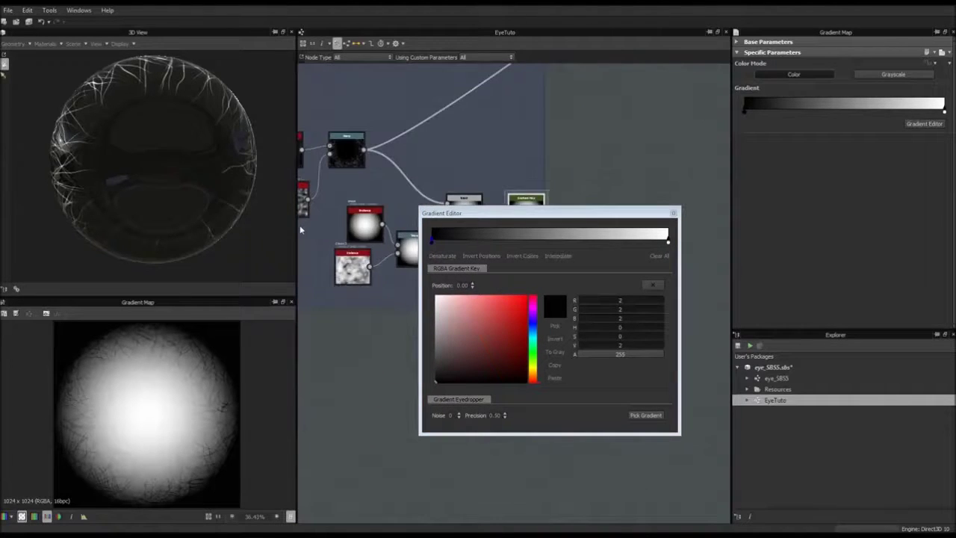
{"action": "middle_click_drag", "start_coordinate": [313, 229], "coordinate": [524, 249]}
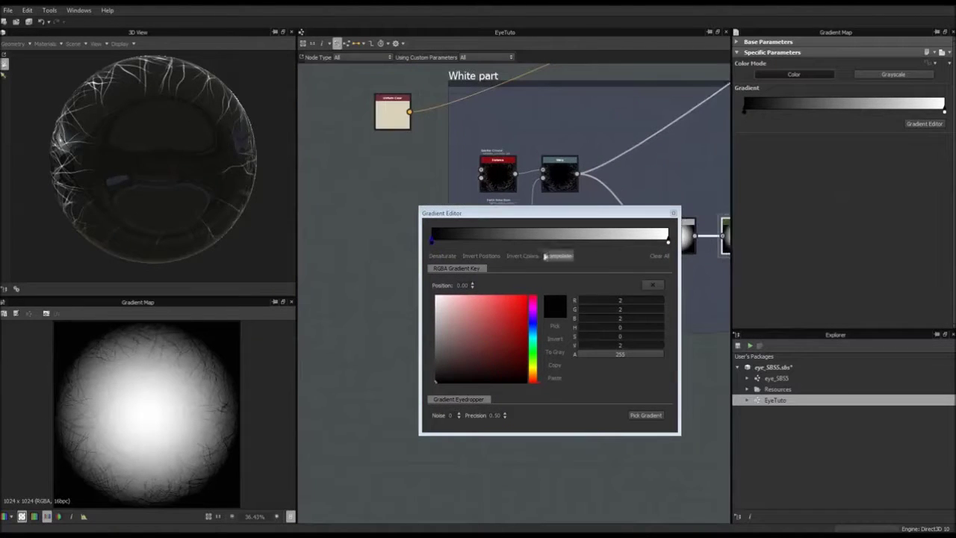
{"action": "left_click", "coordinate": [667, 240]}
{"action": "left_click", "coordinate": [555, 325]}
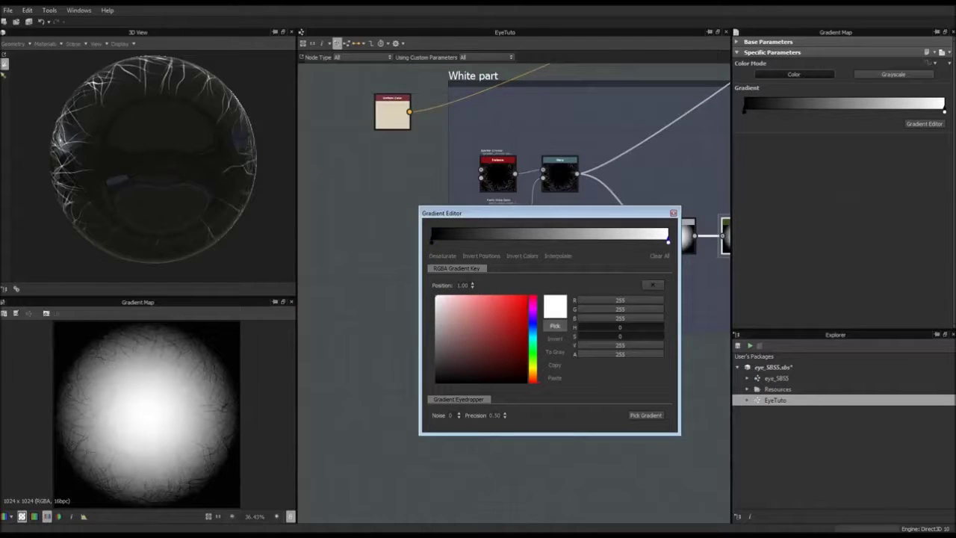
{"action": "left_click", "coordinate": [397, 119]}
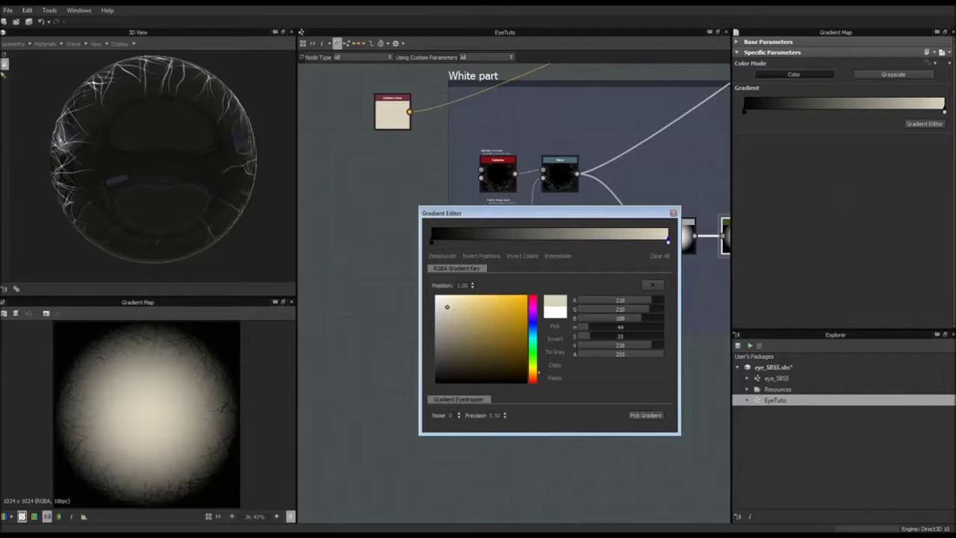
Recolour the gradient's black key at position 0 to a dark red of R 144, G 48, B 41.
{"action": "middle_click_drag", "start_coordinate": [687, 272], "coordinate": [616, 226]}
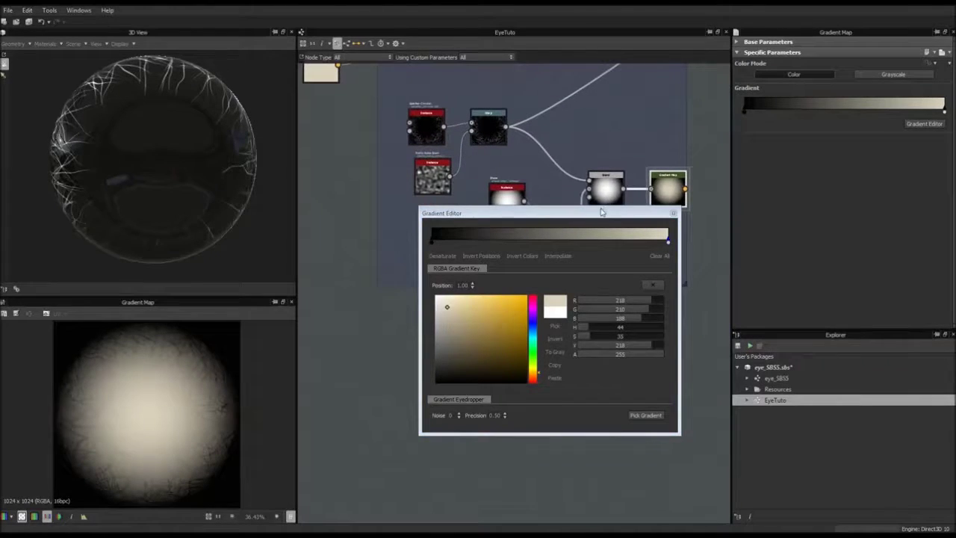
{"action": "left_click_drag", "start_coordinate": [602, 213], "coordinate": [642, 283]}
{"action": "scroll", "coordinate": [585, 213], "scroll_direction": "up", "scroll_amount": 3}
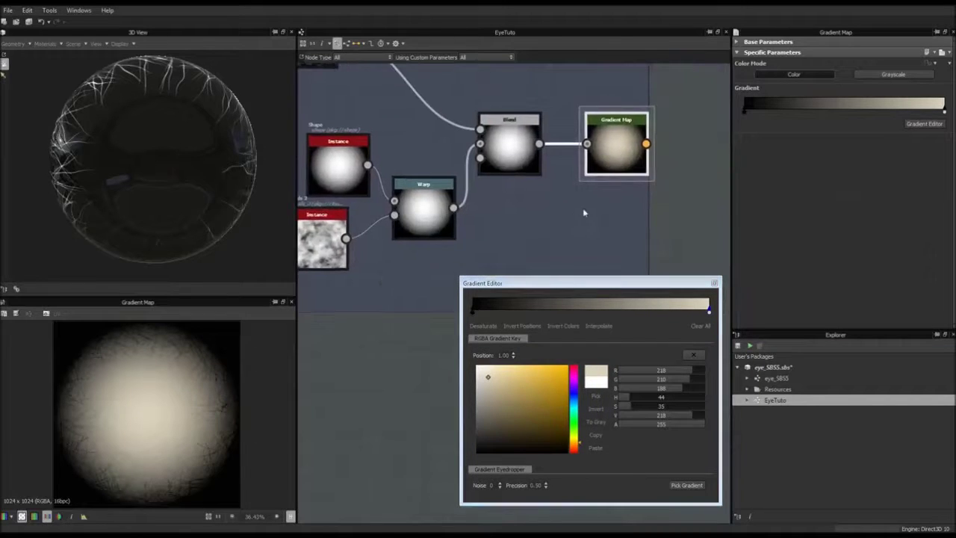
{"action": "scroll", "coordinate": [579, 209], "scroll_direction": "up", "scroll_amount": 3}
{"action": "scroll", "coordinate": [579, 209], "scroll_direction": "down", "scroll_amount": 2}
{"action": "middle_click_drag", "start_coordinate": [596, 173], "coordinate": [605, 200]}
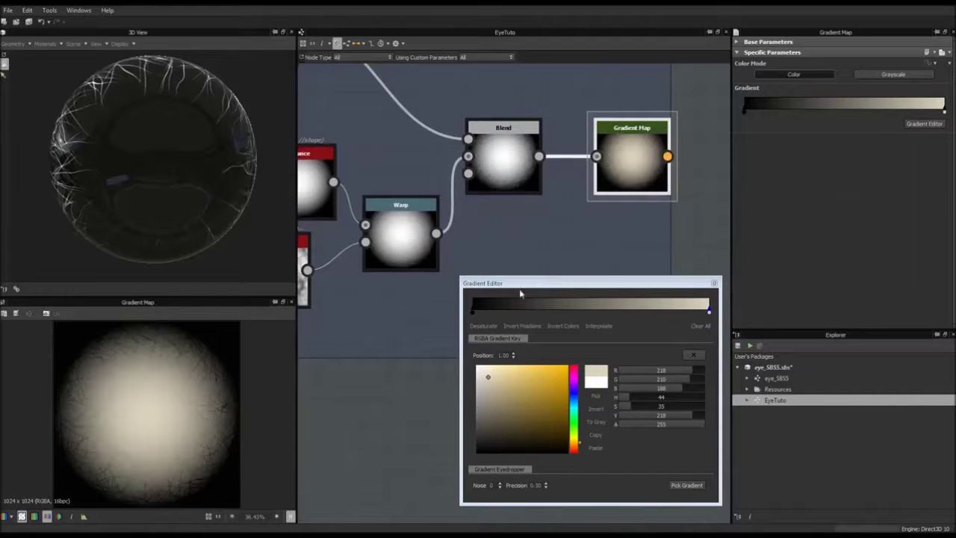
{"action": "left_click", "coordinate": [472, 312]}
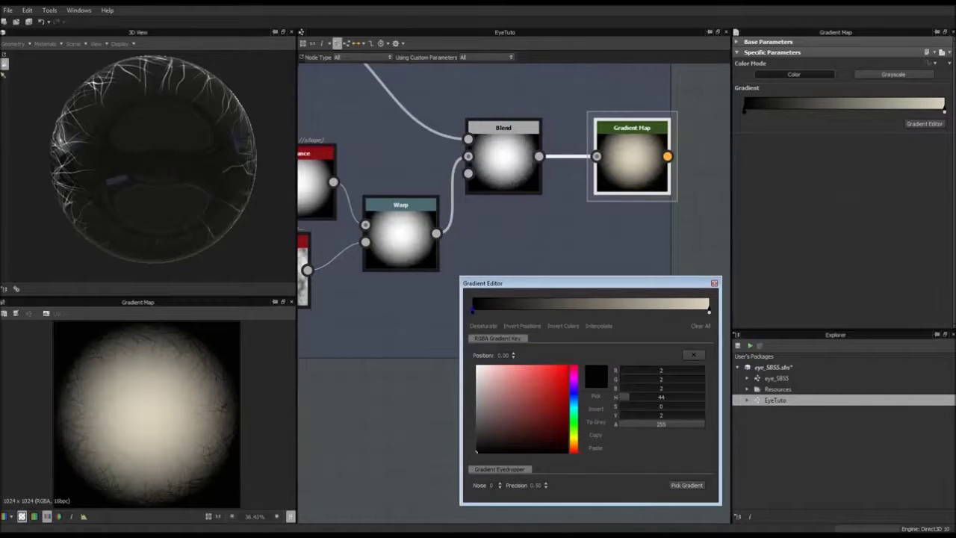
{"action": "mouse_move", "coordinate": [549, 380]}
{"action": "left_mouse_down"}
{"action": "mouse_move", "coordinate": [567, 365]}
{"action": "mouse_move", "coordinate": [543, 366]}
{"action": "left_mouse_up"}
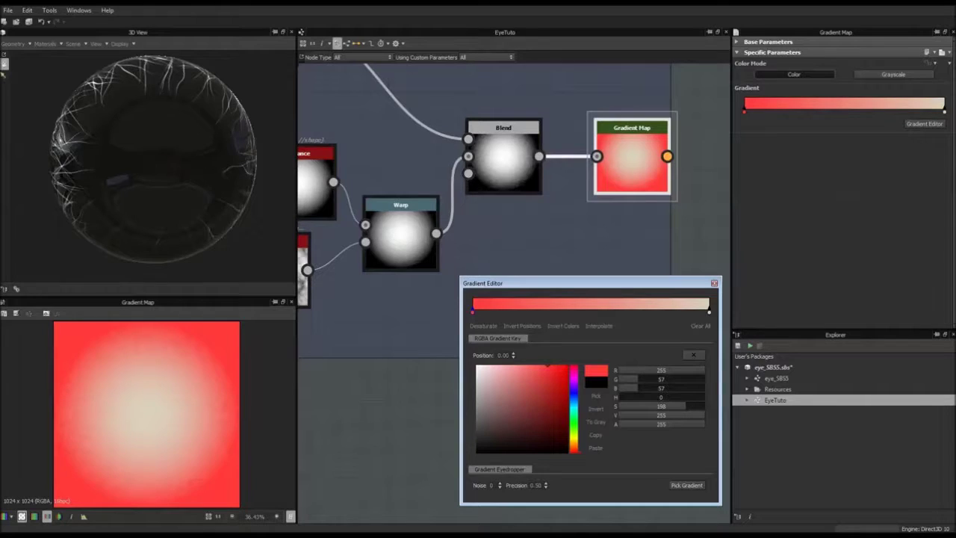
{"action": "left_click_drag", "start_coordinate": [548, 366], "coordinate": [539, 376]}
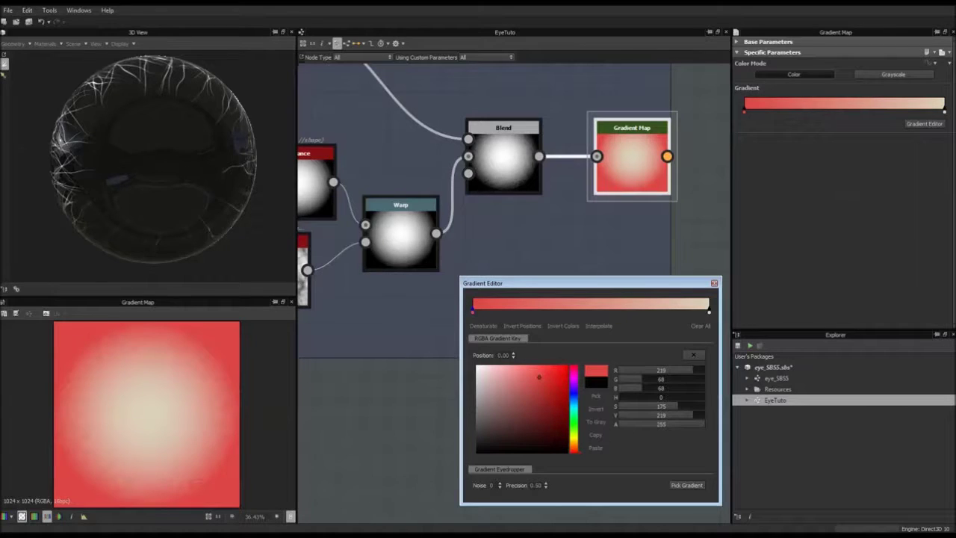
{"action": "left_click_drag", "start_coordinate": [575, 452], "coordinate": [574, 452]}
{"action": "left_click_drag", "start_coordinate": [539, 376], "coordinate": [539, 406]}
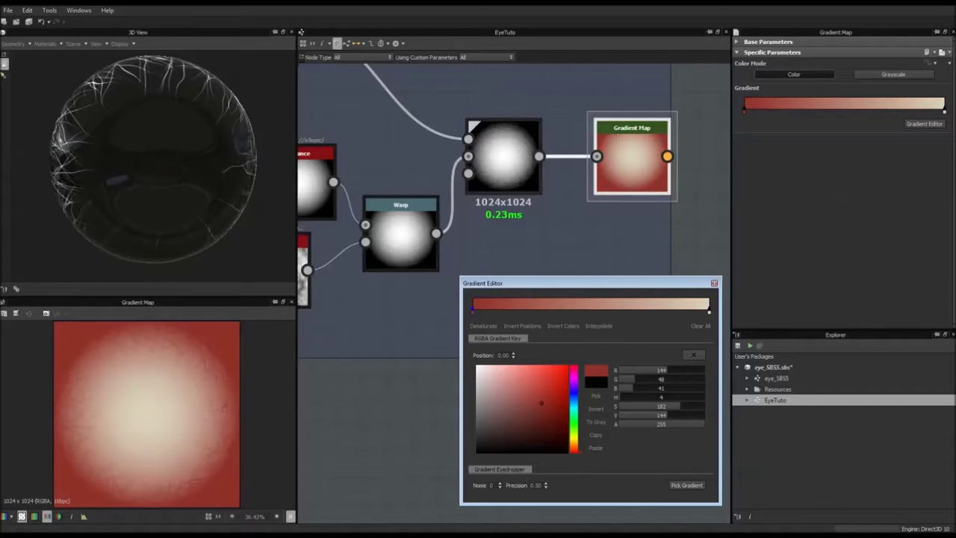
Connect the Gradient Map's output to the iris Blend node's background input, replacing the Uniform Color, and preview that Blend in 2D.
{"action": "scroll", "coordinate": [523, 164], "scroll_direction": "down", "scroll_amount": 5}
{"action": "scroll", "coordinate": [487, 224], "scroll_direction": "down", "scroll_amount": 2}
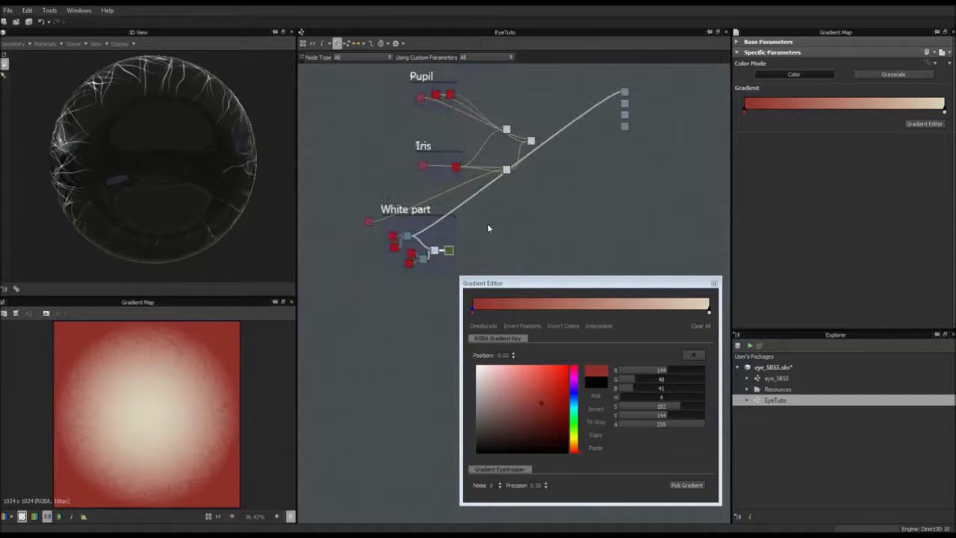
{"action": "scroll", "coordinate": [487, 224], "scroll_direction": "up", "scroll_amount": 4}
{"action": "scroll", "coordinate": [485, 217], "scroll_direction": "down", "scroll_amount": 1}
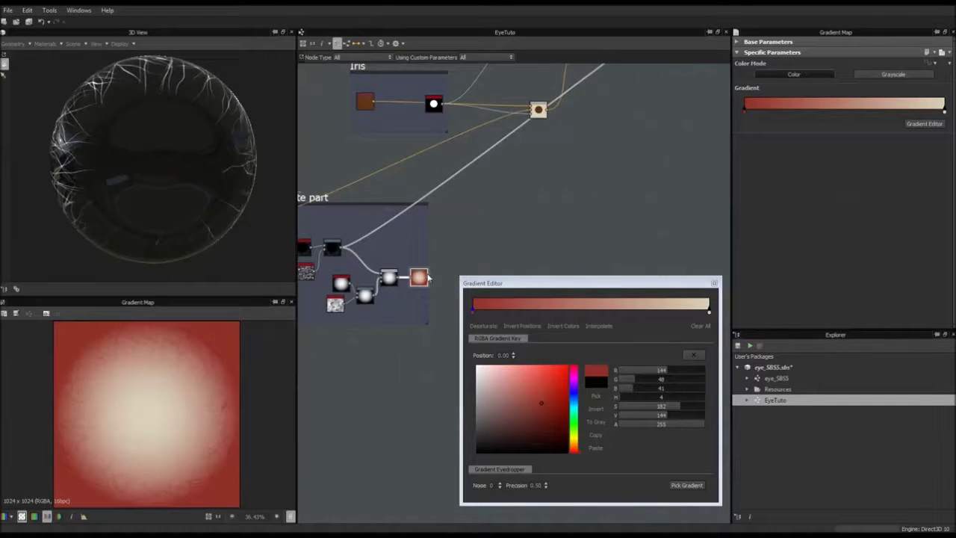
{"action": "left_click_drag", "start_coordinate": [427, 280], "coordinate": [532, 110]}
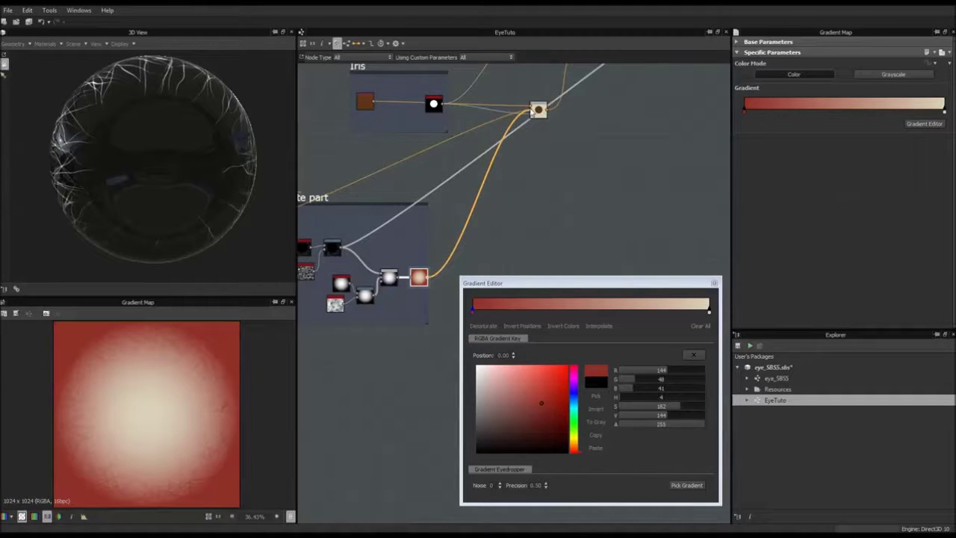
{"action": "double_click", "coordinate": [538, 111]}
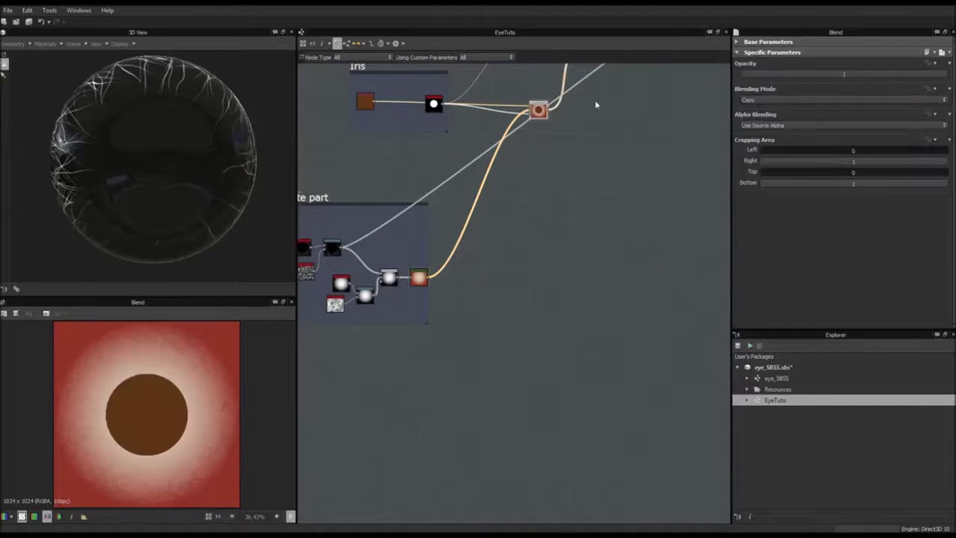
Connect the final pupil Blend node to the Base Color output and rotate the 3D eye to inspect the veins.
{"action": "middle_click_drag", "start_coordinate": [655, 90], "coordinate": [641, 124]}
{"action": "scroll", "coordinate": [591, 139], "scroll_direction": "down", "scroll_amount": 3}
{"action": "scroll", "coordinate": [526, 248], "scroll_direction": "down", "scroll_amount": 2}
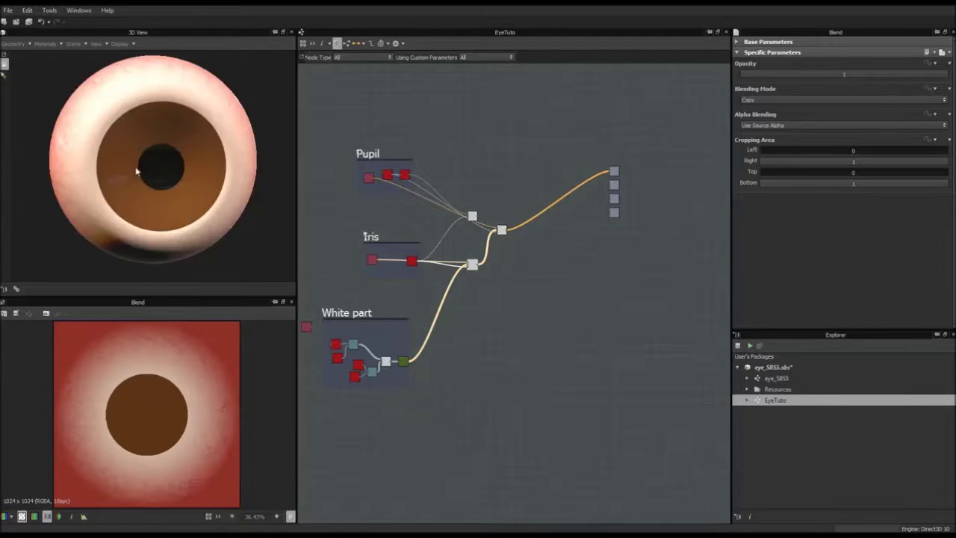
{"action": "mouse_move", "coordinate": [136, 172]}
{"action": "left_mouse_down"}
{"action": "mouse_move", "coordinate": [187, 175]}
{"action": "mouse_move", "coordinate": [133, 171]}
{"action": "mouse_move", "coordinate": [112, 154]}
{"action": "mouse_move", "coordinate": [170, 174]}
{"action": "mouse_move", "coordinate": [145, 164]}
{"action": "left_mouse_up"}
{"action": "scroll", "coordinate": [573, 228], "scroll_direction": "up", "scroll_amount": 1}
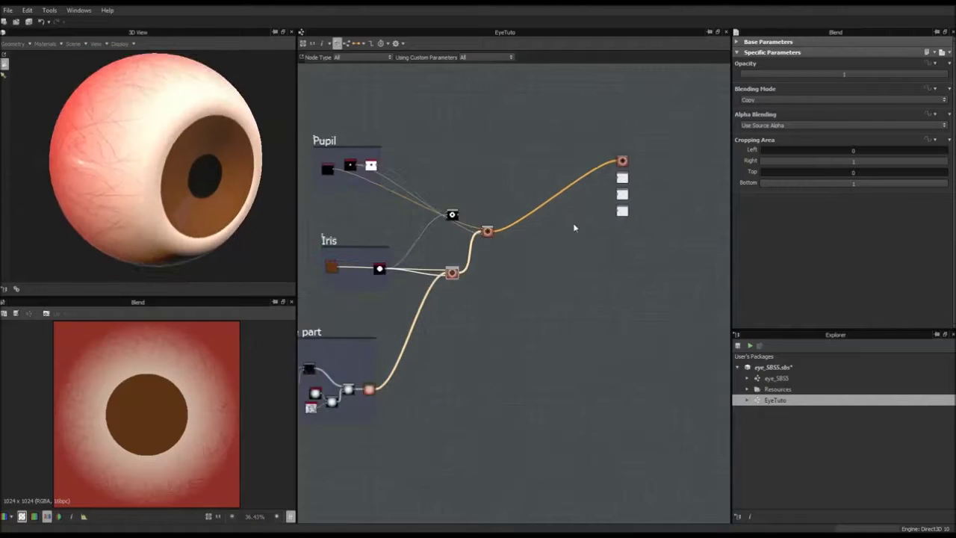
Add a Normal node beside the output nodes and connect it to the Normal output.
{"action": "middle_click_drag", "start_coordinate": [570, 140], "coordinate": [530, 261]}
{"action": "scroll", "coordinate": [566, 285], "scroll_direction": "up", "scroll_amount": 4}
{"action": "middle_click_drag", "start_coordinate": [545, 315], "coordinate": [442, 234]}
{"action": "scroll", "coordinate": [491, 253], "scroll_direction": "up", "scroll_amount": 4}
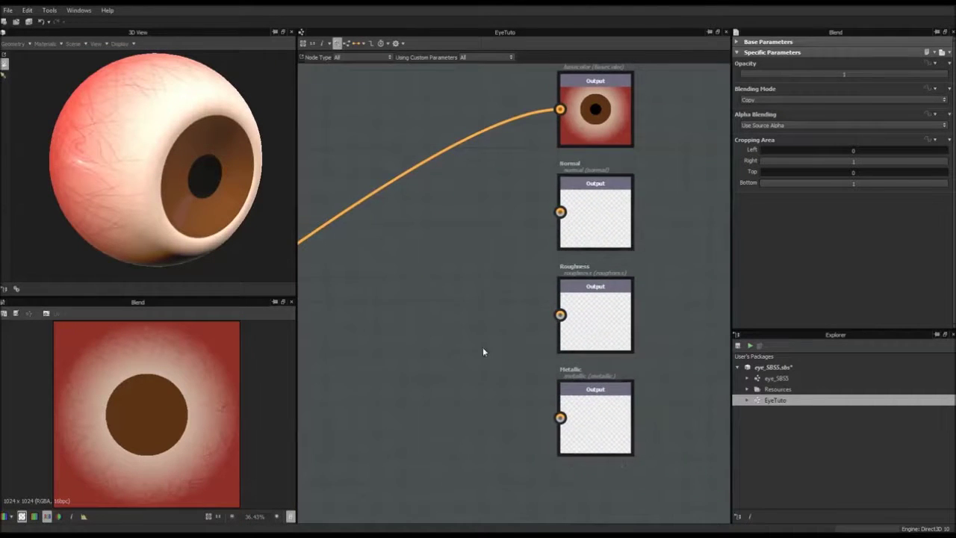
{"action": "middle_click_drag", "start_coordinate": [485, 333], "coordinate": [516, 318]}
{"action": "right_click", "coordinate": [516, 317]}
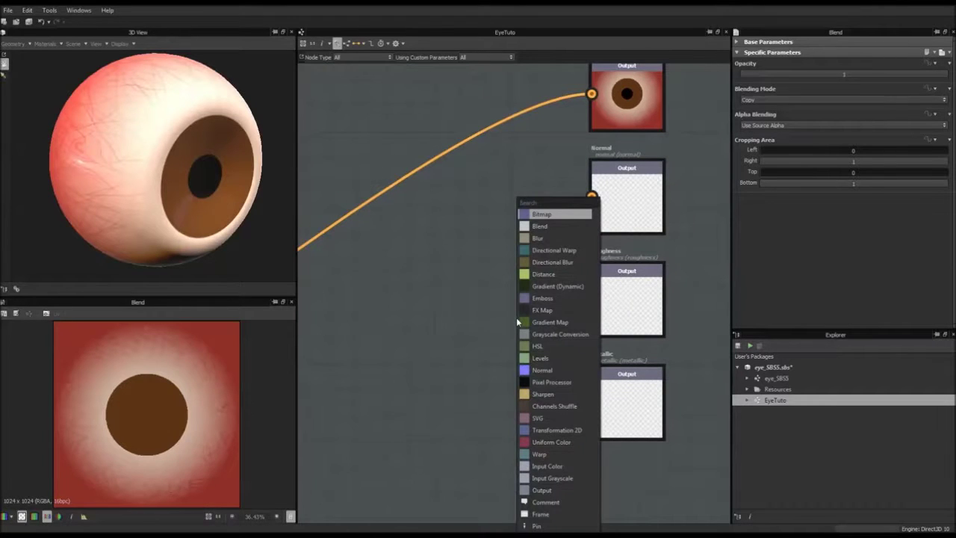
{"action": "type", "text": "normal"}
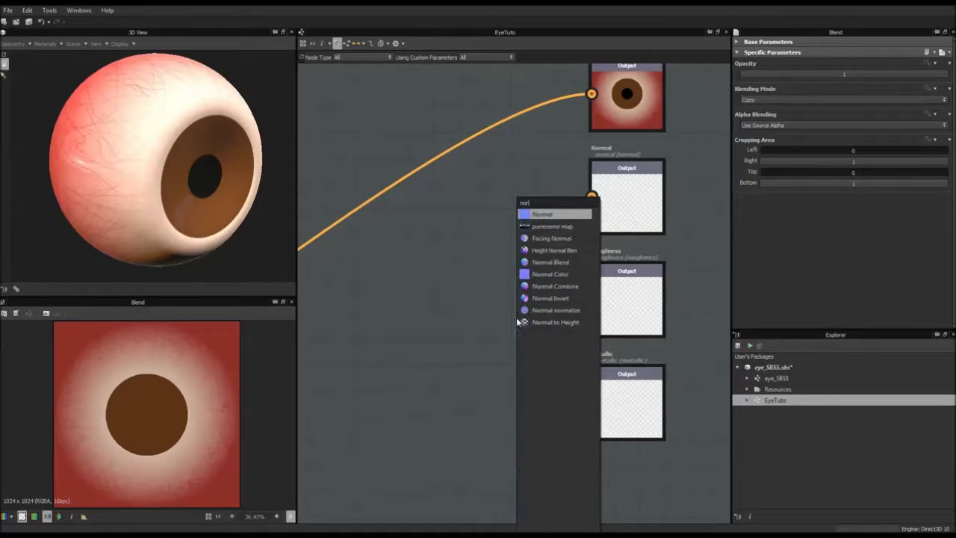
{"action": "key", "text": "Return"}
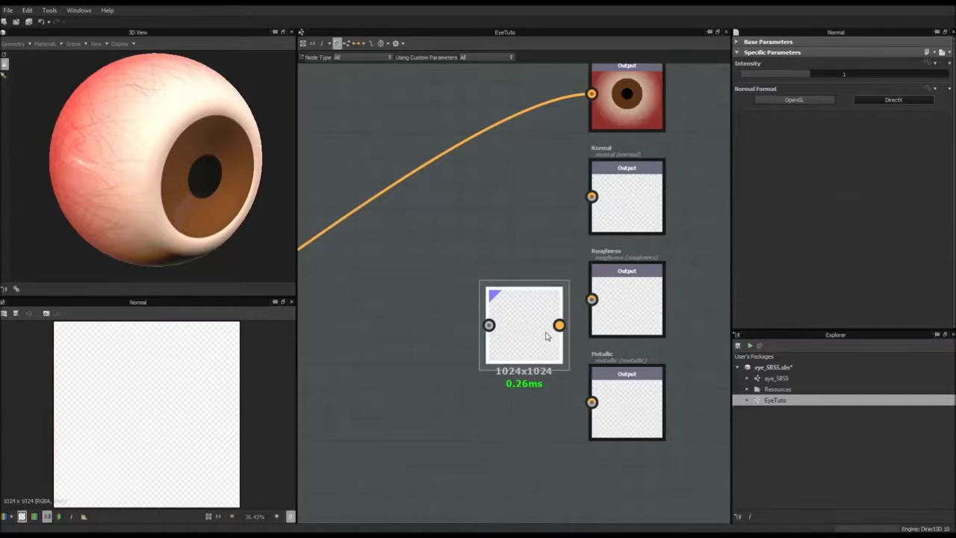
{"action": "left_click_drag", "start_coordinate": [516, 318], "coordinate": [592, 196]}
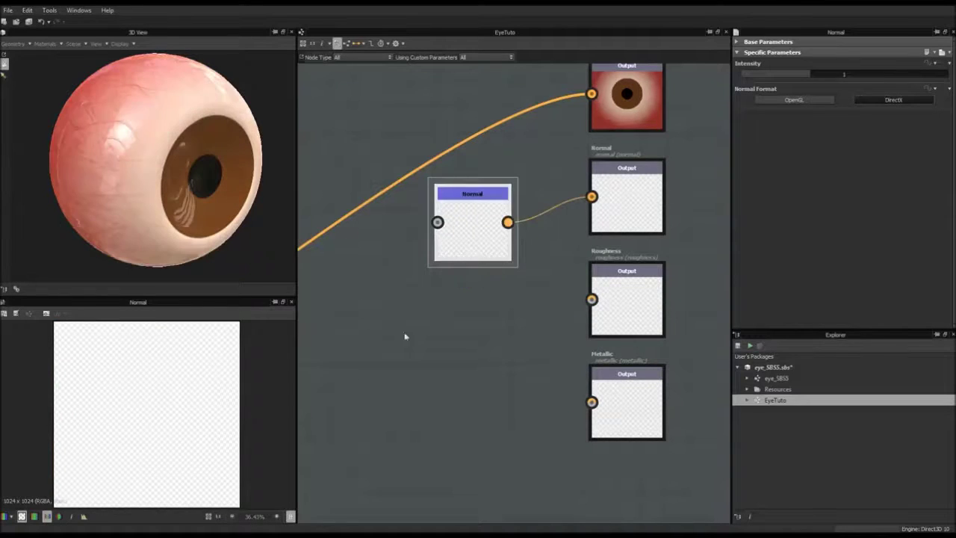
Examine the vein detail in the white part's final Blend node and its Gradient Map.
{"action": "scroll", "coordinate": [403, 360], "scroll_direction": "down", "scroll_amount": 3}
{"action": "middle_click_drag", "start_coordinate": [404, 361], "coordinate": [623, 180]}
{"action": "scroll", "coordinate": [622, 178], "scroll_direction": "down", "scroll_amount": 3}
{"action": "middle_click_drag", "start_coordinate": [416, 269], "coordinate": [531, 227]}
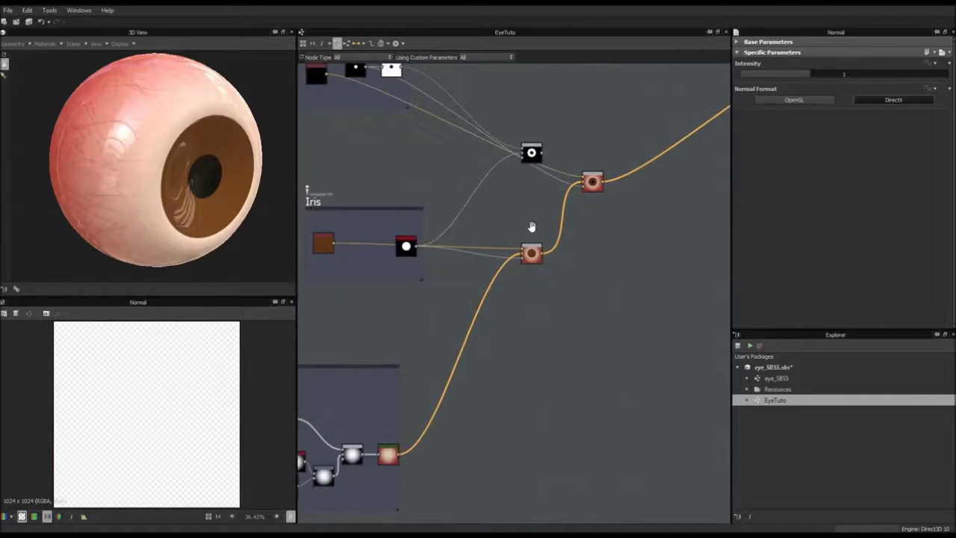
{"action": "scroll", "coordinate": [472, 236], "scroll_direction": "down", "scroll_amount": 3}
{"action": "scroll", "coordinate": [428, 349], "scroll_direction": "up", "scroll_amount": 1}
{"action": "middle_click_drag", "start_coordinate": [428, 349], "coordinate": [493, 285]}
{"action": "scroll", "coordinate": [493, 285], "scroll_direction": "up", "scroll_amount": 5}
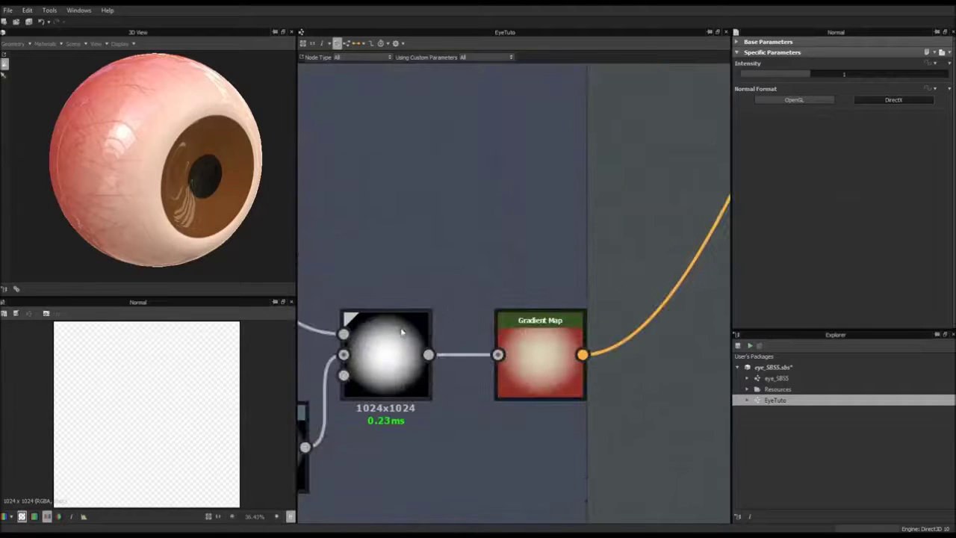
{"action": "scroll", "coordinate": [399, 337], "scroll_direction": "up", "scroll_amount": 3}
{"action": "scroll", "coordinate": [401, 340], "scroll_direction": "down", "scroll_amount": 2}
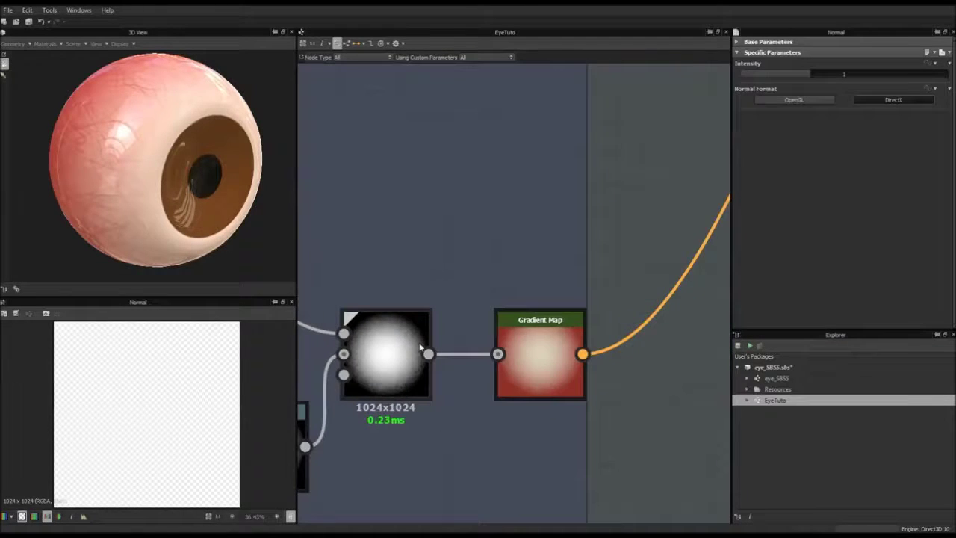
{"action": "scroll", "coordinate": [421, 352], "scroll_direction": "up", "scroll_amount": 2}
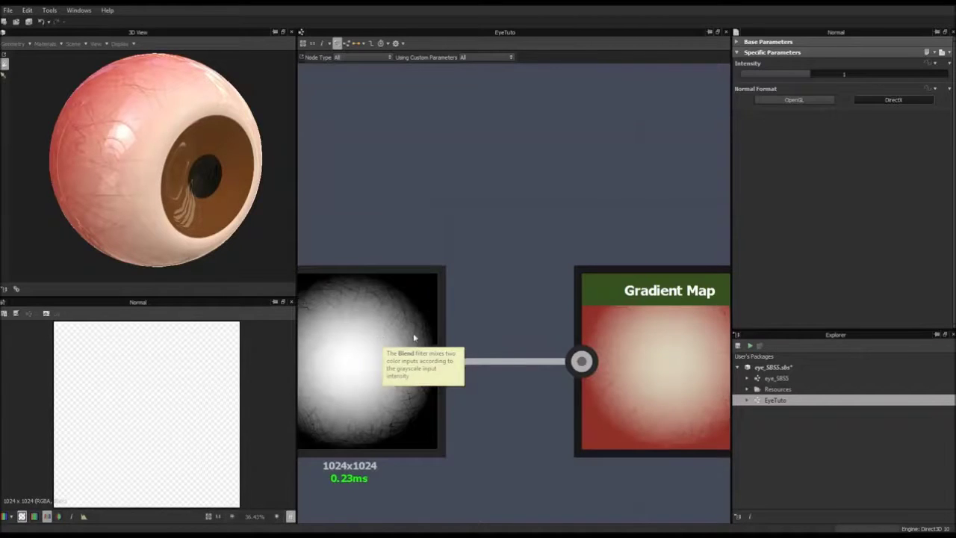
{"action": "scroll", "coordinate": [370, 316], "scroll_direction": "down", "scroll_amount": 2}
{"action": "scroll", "coordinate": [366, 306], "scroll_direction": "up", "scroll_amount": 2}
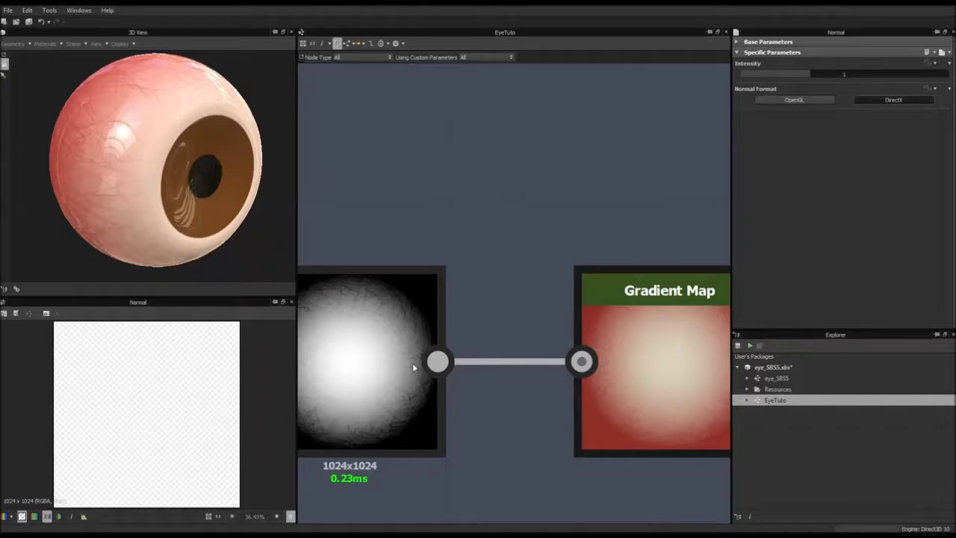
{"action": "scroll", "coordinate": [381, 303], "scroll_direction": "down", "scroll_amount": 3}
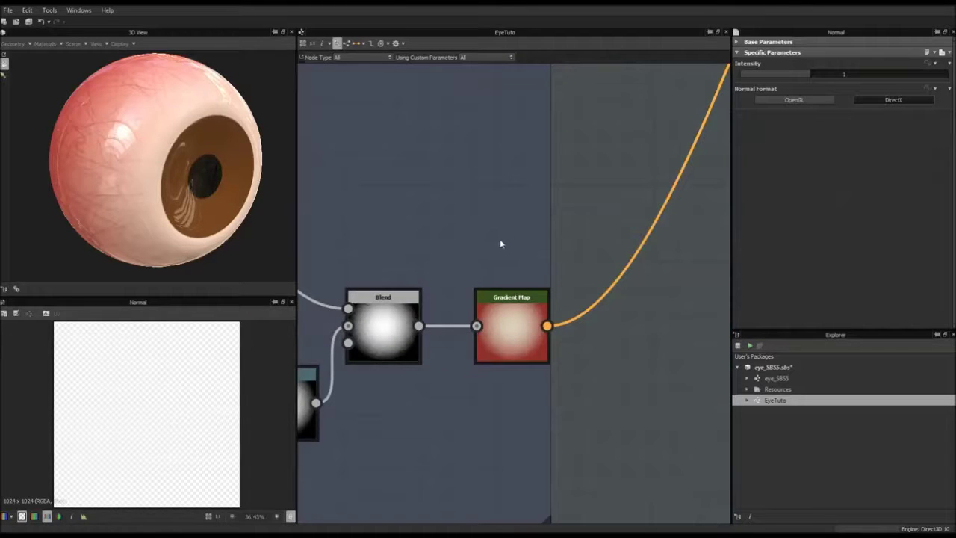
Add a second Blend node in the White part frame, directly above the Blend that feeds the Gradient Map.
{"action": "middle_click_drag", "start_coordinate": [548, 215], "coordinate": [497, 290]}
{"action": "scroll", "coordinate": [497, 290], "scroll_direction": "down", "scroll_amount": 3}
{"action": "scroll", "coordinate": [445, 320], "scroll_direction": "up", "scroll_amount": 4}
{"action": "middle_click_drag", "start_coordinate": [392, 330], "coordinate": [665, 204]}
{"action": "scroll", "coordinate": [569, 279], "scroll_direction": "up", "scroll_amount": 4}
{"action": "middle_click_drag", "start_coordinate": [508, 318], "coordinate": [629, 236]}
{"action": "scroll", "coordinate": [629, 236], "scroll_direction": "down", "scroll_amount": 2}
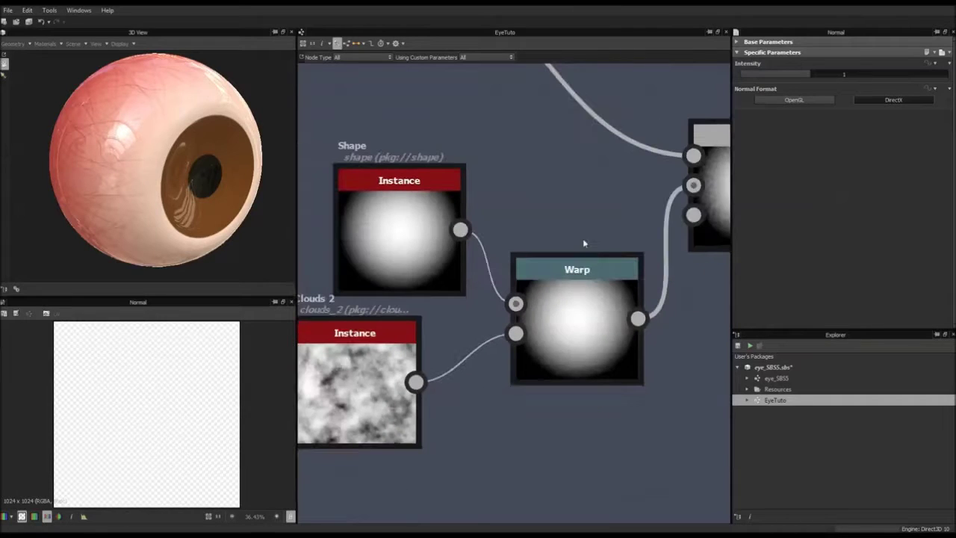
{"action": "scroll", "coordinate": [567, 237], "scroll_direction": "down", "scroll_amount": 3}
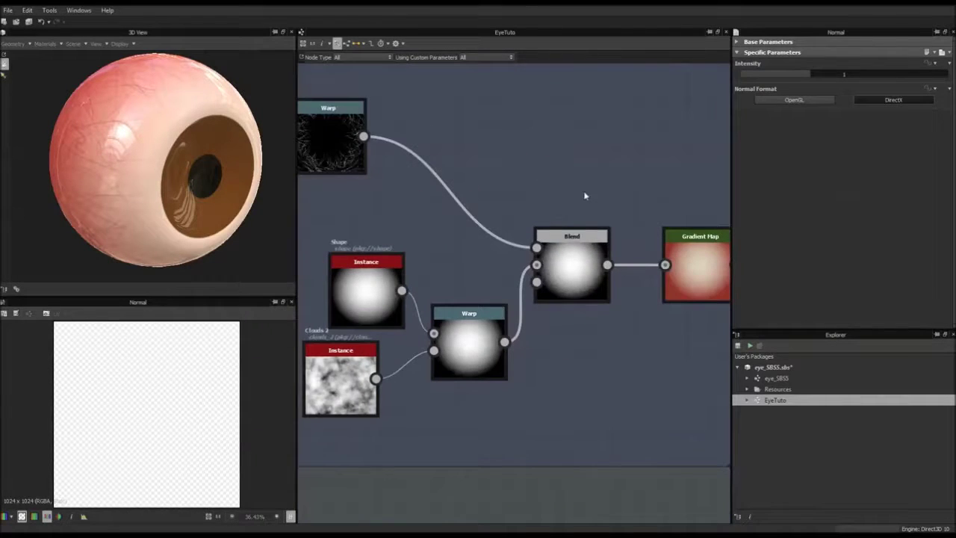
{"action": "key", "text": "space"}
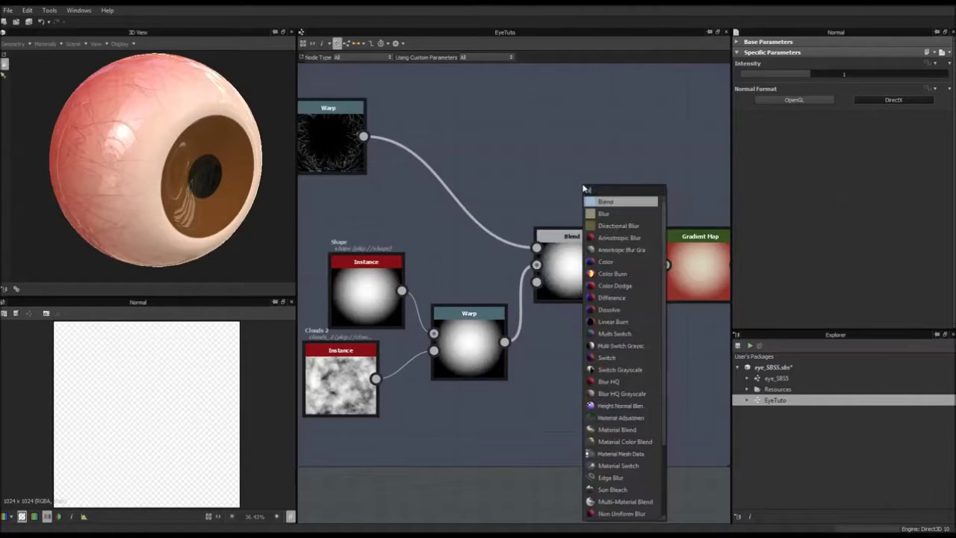
{"action": "type", "text": "blend"}
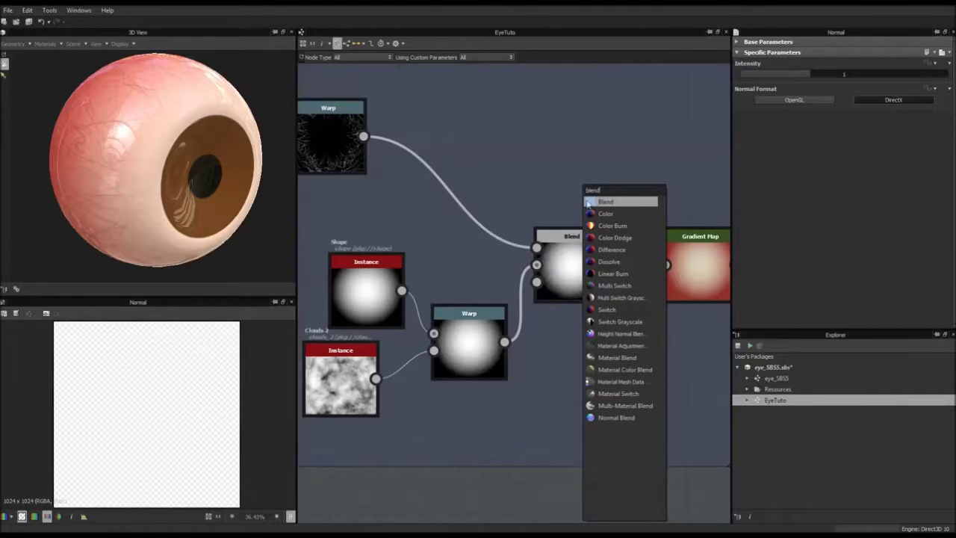
{"action": "left_click", "coordinate": [621, 203]}
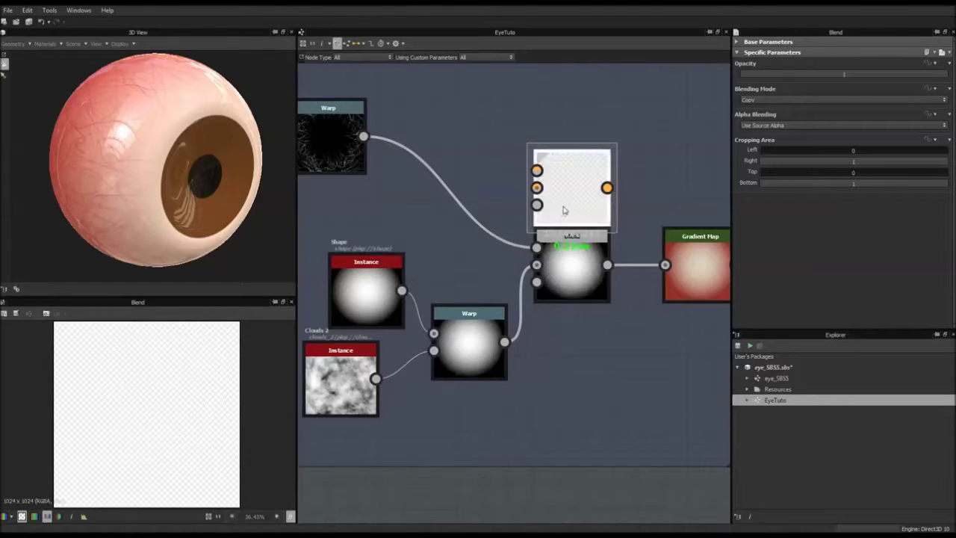
{"action": "left_click_drag", "start_coordinate": [564, 212], "coordinate": [562, 171]}
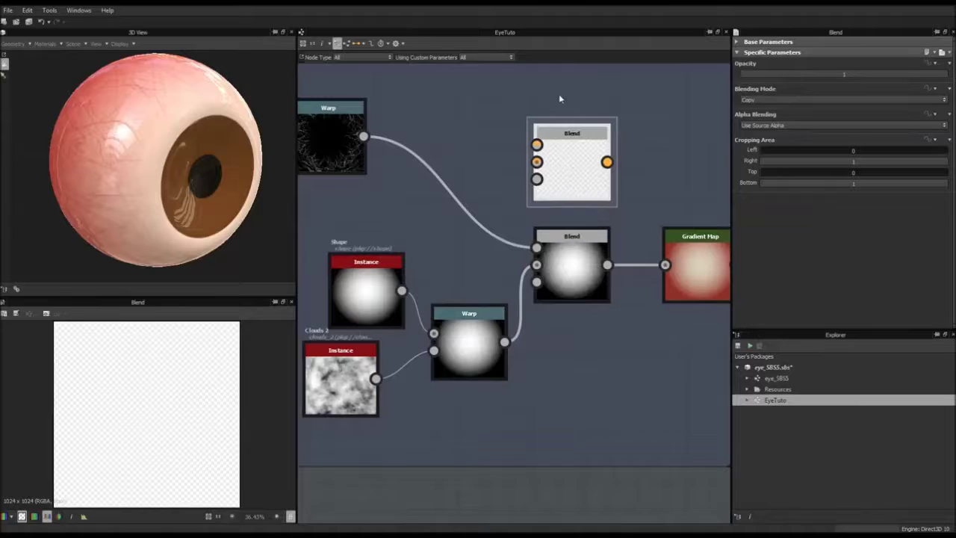
Feed the new Blend the shape Warp as background and the vein Warp as foreground, with blending mode Max (Lighten).
{"action": "left_click_drag", "start_coordinate": [504, 345], "coordinate": [537, 163]}
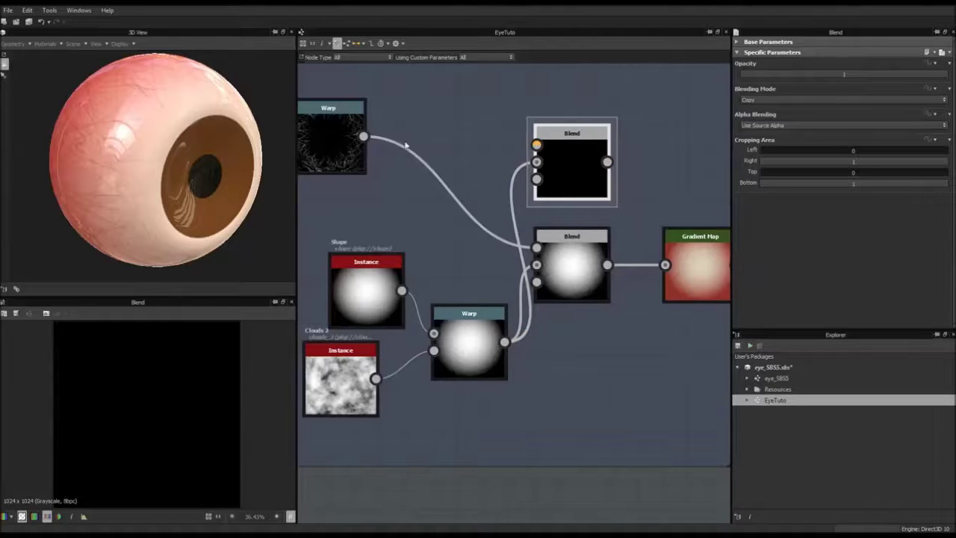
{"action": "left_click_drag", "start_coordinate": [362, 138], "coordinate": [535, 146]}
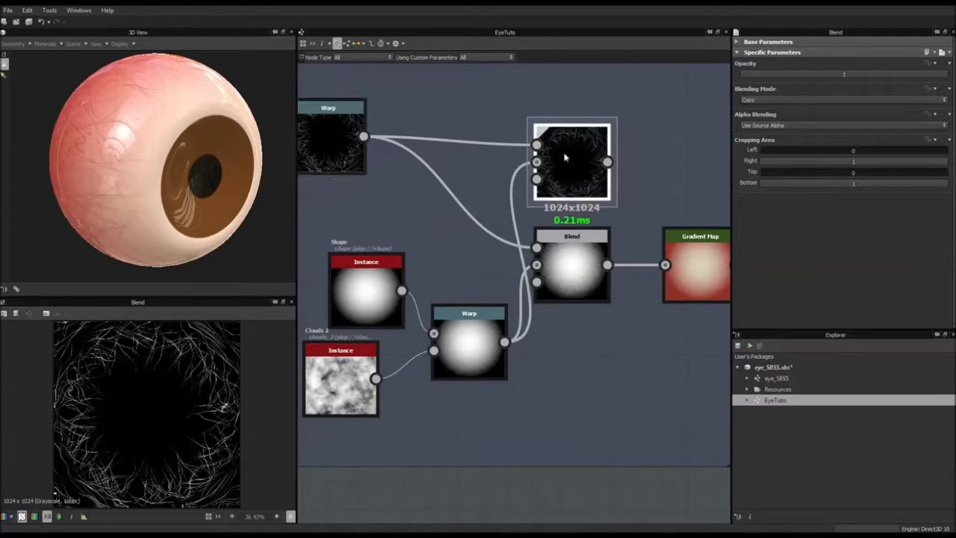
{"action": "left_click", "coordinate": [762, 100]}
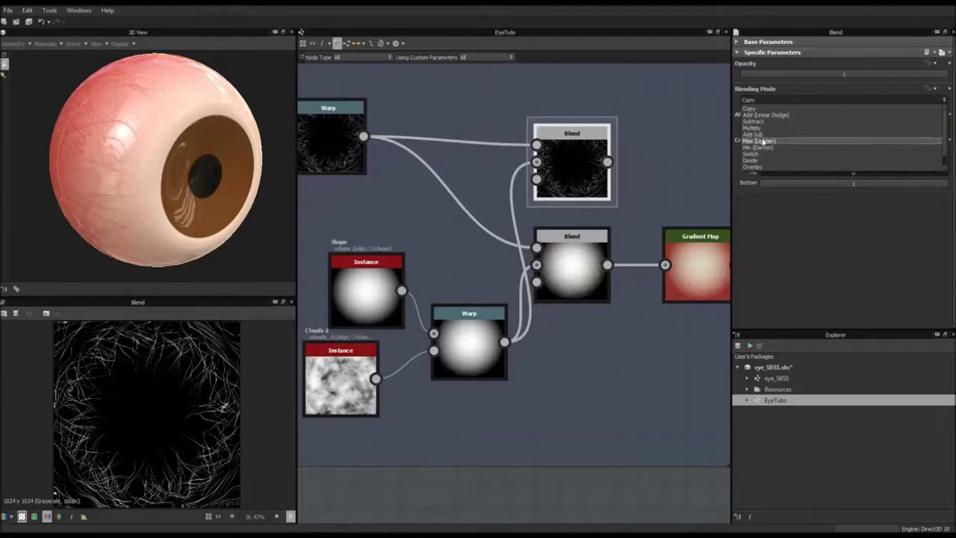
{"action": "left_click", "coordinate": [763, 141]}
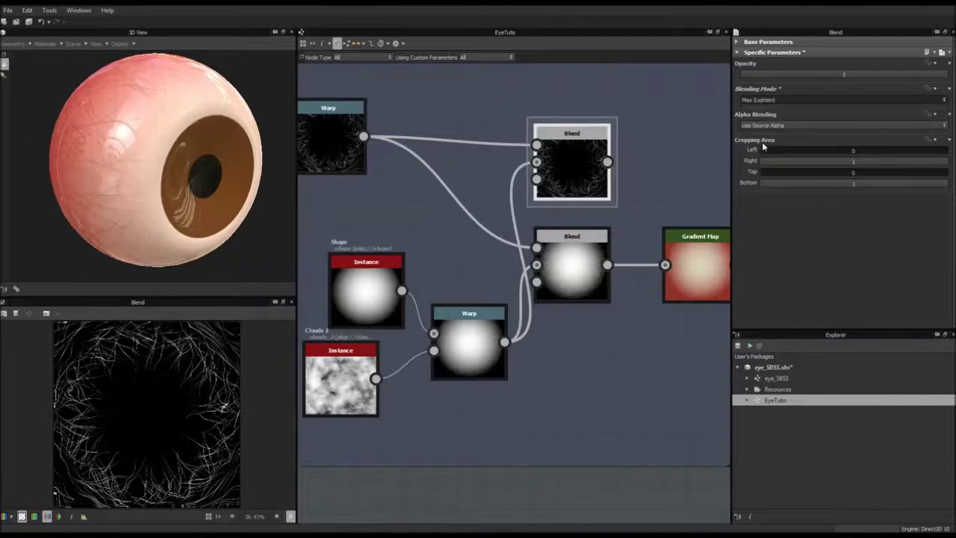
{"action": "scroll", "coordinate": [586, 159], "scroll_direction": "up", "scroll_amount": 5}
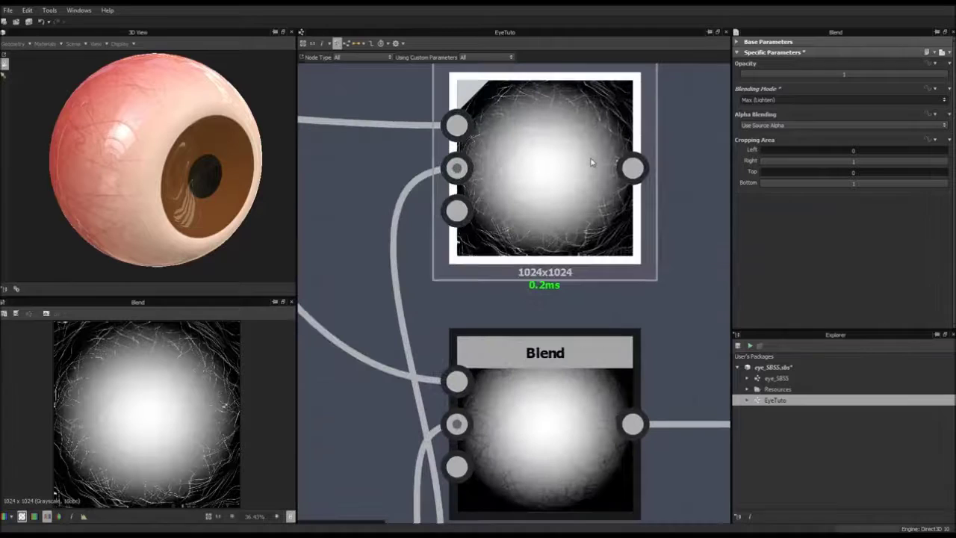
{"action": "scroll", "coordinate": [591, 161], "scroll_direction": "down", "scroll_amount": 5}
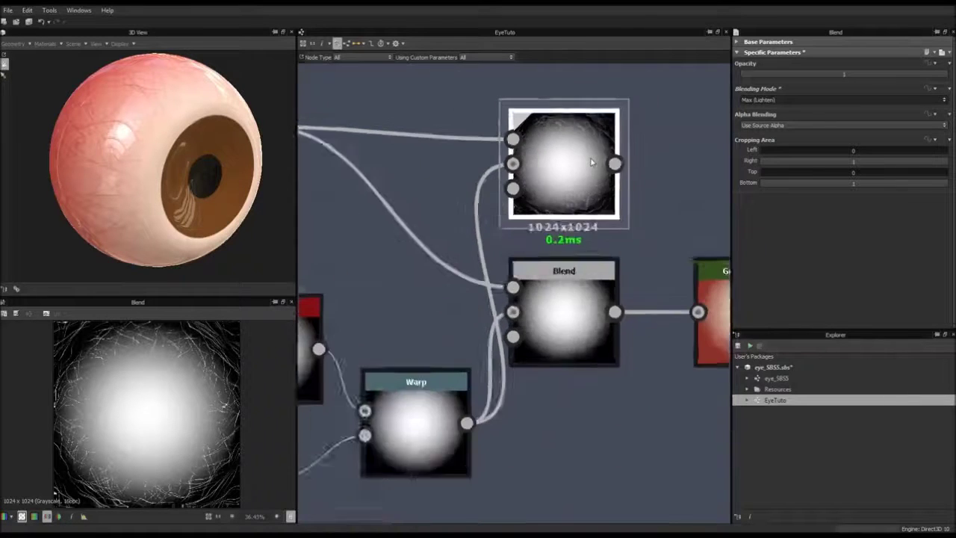
Connect the new Max (Lighten) Blend to the Normal node's input and inspect the relief on the 3D eye.
{"action": "scroll", "coordinate": [590, 161], "scroll_direction": "down", "scroll_amount": 6}
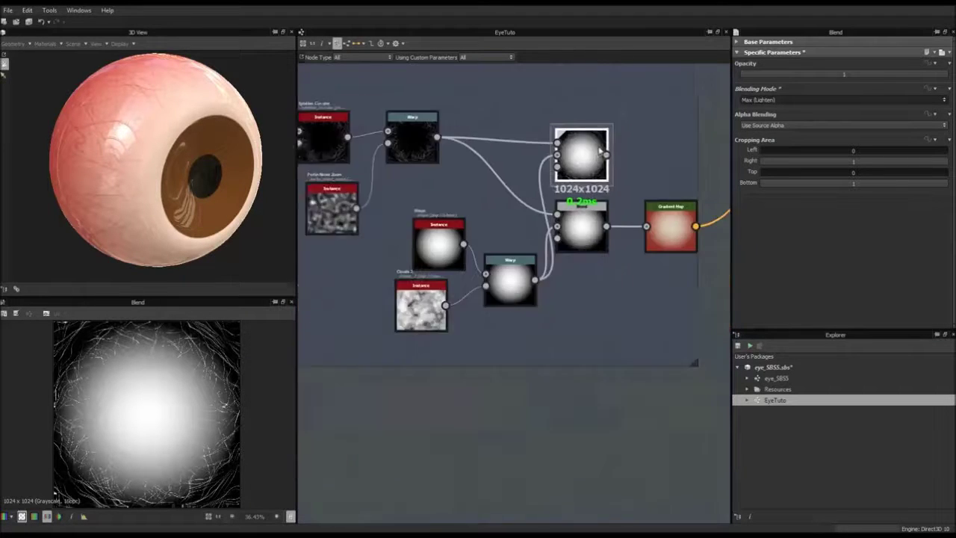
{"action": "middle_click_drag", "start_coordinate": [555, 153], "coordinate": [462, 252]}
{"action": "scroll", "coordinate": [462, 252], "scroll_direction": "down", "scroll_amount": 1}
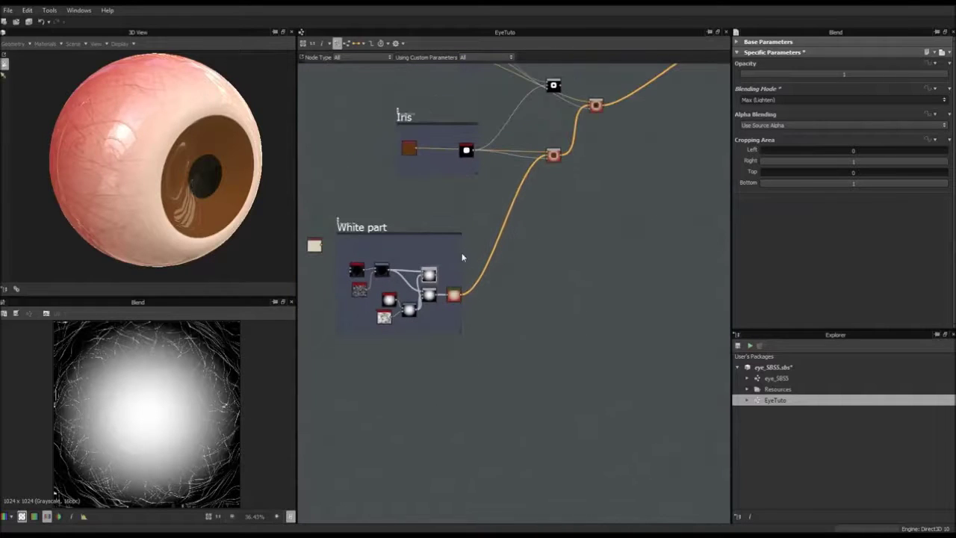
{"action": "left_click_drag", "start_coordinate": [436, 275], "coordinate": [690, 132]}
{"action": "left_click_drag", "start_coordinate": [437, 277], "coordinate": [469, 335]}
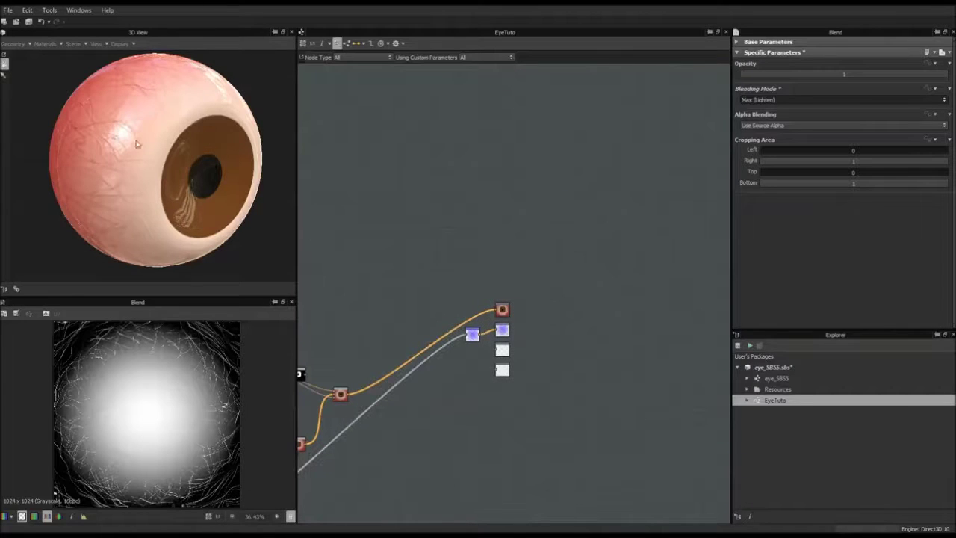
{"action": "mouse_move", "coordinate": [136, 144]}
{"action": "left_mouse_down"}
{"action": "mouse_move", "coordinate": [211, 140]}
{"action": "mouse_move", "coordinate": [153, 142]}
{"action": "left_mouse_up"}
{"action": "scroll", "coordinate": [128, 144], "scroll_direction": "down", "scroll_amount": 3}
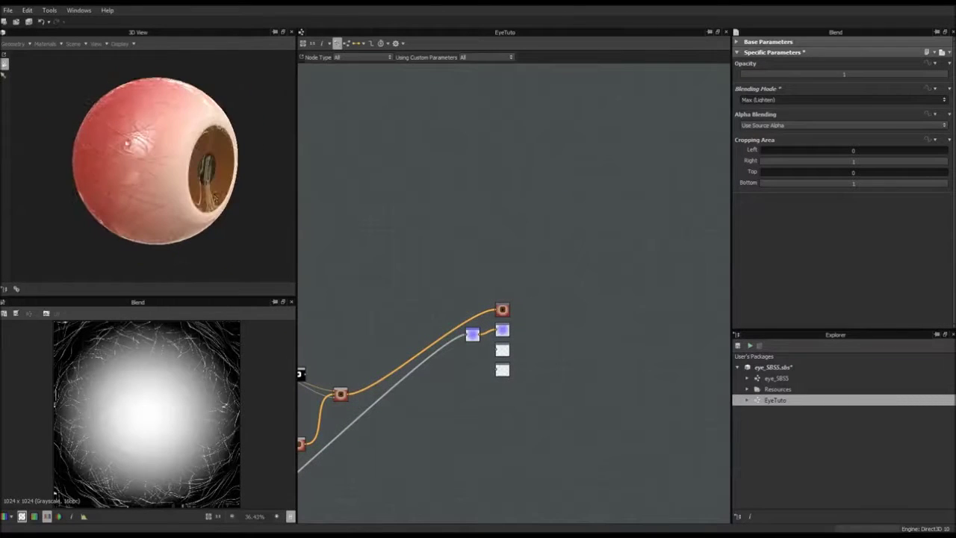
{"action": "scroll", "coordinate": [453, 347], "scroll_direction": "up", "scroll_amount": 5}
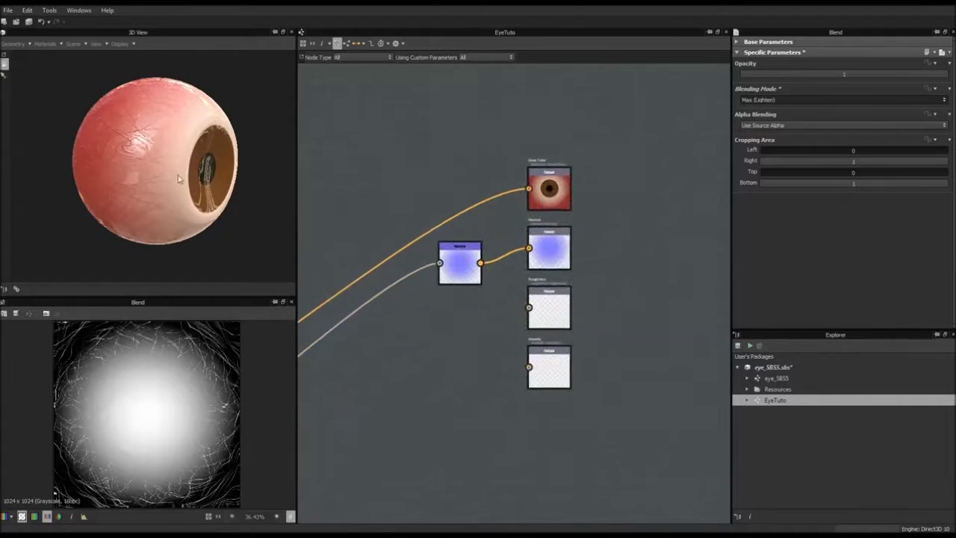
{"action": "left_click_drag", "start_coordinate": [182, 179], "coordinate": [157, 158]}
Lower the opacity of the Blend feeding the Normal node to 0.42 and check the veins on the 3D eye.
{"action": "scroll", "coordinate": [425, 345], "scroll_direction": "down", "scroll_amount": 4}
{"action": "middle_click_drag", "start_coordinate": [412, 354], "coordinate": [525, 296]}
{"action": "middle_click_drag", "start_coordinate": [414, 320], "coordinate": [586, 265]}
{"action": "scroll", "coordinate": [327, 324], "scroll_direction": "down", "scroll_amount": 3}
{"action": "middle_click_drag", "start_coordinate": [366, 349], "coordinate": [566, 265]}
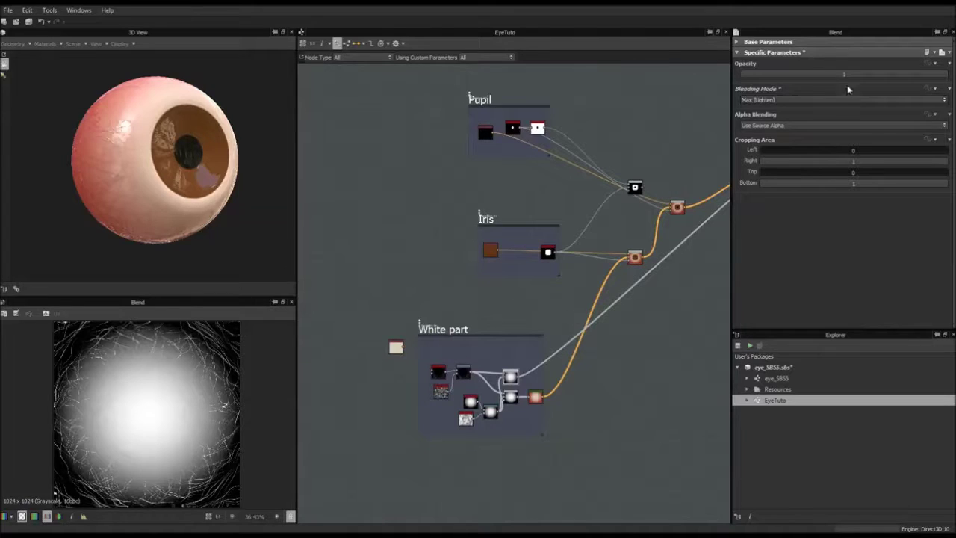
{"action": "left_click_drag", "start_coordinate": [863, 74], "coordinate": [829, 77]}
{"action": "mouse_move", "coordinate": [146, 109]}
{"action": "left_mouse_down"}
{"action": "mouse_move", "coordinate": [162, 131]}
{"action": "mouse_move", "coordinate": [152, 249]}
{"action": "left_mouse_up"}
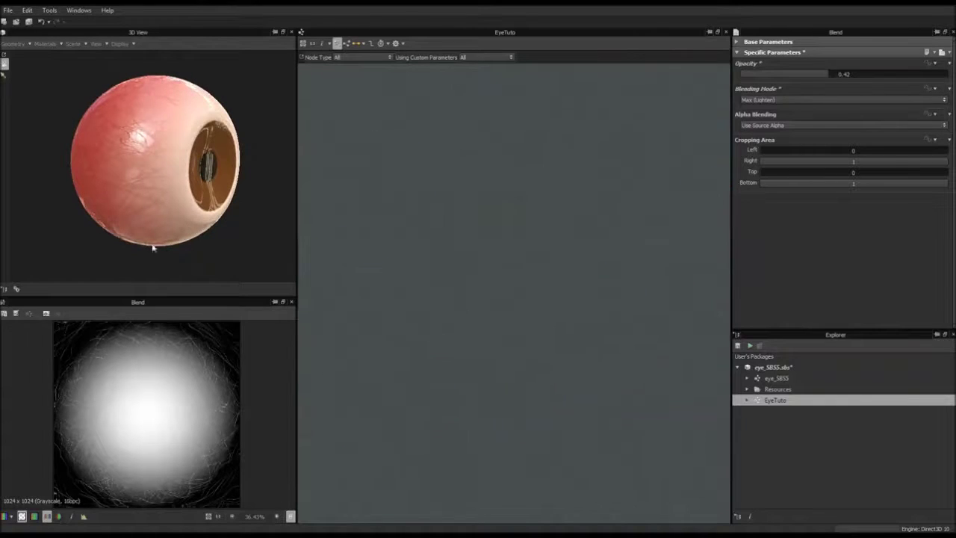
Add a black Uniform Color node beside the output nodes and connect it to the Metallic output.
{"action": "middle_click_drag", "start_coordinate": [402, 255], "coordinate": [664, 225]}
{"action": "scroll", "coordinate": [527, 217], "scroll_direction": "up", "scroll_amount": 9}
{"action": "middle_click_drag", "start_coordinate": [528, 271], "coordinate": [523, 163]}
{"action": "scroll", "coordinate": [523, 163], "scroll_direction": "down", "scroll_amount": 1}
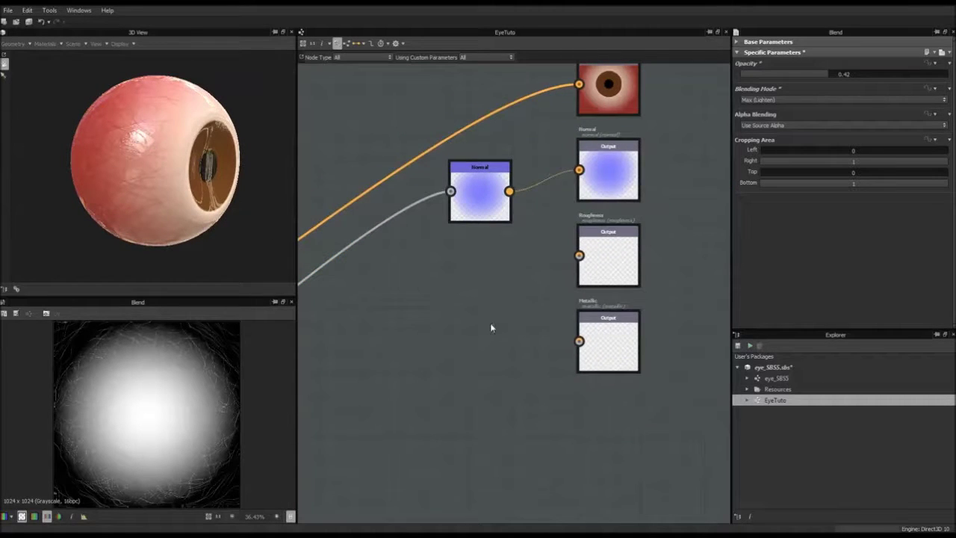
{"action": "key", "text": "space"}
{"action": "type", "text": "uni"}
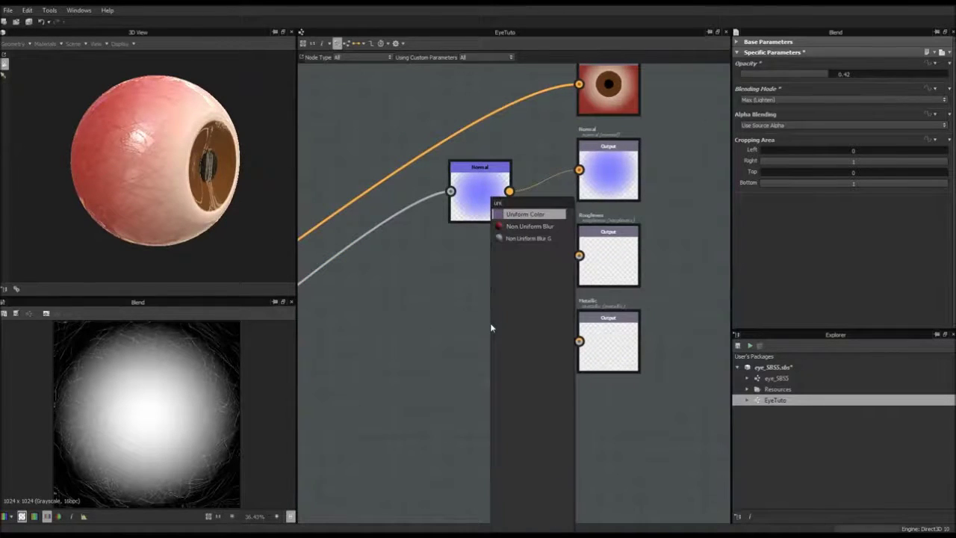
{"action": "key", "text": "Return"}
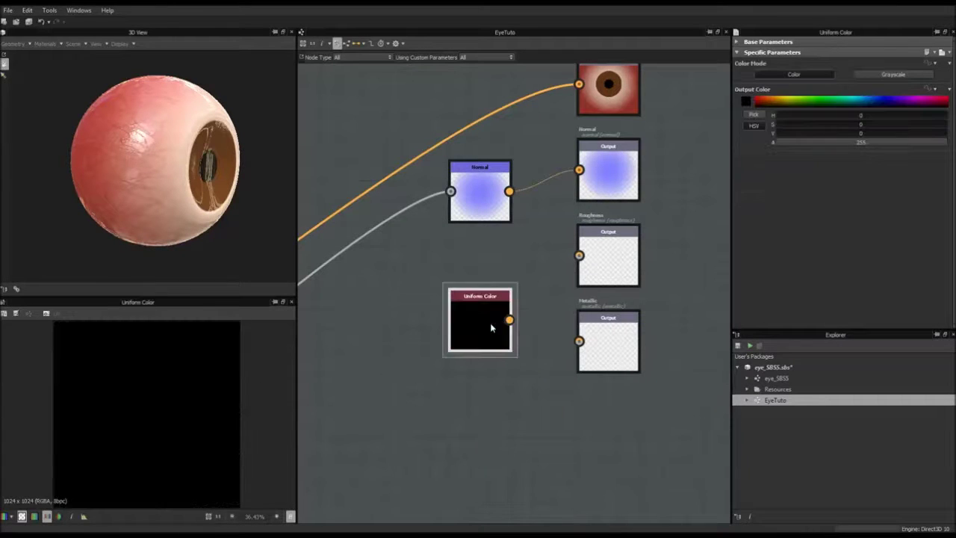
{"action": "left_click_drag", "start_coordinate": [509, 319], "coordinate": [482, 342]}
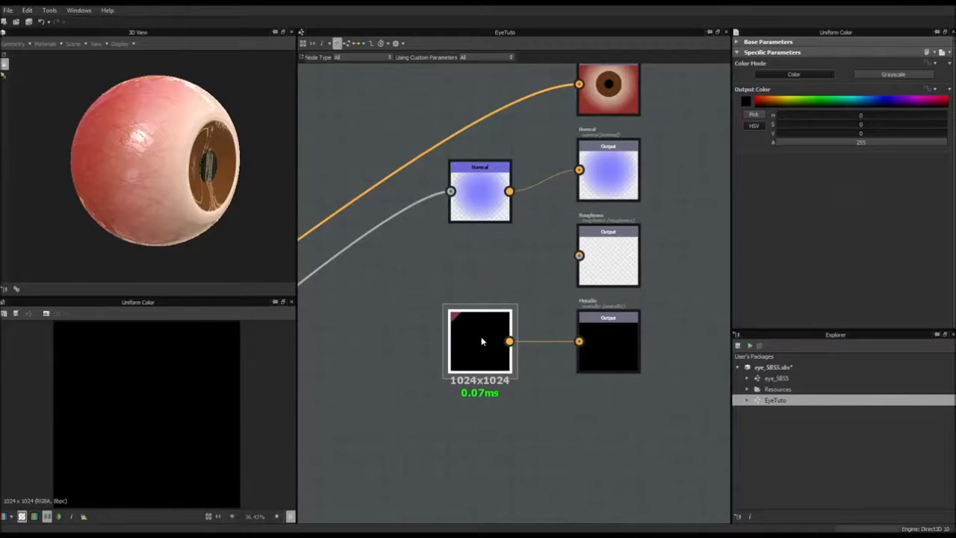
Add another Uniform Color node below the Normal node and connect it to the Roughness output.
{"action": "key", "text": "space"}
{"action": "type", "text": "un"}
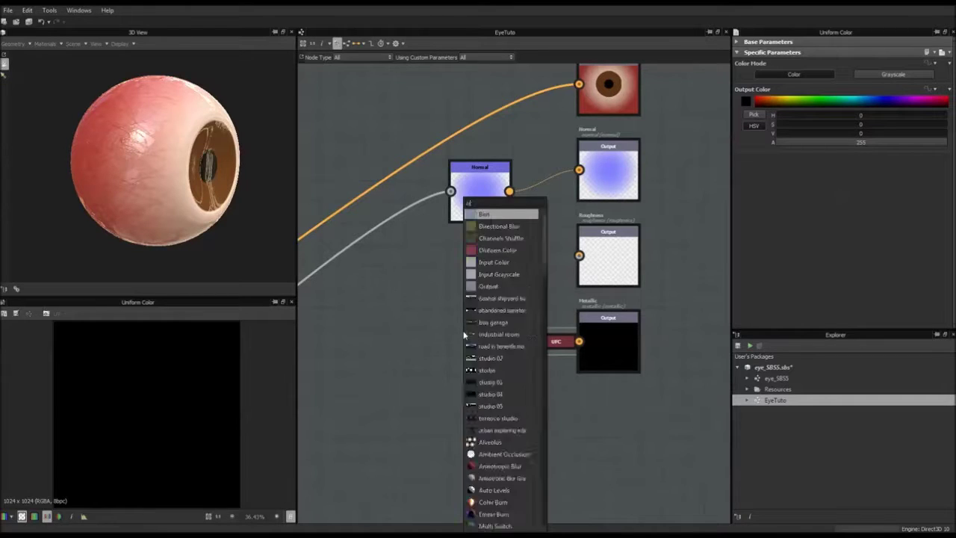
{"action": "type", "text": "ifor"}
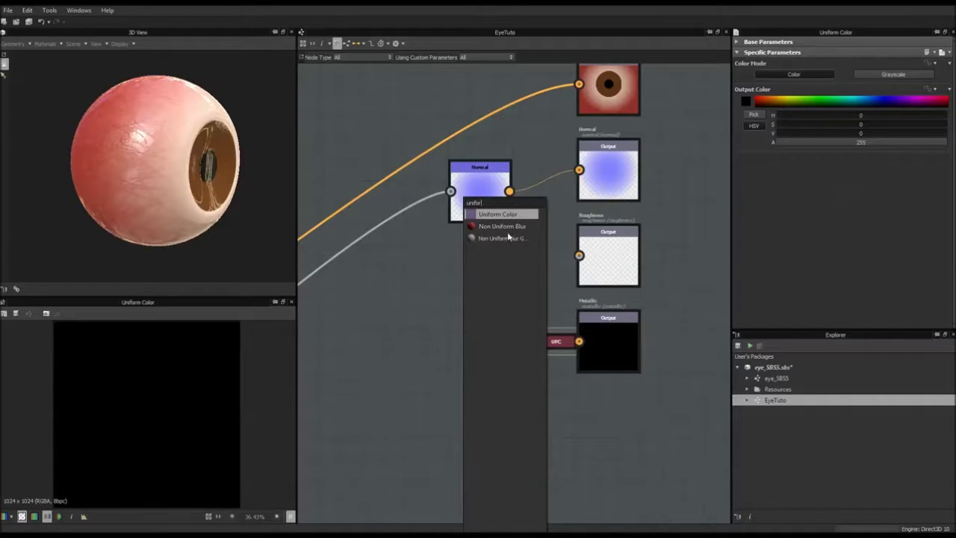
{"action": "left_click", "coordinate": [519, 217]}
{"action": "left_click_drag", "start_coordinate": [463, 340], "coordinate": [579, 255]}
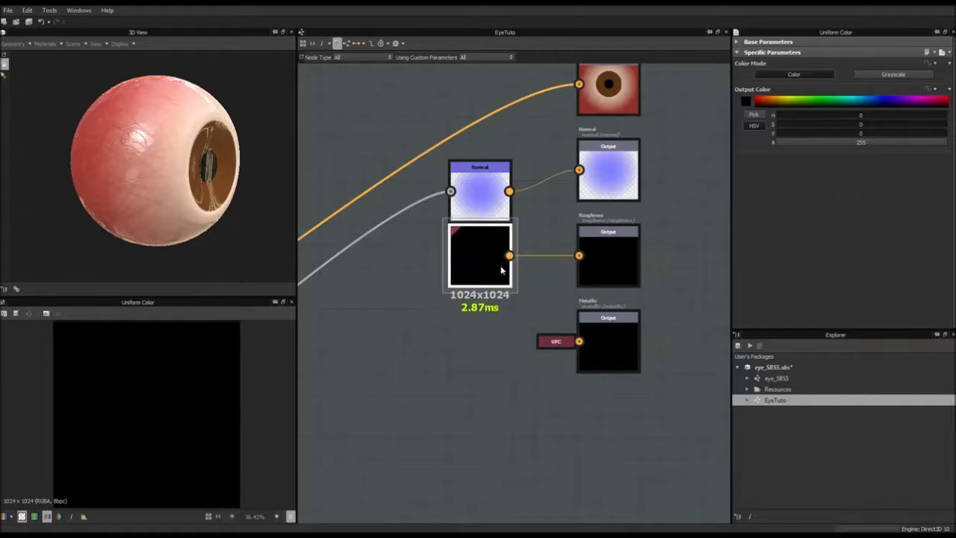
Set the roughness Uniform Color's value (V) to 22 and inspect the gloss on the 3D eye.
{"action": "left_click_drag", "start_coordinate": [181, 145], "coordinate": [174, 161]}
{"action": "scroll", "coordinate": [174, 161], "scroll_direction": "up", "scroll_amount": 3}
{"action": "scroll", "coordinate": [174, 161], "scroll_direction": "down", "scroll_amount": 2}
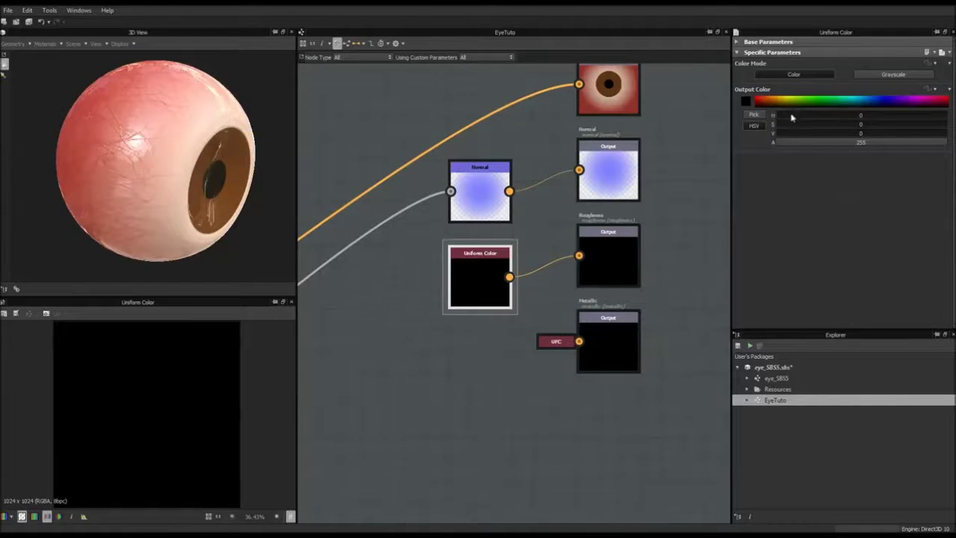
{"action": "mouse_move", "coordinate": [781, 134]}
{"action": "left_mouse_down"}
{"action": "mouse_move", "coordinate": [950, 132]}
{"action": "mouse_move", "coordinate": [781, 140]}
{"action": "mouse_move", "coordinate": [791, 142]}
{"action": "left_mouse_up"}
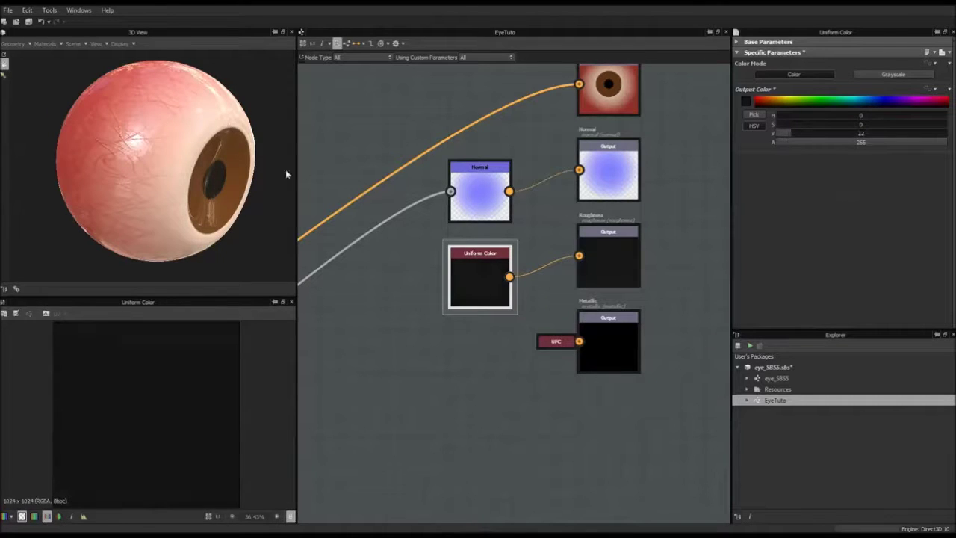
{"action": "left_click_drag", "start_coordinate": [179, 175], "coordinate": [155, 150]}
{"action": "scroll", "coordinate": [159, 157], "scroll_direction": "down", "scroll_amount": 3}
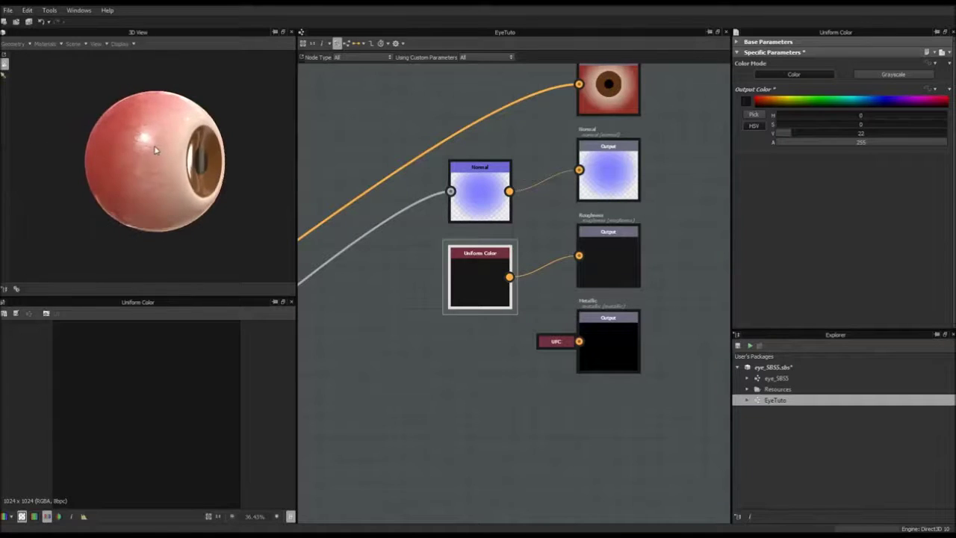
Shift the red key of the White part's Gradient Map to position 0.28.
{"action": "scroll", "coordinate": [157, 157], "scroll_direction": "up", "scroll_amount": 5}
{"action": "scroll", "coordinate": [157, 161], "scroll_direction": "down", "scroll_amount": 3}
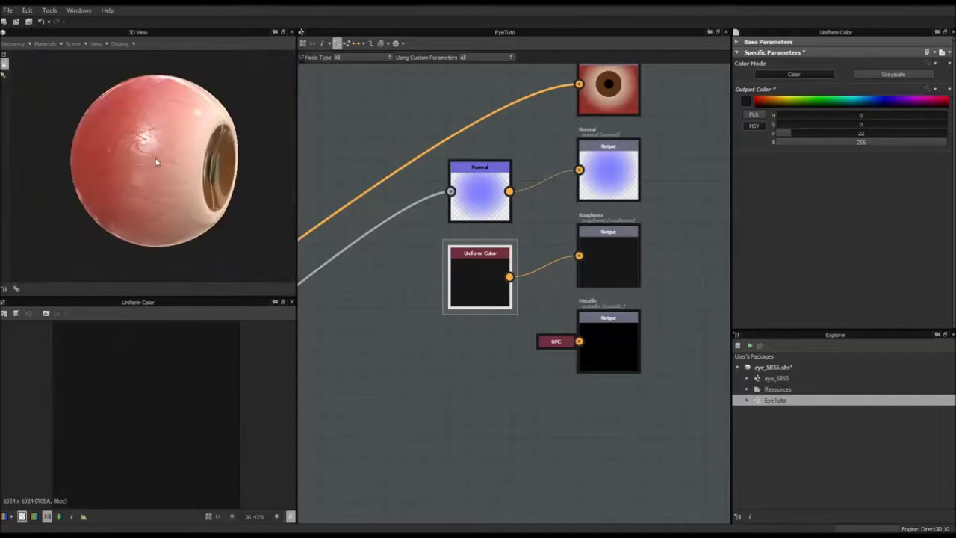
{"action": "scroll", "coordinate": [155, 161], "scroll_direction": "up", "scroll_amount": 2}
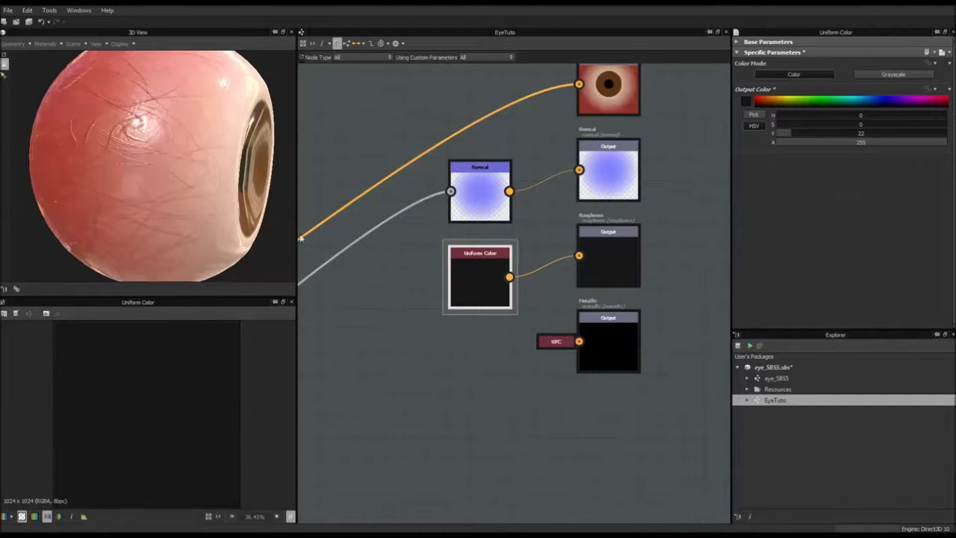
{"action": "middle_click_drag", "start_coordinate": [365, 300], "coordinate": [564, 228]}
{"action": "scroll", "coordinate": [577, 227], "scroll_direction": "down", "scroll_amount": 3}
{"action": "scroll", "coordinate": [541, 241], "scroll_direction": "up", "scroll_amount": 2}
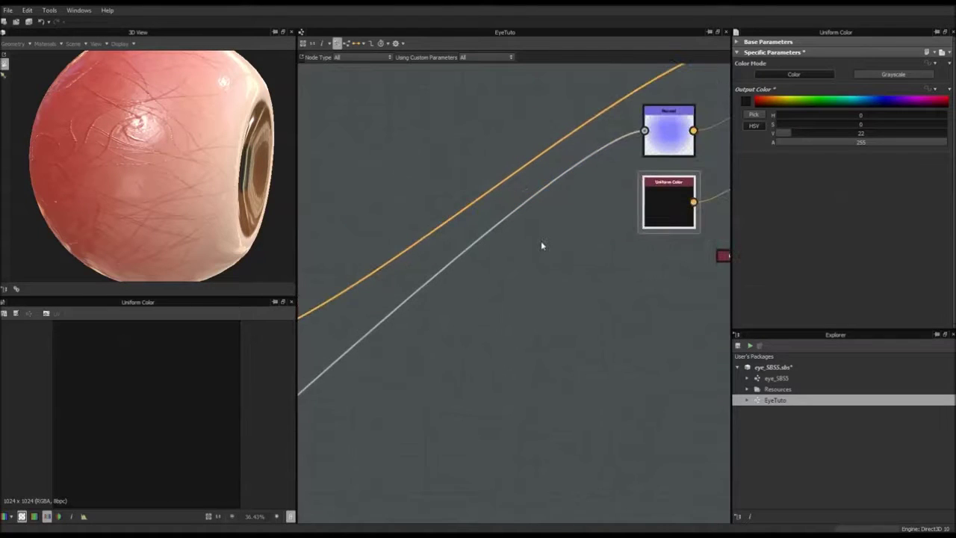
{"action": "key", "text": "F2"}
{"action": "key", "text": "2"}
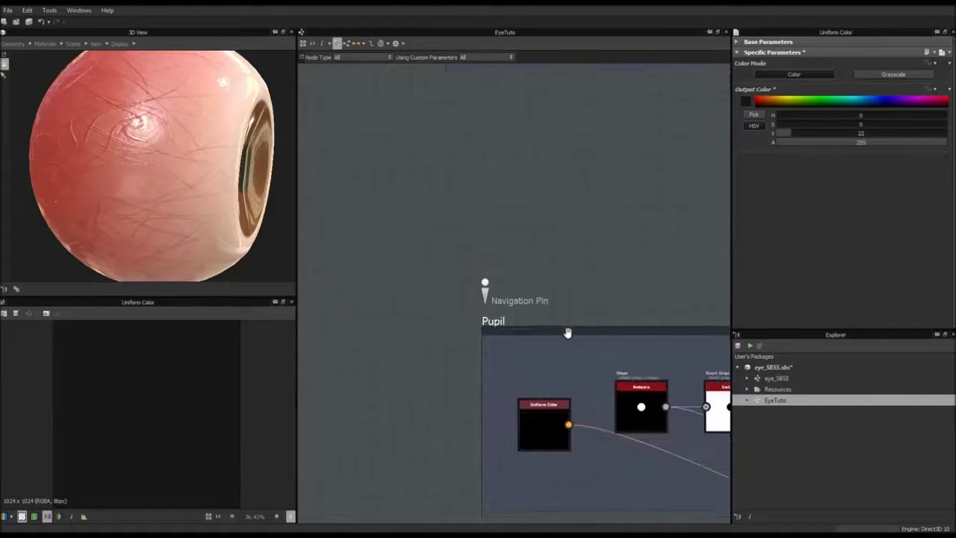
{"action": "key", "text": "3"}
{"action": "middle_click_drag", "start_coordinate": [543, 330], "coordinate": [337, 212]}
{"action": "scroll", "coordinate": [345, 215], "scroll_direction": "down", "scroll_amount": 1}
{"action": "middle_click_drag", "start_coordinate": [513, 332], "coordinate": [485, 179]}
{"action": "scroll", "coordinate": [549, 308], "scroll_direction": "up", "scroll_amount": 3}
{"action": "scroll", "coordinate": [559, 245], "scroll_direction": "down", "scroll_amount": 3}
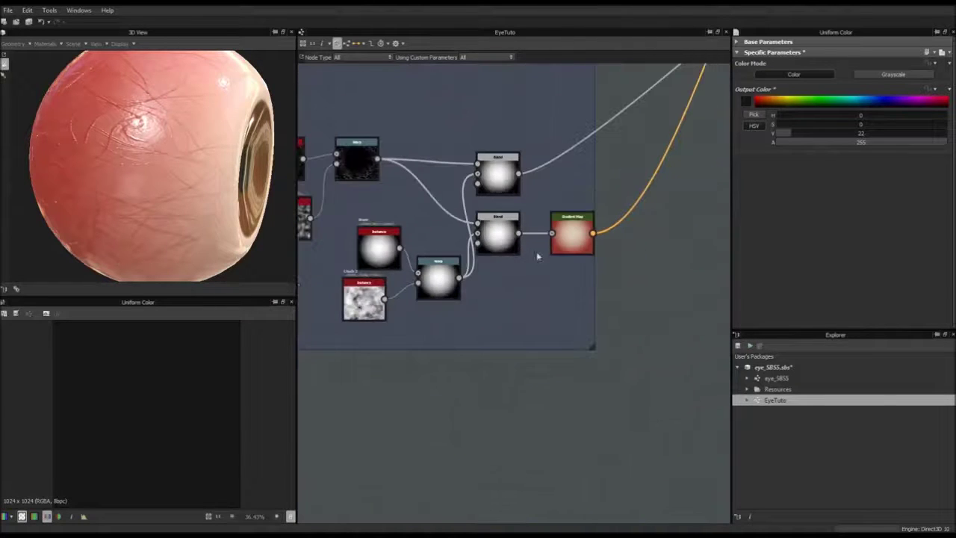
{"action": "left_click", "coordinate": [577, 234]}
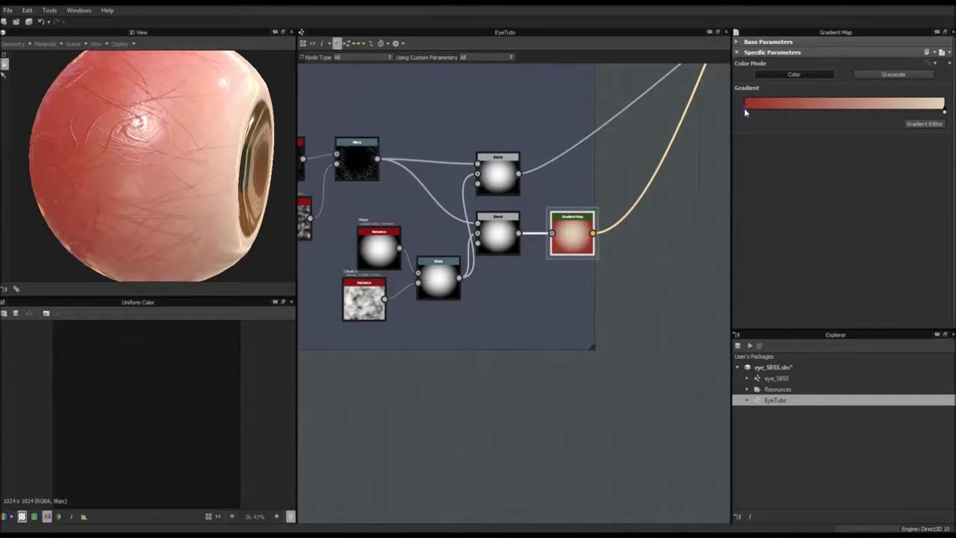
{"action": "left_click_drag", "start_coordinate": [745, 109], "coordinate": [801, 124]}
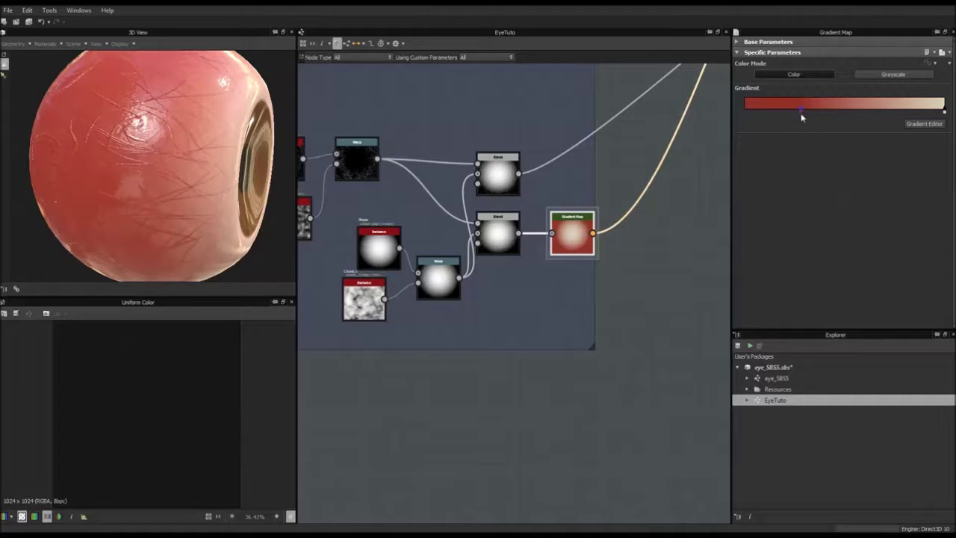
Set the red gradient key's saturation (S) to 219, raise its value (V) slightly, and check the front of the 3D eye.
{"action": "double_click", "coordinate": [800, 111]}
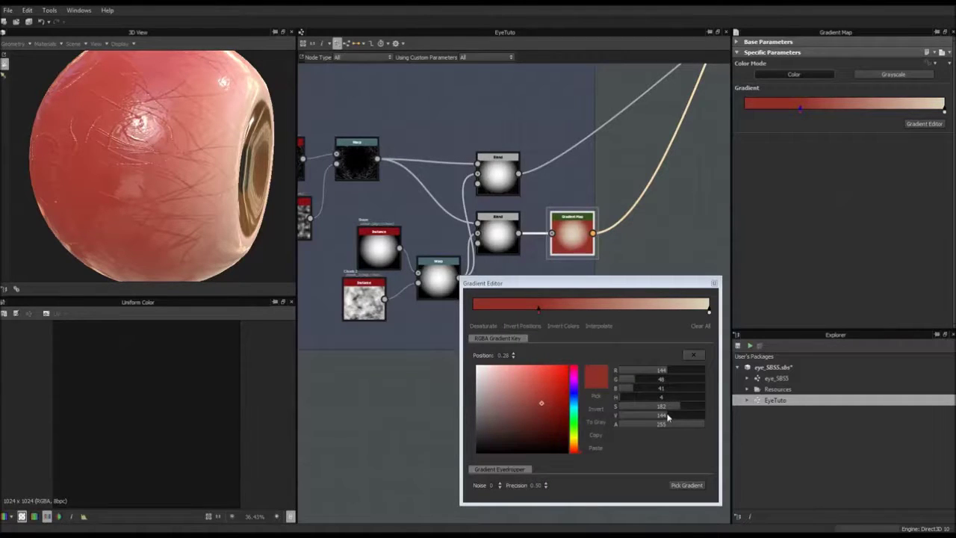
{"action": "left_click_drag", "start_coordinate": [681, 406], "coordinate": [693, 406]}
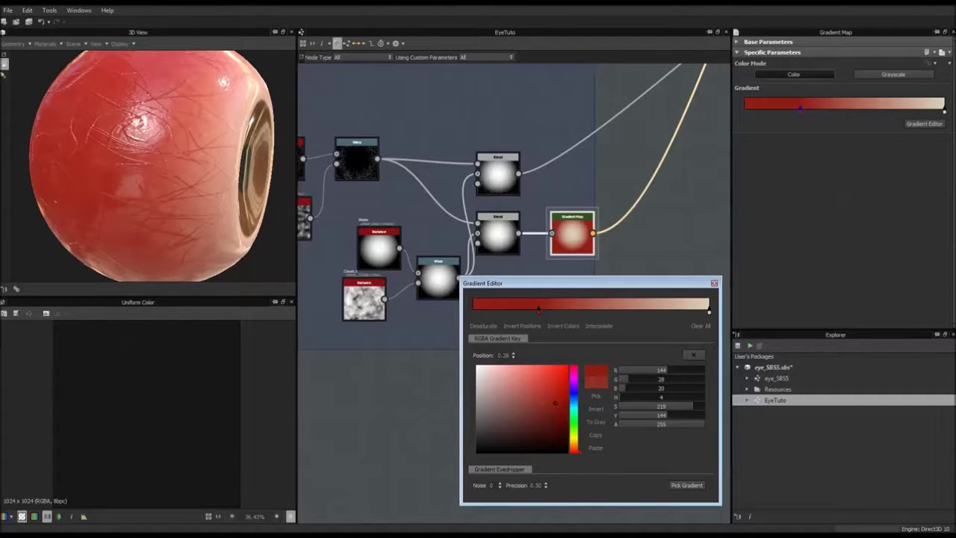
{"action": "left_click_drag", "start_coordinate": [667, 415], "coordinate": [672, 415]}
{"action": "left_click_drag", "start_coordinate": [224, 209], "coordinate": [106, 222]}
Set the Radius of the Splatter Circular node in the White part to 0.59.
{"action": "middle_click_drag", "start_coordinate": [383, 379], "coordinate": [424, 373]}
{"action": "scroll", "coordinate": [424, 373], "scroll_direction": "down", "scroll_amount": 2}
{"action": "scroll", "coordinate": [387, 262], "scroll_direction": "up", "scroll_amount": 2}
{"action": "scroll", "coordinate": [370, 262], "scroll_direction": "up", "scroll_amount": 2}
{"action": "left_click", "coordinate": [358, 238]}
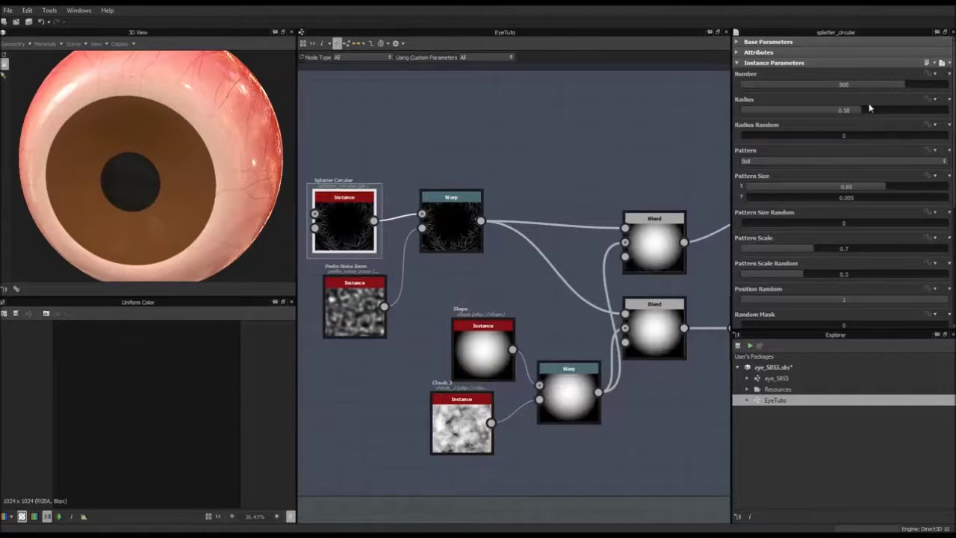
{"action": "left_click_drag", "start_coordinate": [861, 110], "coordinate": [865, 110]}
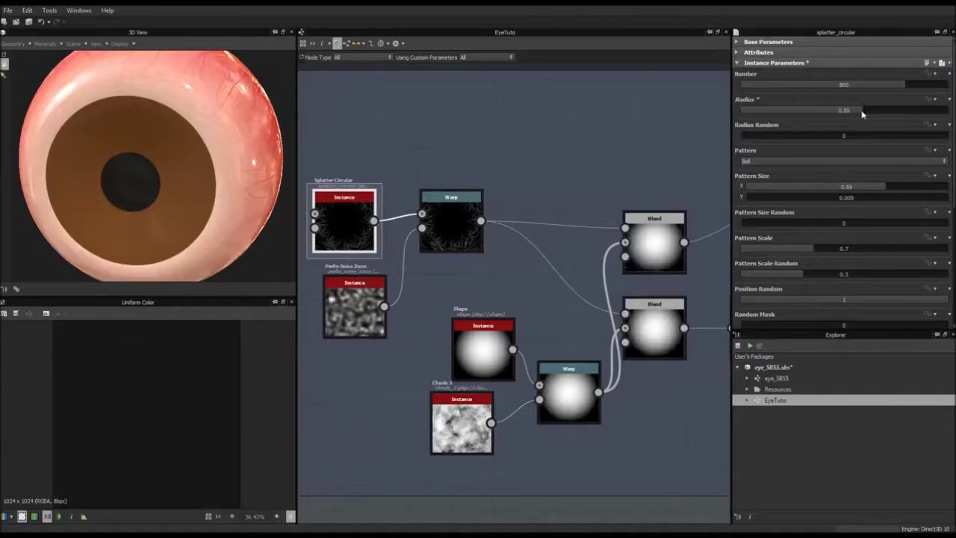
Examine the warped vein mask in the White part and the veins on the 3D eye.
{"action": "middle_click_drag", "start_coordinate": [573, 361], "coordinate": [549, 335]}
{"action": "middle_click_drag", "start_coordinate": [674, 318], "coordinate": [612, 314]}
{"action": "scroll", "coordinate": [612, 315], "scroll_direction": "down", "scroll_amount": 1}
{"action": "scroll", "coordinate": [598, 314], "scroll_direction": "up", "scroll_amount": 1}
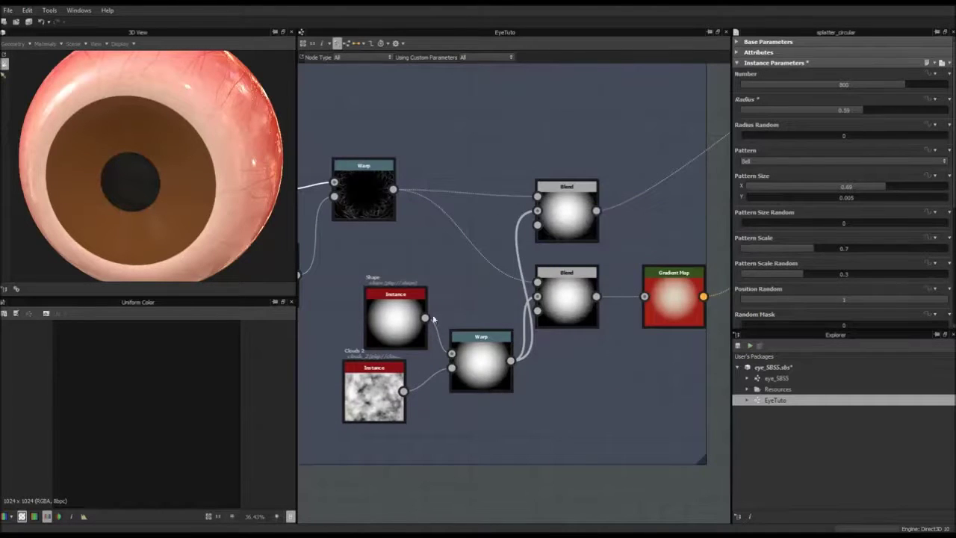
{"action": "middle_click_drag", "start_coordinate": [436, 321], "coordinate": [527, 344]}
{"action": "scroll", "coordinate": [472, 226], "scroll_direction": "up", "scroll_amount": 4}
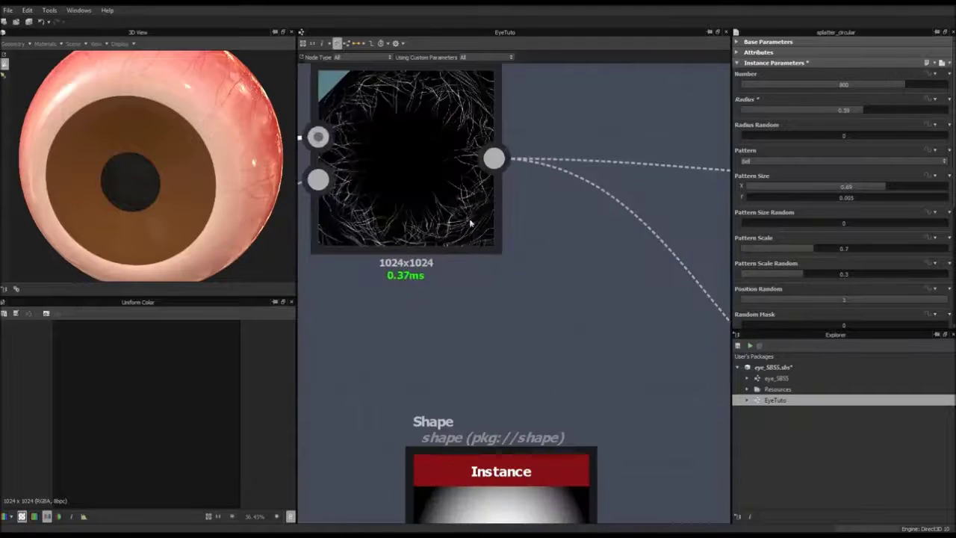
{"action": "scroll", "coordinate": [448, 214], "scroll_direction": "down", "scroll_amount": 5}
{"action": "left_click_drag", "start_coordinate": [213, 91], "coordinate": [253, 125]}
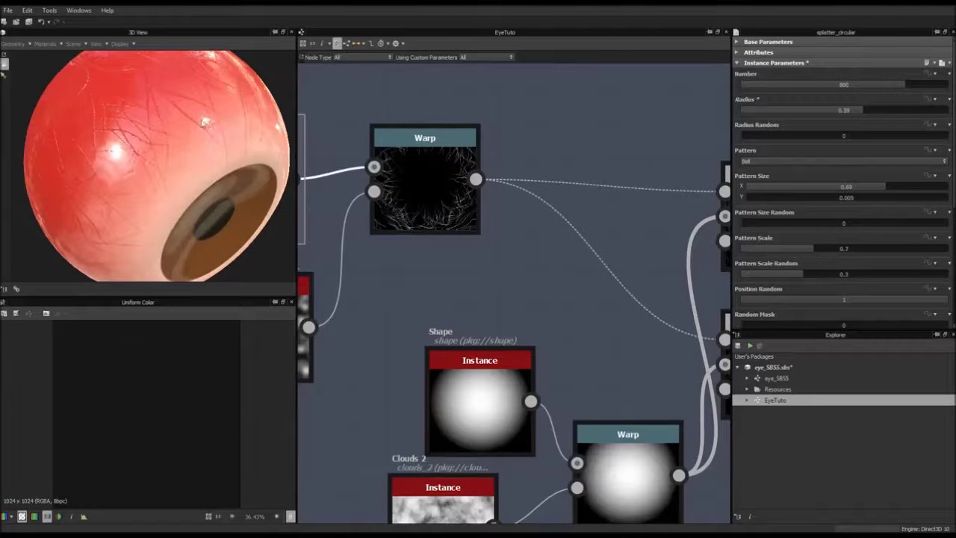
Lower the opacity of the Subtract Blend feeding the Gradient Map to 0.21.
{"action": "scroll", "coordinate": [423, 222], "scroll_direction": "down", "scroll_amount": 2}
{"action": "scroll", "coordinate": [416, 200], "scroll_direction": "up", "scroll_amount": 2}
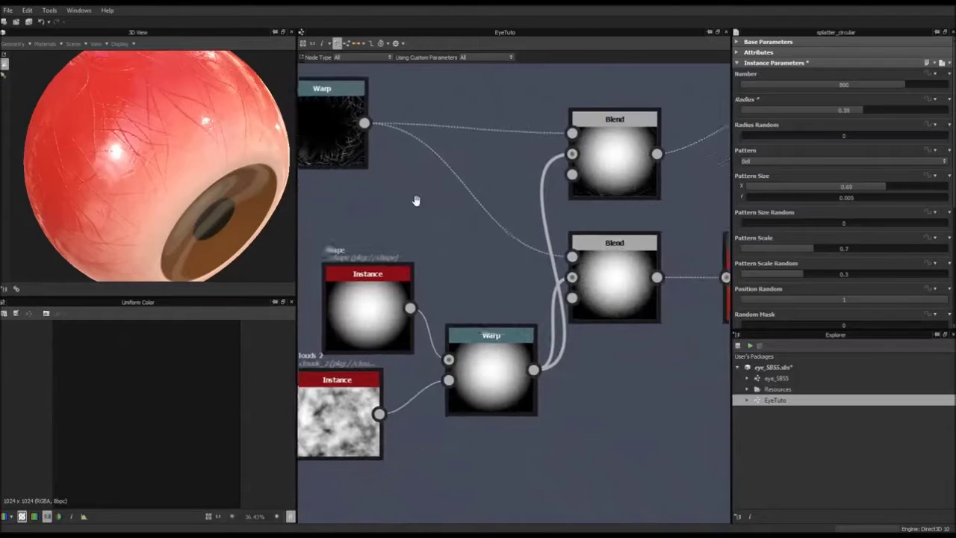
{"action": "left_click", "coordinate": [567, 258]}
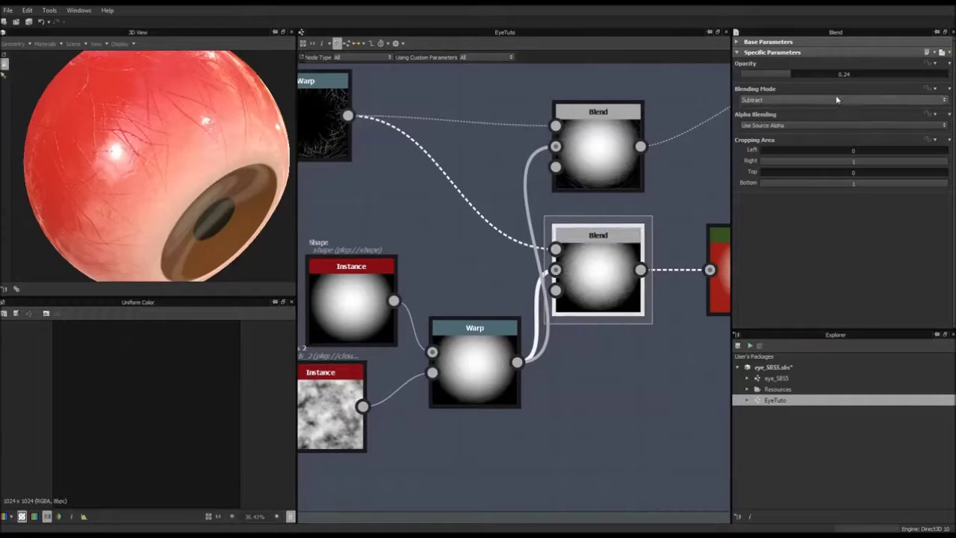
{"action": "mouse_move", "coordinate": [787, 77]}
{"action": "left_mouse_down"}
{"action": "mouse_move", "coordinate": [763, 84]}
{"action": "mouse_move", "coordinate": [786, 84]}
{"action": "left_mouse_up"}
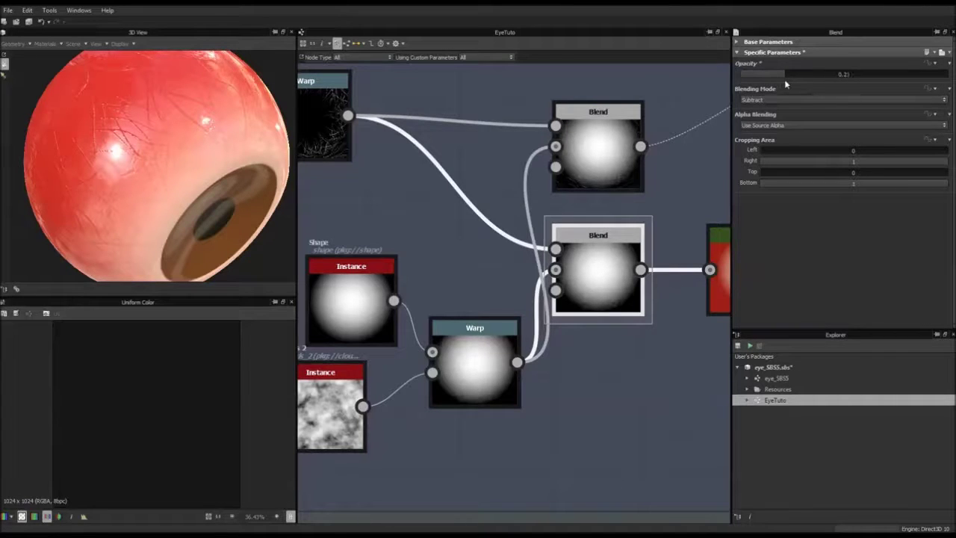
Lower the opacity of the Max (Lighten) Blend feeding the Normal node to 0.21 and inspect the veins on the 3D eye.
{"action": "left_click", "coordinate": [593, 150]}
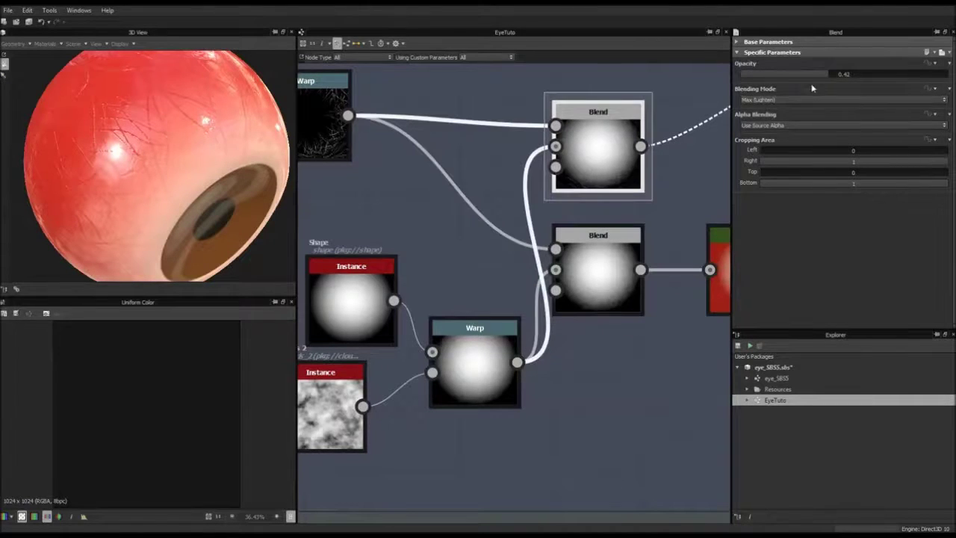
{"action": "left_click_drag", "start_coordinate": [823, 76], "coordinate": [796, 79]}
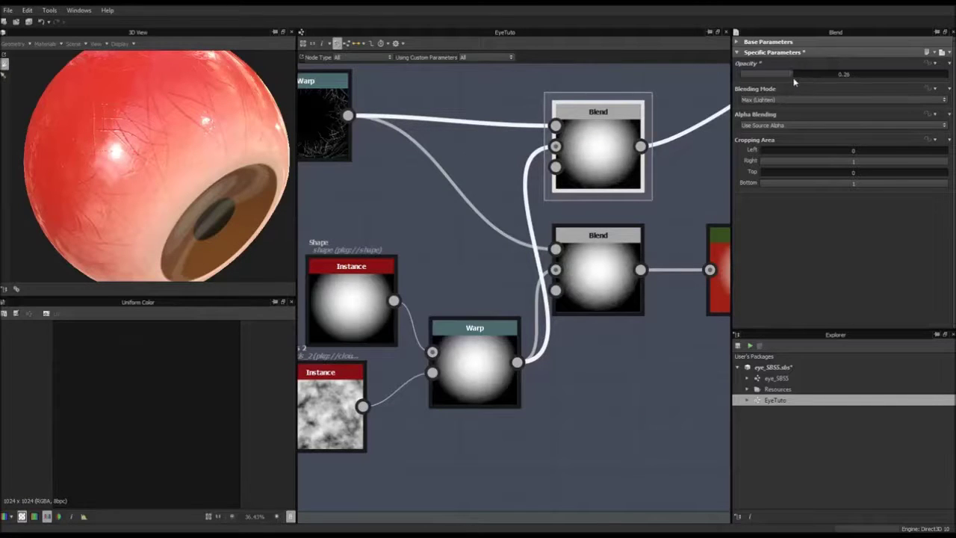
{"action": "left_click_drag", "start_coordinate": [794, 77], "coordinate": [783, 79]}
{"action": "mouse_move", "coordinate": [74, 180]}
{"action": "left_mouse_down"}
{"action": "mouse_move", "coordinate": [139, 130]}
{"action": "mouse_move", "coordinate": [77, 133]}
{"action": "mouse_move", "coordinate": [64, 149]}
{"action": "mouse_move", "coordinate": [74, 169]}
{"action": "left_mouse_up"}
{"action": "right_click_drag", "start_coordinate": [74, 170], "coordinate": [82, 192]}
{"action": "left_click_drag", "start_coordinate": [83, 193], "coordinate": [169, 166]}
{"action": "scroll", "coordinate": [106, 180], "scroll_direction": "down", "scroll_amount": 2}
{"action": "scroll", "coordinate": [155, 168], "scroll_direction": "up", "scroll_amount": 2}
{"action": "scroll", "coordinate": [156, 167], "scroll_direction": "down", "scroll_amount": 2}
Review the Iris and White part frames and look closely at the warped vein mask.
{"action": "scroll", "coordinate": [443, 233], "scroll_direction": "down", "scroll_amount": 8}
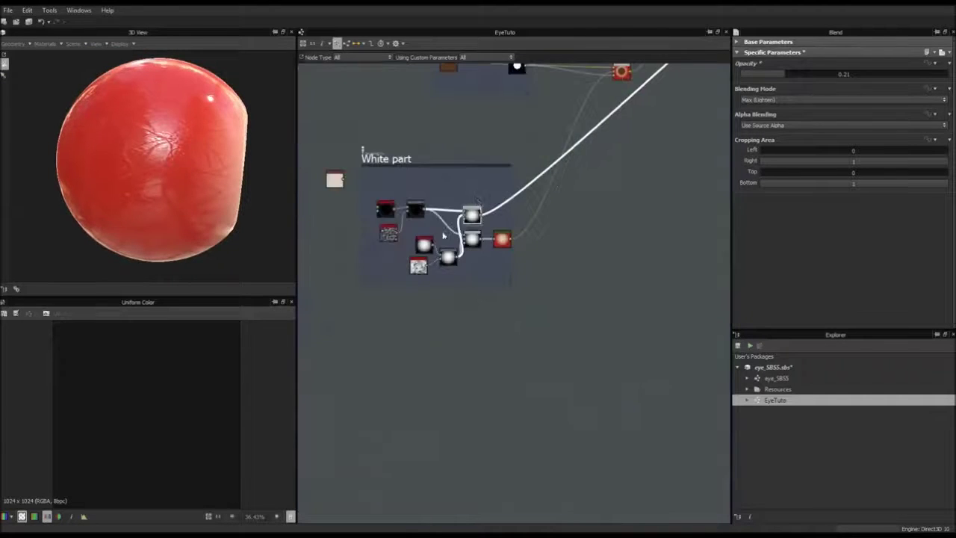
{"action": "middle_click_drag", "start_coordinate": [529, 151], "coordinate": [384, 317]}
{"action": "middle_click_drag", "start_coordinate": [582, 151], "coordinate": [671, 156]}
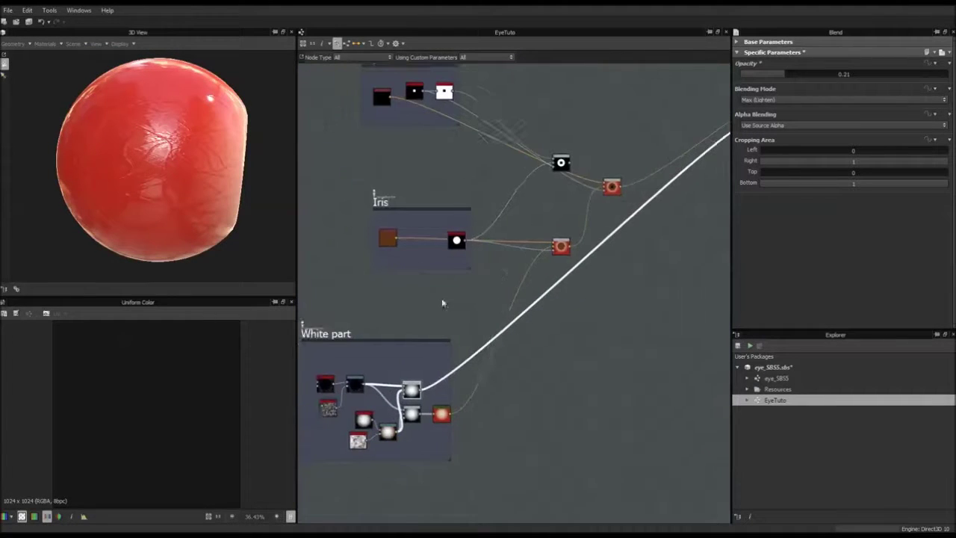
{"action": "middle_click_drag", "start_coordinate": [395, 329], "coordinate": [589, 224]}
{"action": "scroll", "coordinate": [544, 263], "scroll_direction": "up", "scroll_amount": 7}
{"action": "scroll", "coordinate": [553, 269], "scroll_direction": "up", "scroll_amount": 2}
{"action": "scroll", "coordinate": [549, 276], "scroll_direction": "down", "scroll_amount": 2}
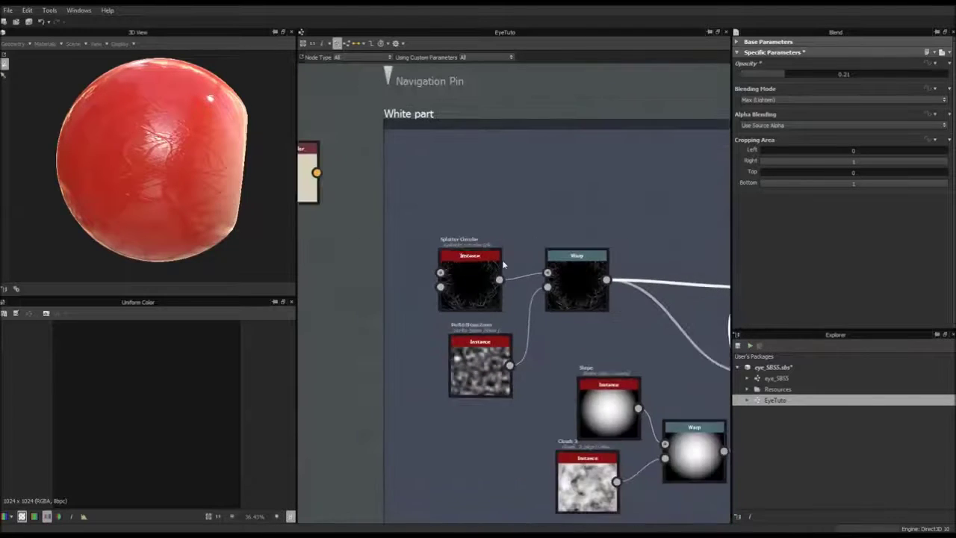
{"action": "scroll", "coordinate": [483, 251], "scroll_direction": "up", "scroll_amount": 4}
{"action": "middle_click_drag", "start_coordinate": [634, 248], "coordinate": [508, 235]}
{"action": "scroll", "coordinate": [553, 262], "scroll_direction": "up", "scroll_amount": 3}
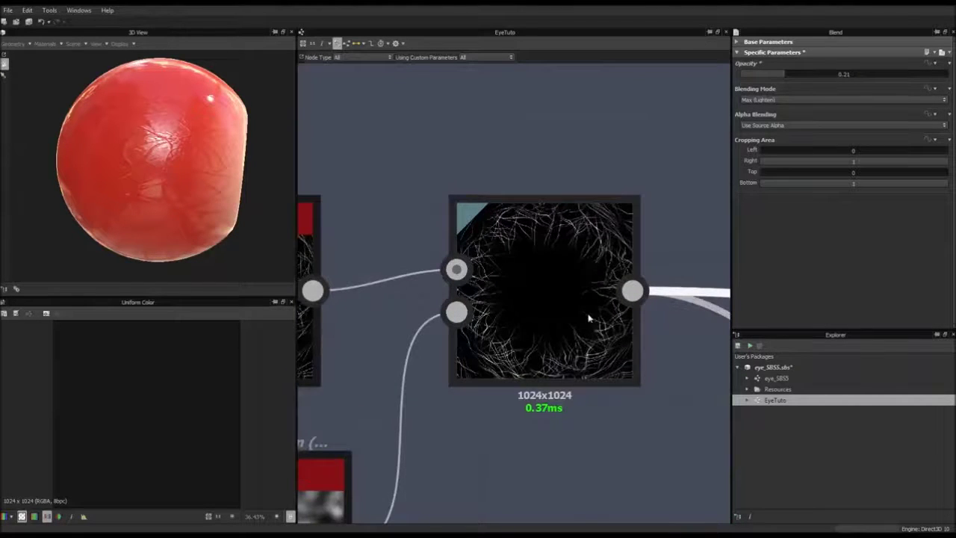
{"action": "scroll", "coordinate": [588, 319], "scroll_direction": "down", "scroll_amount": 5}
{"action": "middle_click_drag", "start_coordinate": [578, 184], "coordinate": [579, 217]}
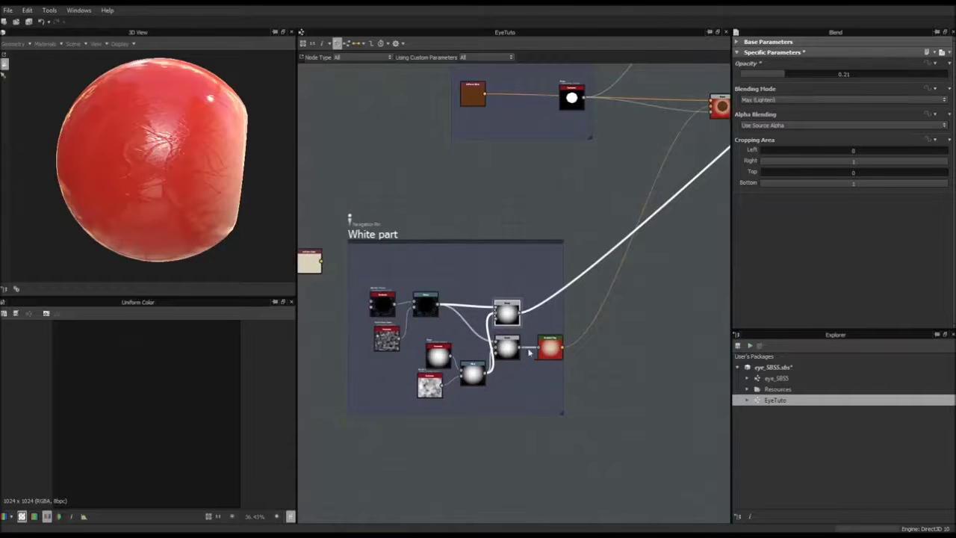
Follow the graph connections to the output nodes and inspect the iris and pupil on the 3D eye from several angles.
{"action": "scroll", "coordinate": [529, 352], "scroll_direction": "up", "scroll_amount": 4}
{"action": "scroll", "coordinate": [608, 292], "scroll_direction": "down", "scroll_amount": 4}
{"action": "middle_click_drag", "start_coordinate": [632, 212], "coordinate": [193, 458]}
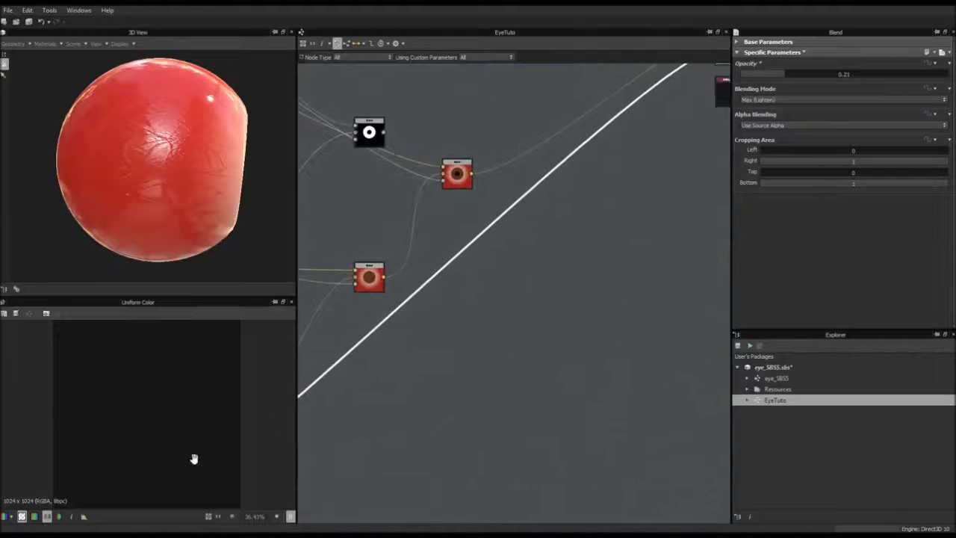
{"action": "middle_click_drag", "start_coordinate": [529, 113], "coordinate": [457, 354]}
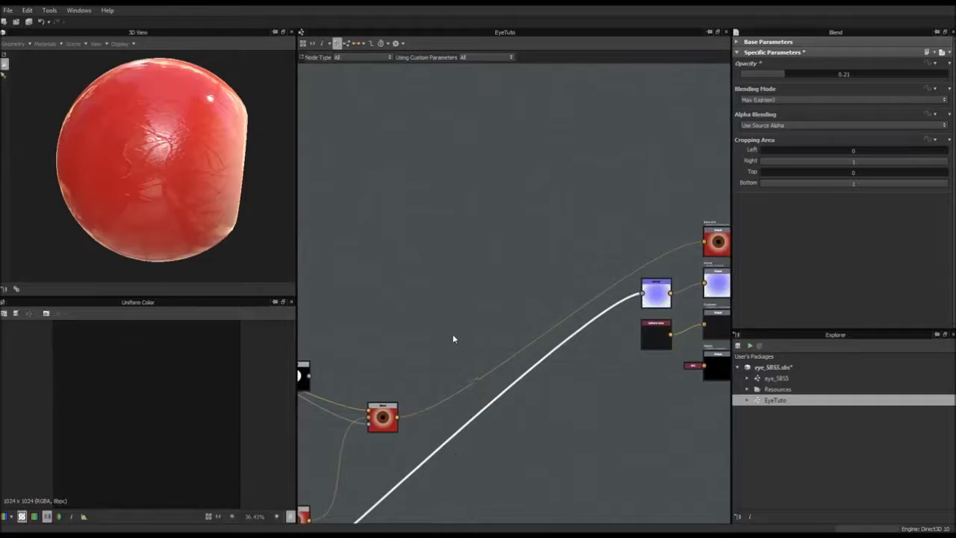
{"action": "left_click_drag", "start_coordinate": [257, 199], "coordinate": [137, 165]}
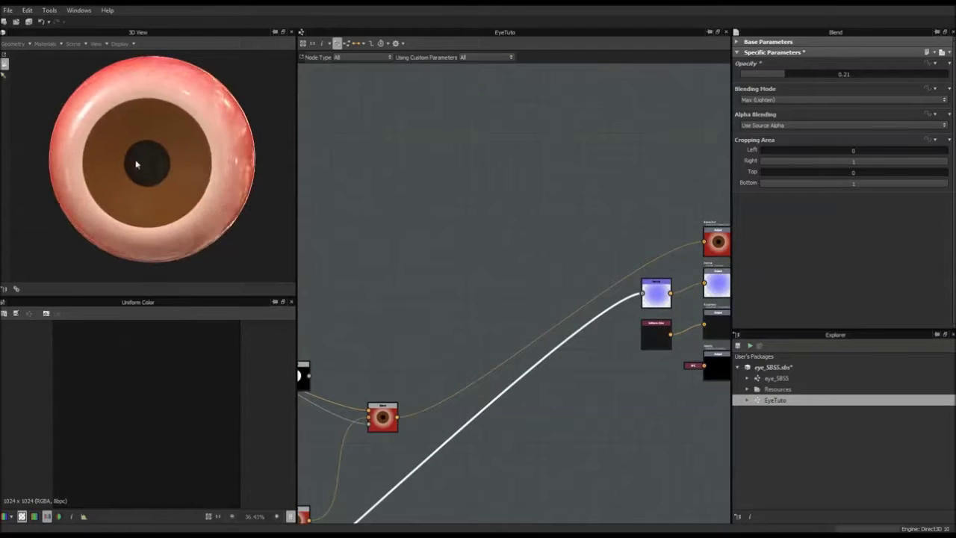
{"action": "left_click_drag", "start_coordinate": [177, 192], "coordinate": [230, 167]}
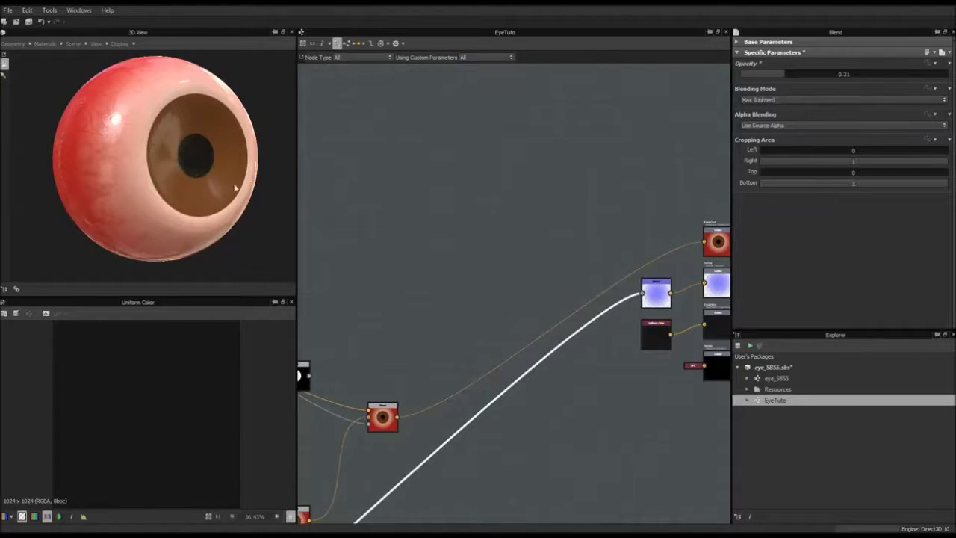
{"action": "left_click_drag", "start_coordinate": [242, 167], "coordinate": [207, 171]}
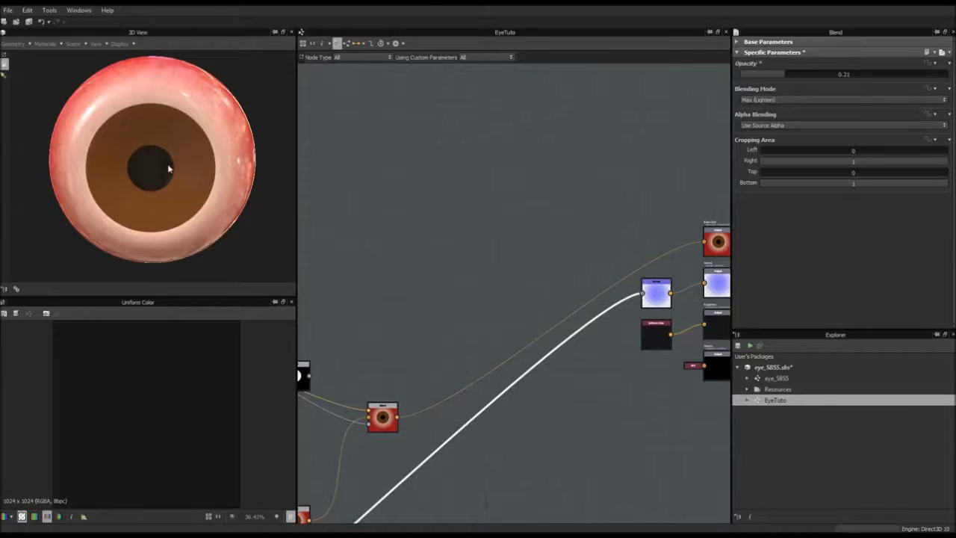
{"action": "left_click_drag", "start_coordinate": [169, 168], "coordinate": [187, 159]}
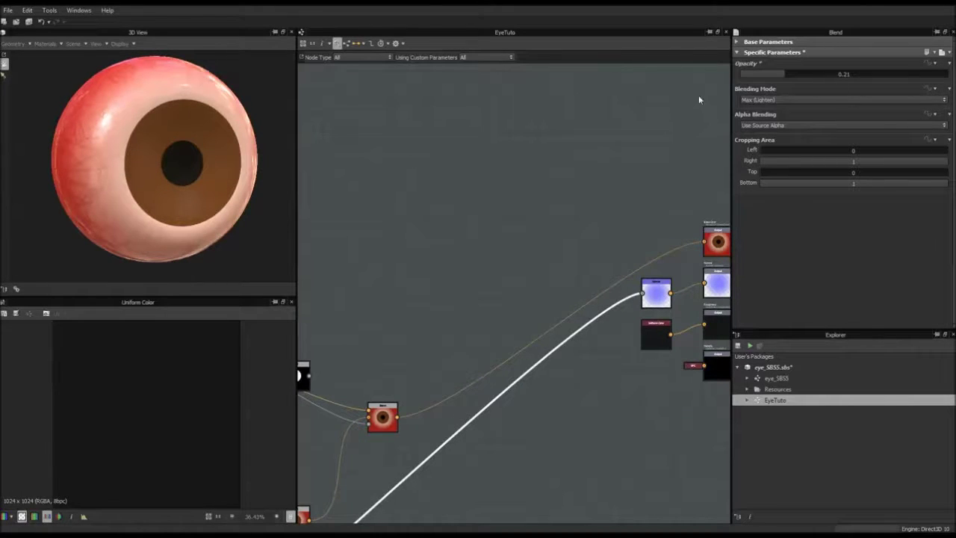
Open the eye_SBS5 graph, set the PupilDiameter parameter's default to 0.12, and look over the 3D eye and node network.
{"action": "double_click", "coordinate": [776, 378]}
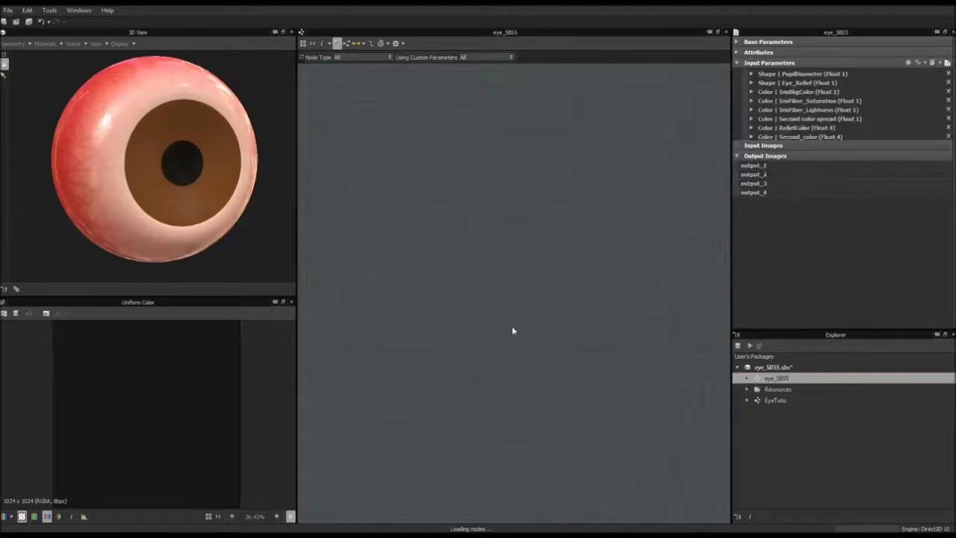
{"action": "left_click", "coordinate": [752, 74]}
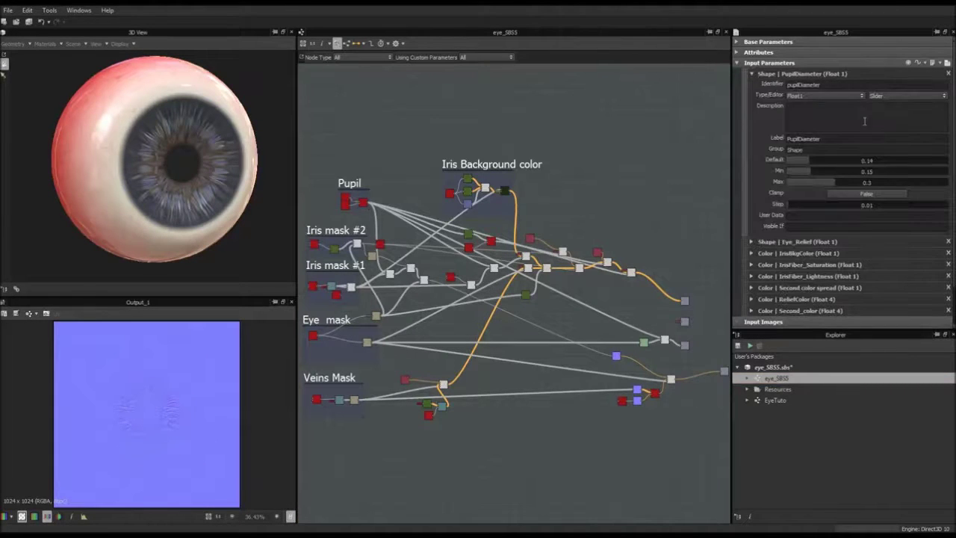
{"action": "mouse_move", "coordinate": [808, 164]}
{"action": "left_mouse_down"}
{"action": "mouse_move", "coordinate": [834, 166]}
{"action": "mouse_move", "coordinate": [806, 163]}
{"action": "left_mouse_up"}
{"action": "scroll", "coordinate": [218, 121], "scroll_direction": "up", "scroll_amount": 4}
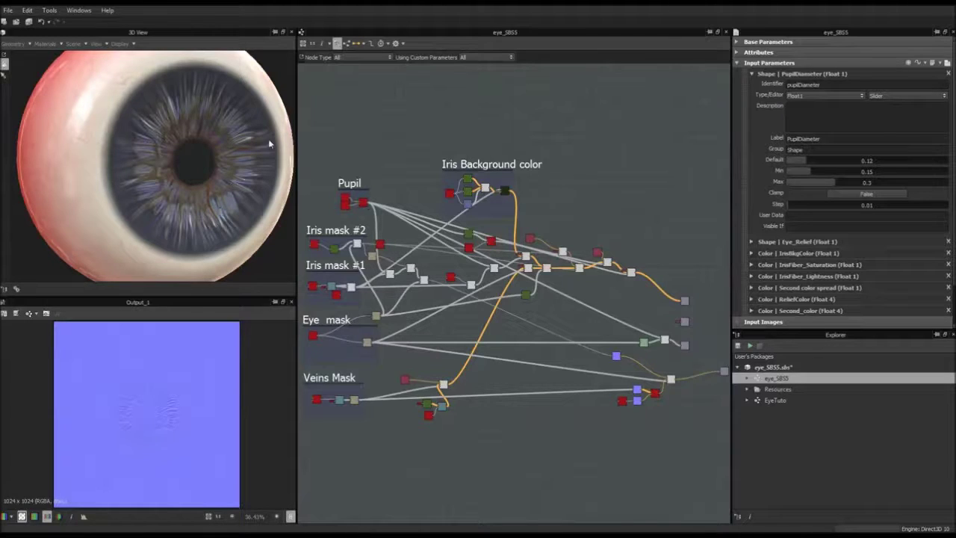
{"action": "scroll", "coordinate": [180, 173], "scroll_direction": "down", "scroll_amount": 2}
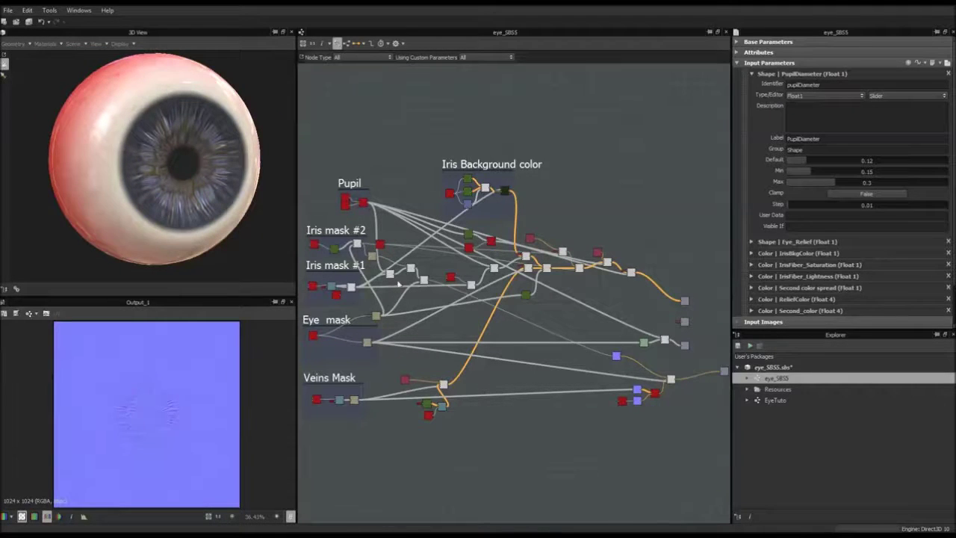
{"action": "scroll", "coordinate": [564, 384], "scroll_direction": "down", "scroll_amount": 3}
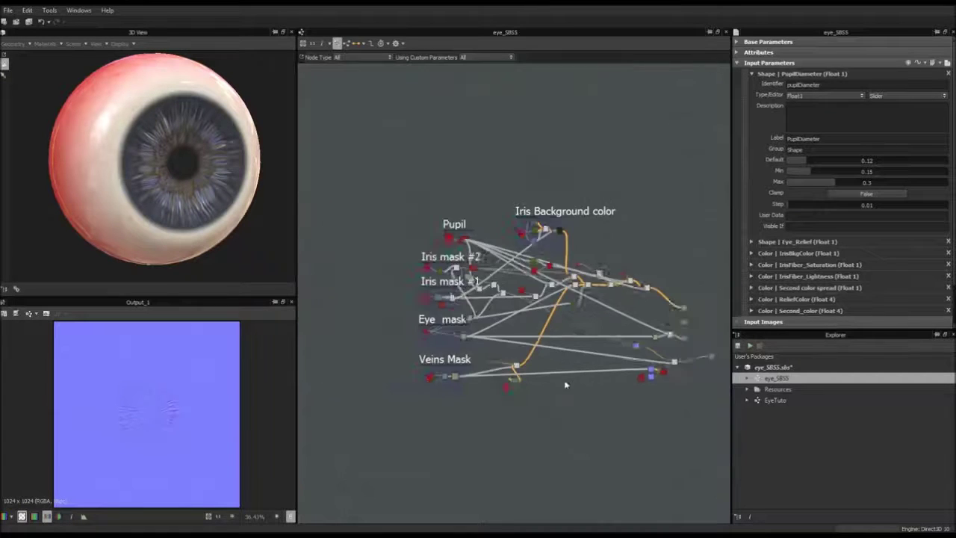
{"action": "middle_click_drag", "start_coordinate": [681, 350], "coordinate": [638, 319]}
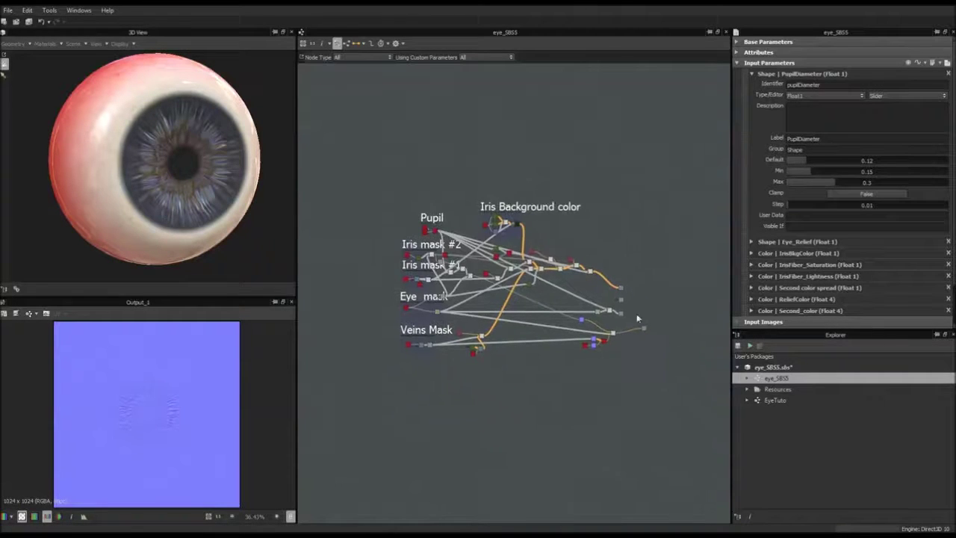
Return to the EyeTuto graph and inspect its material on the 3D eye.
{"action": "double_click", "coordinate": [772, 402]}
{"action": "left_click_drag", "start_coordinate": [195, 171], "coordinate": [209, 166]}
{"action": "mouse_move", "coordinate": [227, 218]}
{"action": "left_mouse_down"}
{"action": "mouse_move", "coordinate": [162, 179]}
{"action": "mouse_move", "coordinate": [228, 194]}
{"action": "mouse_move", "coordinate": [226, 217]}
{"action": "left_mouse_up"}
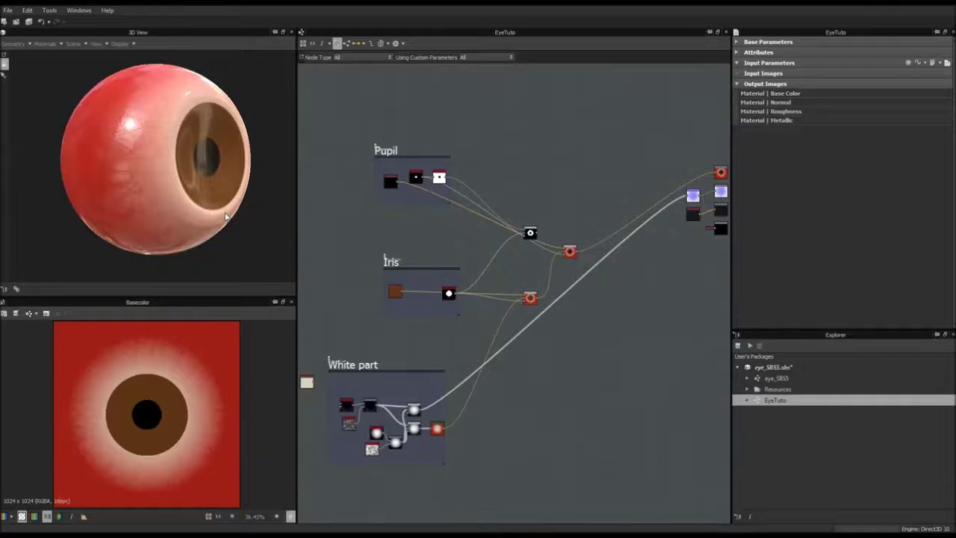
{"action": "scroll", "coordinate": [154, 205], "scroll_direction": "down", "scroll_amount": 1}
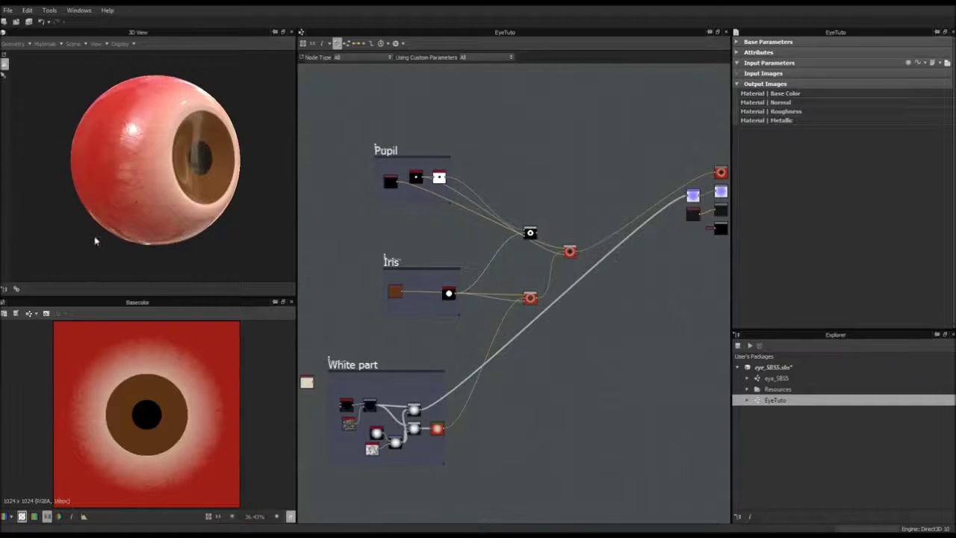